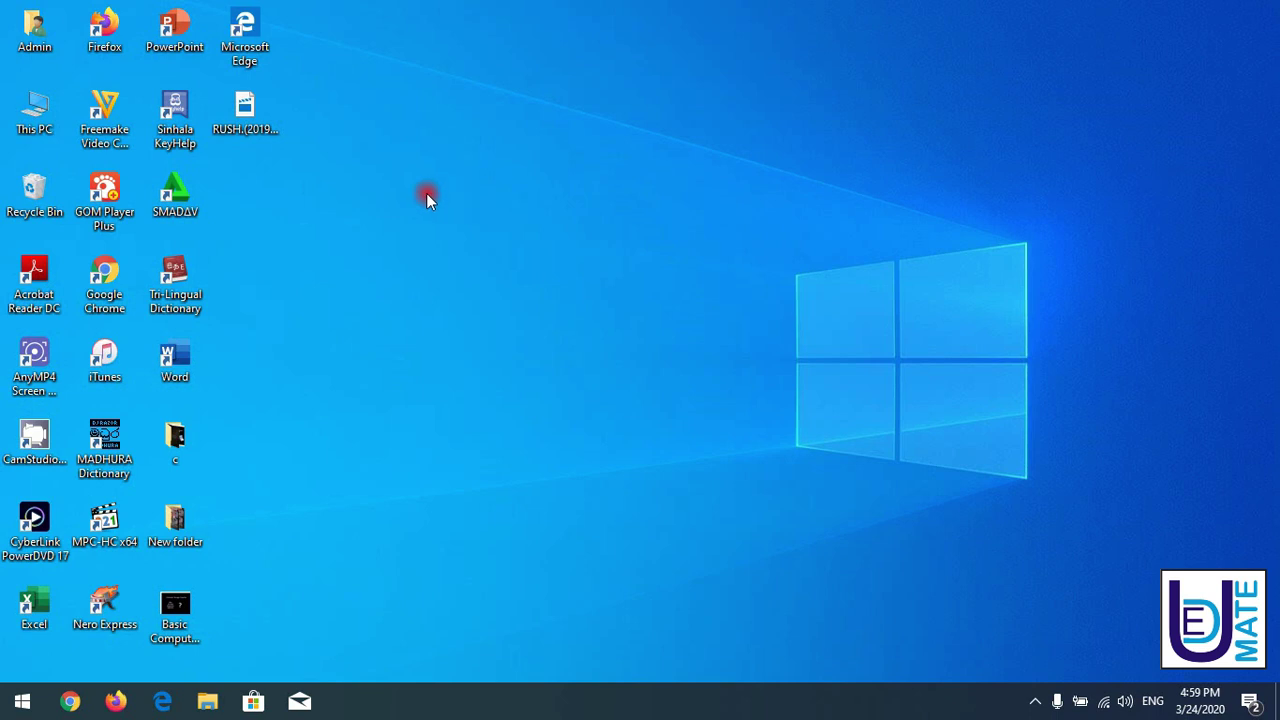
double_click(104, 300)
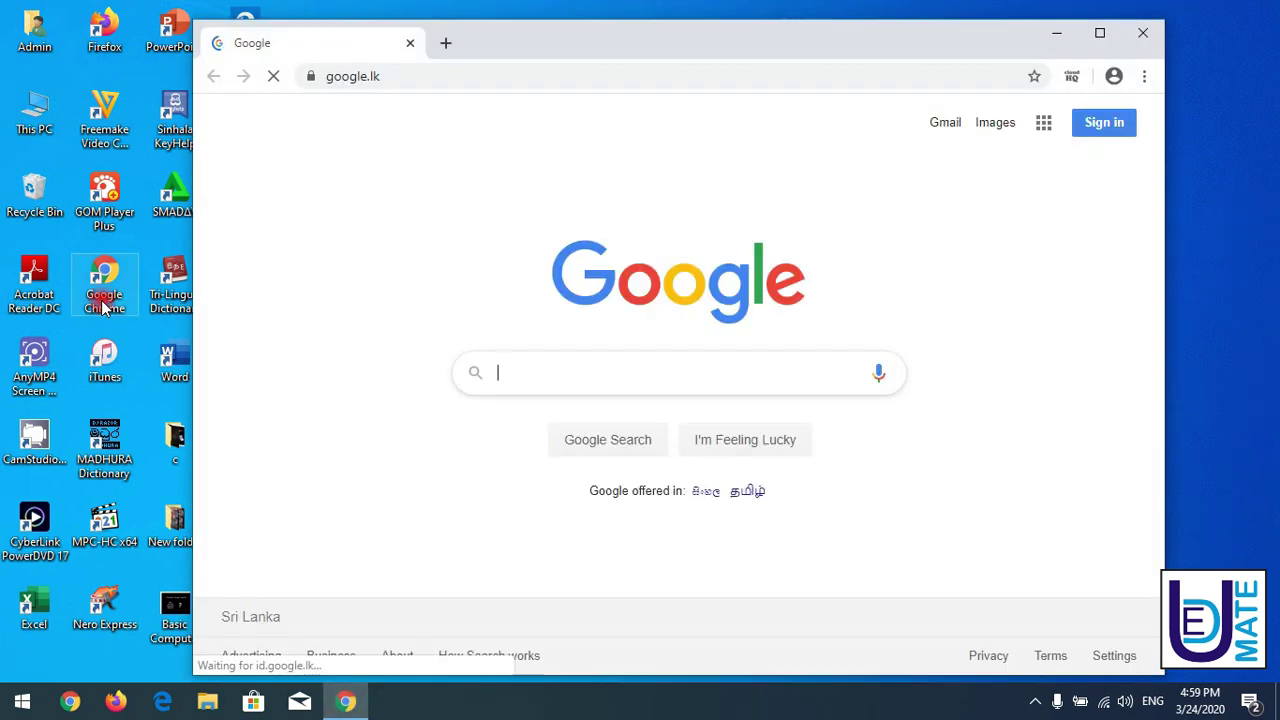
left_click(1097, 31)
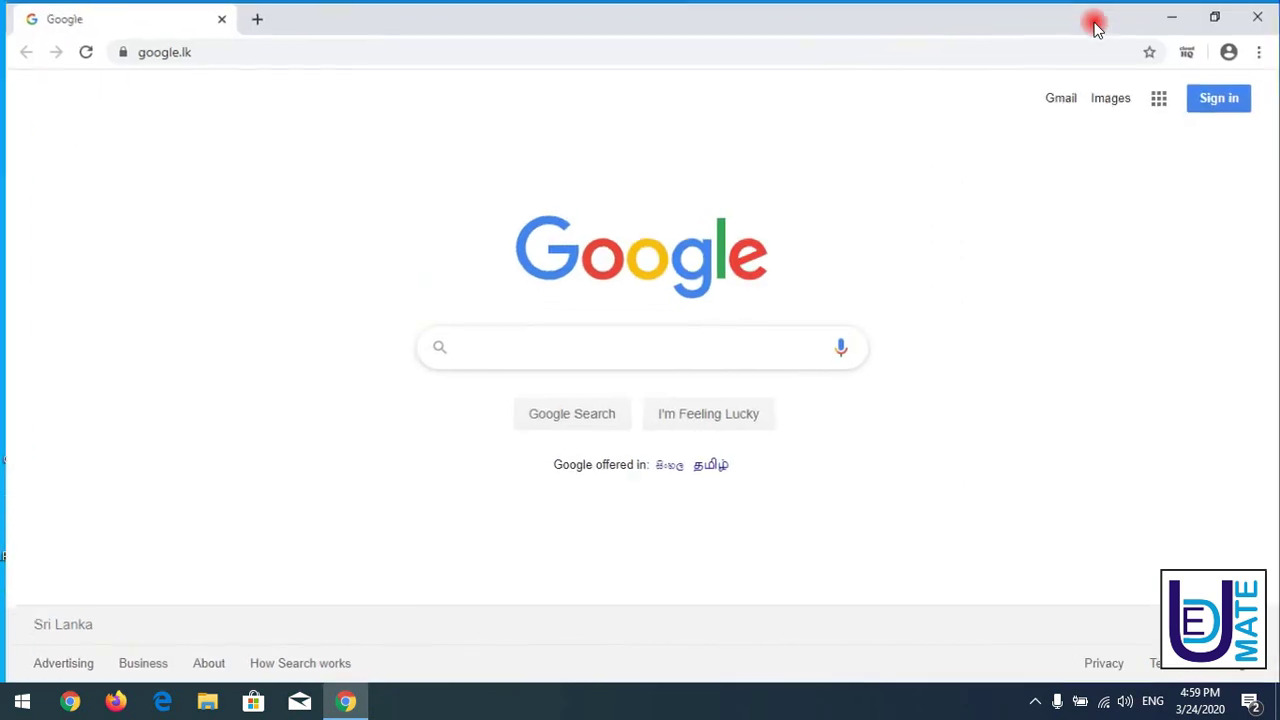
left_click(204, 54)
type("www.g")
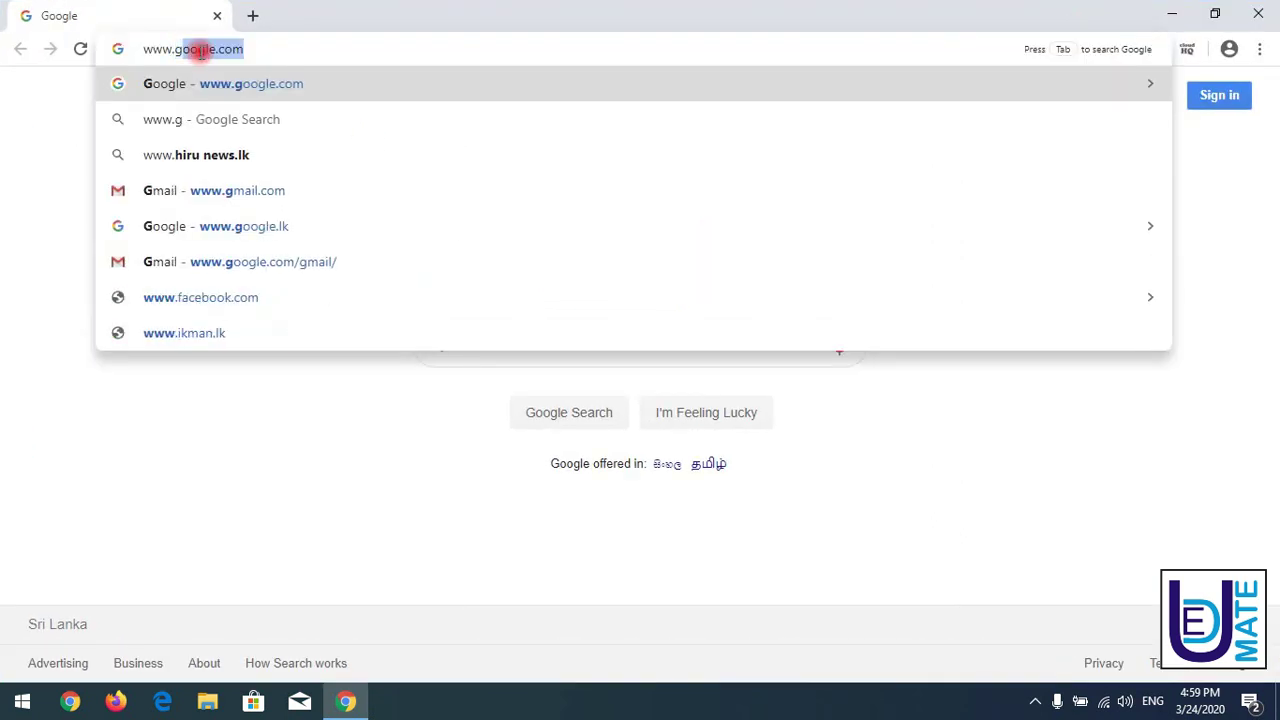
type("mail.c")
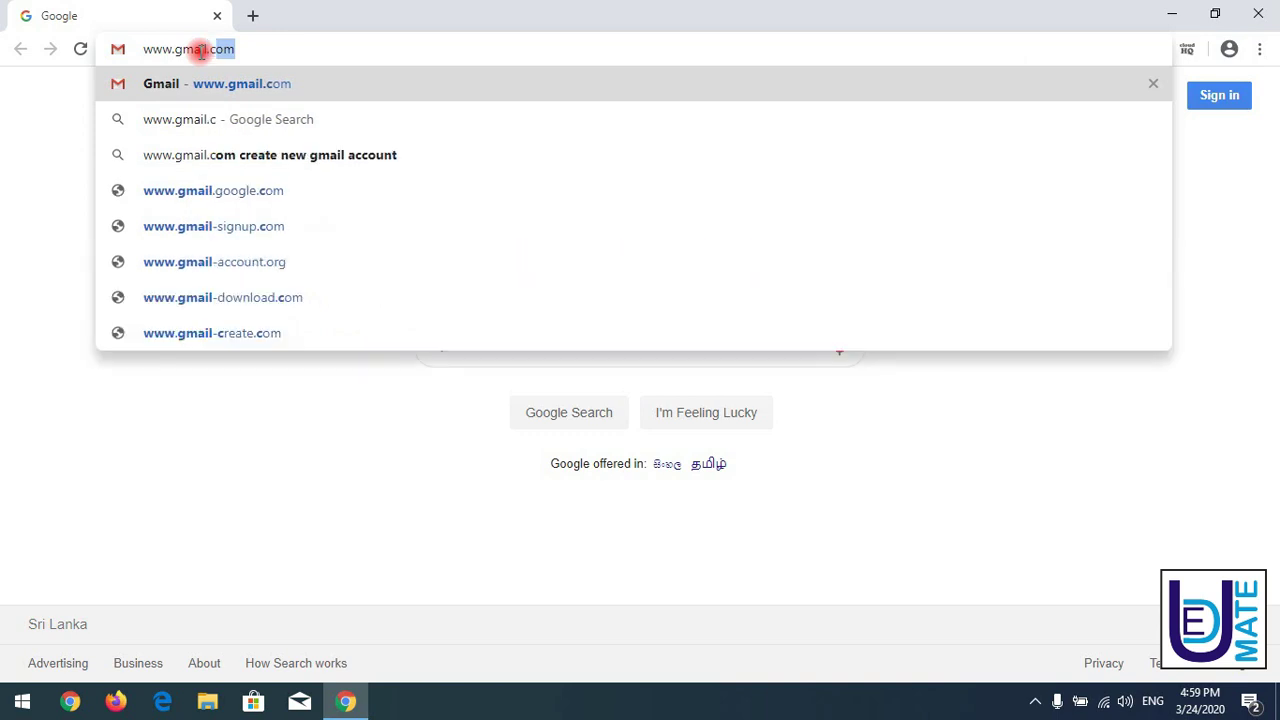
type("om")
key("Return")
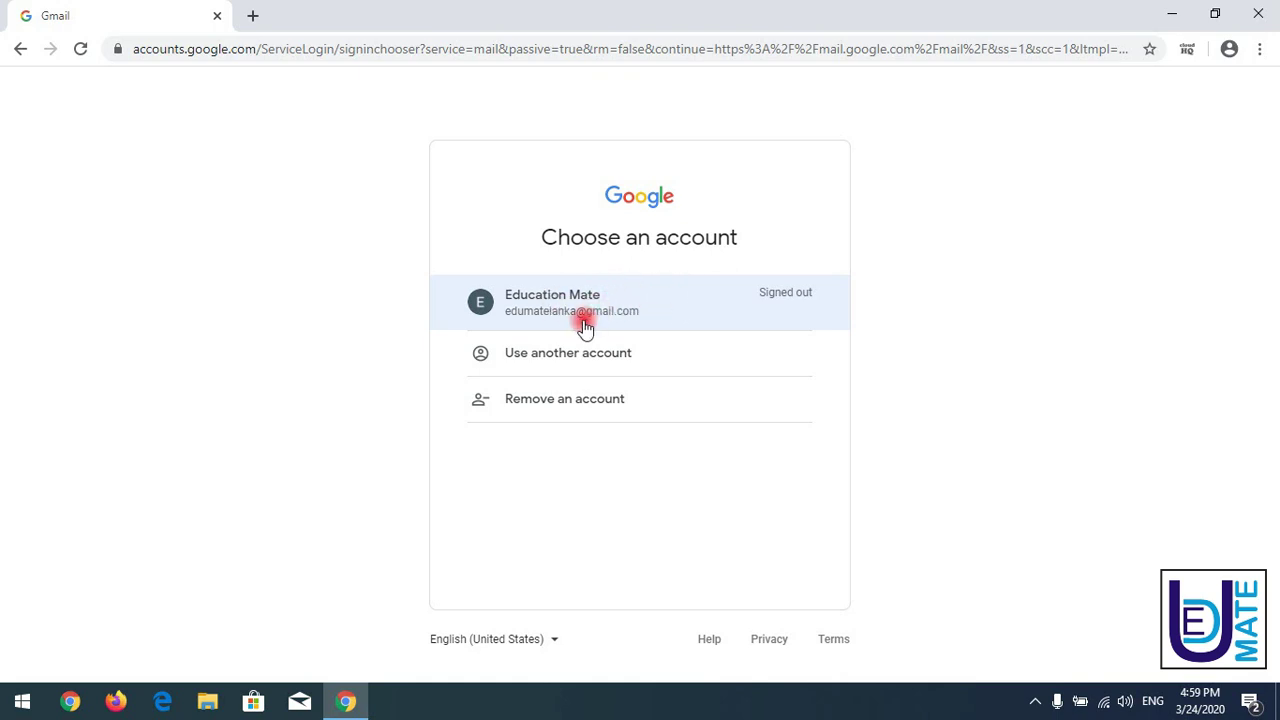
- Remove the saved account from the browser's account chooser
left_click(566, 400)
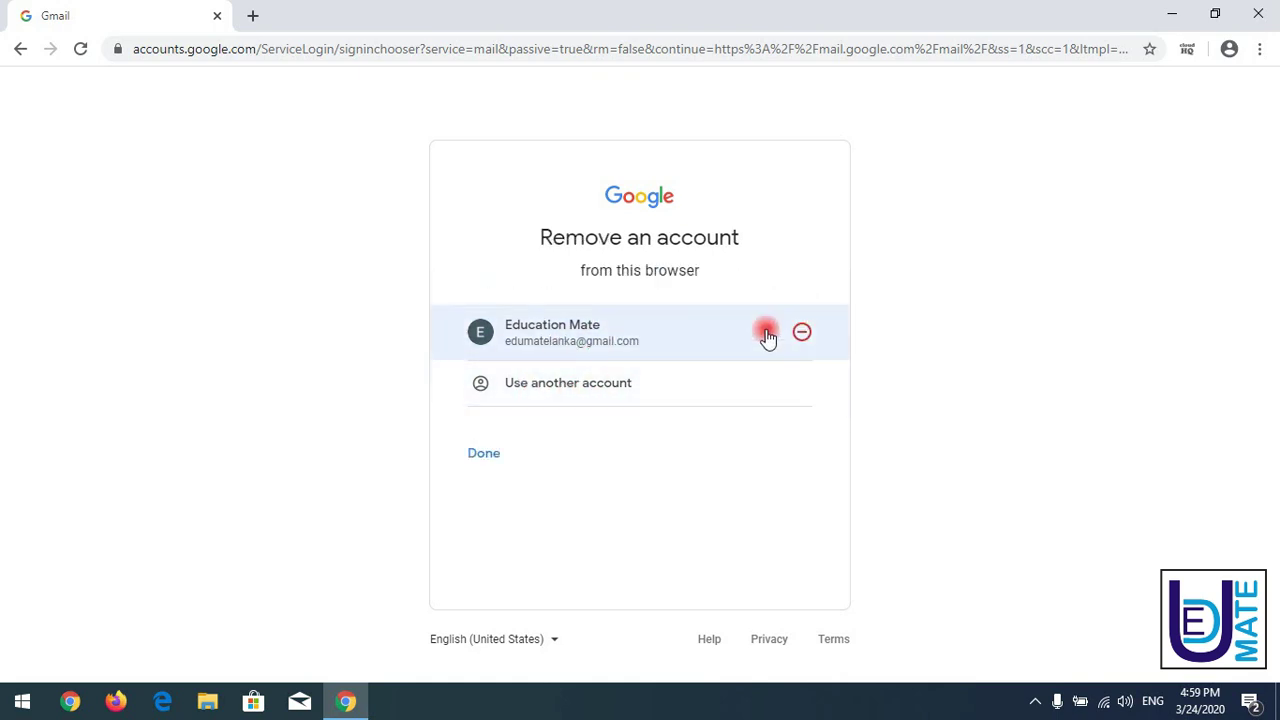
left_click(806, 335)
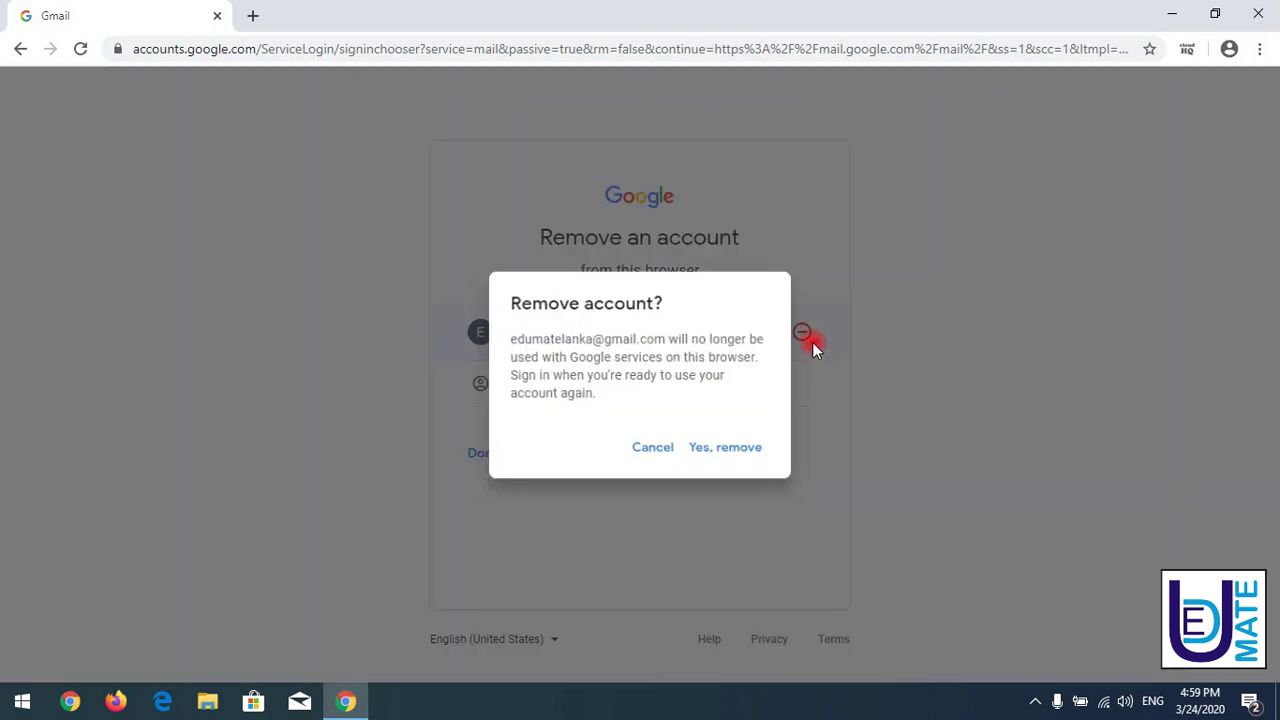
left_click(748, 447)
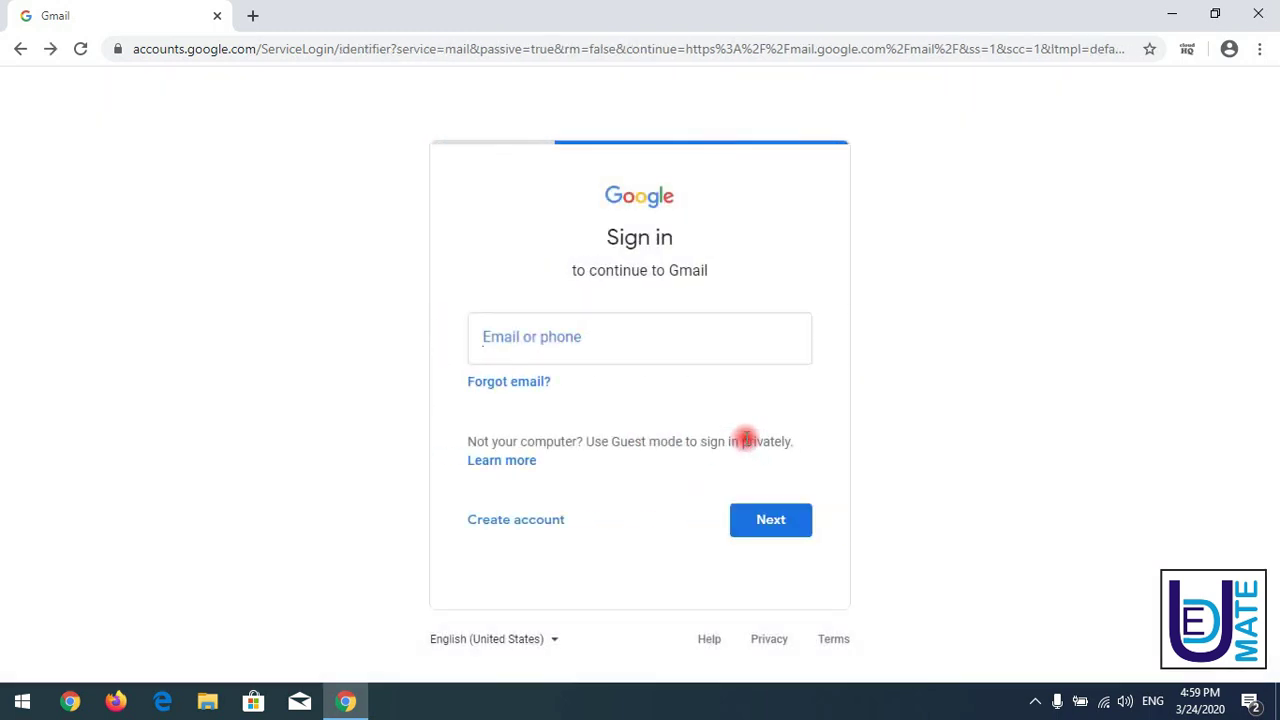
- Sign back in with the account's e-mail address and password
left_click(262, 253)
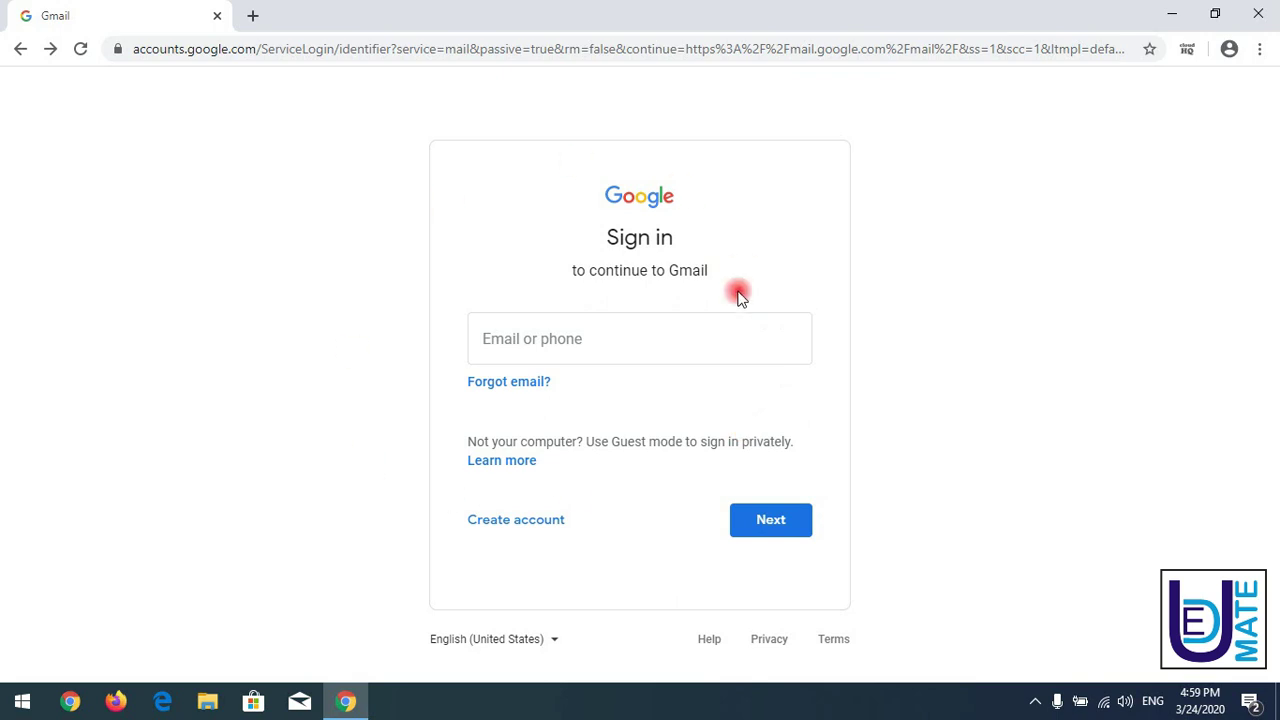
left_click(608, 324)
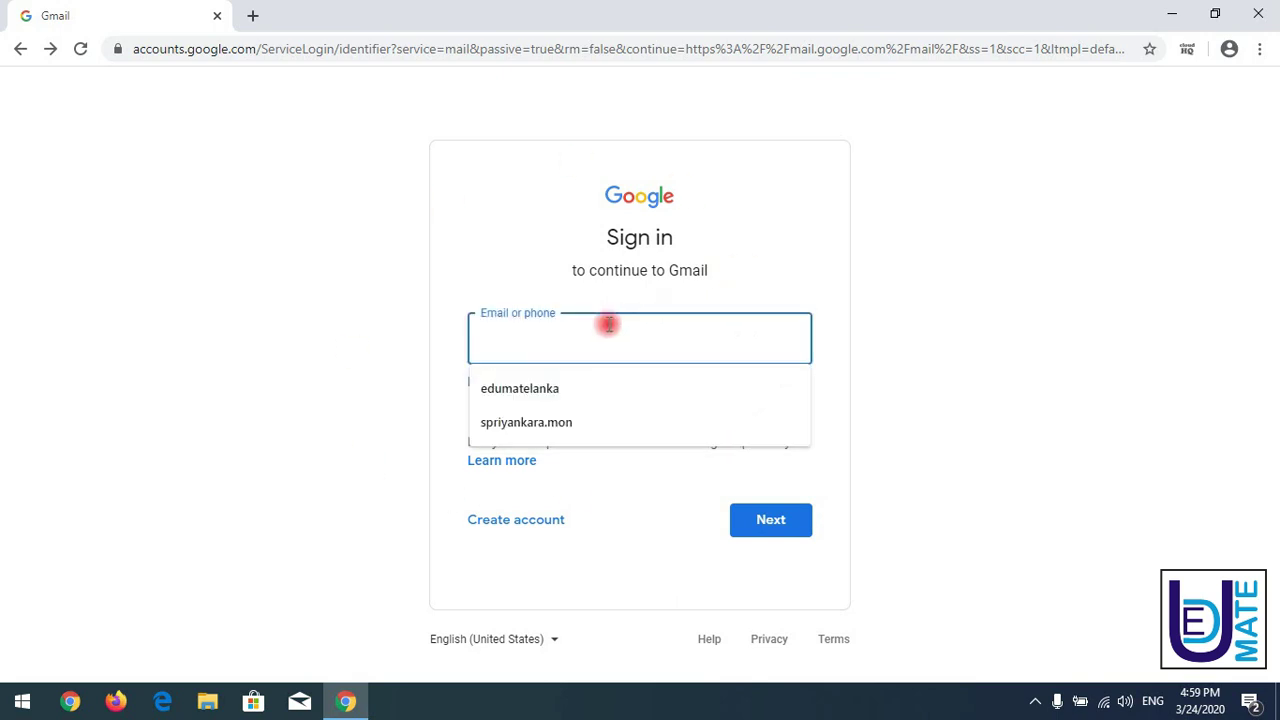
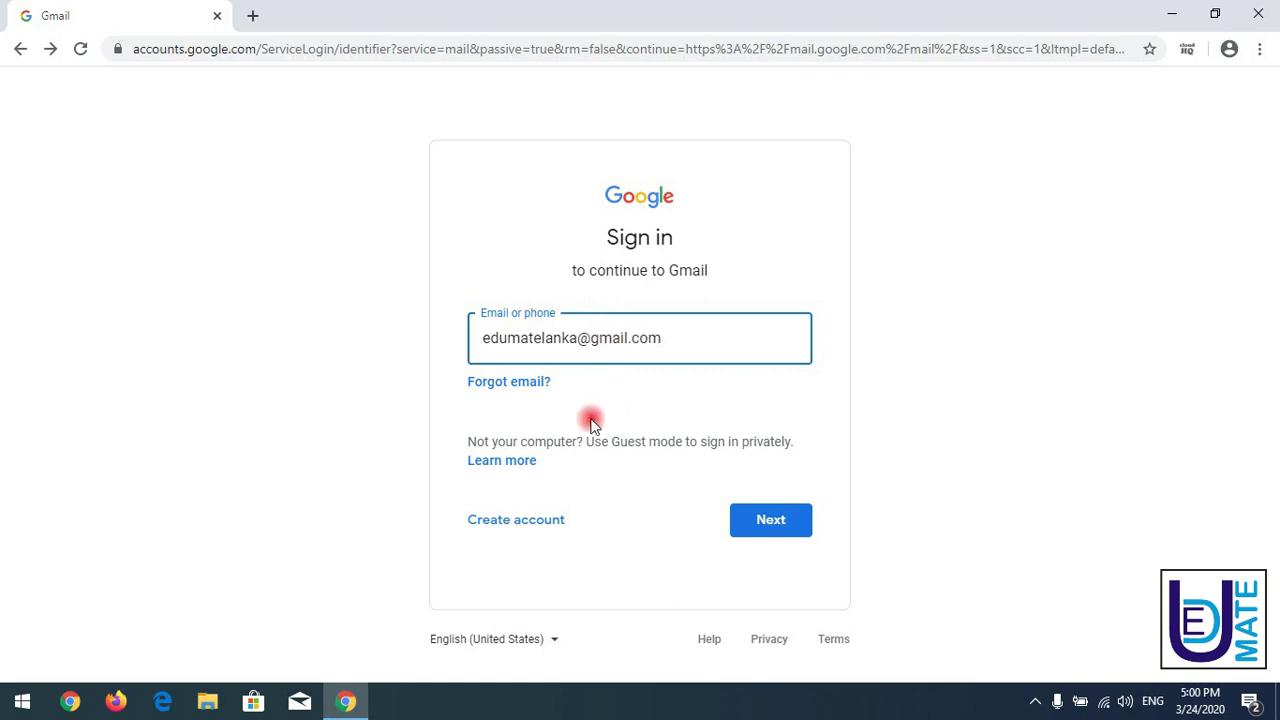
left_click(794, 523)
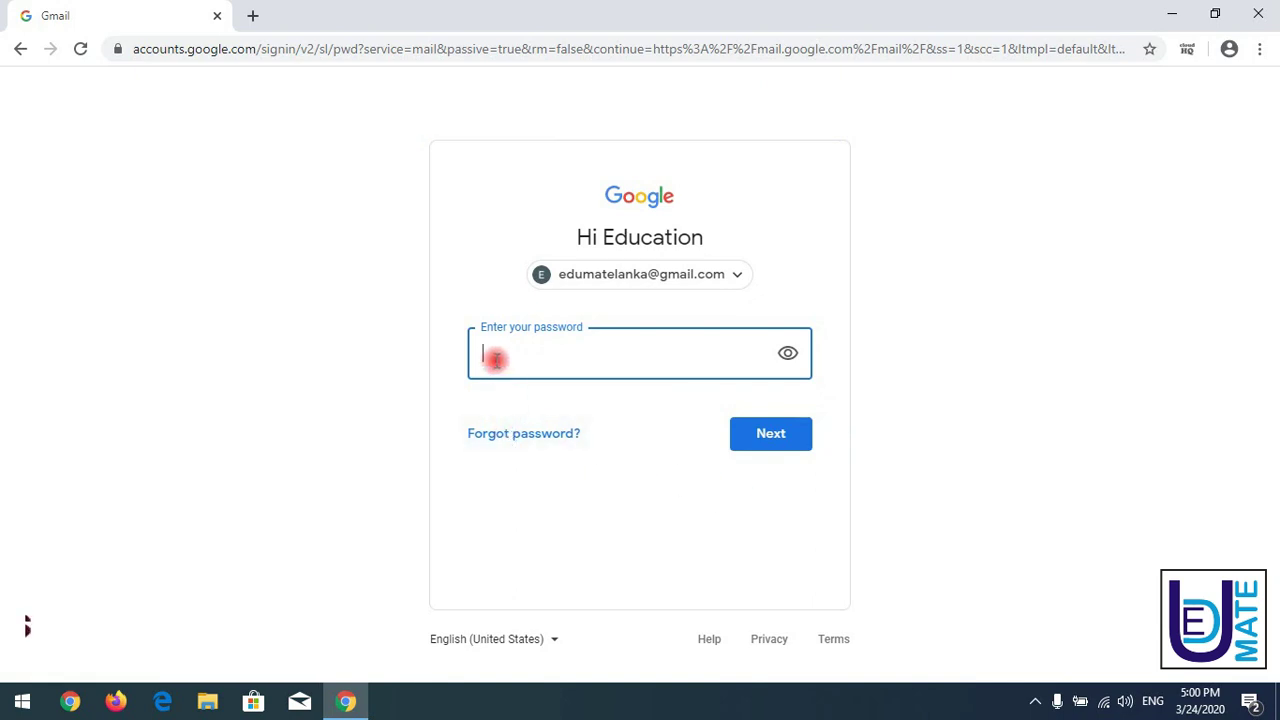
type("**********")
key("Return")
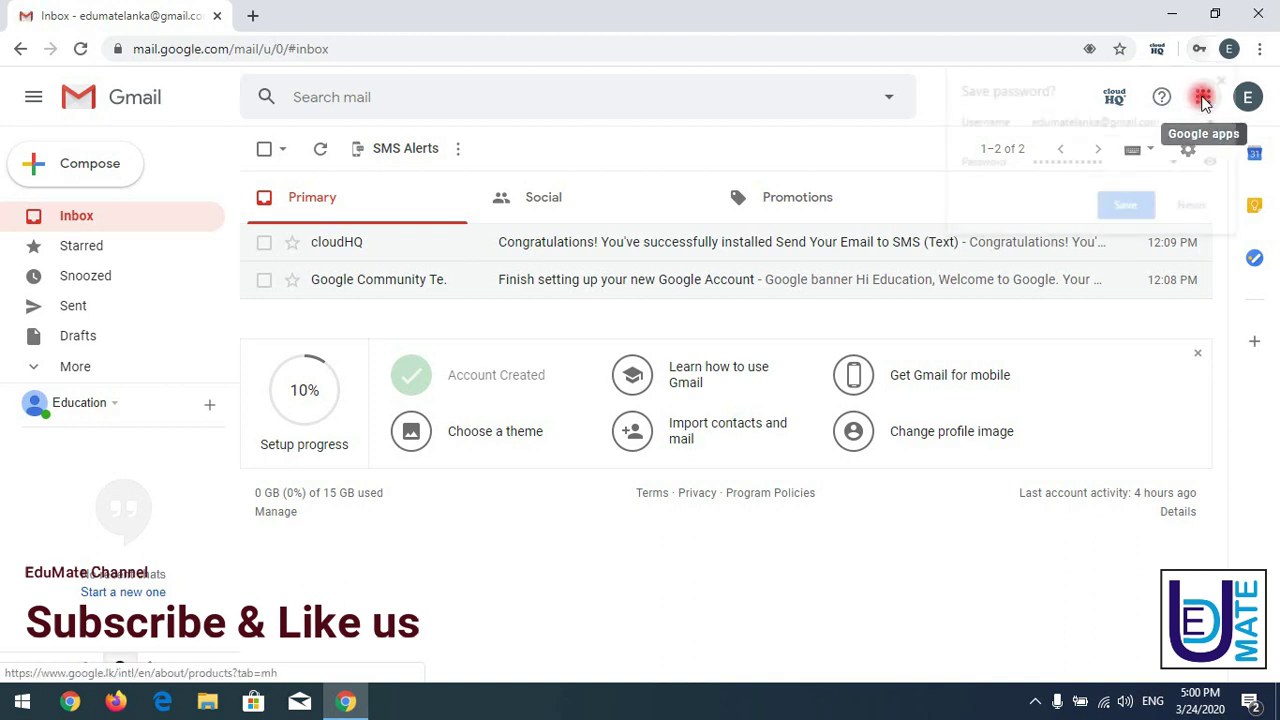
- Dismiss the save-password offer and open Google Drive in a new tab from the apps grid
left_click(1229, 79)
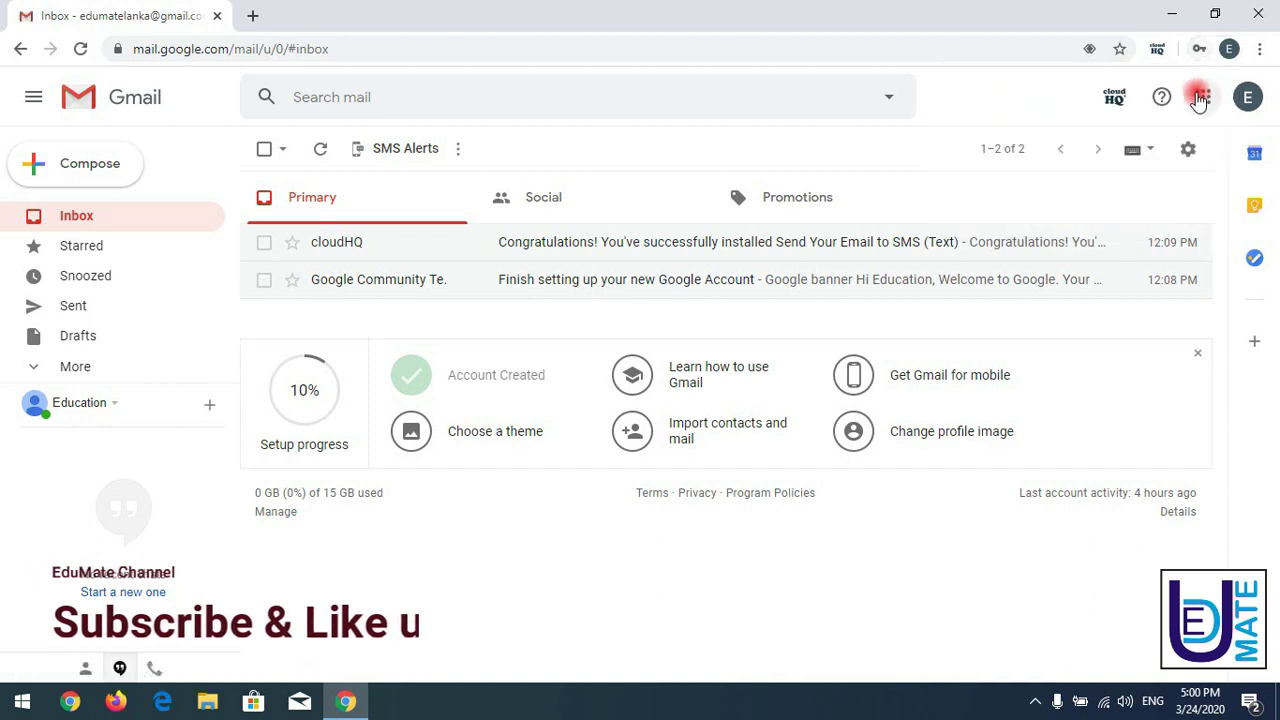
left_click(1201, 98)
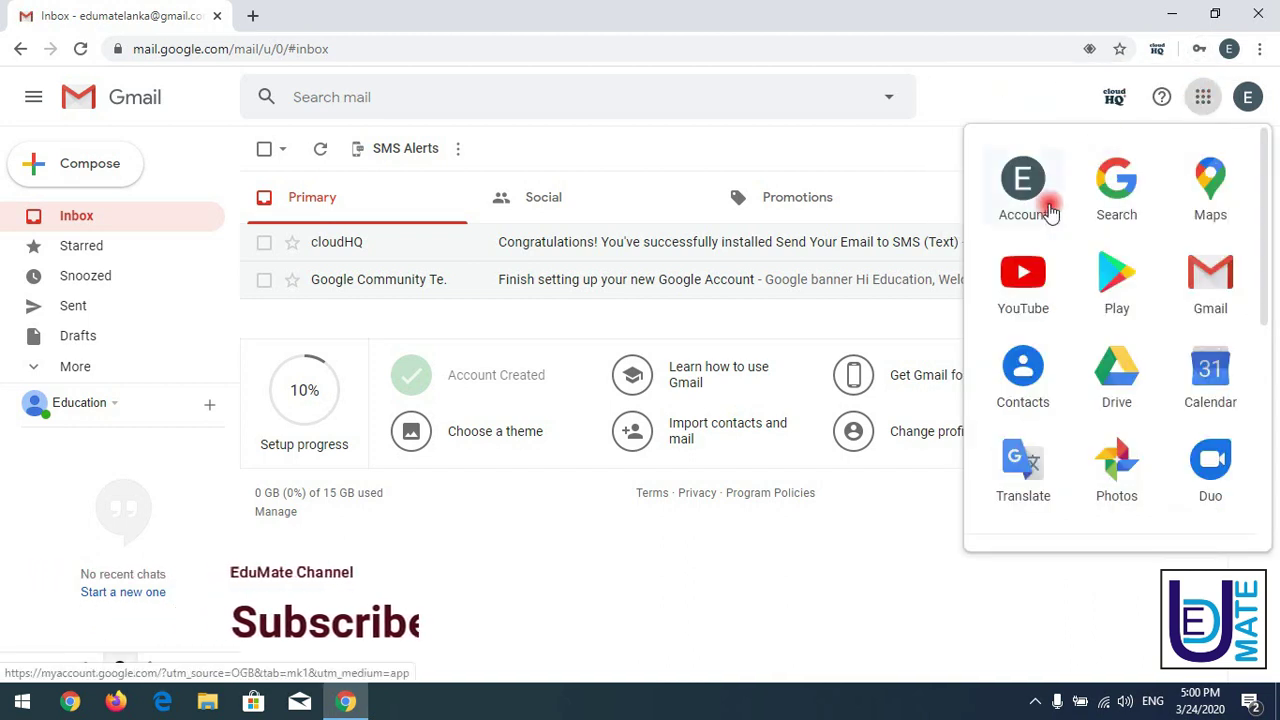
left_click(1112, 374)
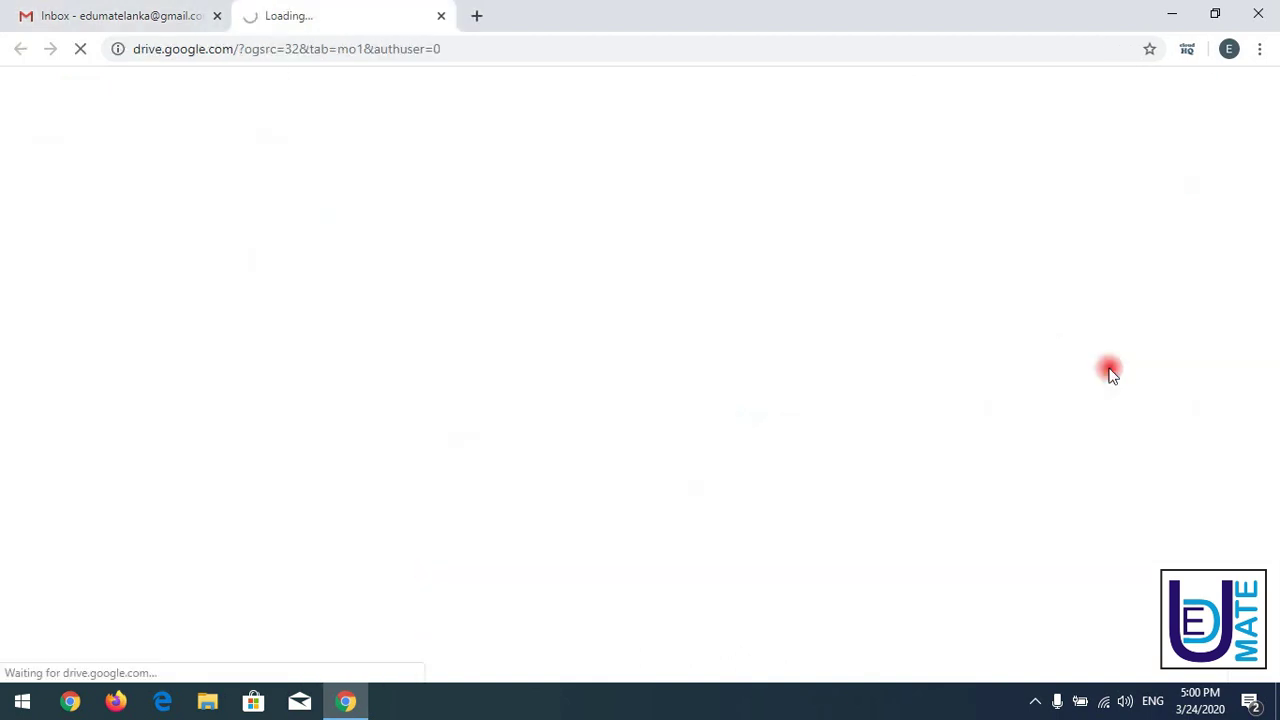
left_click(120, 8)
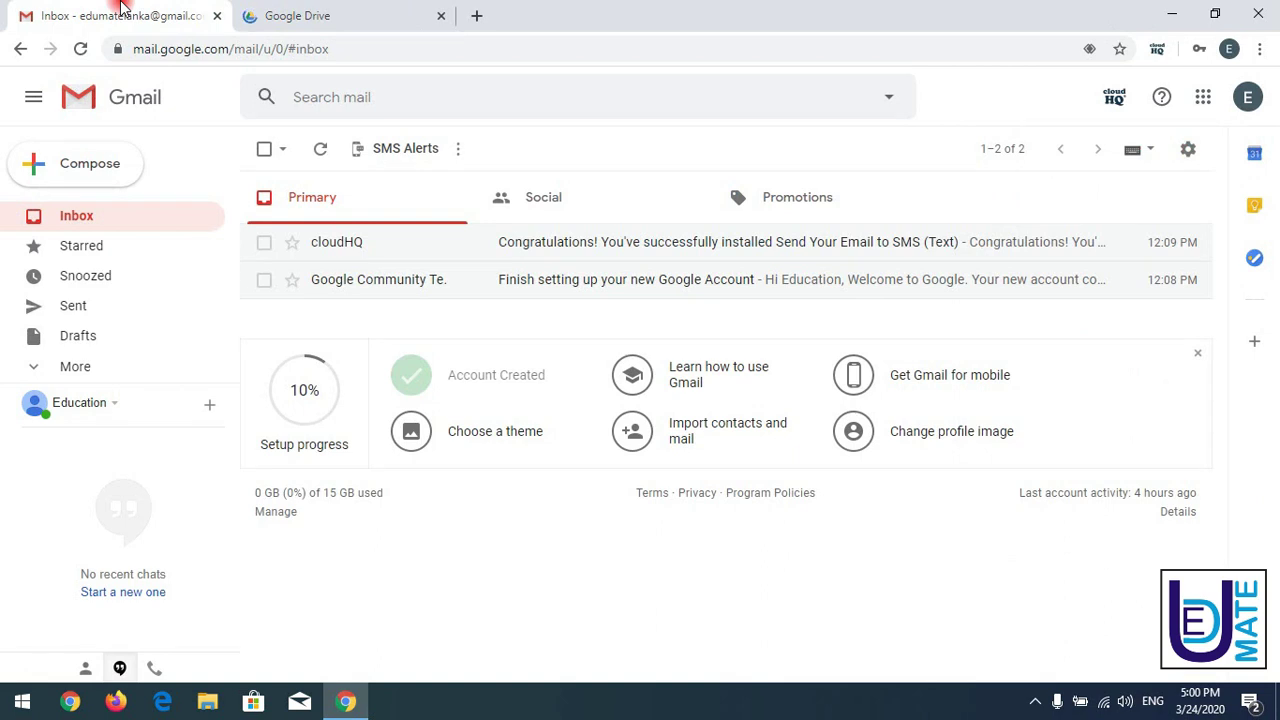
left_click(265, 20)
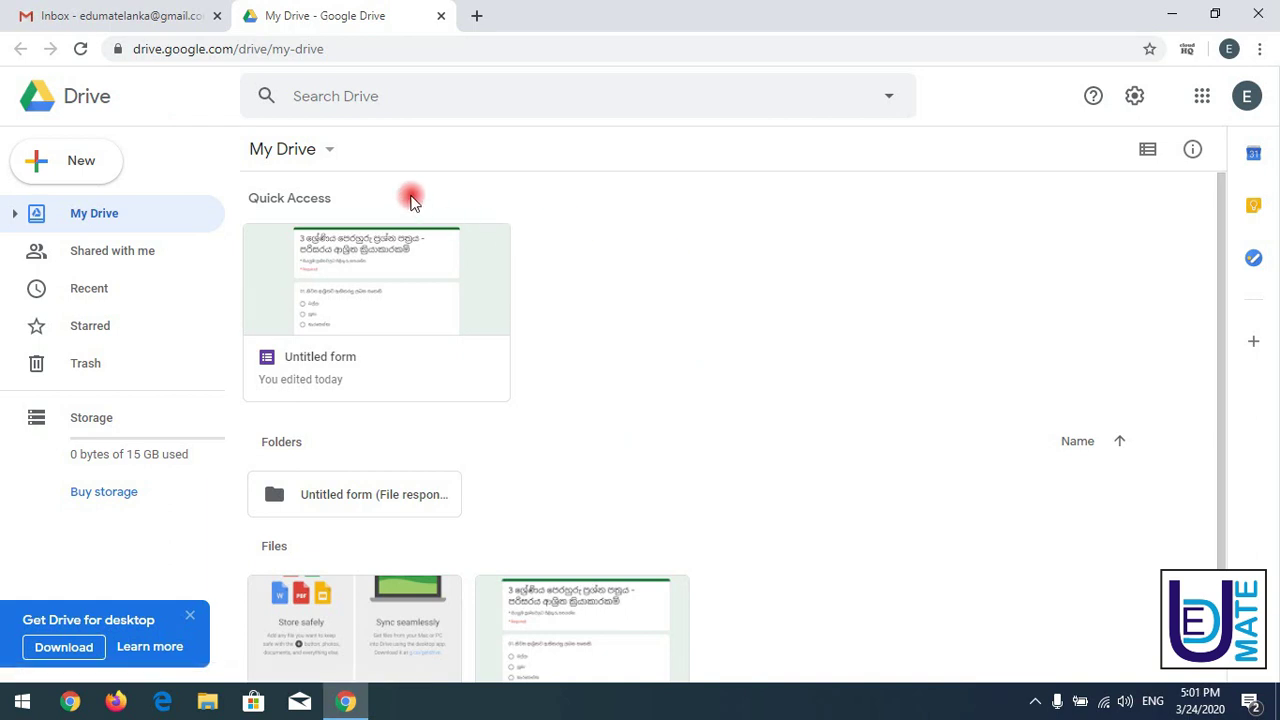
- Create an Untitled form from My Drive's More > Google Forms menu and view its editor
left_click(97, 10)
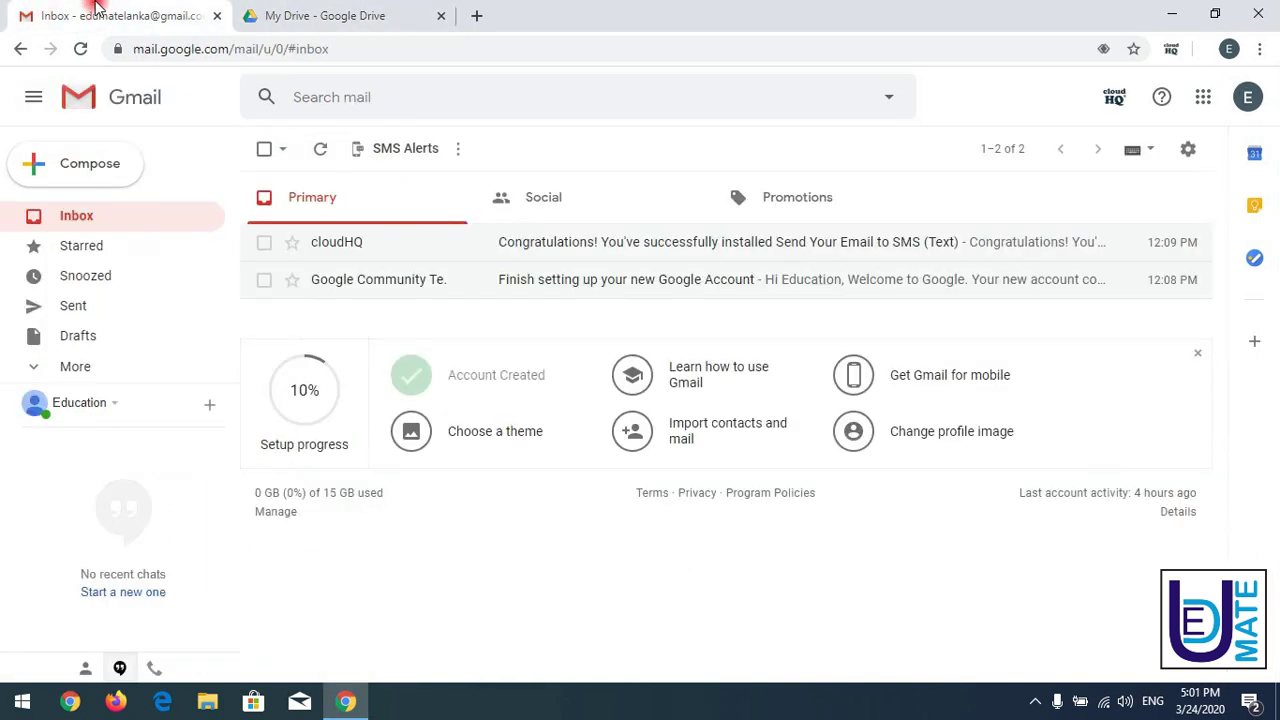
left_click(300, 12)
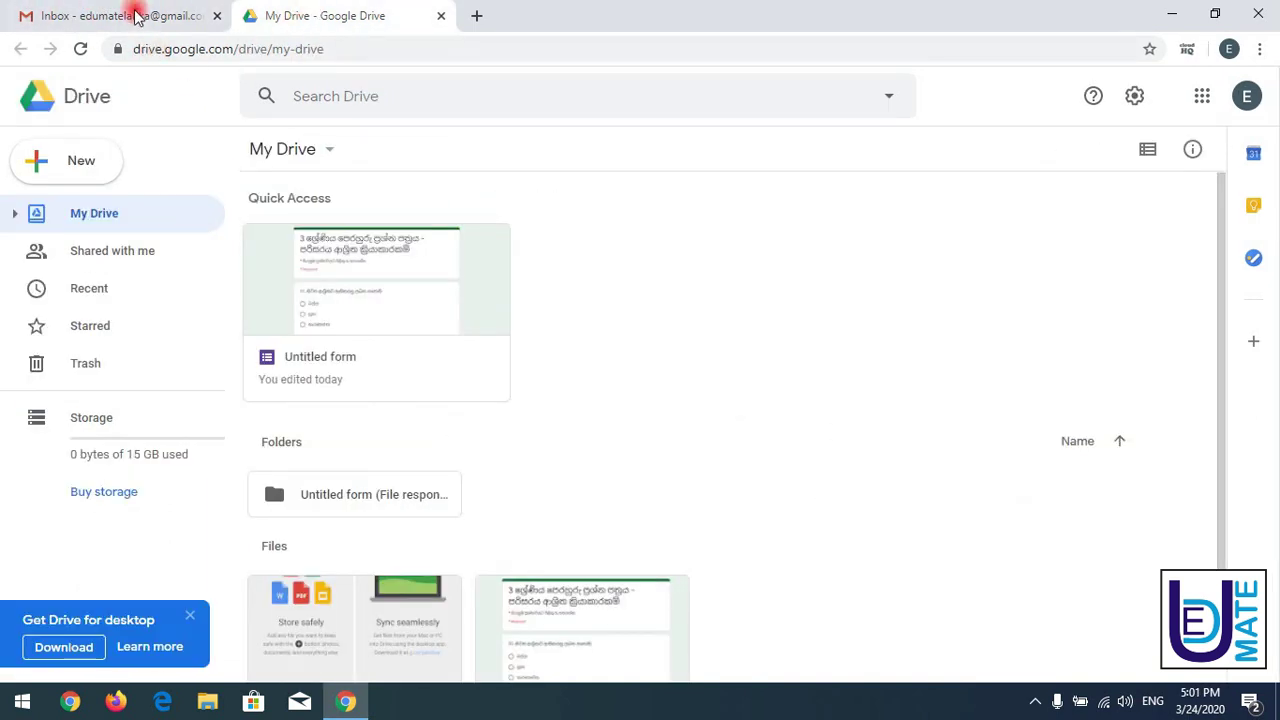
left_click(330, 155)
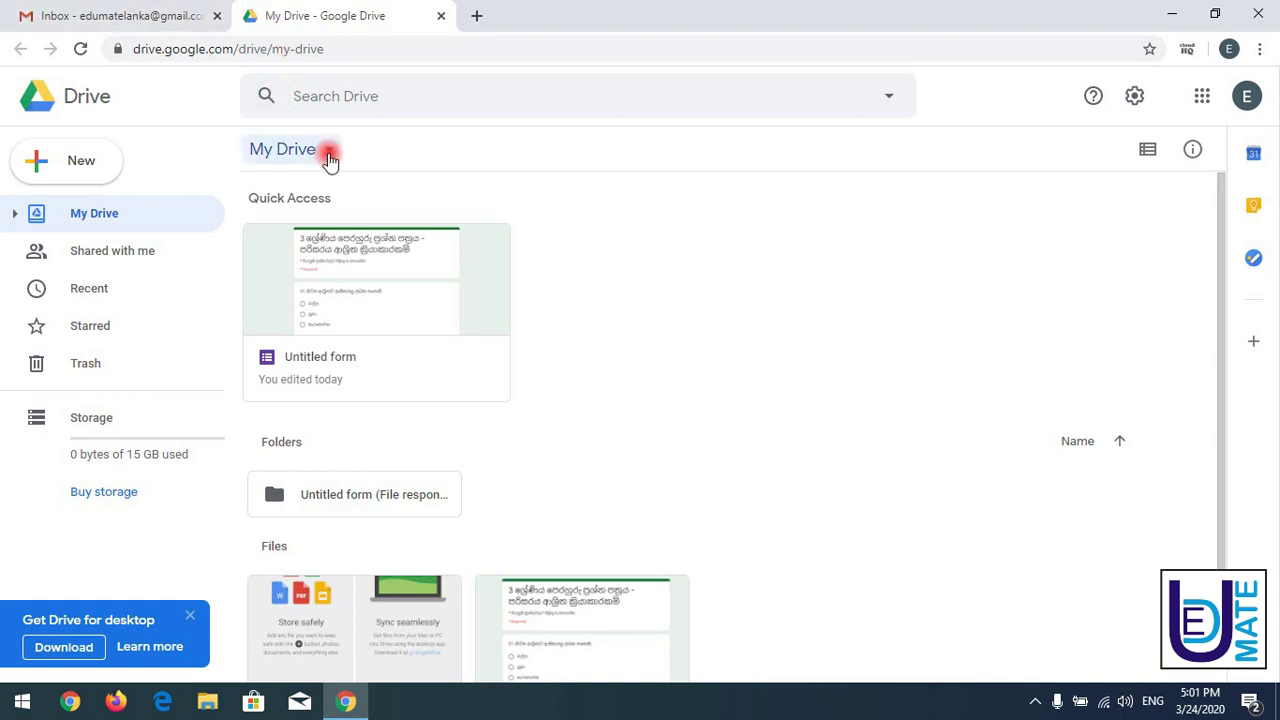
mouse_move(335, 402)
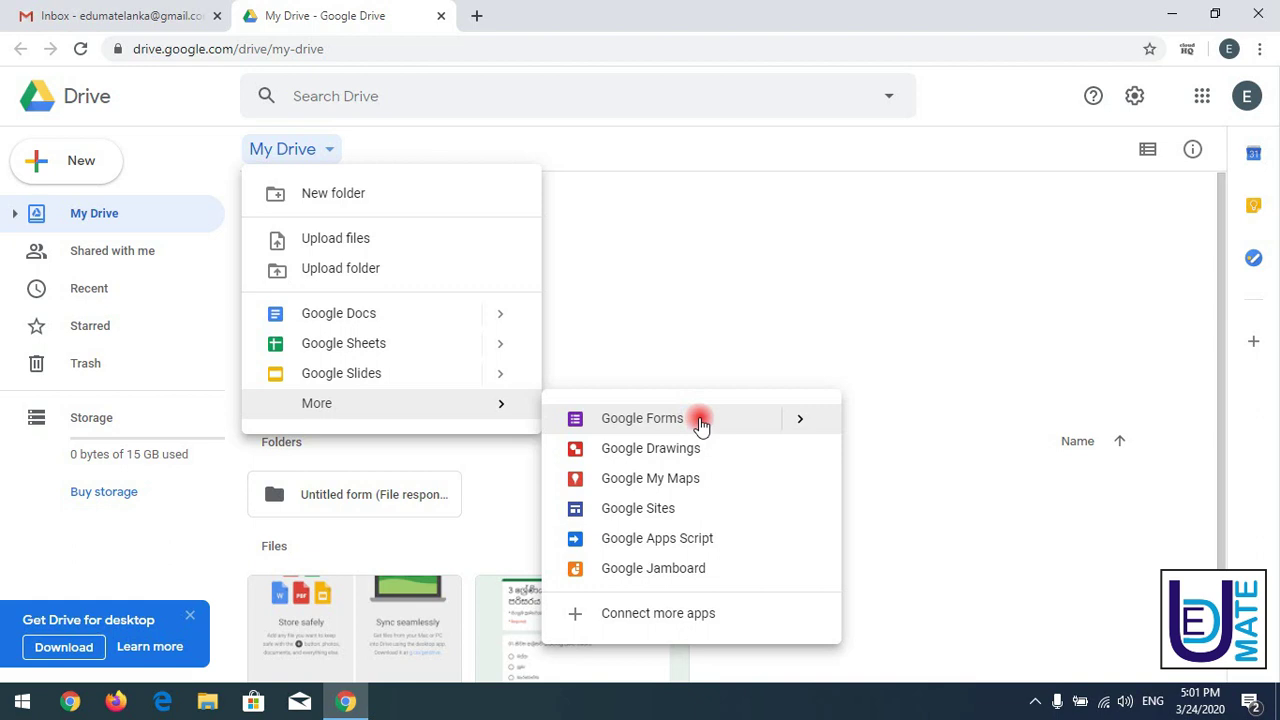
left_click(699, 417)
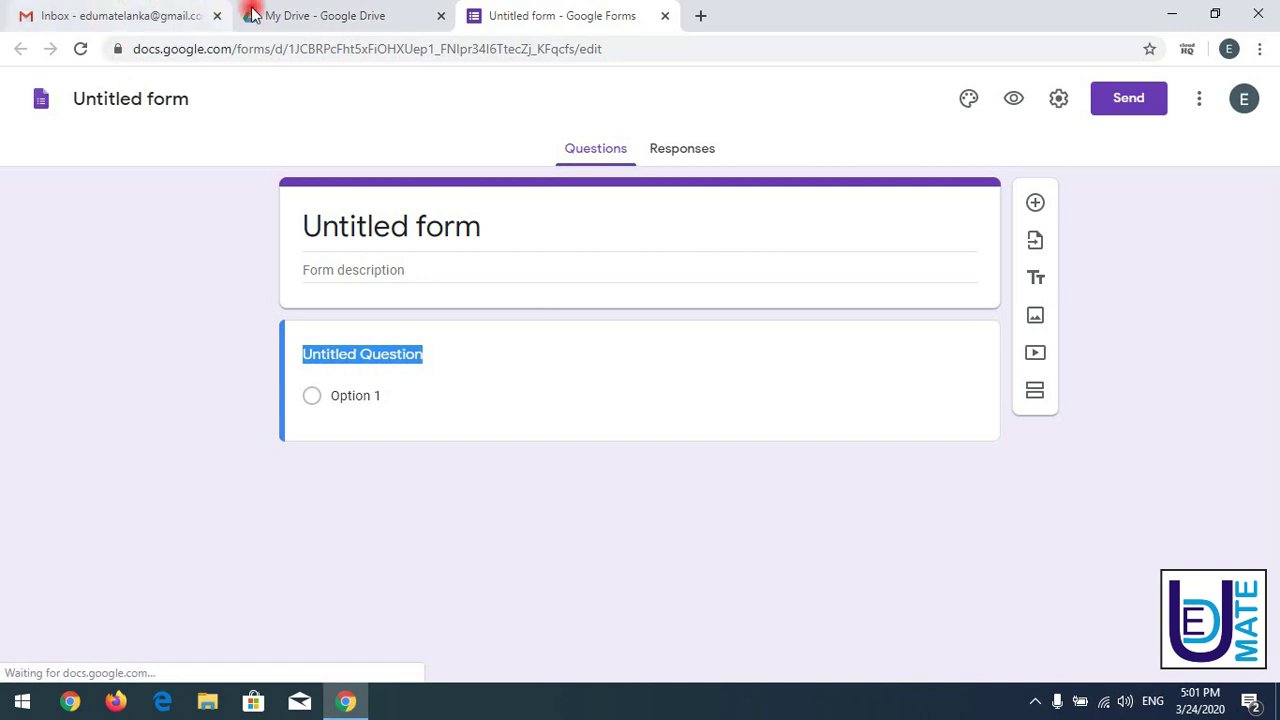
left_click(316, 12)
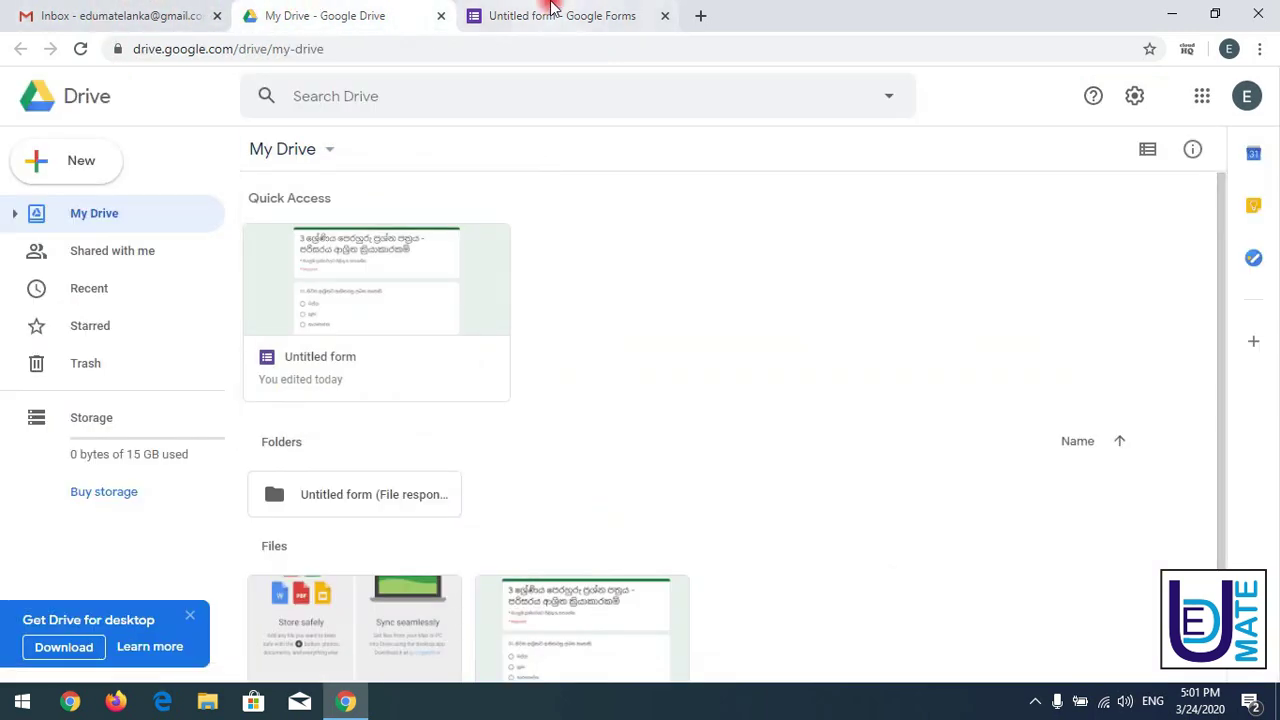
left_click(571, 10)
left_click(86, 12)
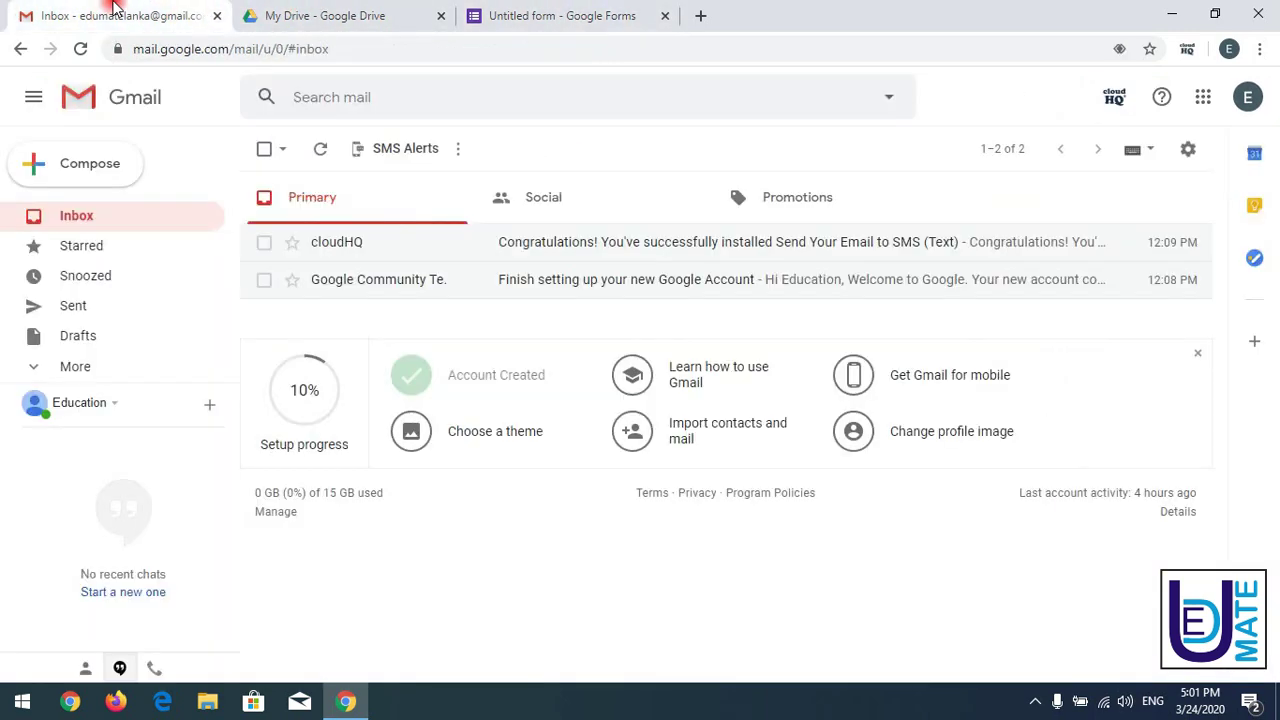
left_click(358, 12)
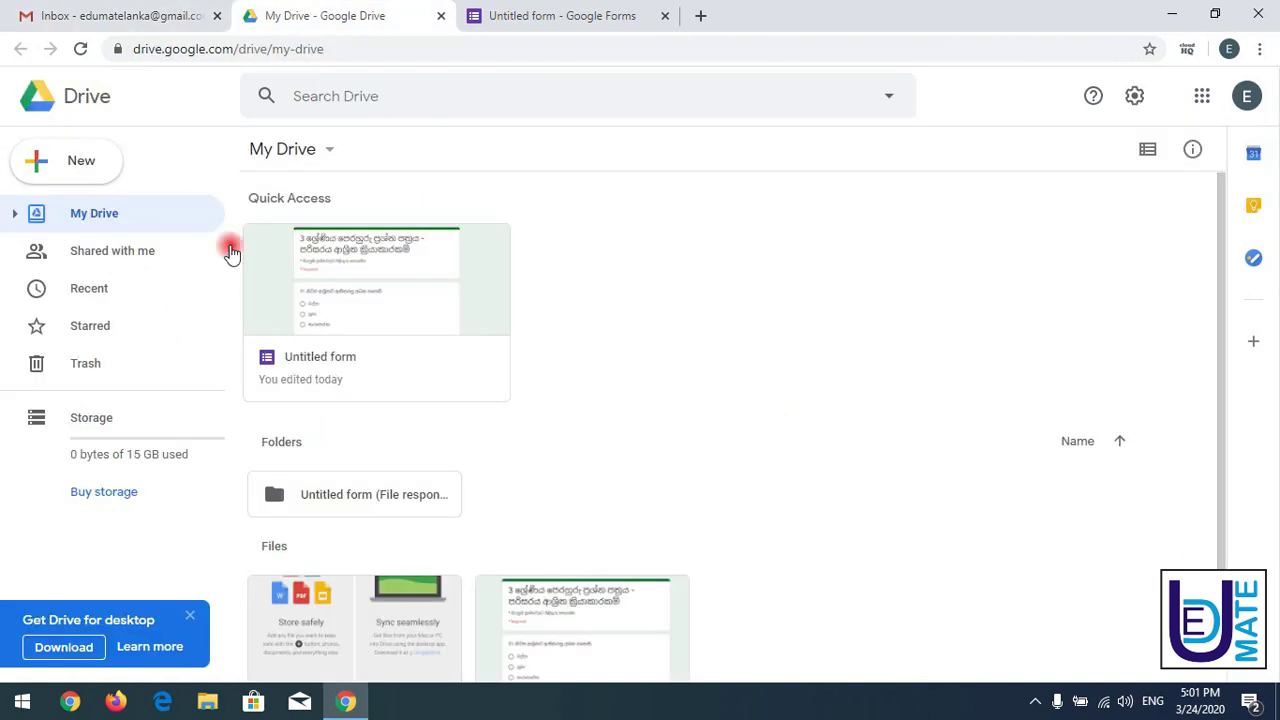
left_click(566, 10)
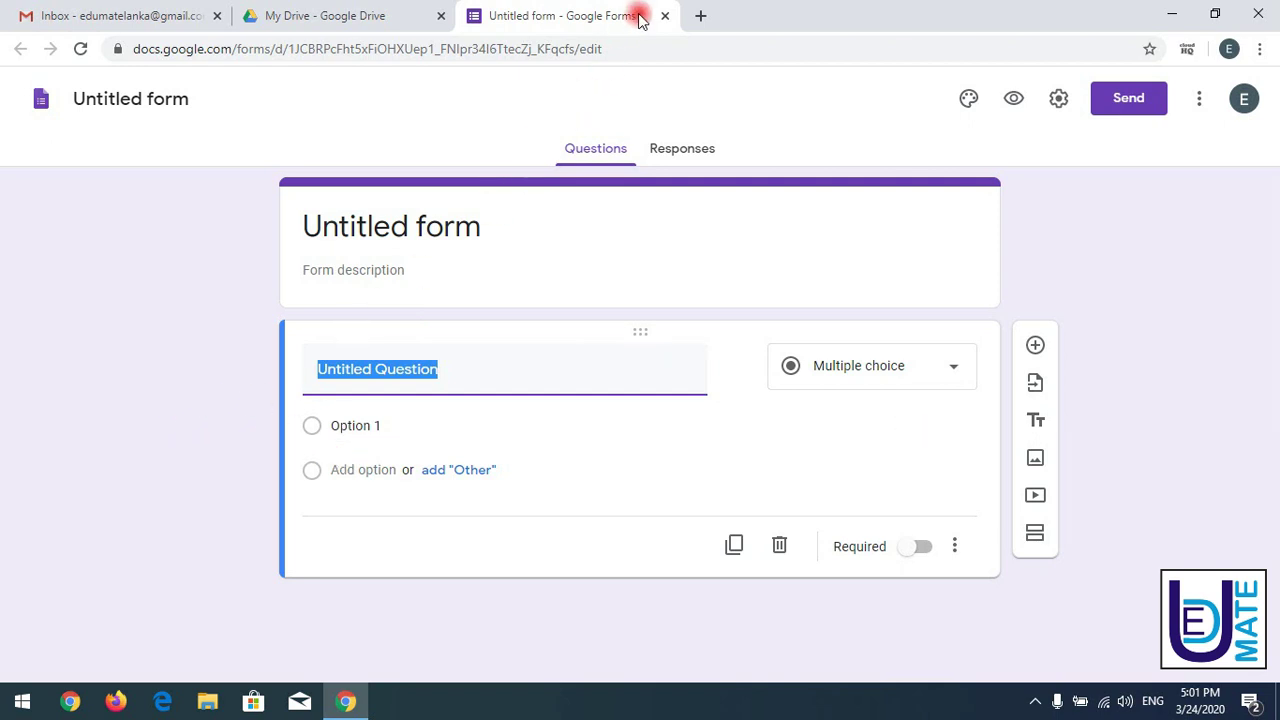
- Search 'google forms' in a new tab and open the Google Forms sign-in result
left_click(700, 15)
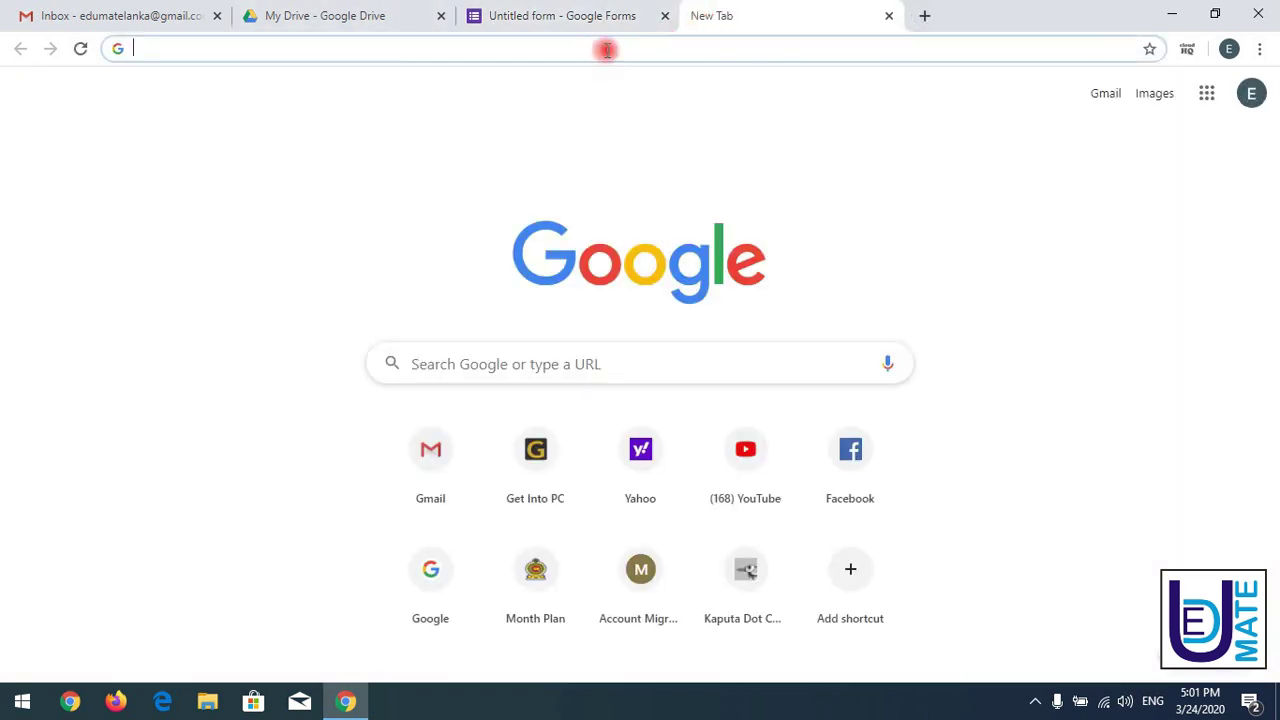
type("google")
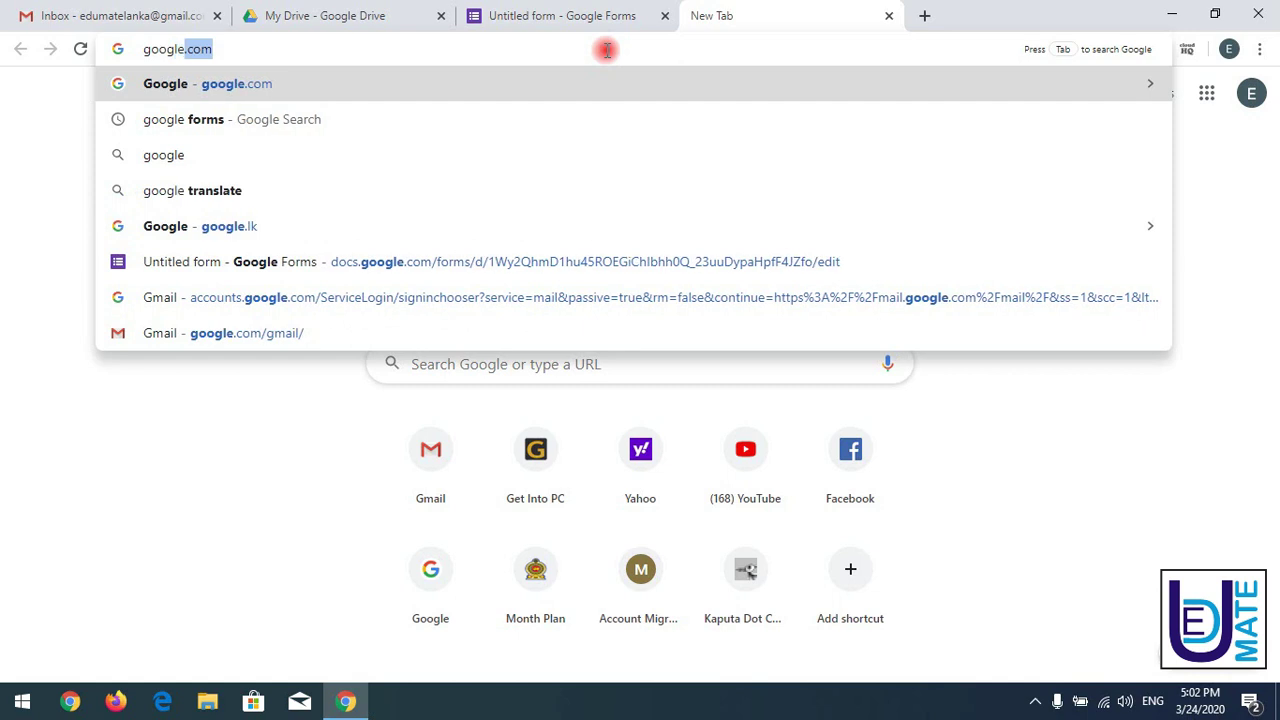
type(" for")
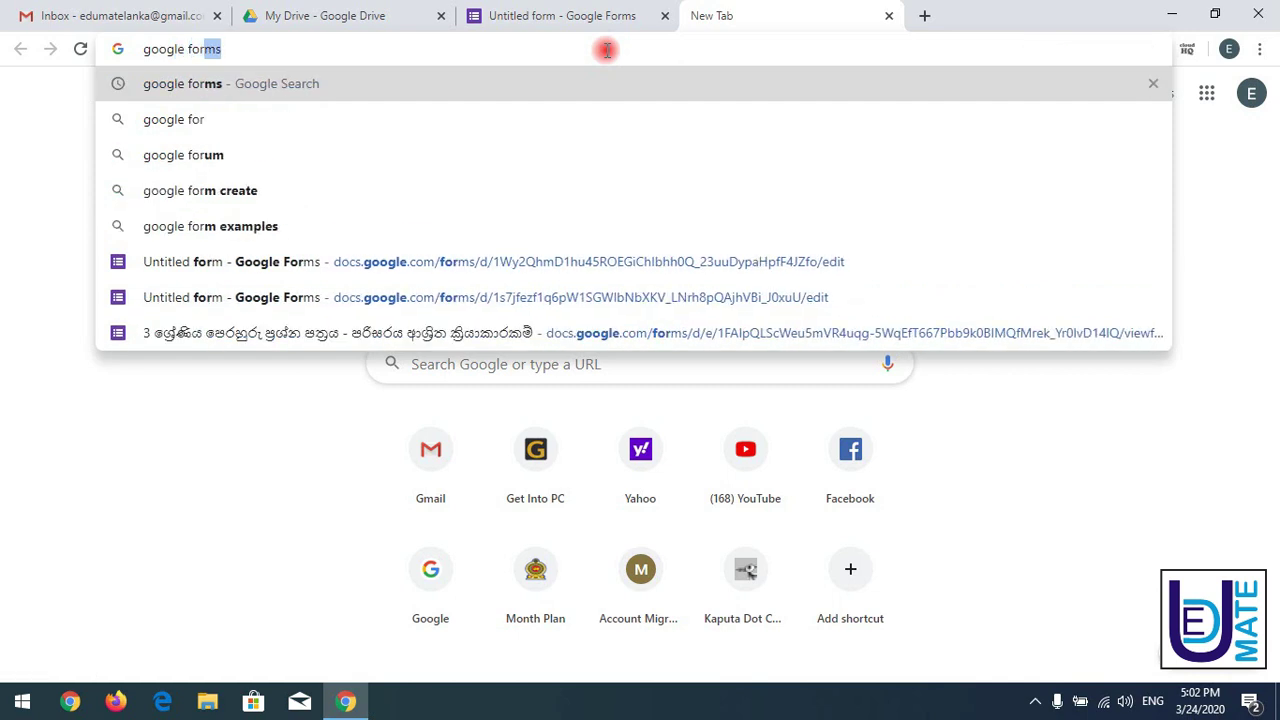
type("ms")
key("Return")
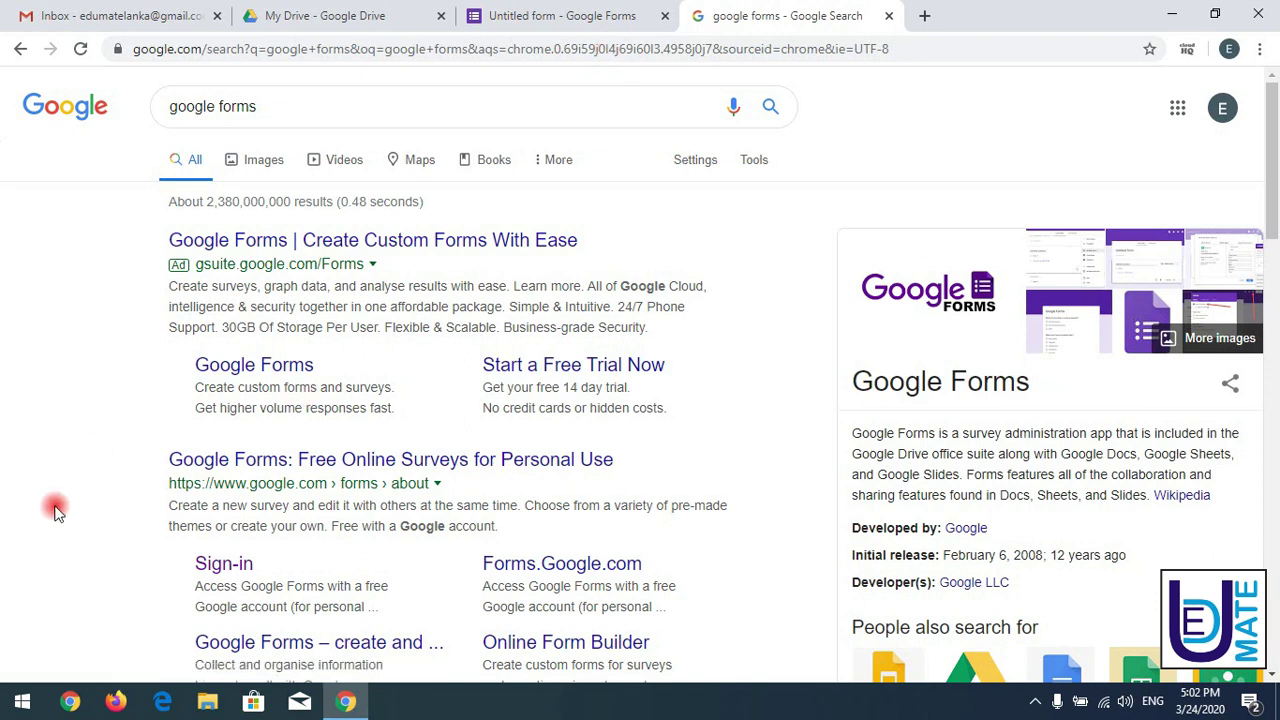
left_click(342, 483)
left_click_drag(1275, 150, 1275, 205)
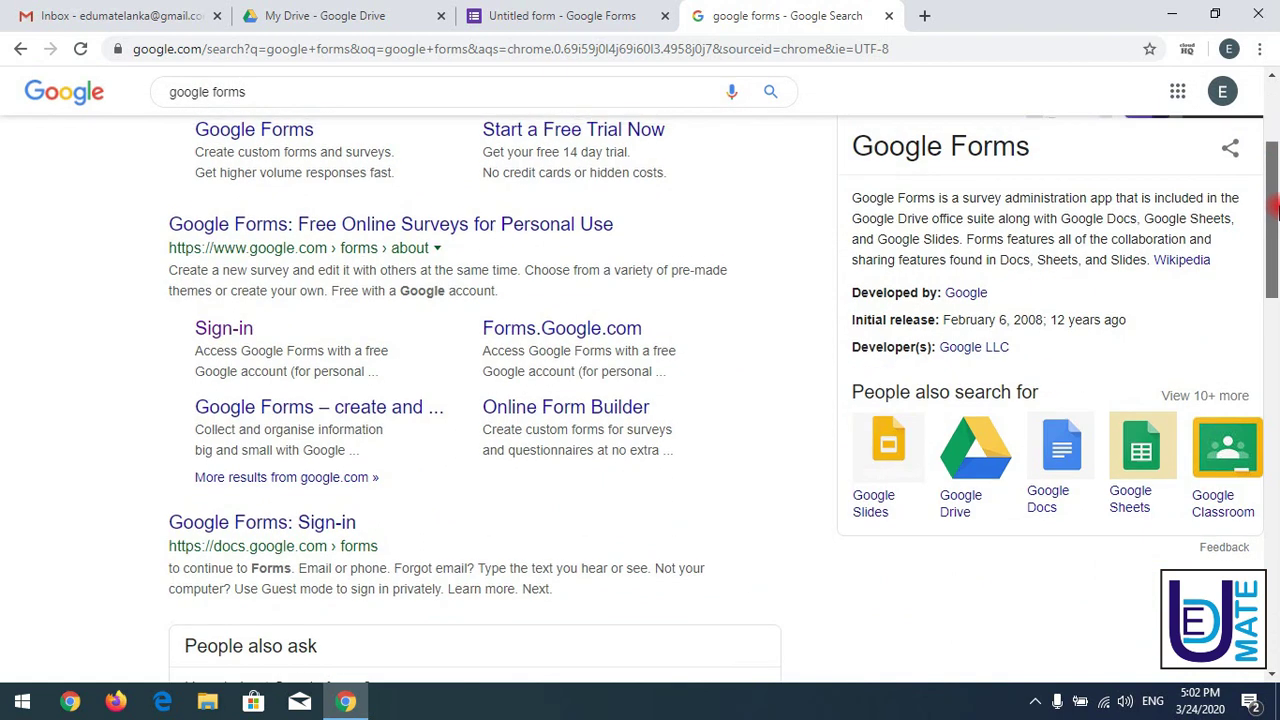
left_click(252, 523)
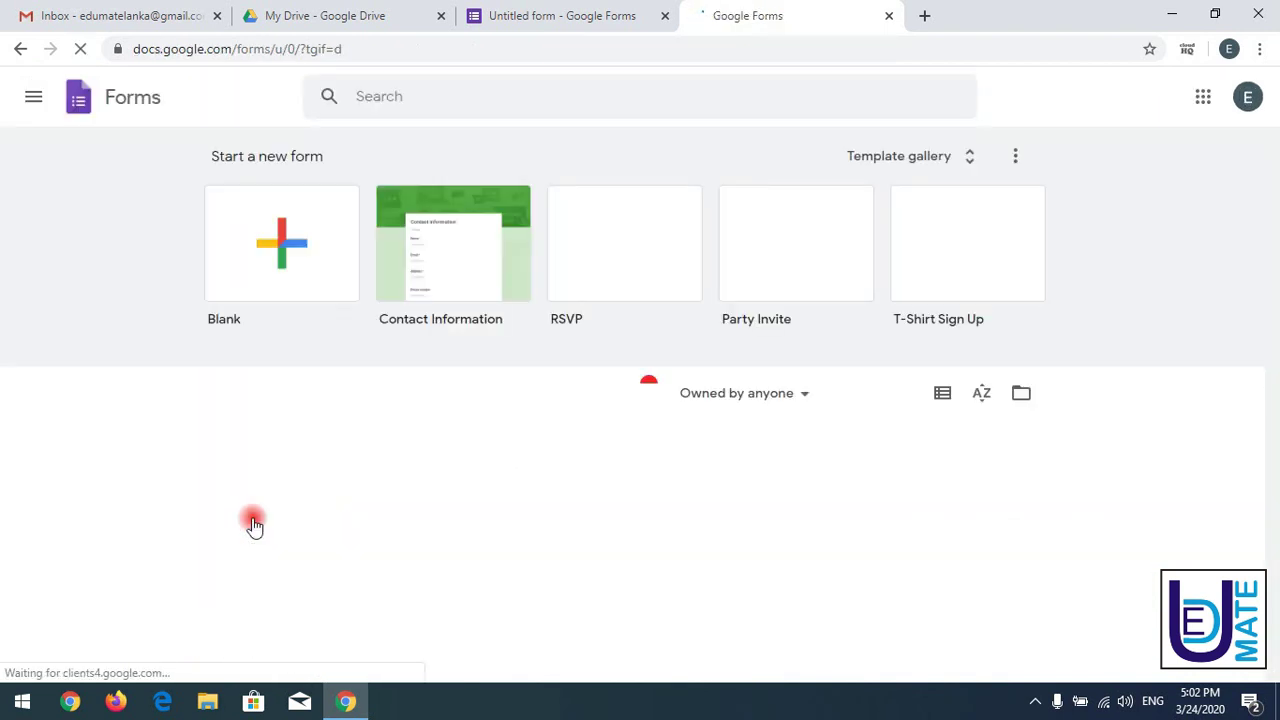
- Create another Google Form from Drive's More > Google Forms menu
left_click(551, 14)
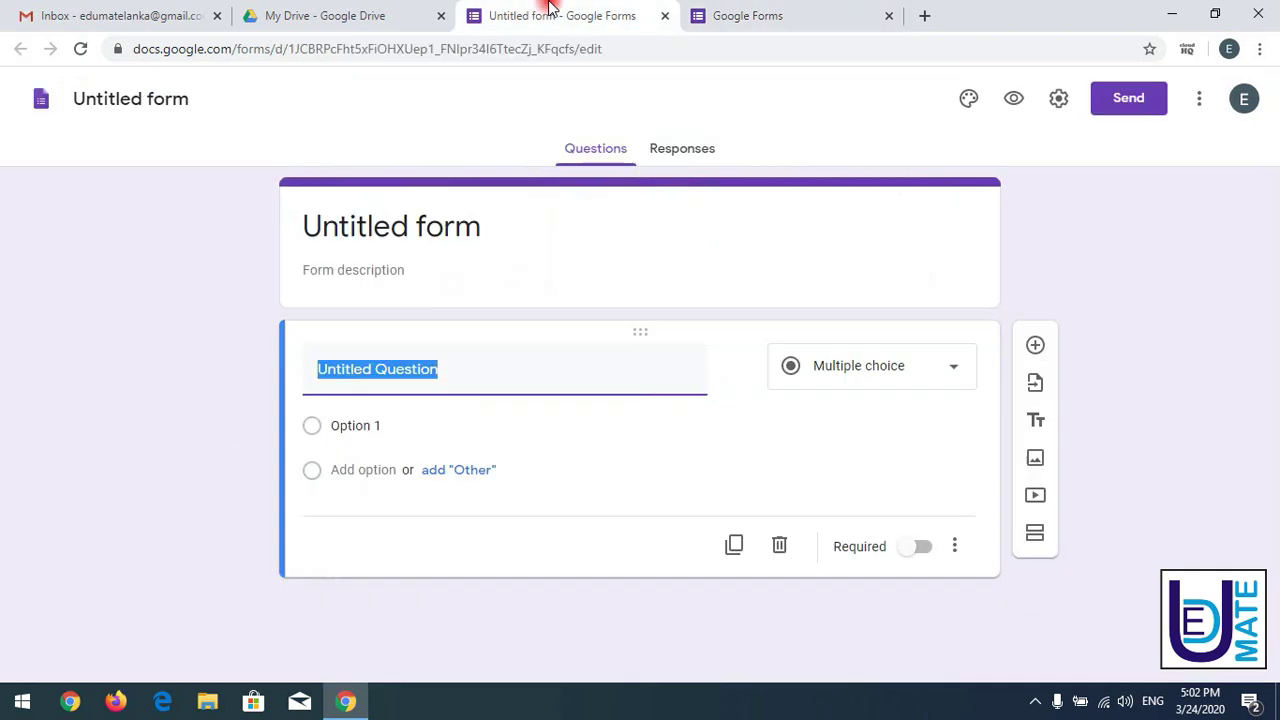
left_click(760, 12)
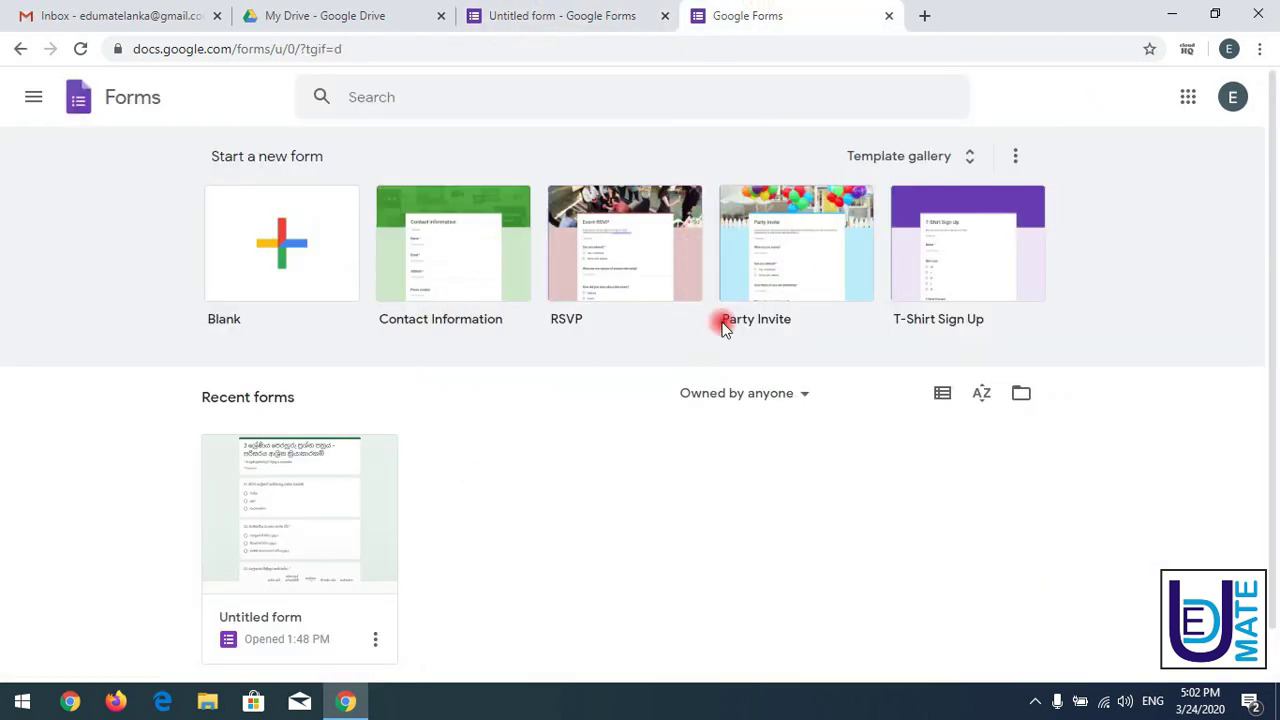
left_click(551, 14)
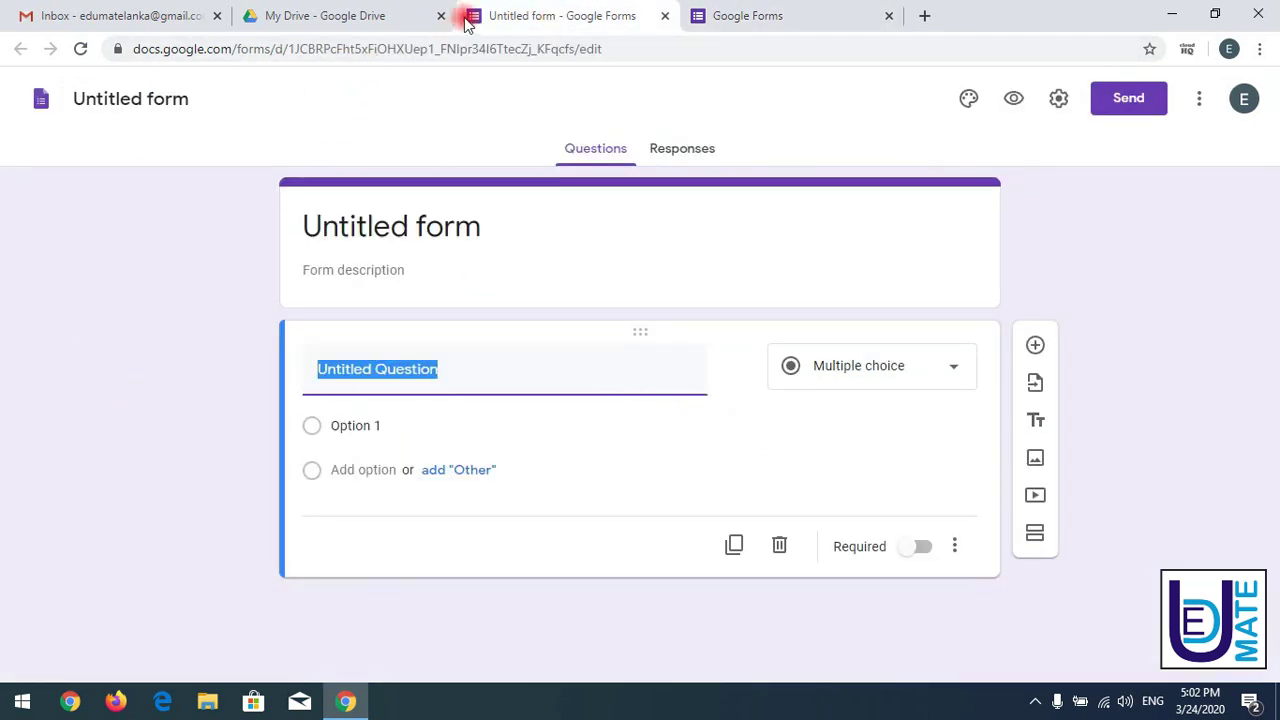
left_click(86, 16)
left_click(249, 12)
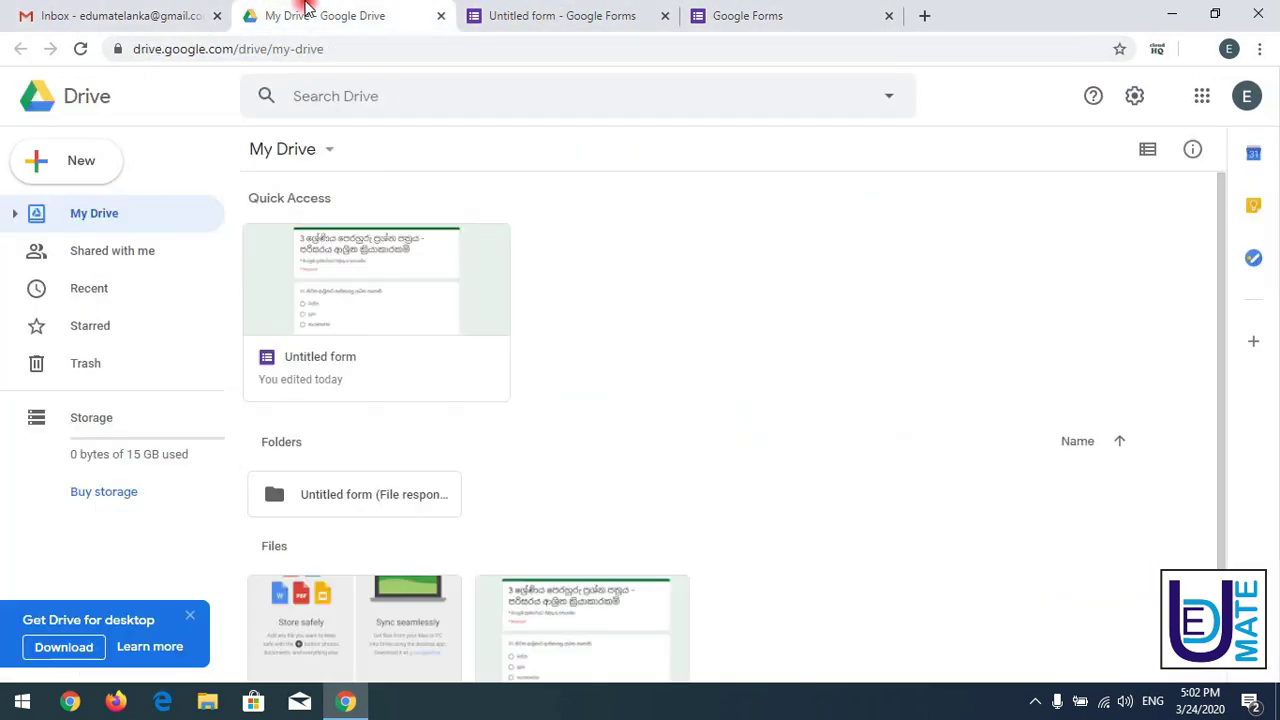
left_click(331, 153)
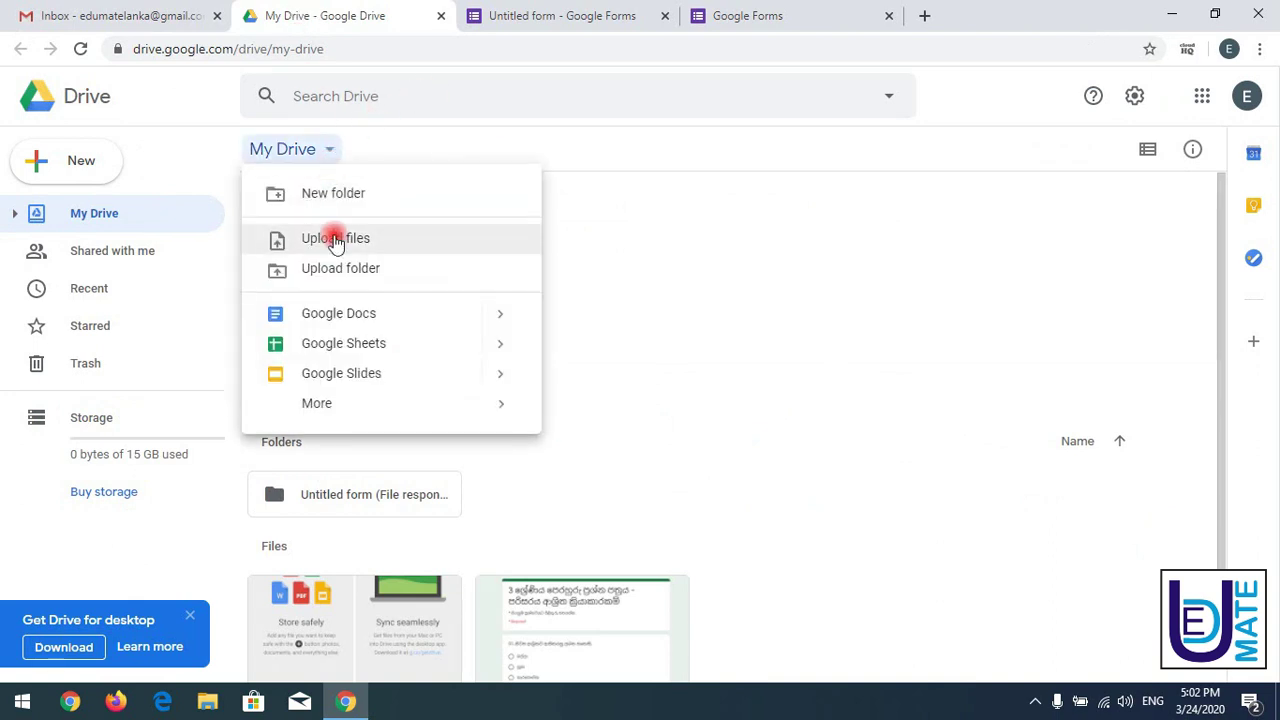
mouse_move(366, 403)
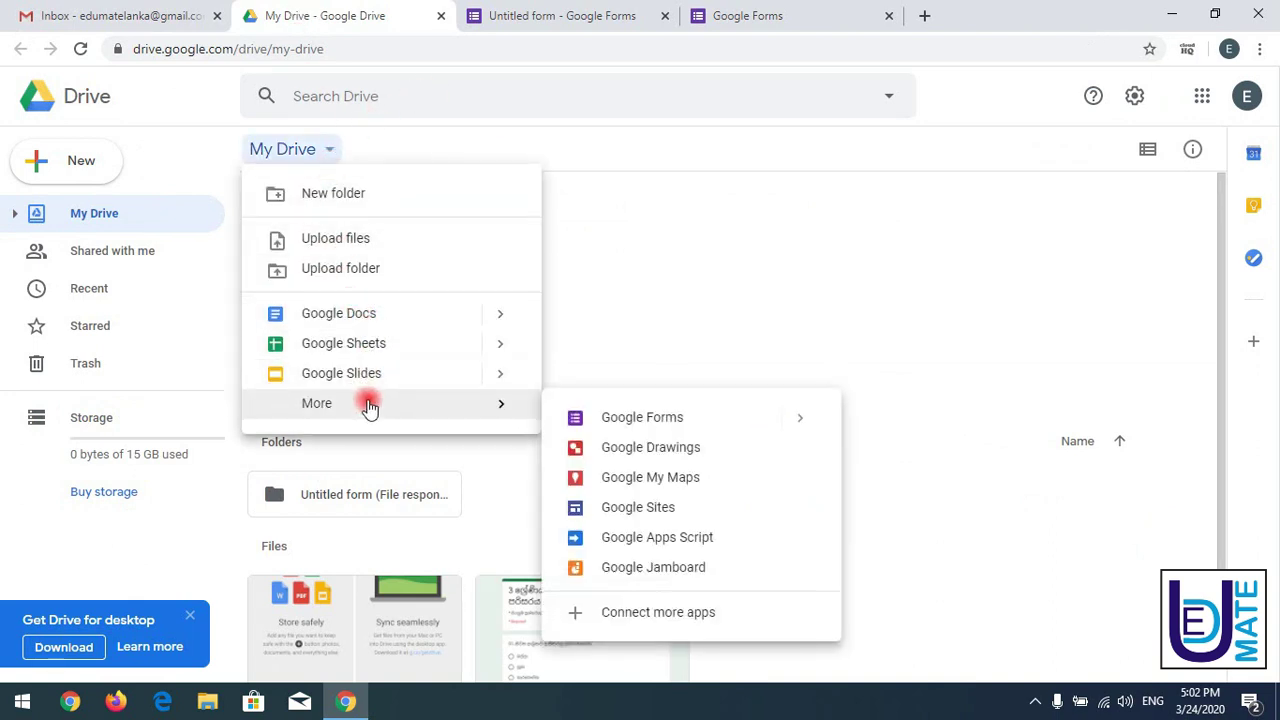
left_click(735, 413)
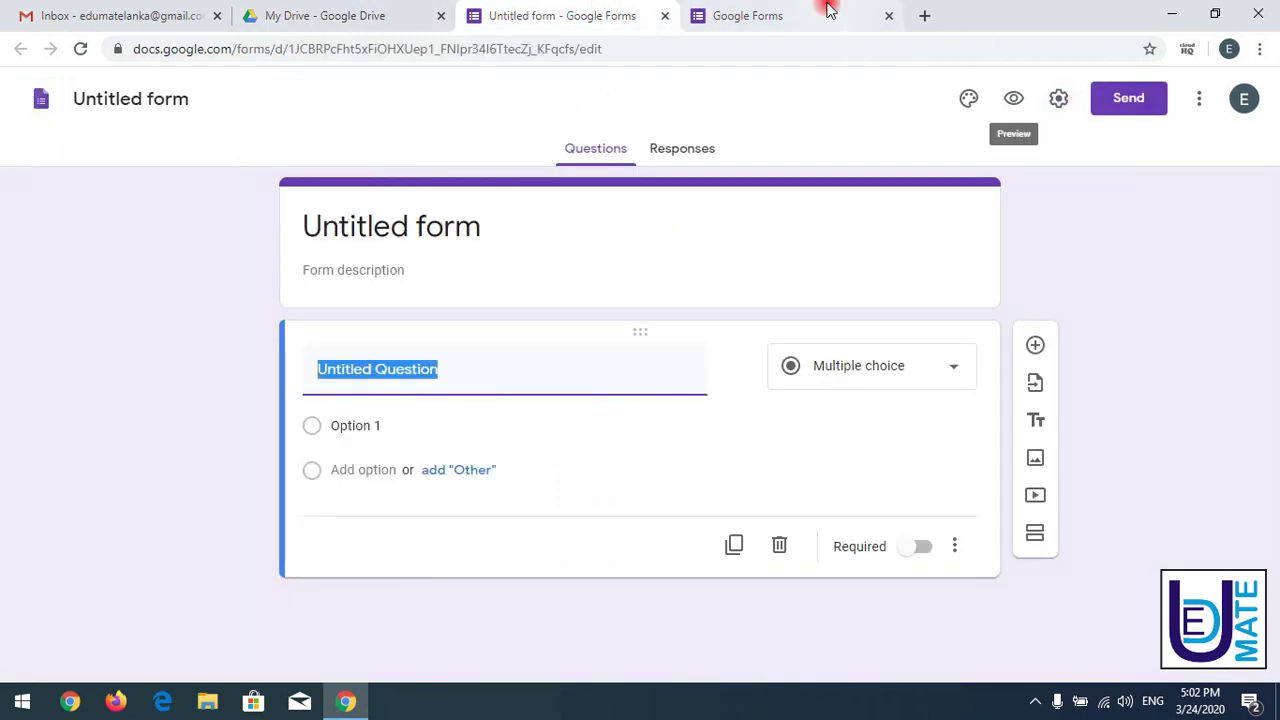
- Return to the Forms home page and close the duplicate Forms tab
left_click(828, 10)
left_click(610, 14)
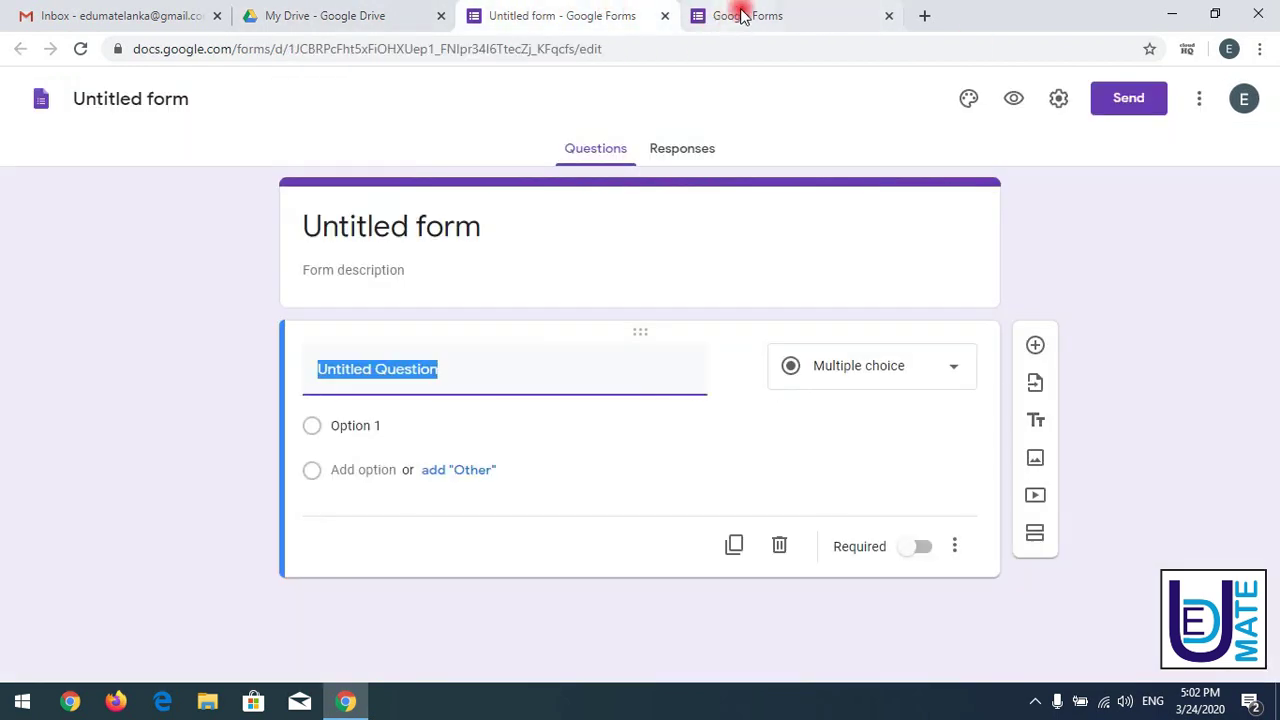
left_click(741, 14)
left_click(569, 11)
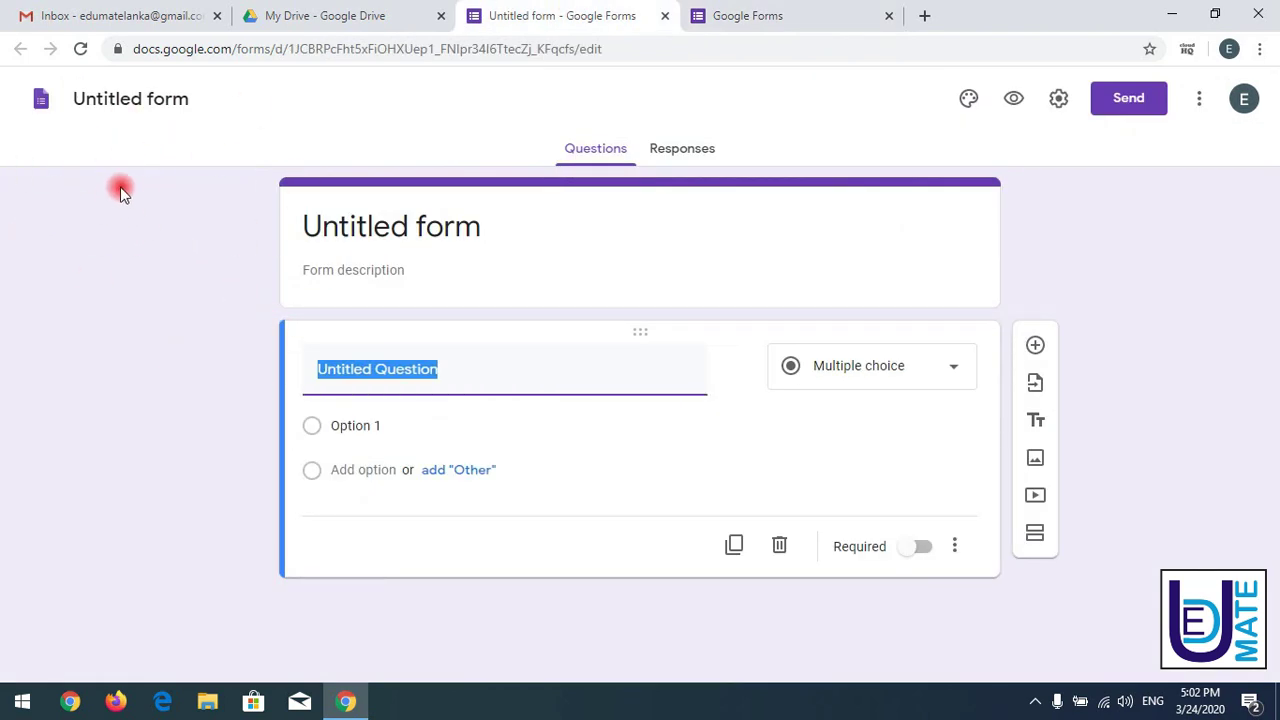
left_click(41, 106)
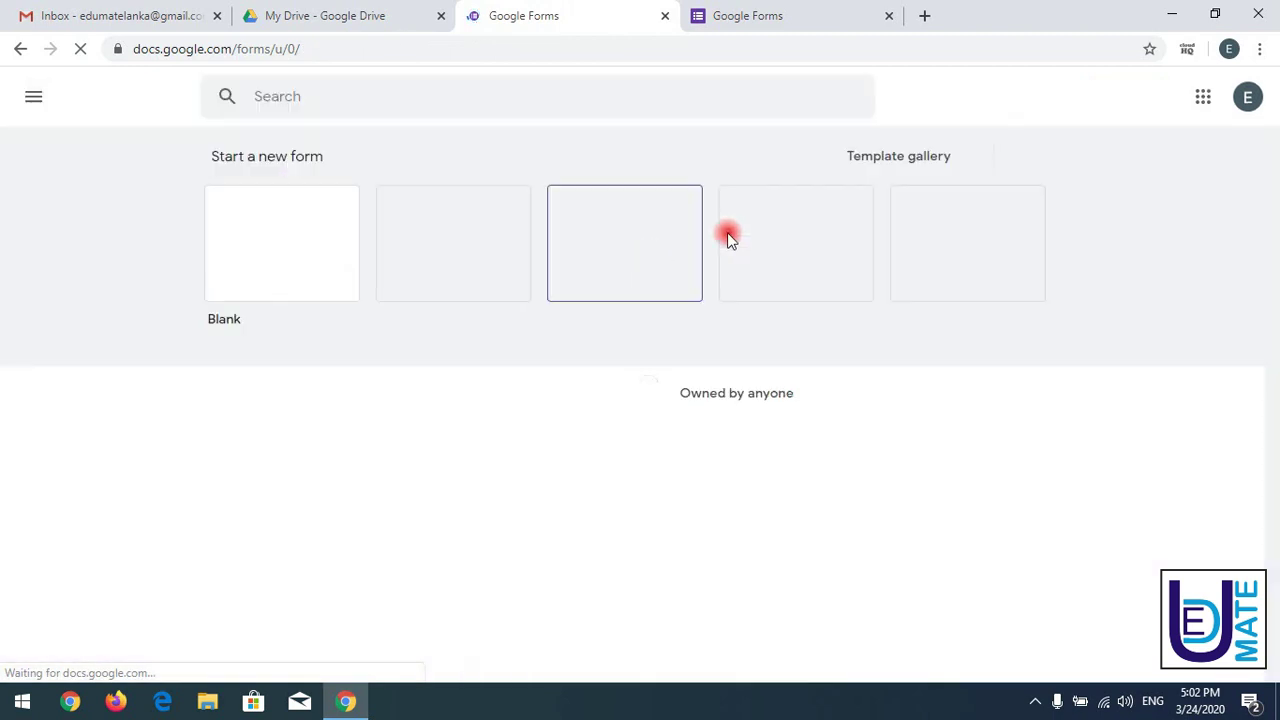
left_click(773, 10)
left_click(580, 8)
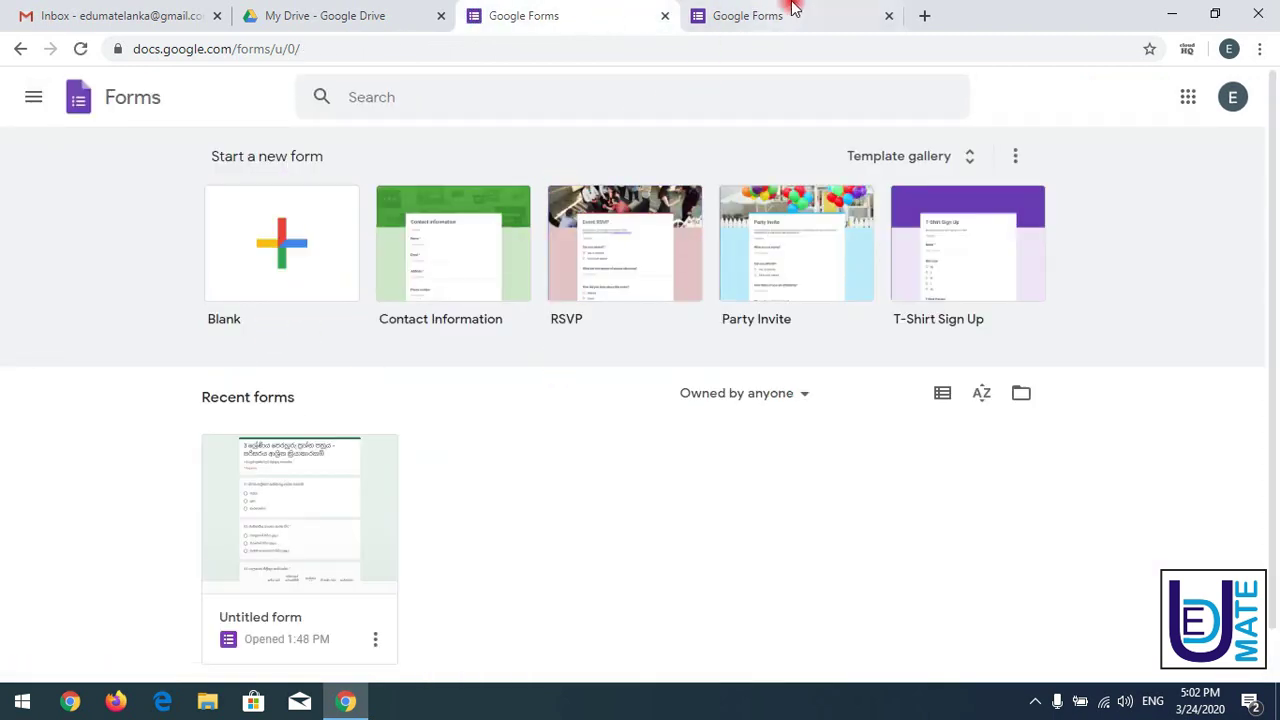
left_click(791, 8)
left_click(594, 8)
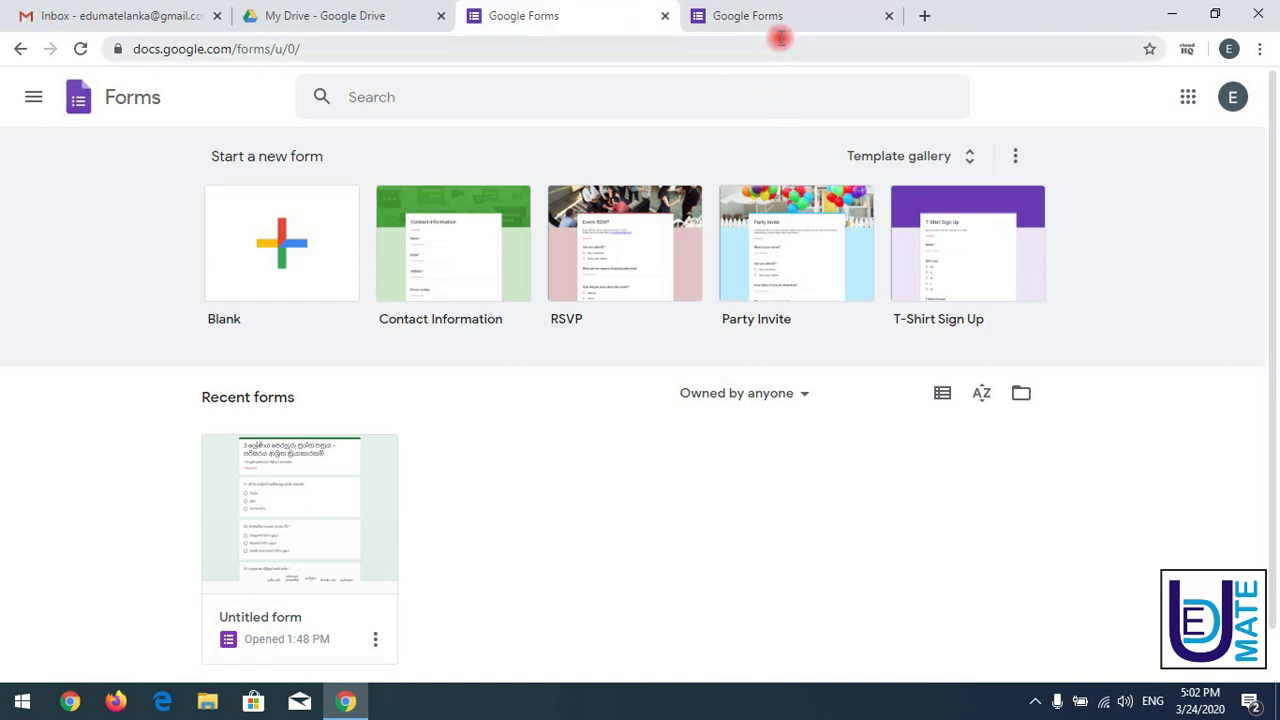
left_click(884, 17)
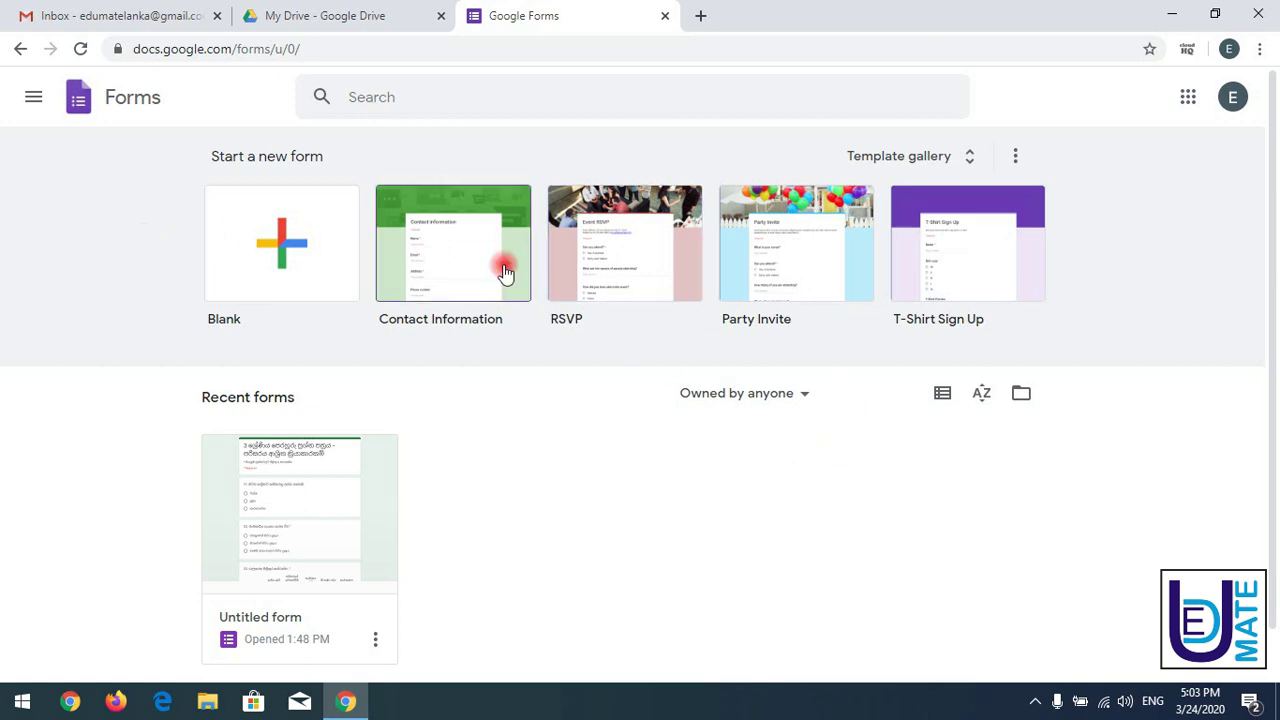
- Open the Template gallery and scroll through the Recently used and Personal templates
left_click(918, 166)
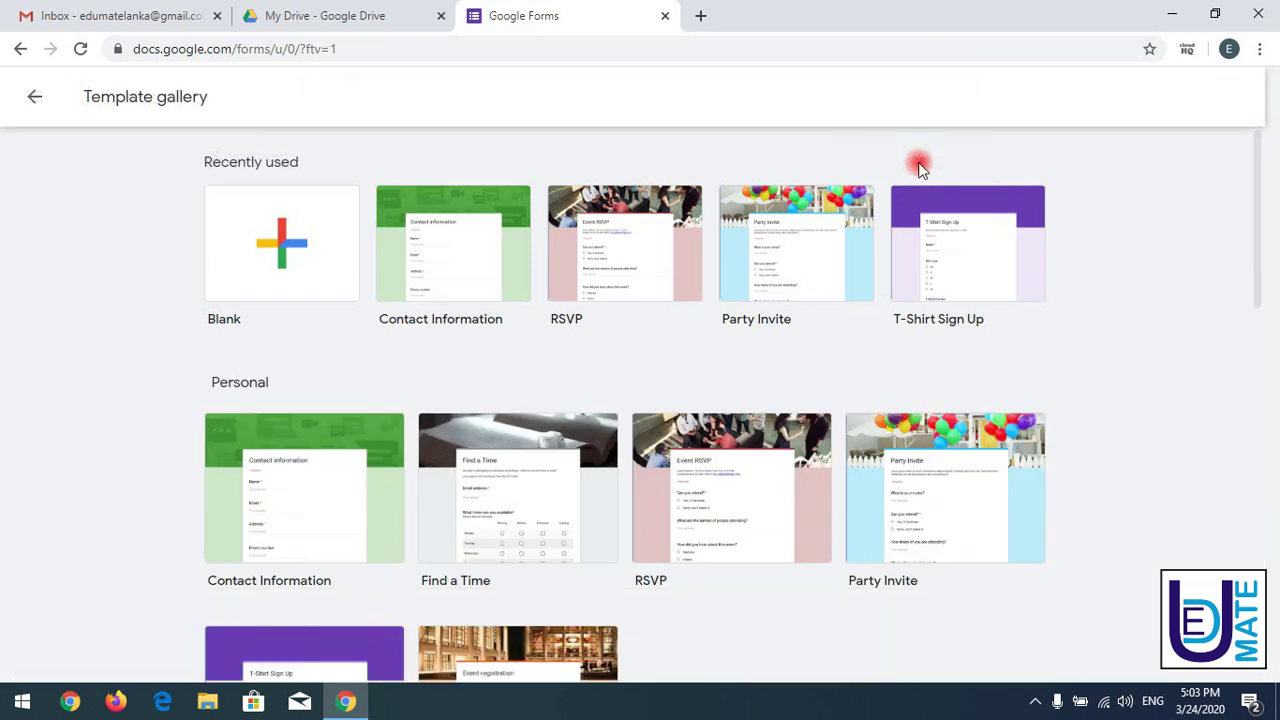
left_click_drag(1260, 230, 1238, 565)
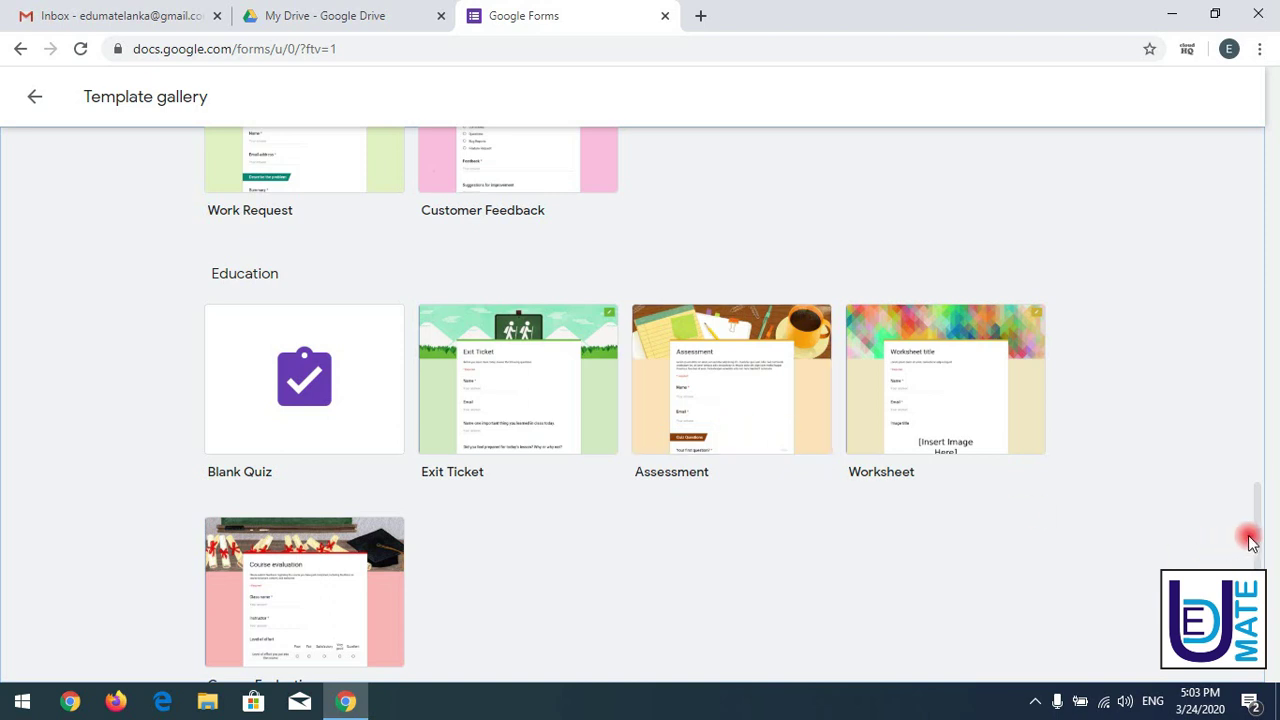
left_click_drag(1257, 534, 1257, 226)
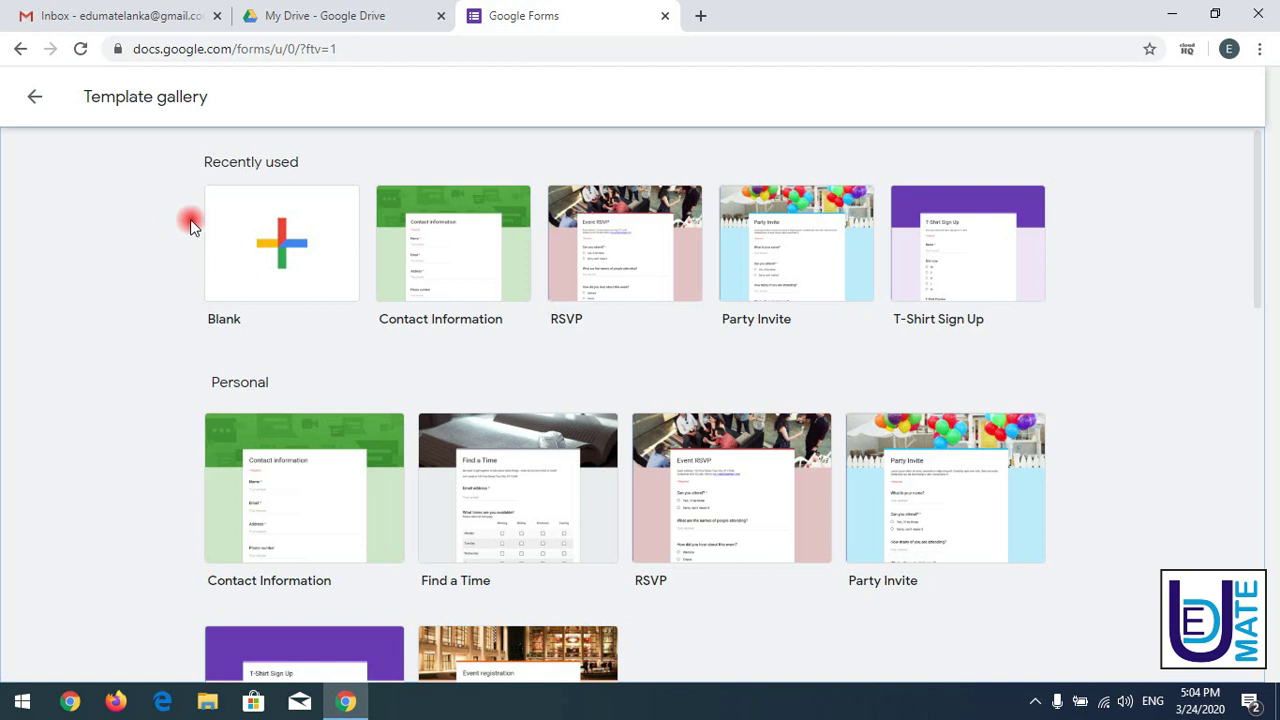
- Start a blank form, open the Sinhala reference quiz via Drive, then return to the new form
left_click(281, 240)
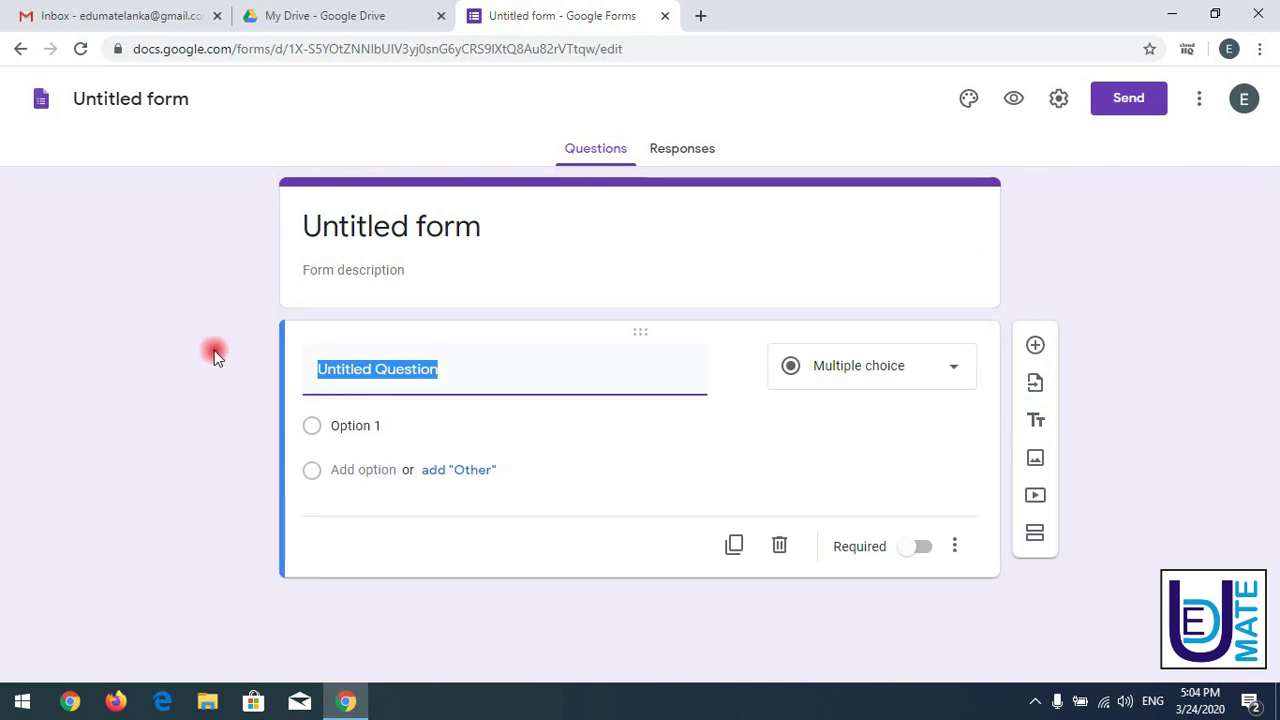
left_click(214, 350)
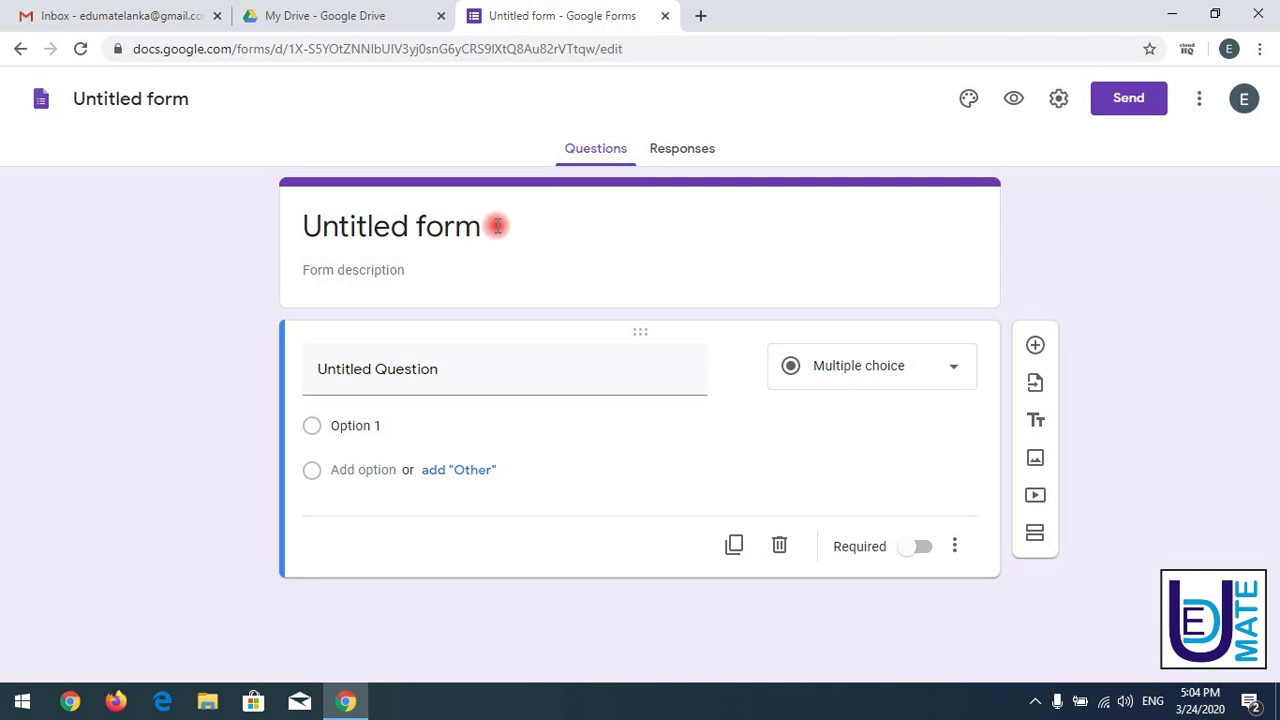
left_click(331, 16)
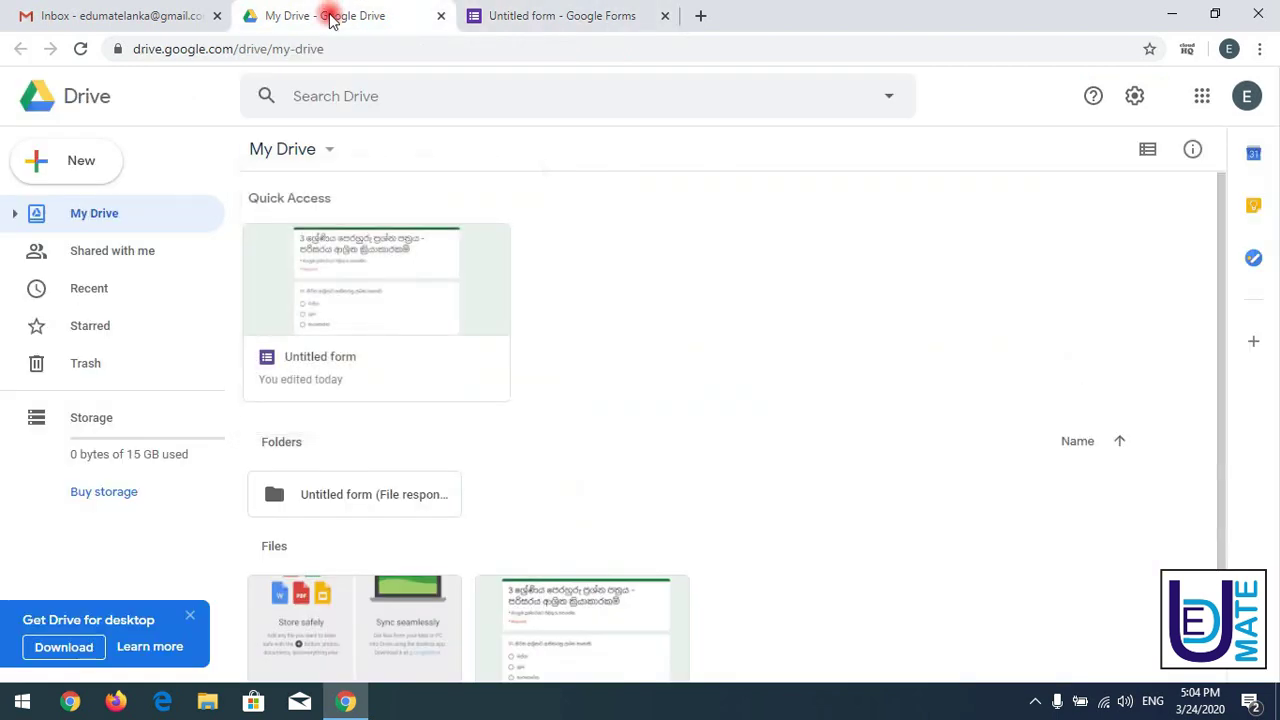
left_click(325, 156)
mouse_move(429, 411)
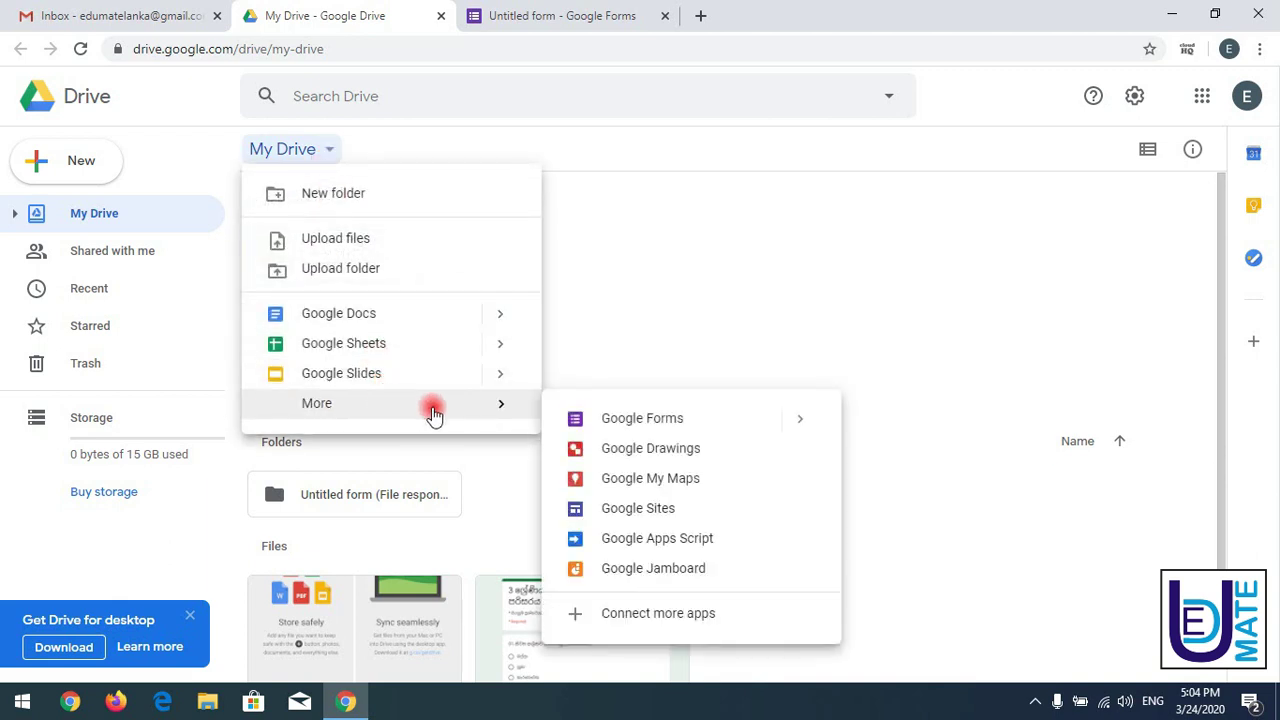
left_click(642, 418)
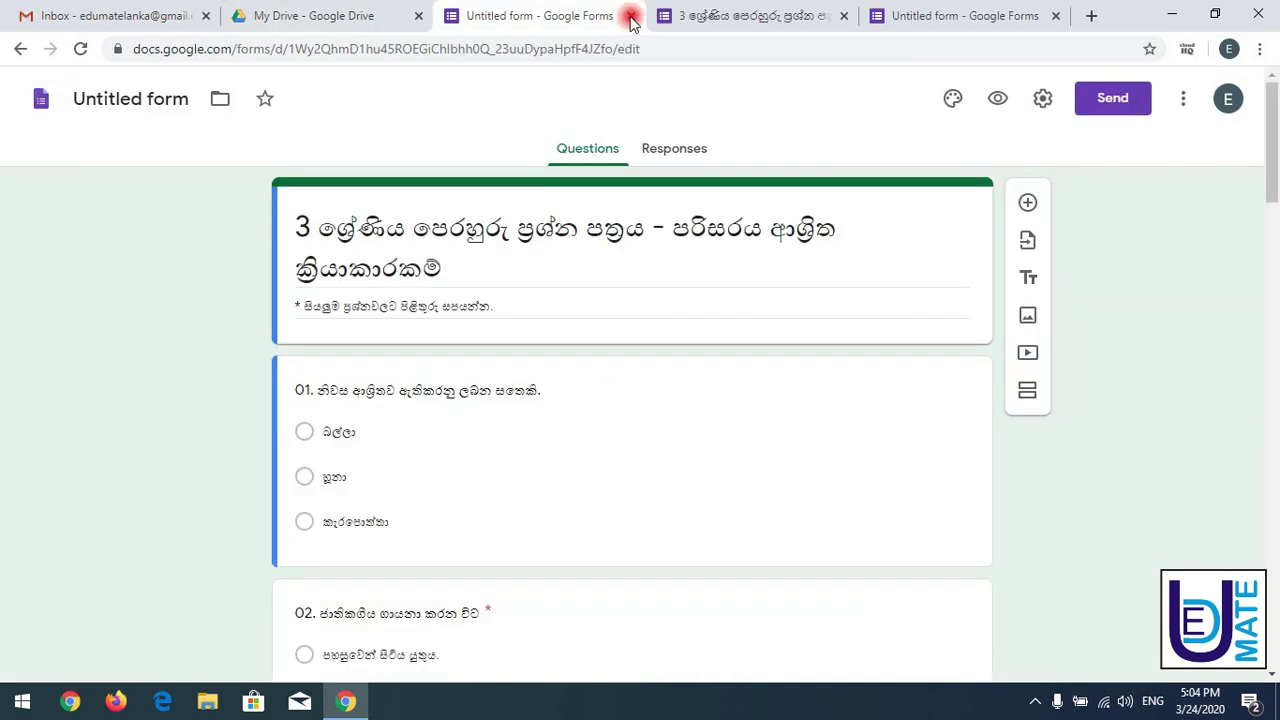
left_click(631, 16)
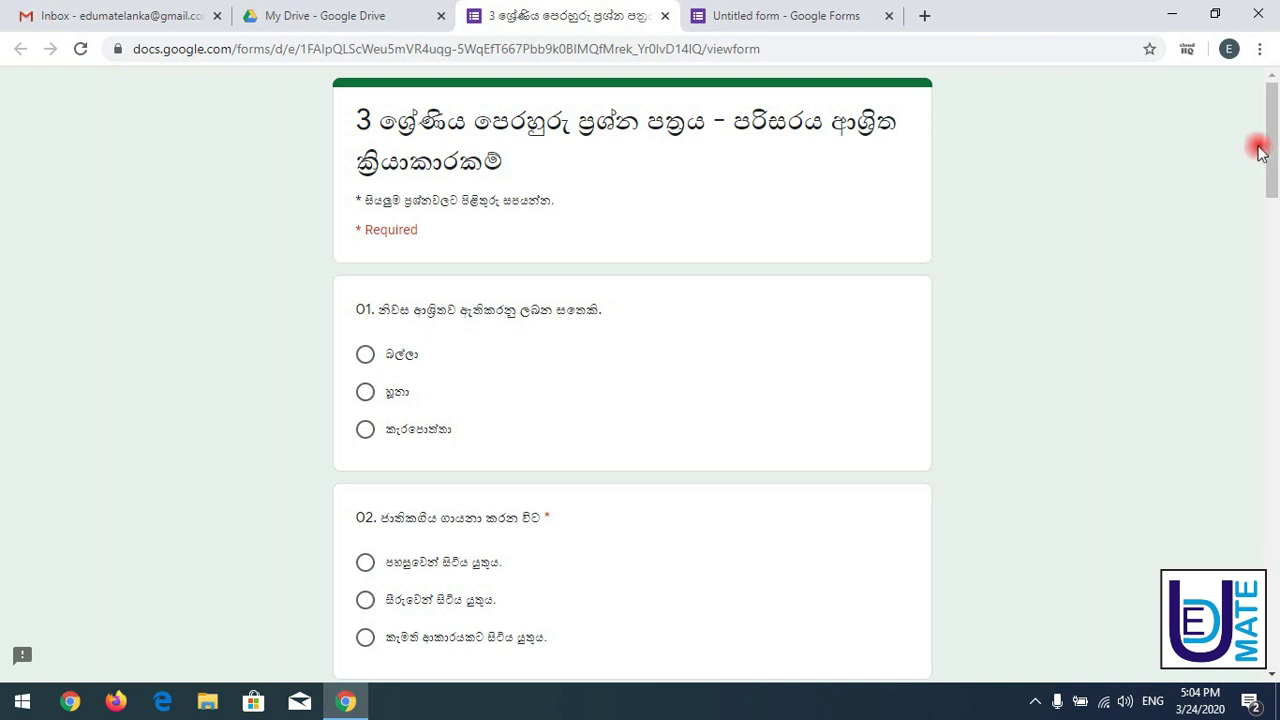
left_click_drag(1271, 150, 1273, 132)
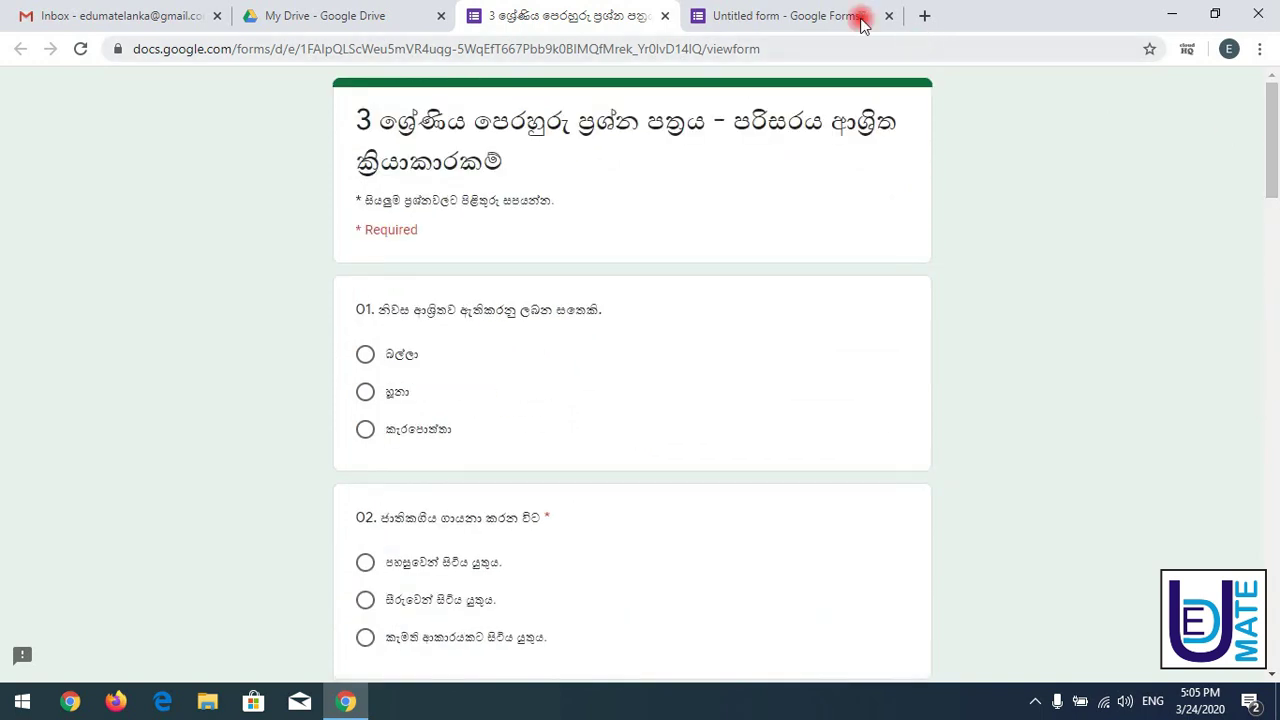
left_click(800, 16)
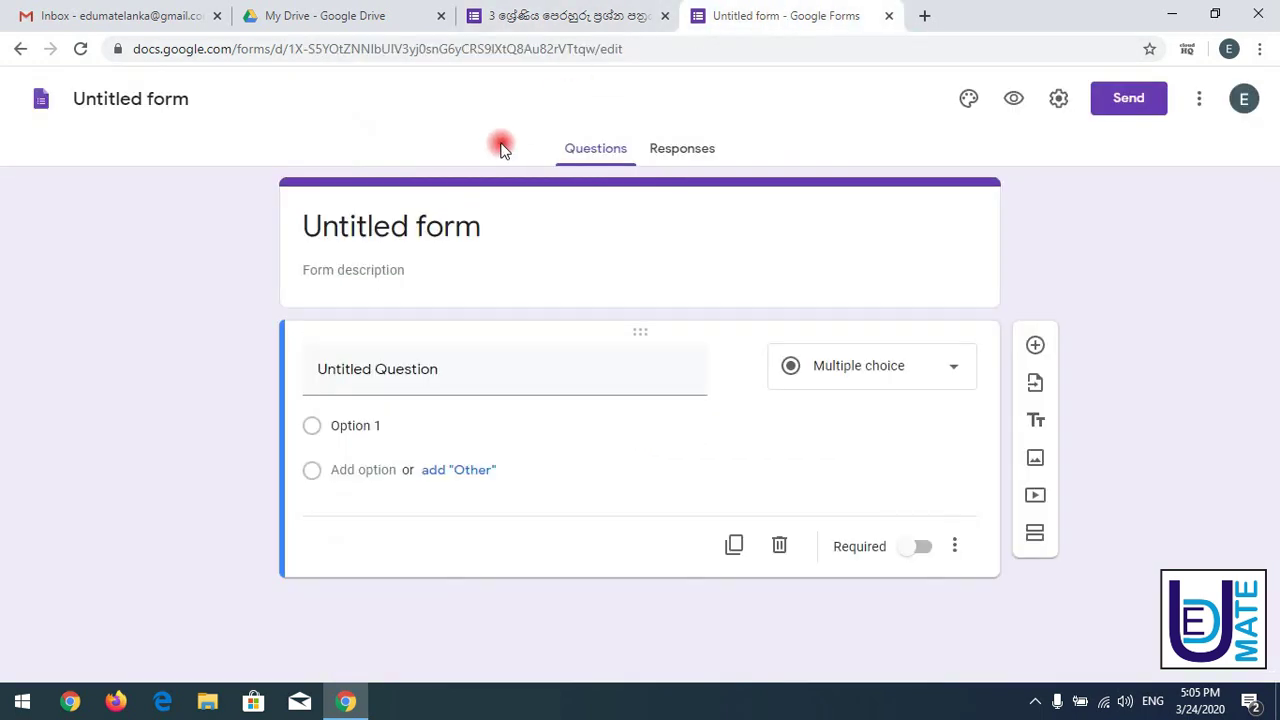
- Clear the test text from the form title, leaving it empty
left_click(425, 224)
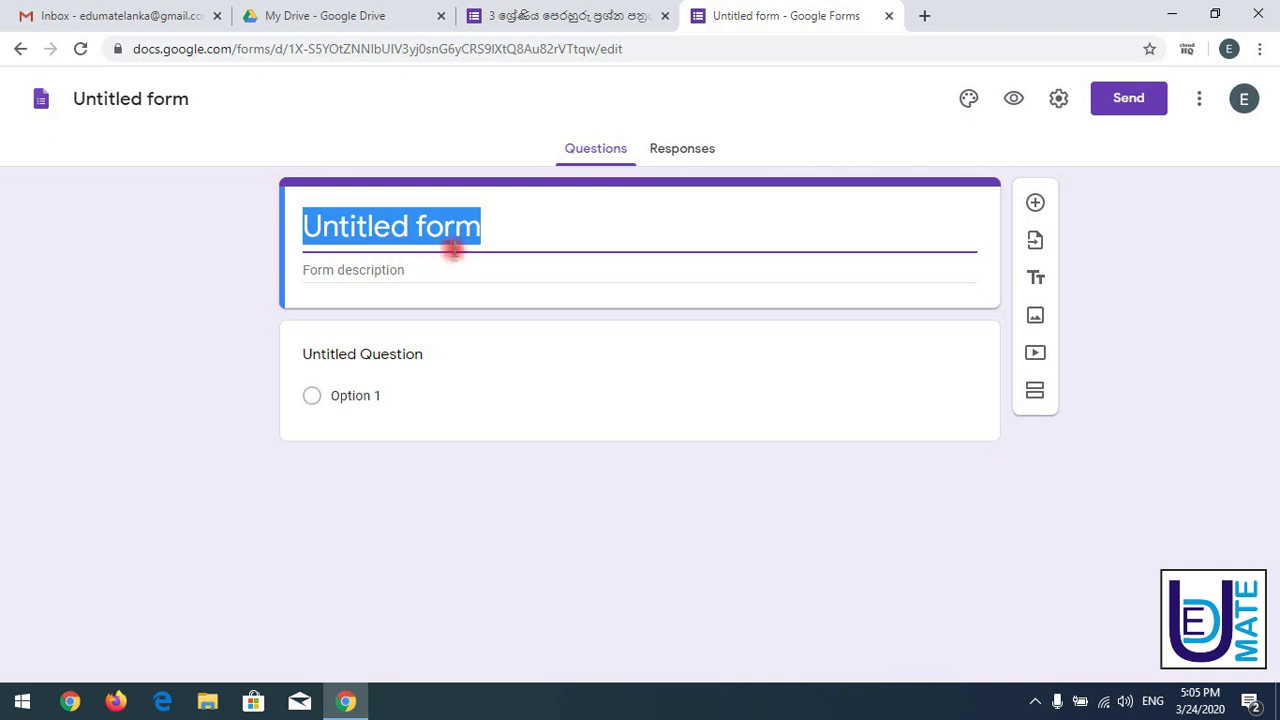
left_click(500, 228)
left_click_drag(496, 228, 296, 197)
left_click(296, 193)
triple_click(502, 226)
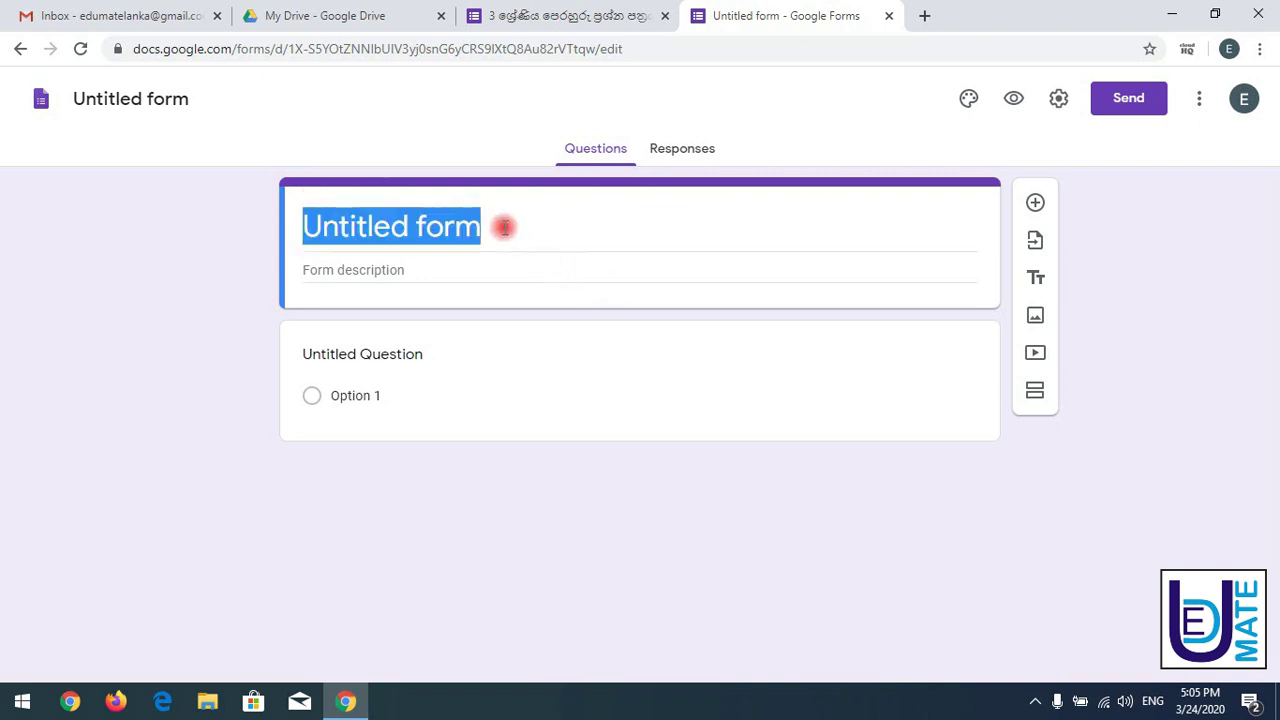
type("trtyu")
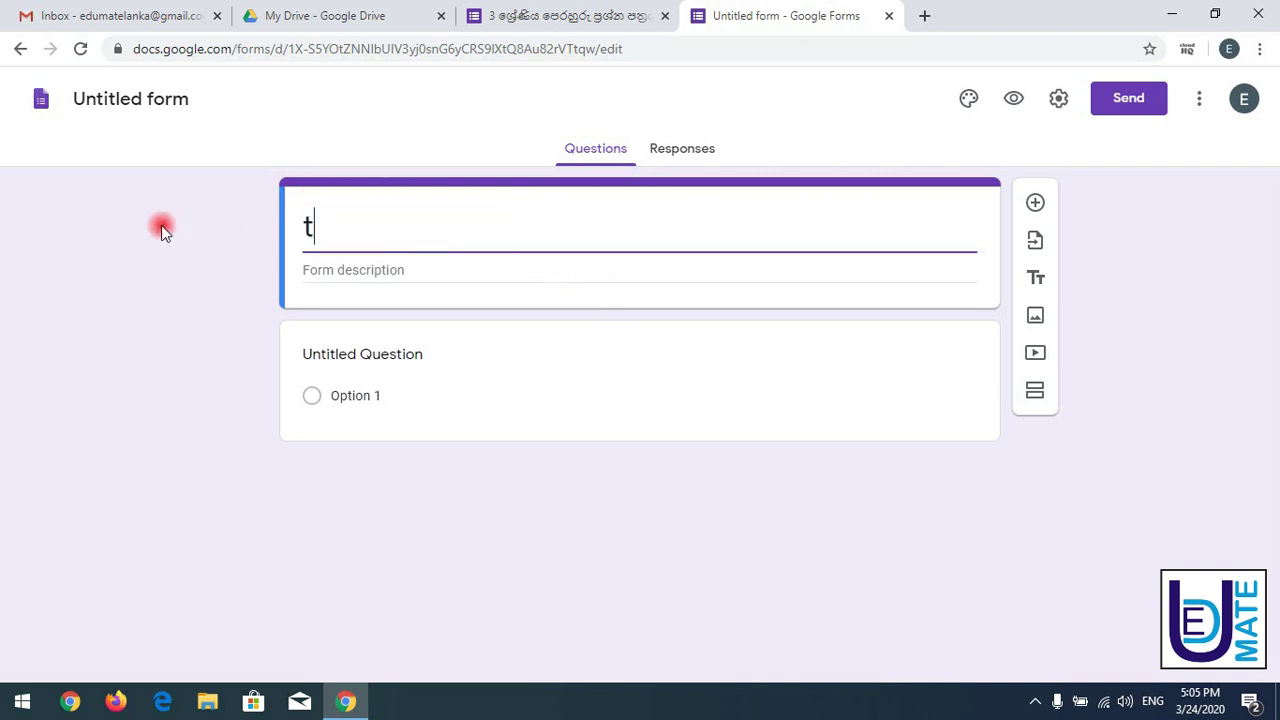
key("BackSpace")
key("BackSpace")
key("BackSpace")
key("BackSpace")
key("BackSpace")
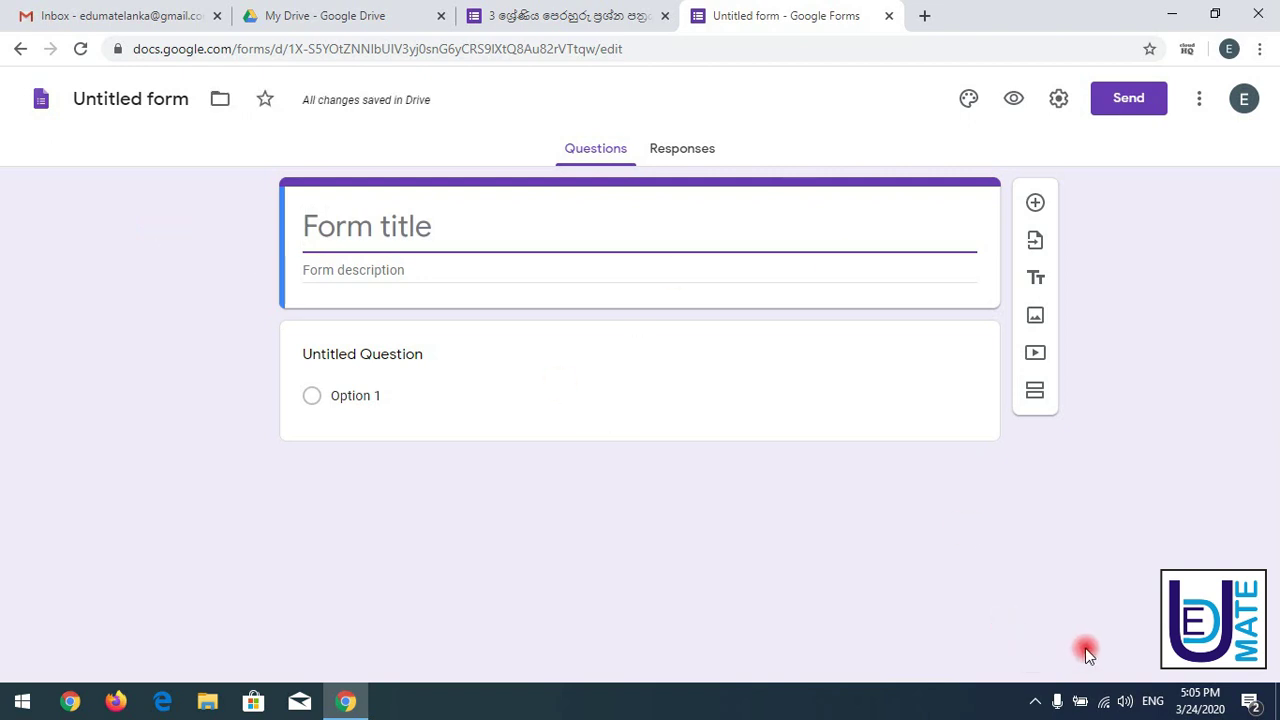
- Try Sinhala input, settle on English (US) typing, and return to the reference quiz
left_click(1149, 698)
left_click(1136, 607)
type("ටයවනයනව")
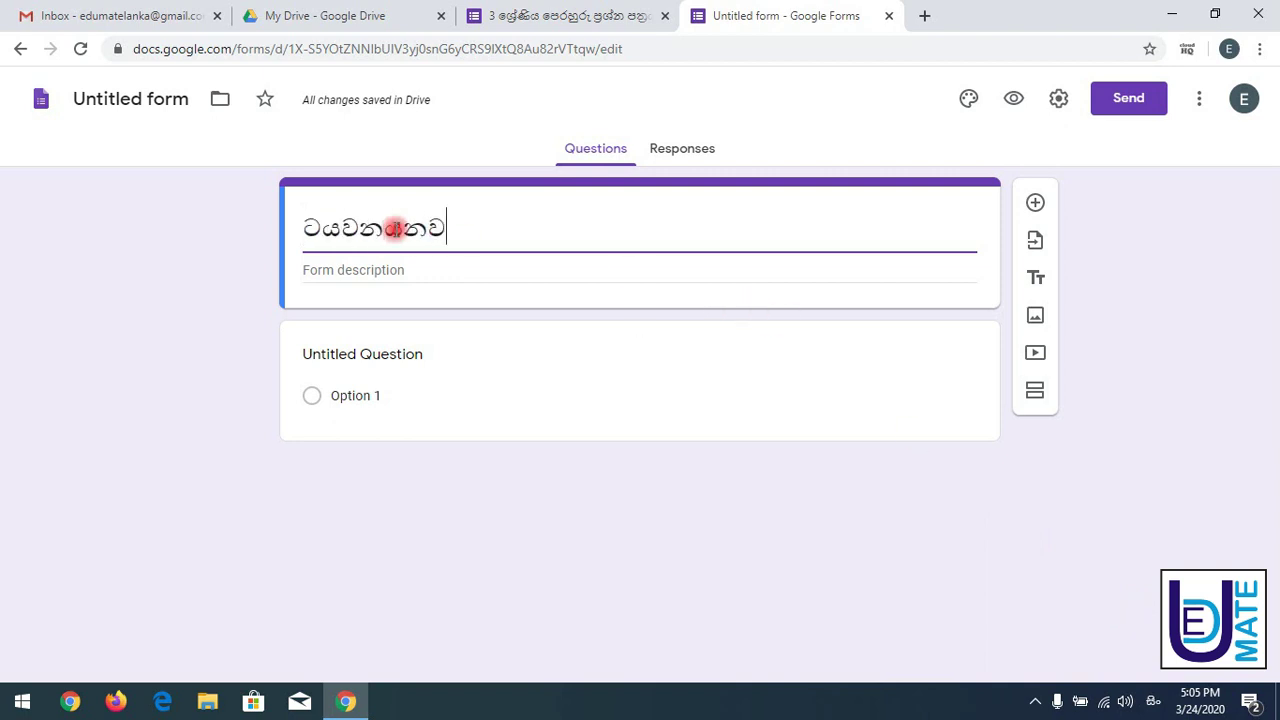
key("BackSpace")
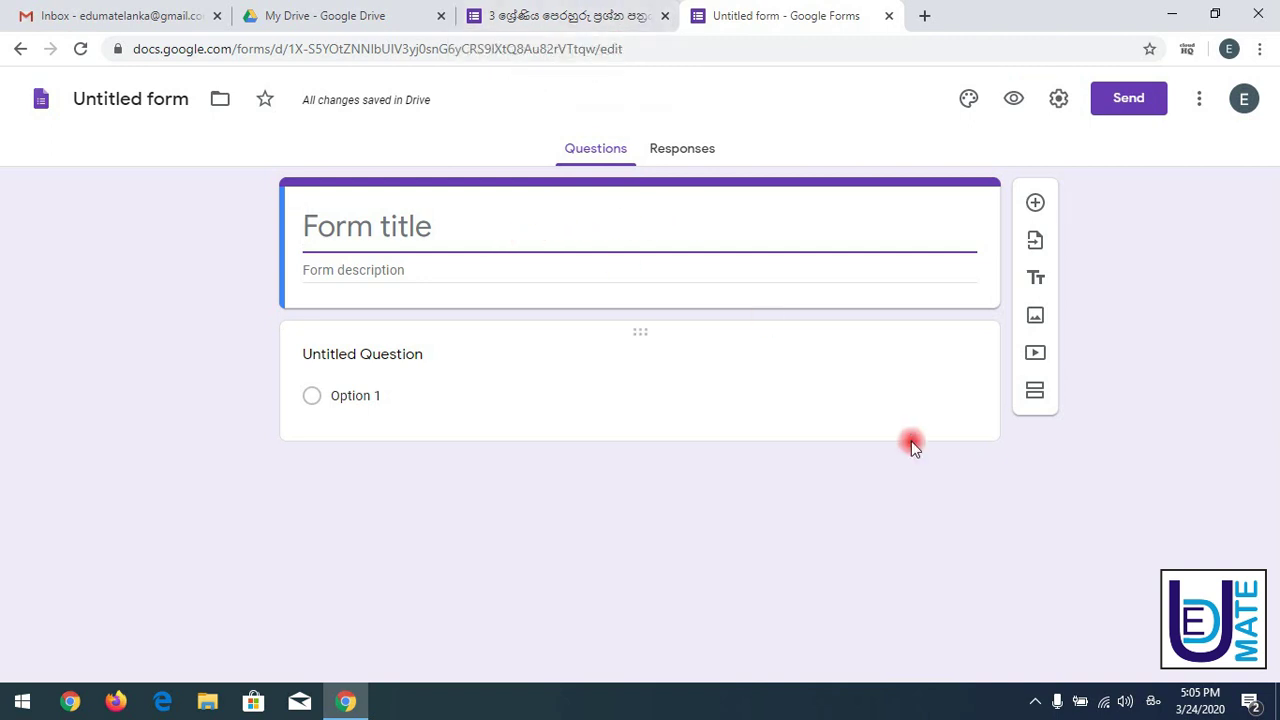
left_click(1155, 700)
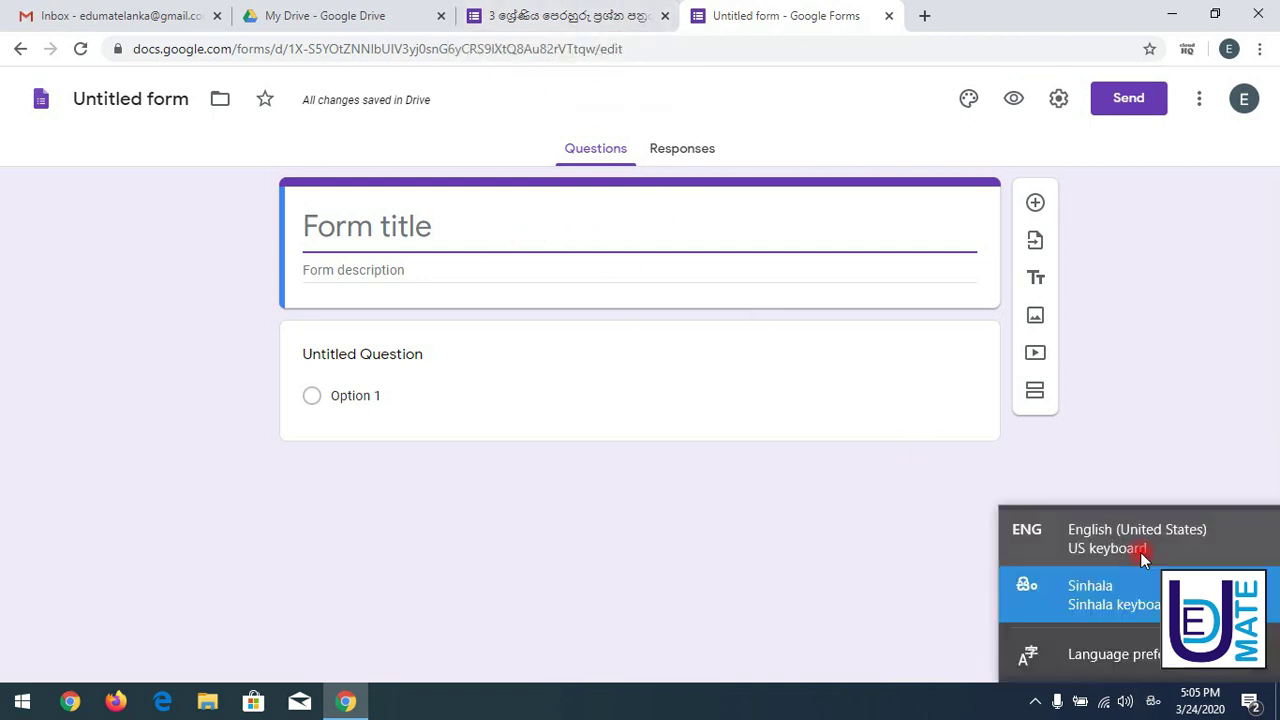
left_click(1133, 546)
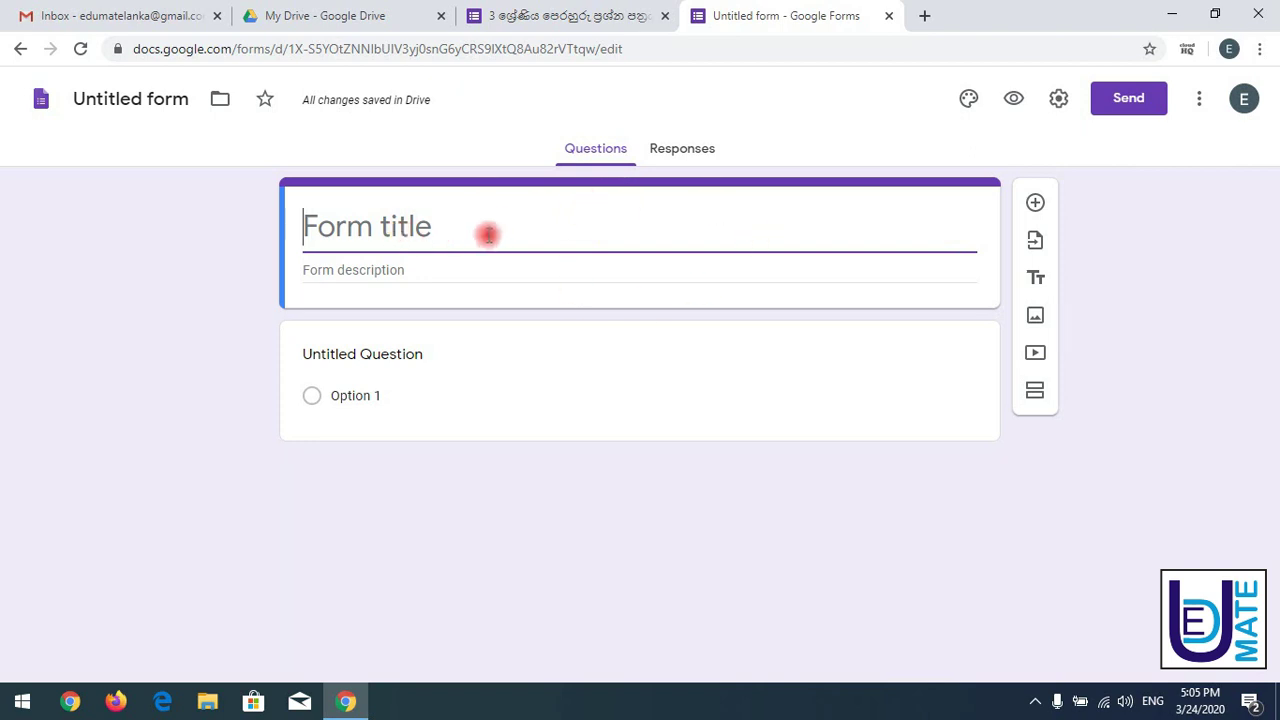
left_click(556, 10)
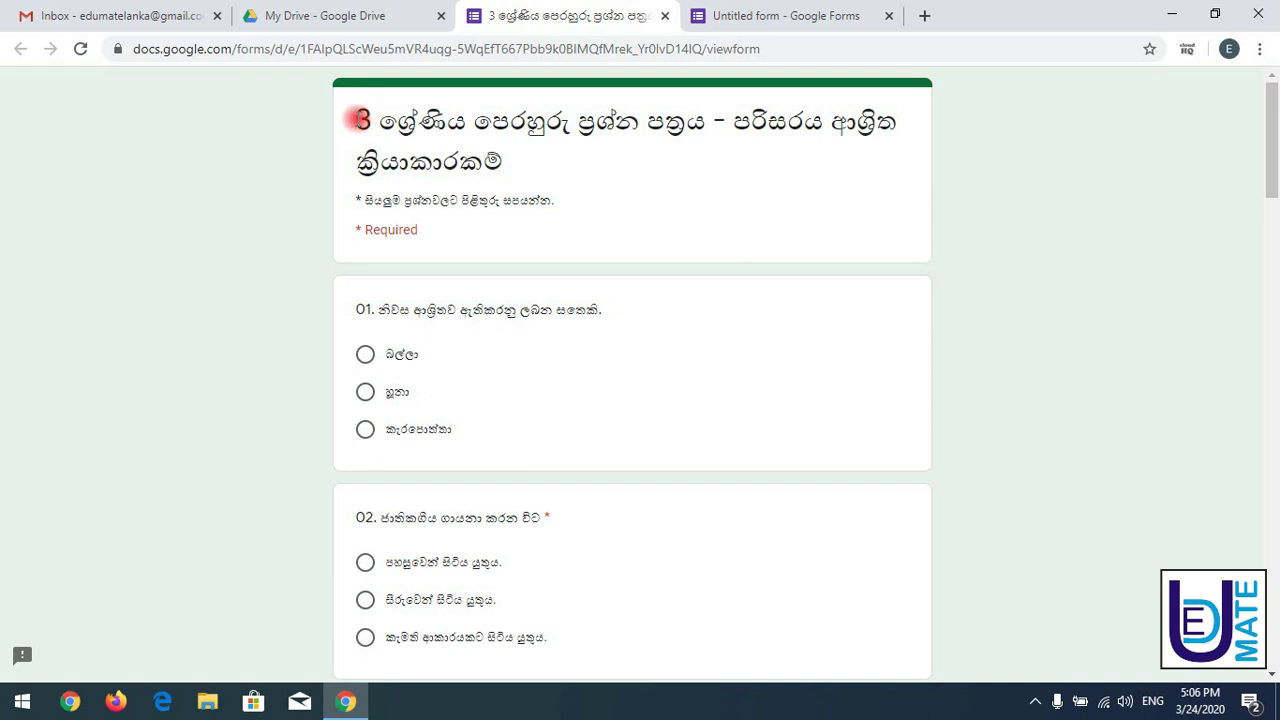
- Copy the reference quiz's Sinhala title and paste it over 'Untitled form'
left_click_drag(361, 119, 500, 158)
key("ctrl+c")
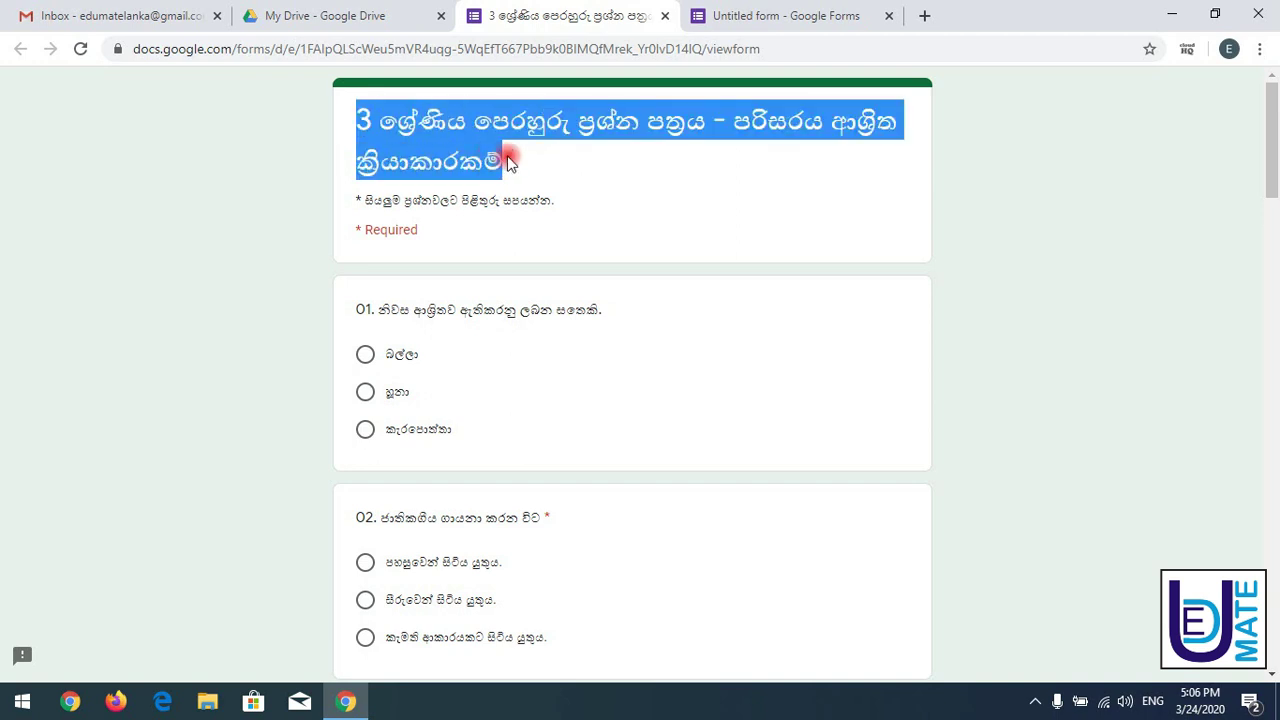
left_click(790, 14)
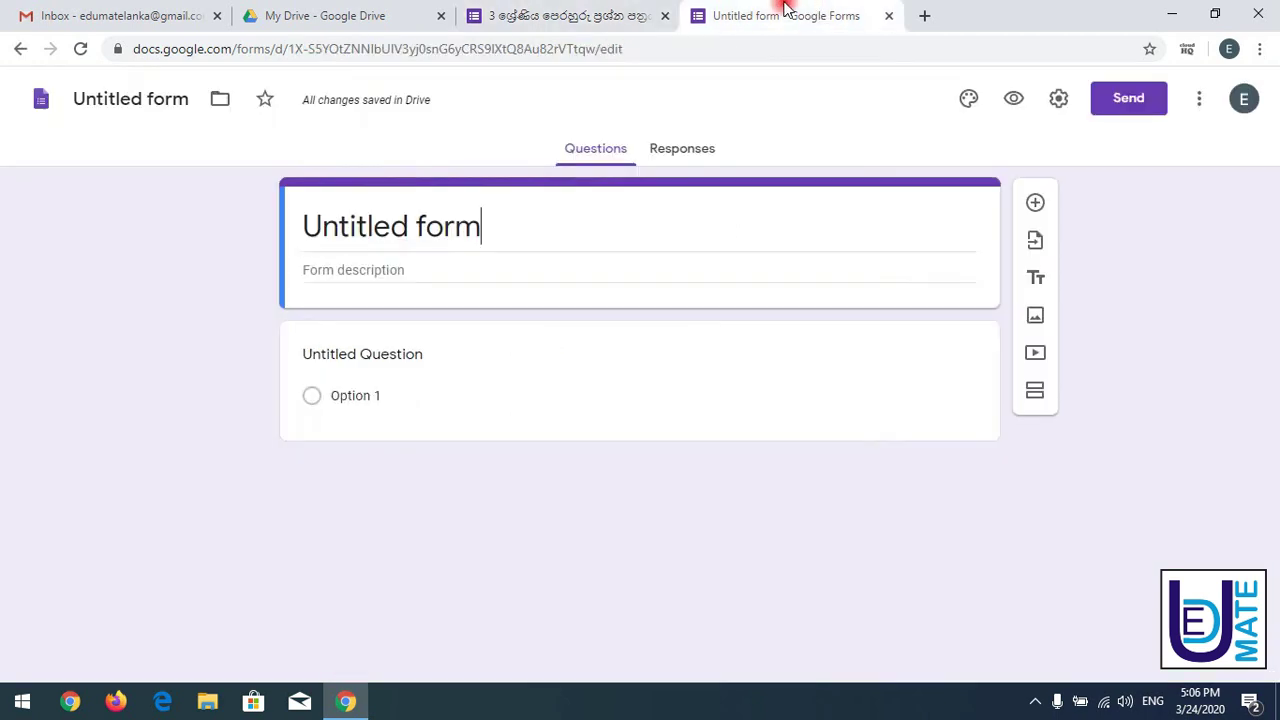
left_click_drag(492, 240, 140, 242)
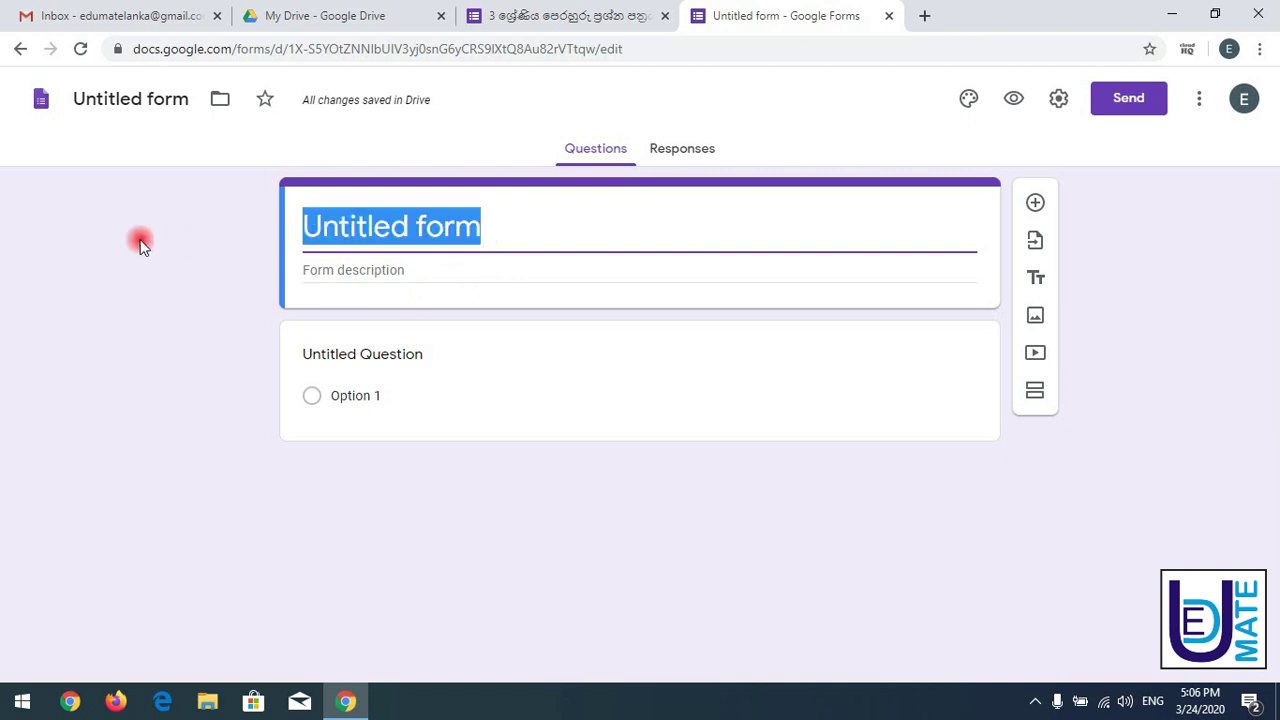
key("ctrl+v")
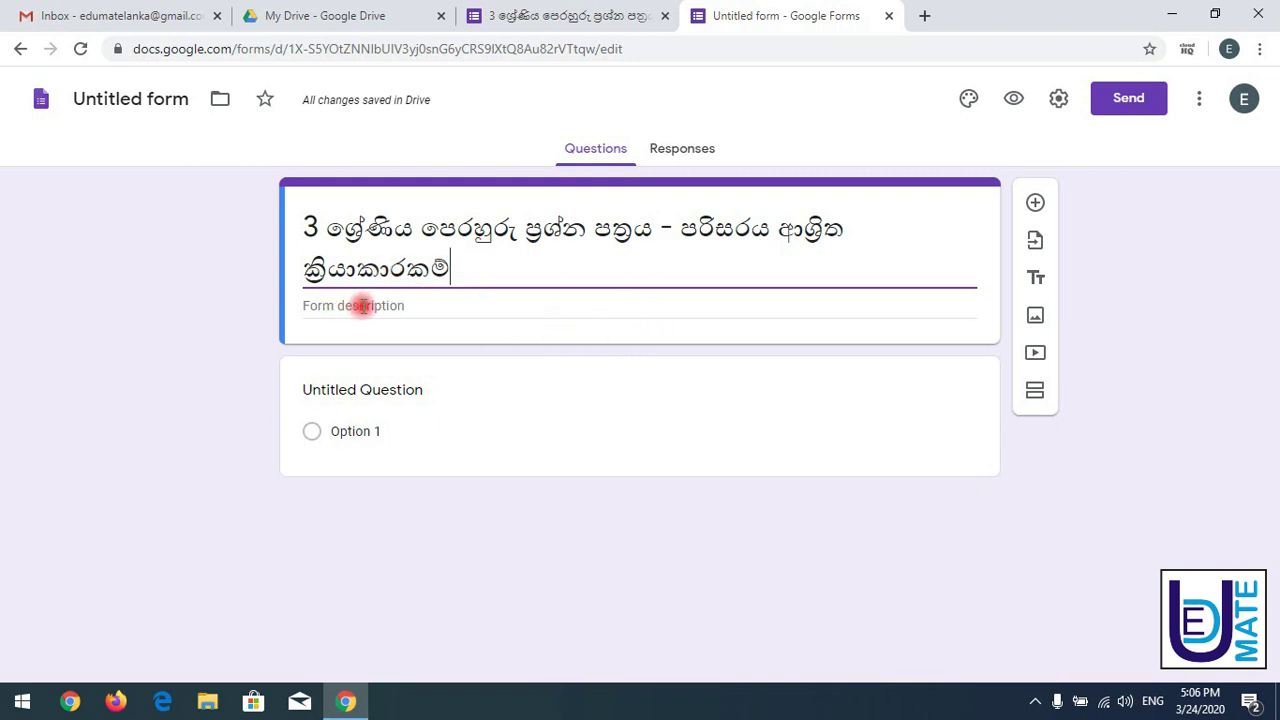
- Copy the quiz's Sinhala instruction line and paste it as the form description
left_click(537, 8)
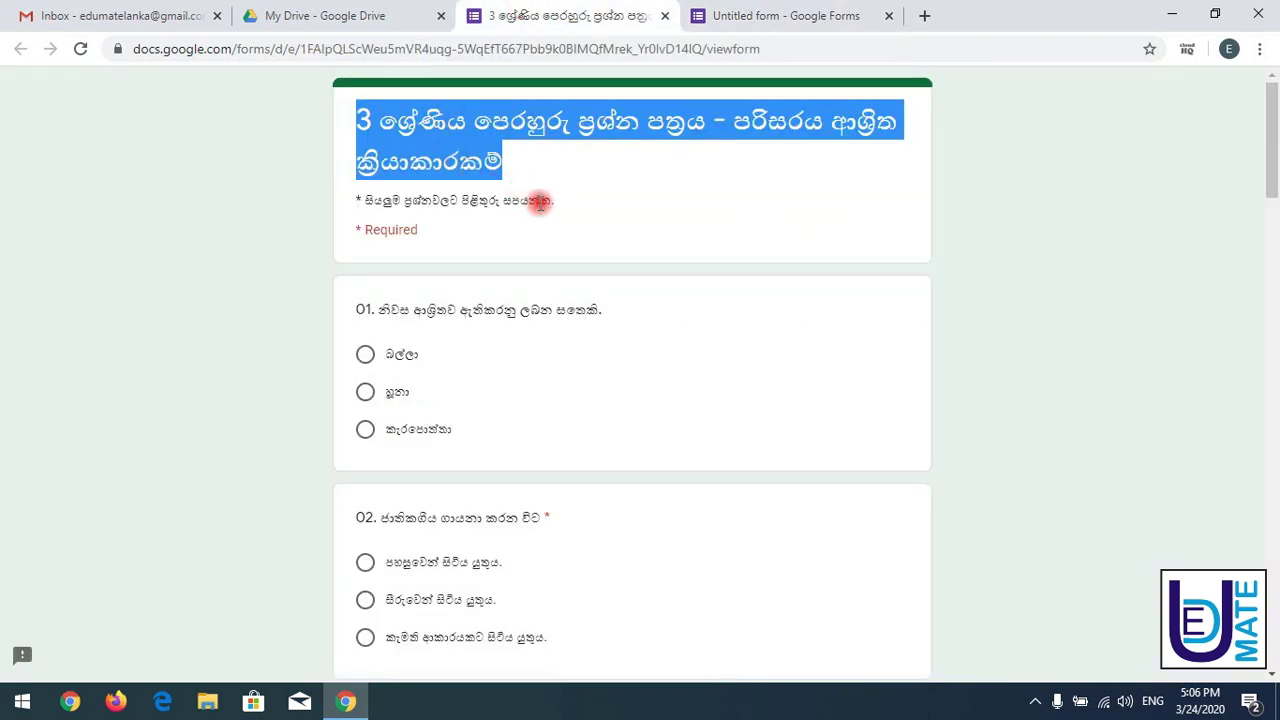
left_click_drag(558, 212, 350, 203)
key("ctrl+c")
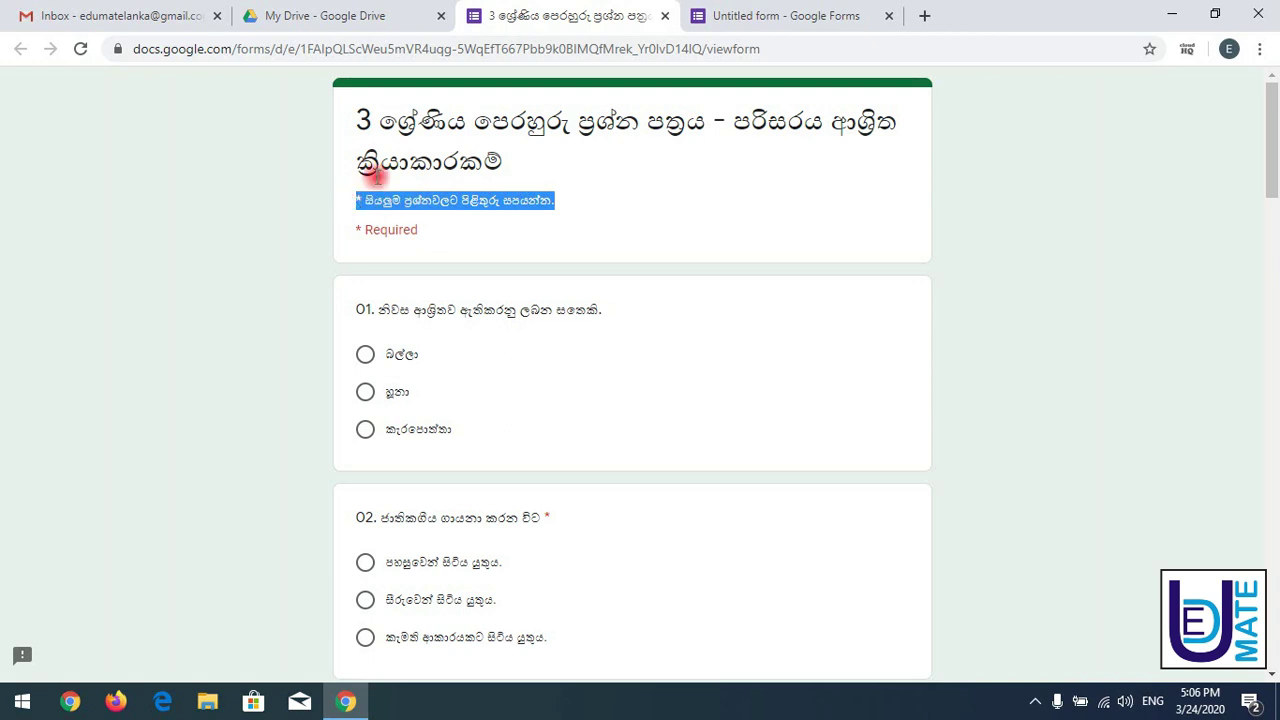
left_click(730, 15)
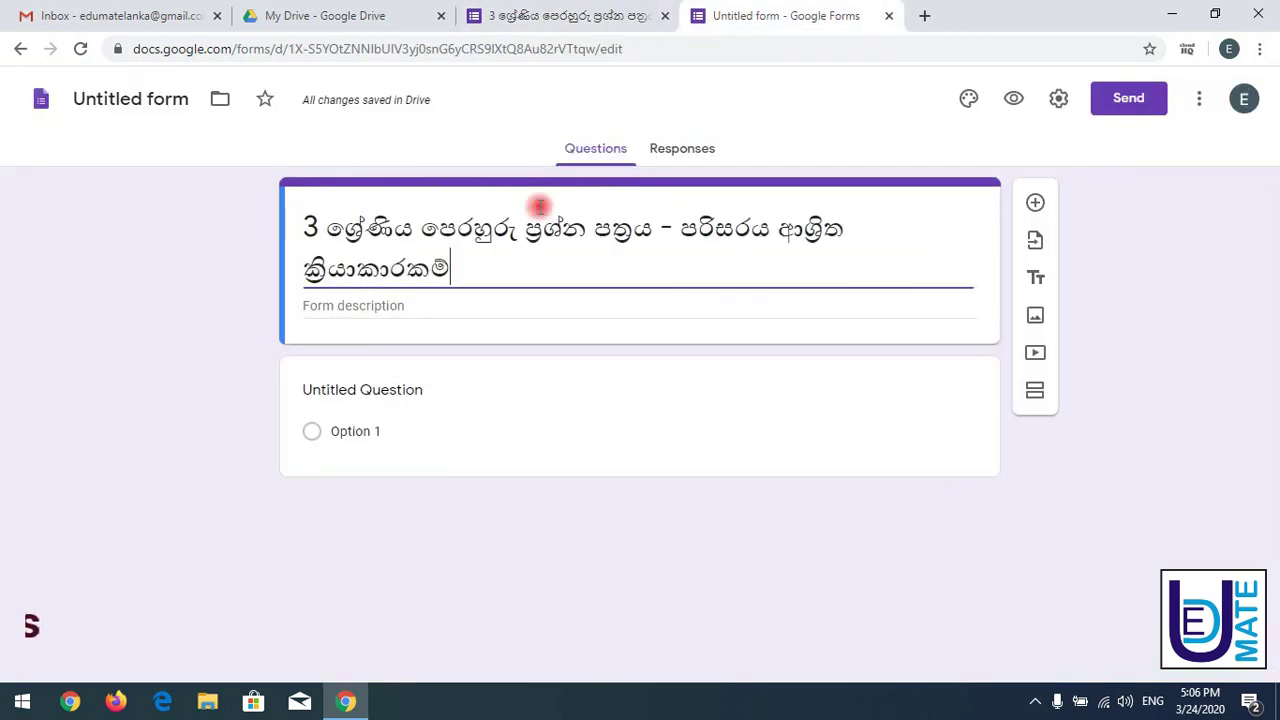
left_click(400, 305)
key("ctrl+v")
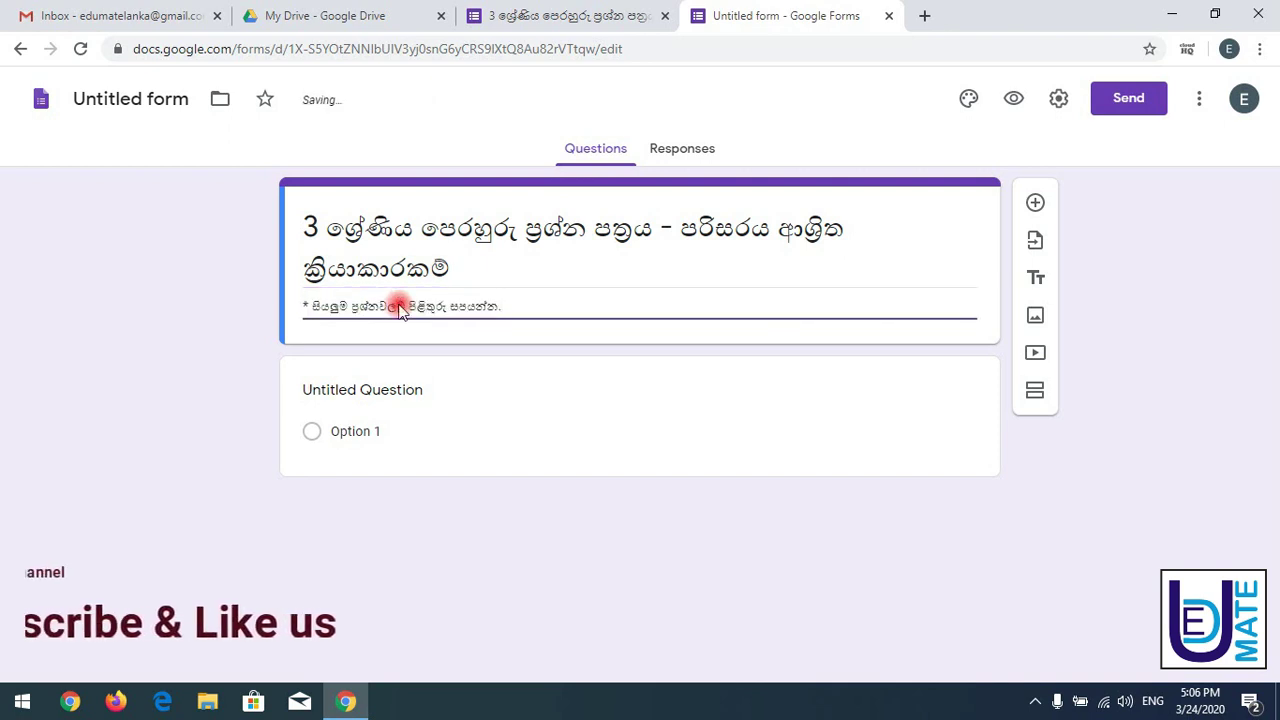
double_click(305, 305)
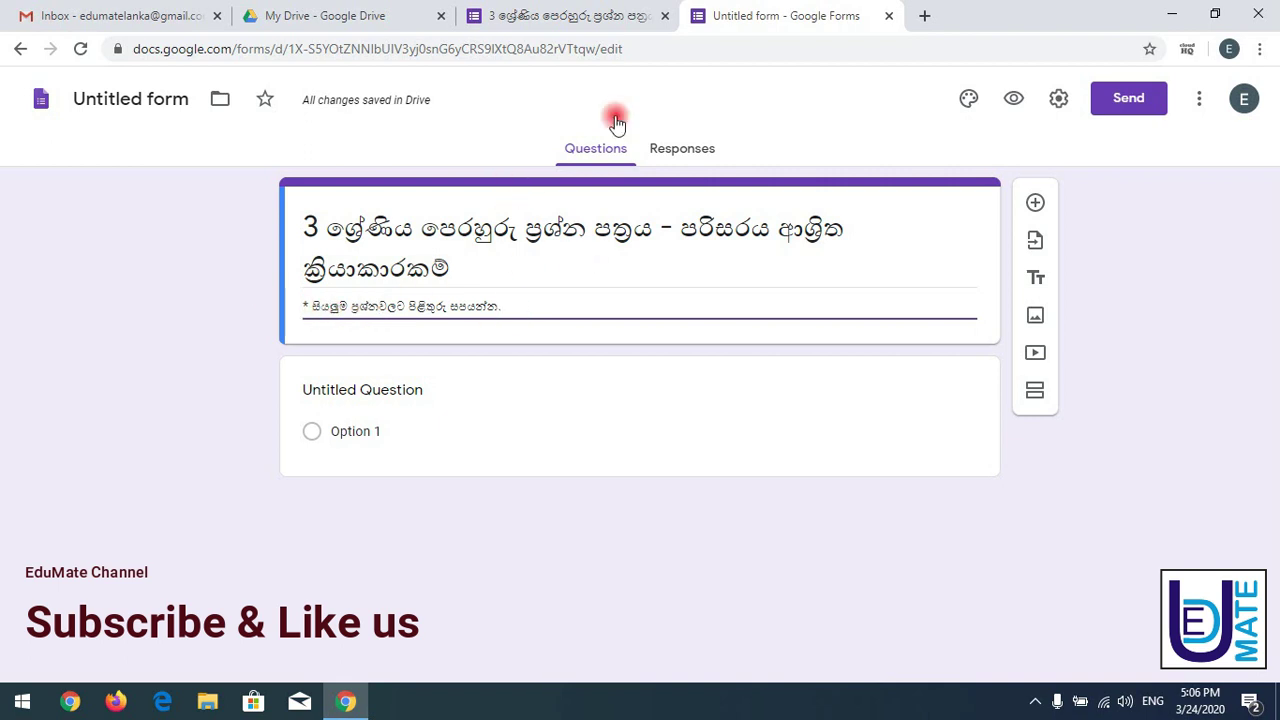
- Select the 'Required' note and question 01 text in the reference quiz
left_click(557, 12)
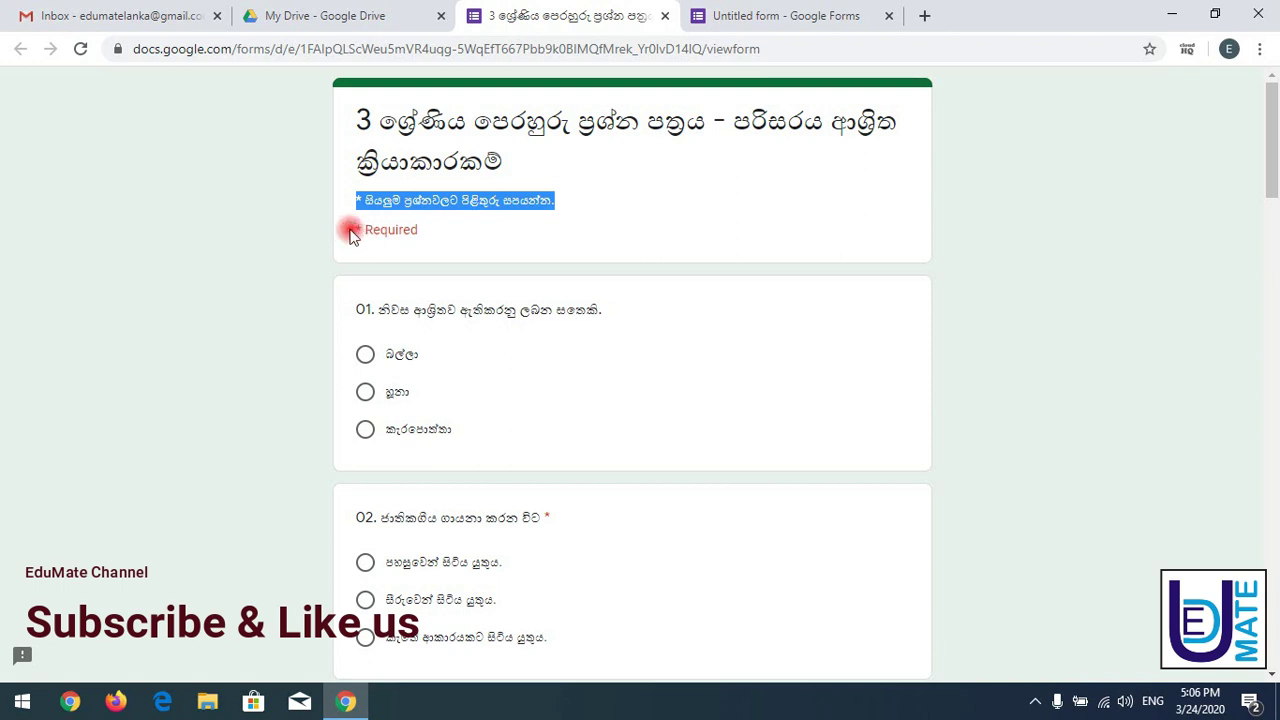
double_click(388, 230)
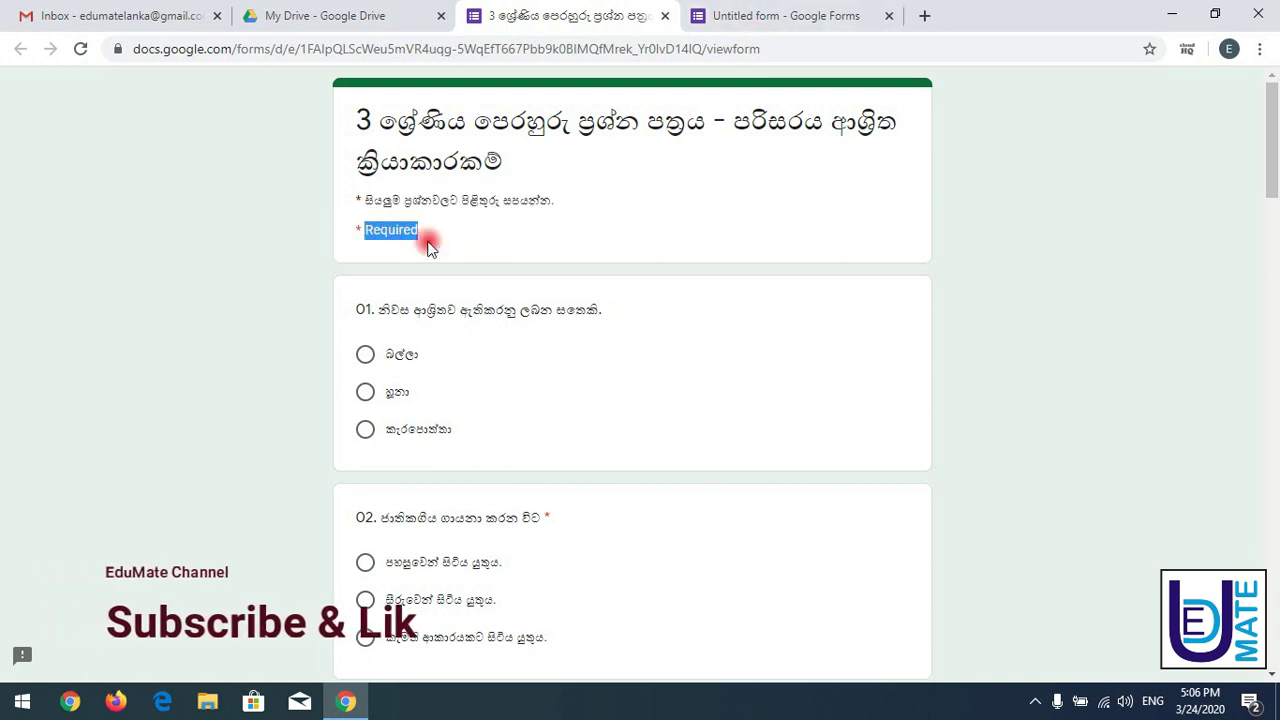
left_click(757, 15)
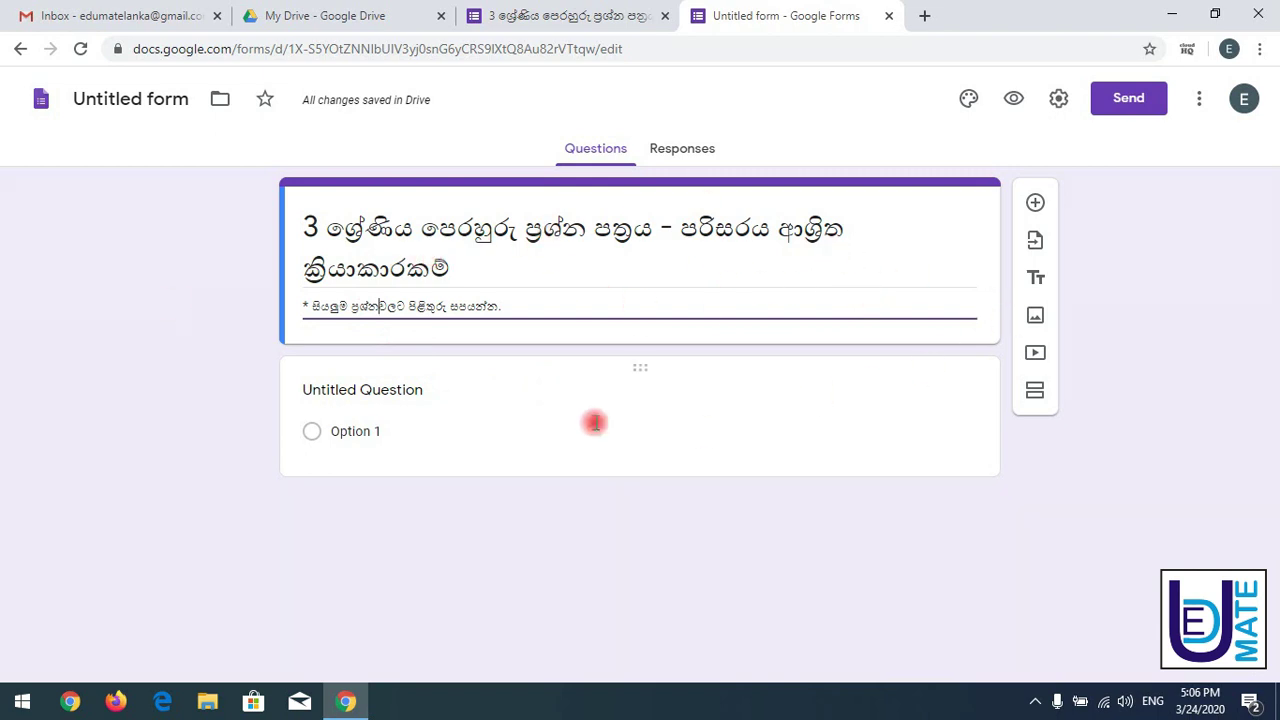
left_click(522, 10)
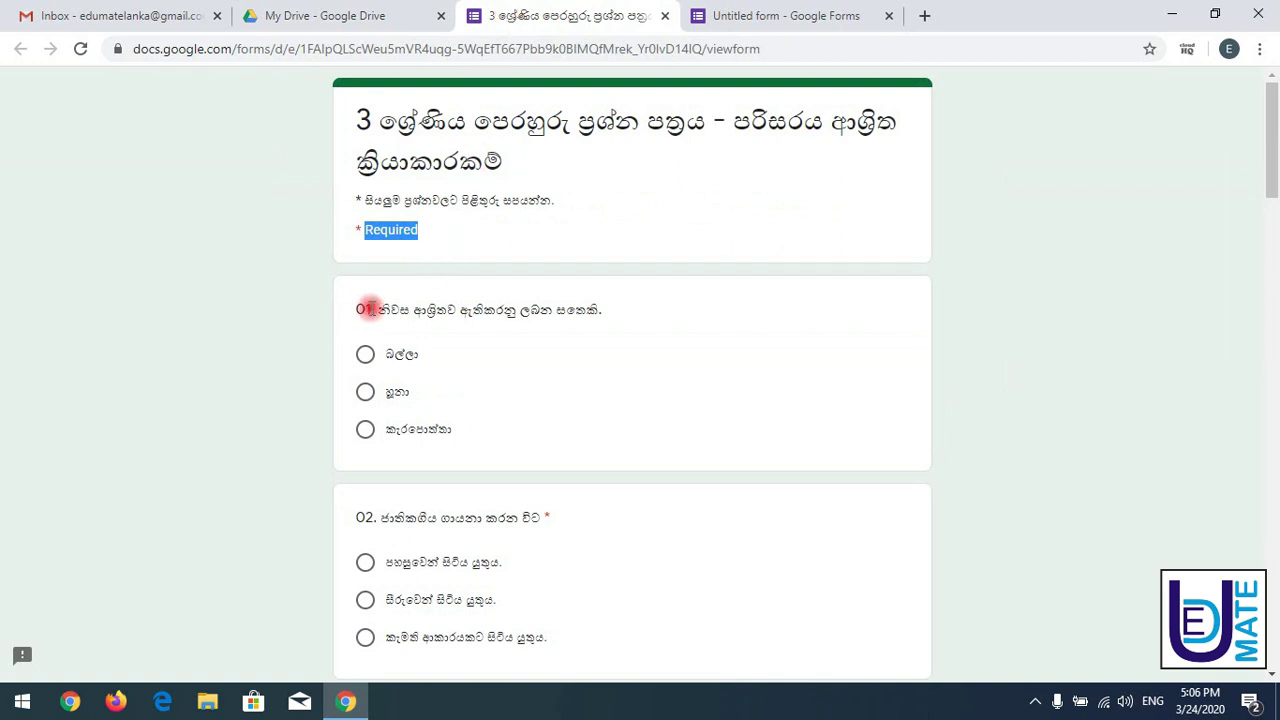
left_click_drag(358, 310, 598, 308)
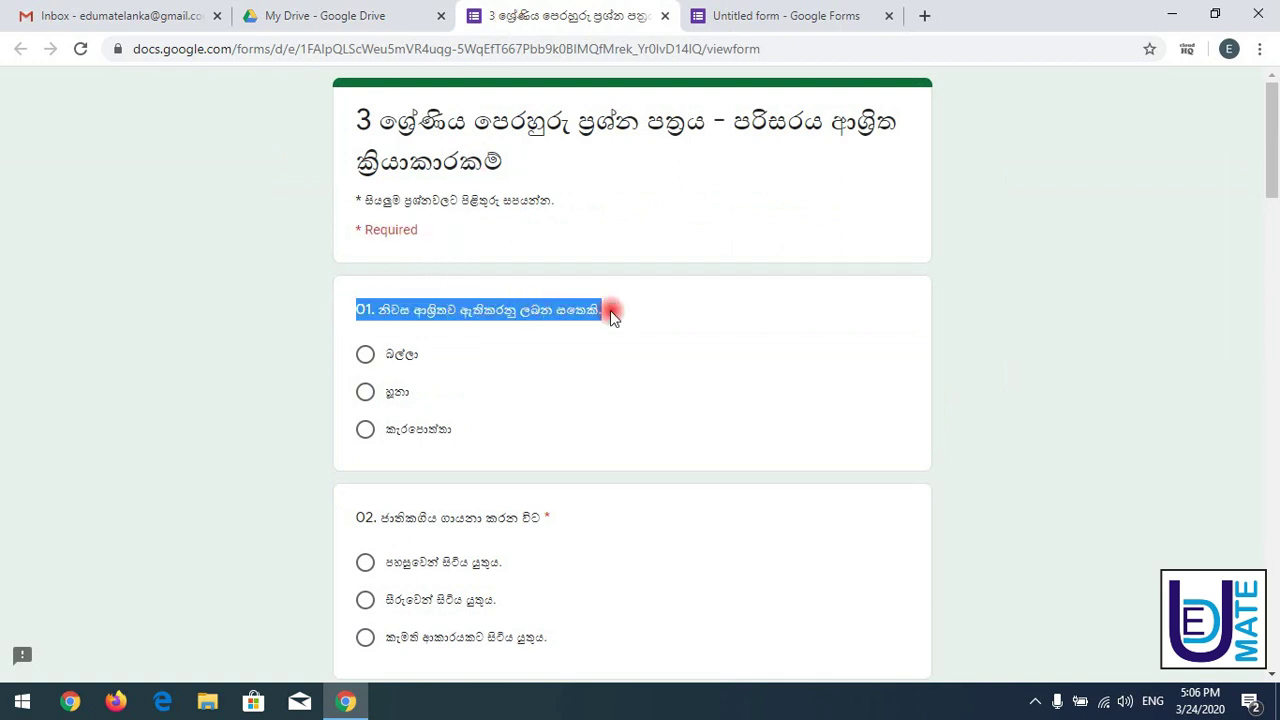
left_click(766, 18)
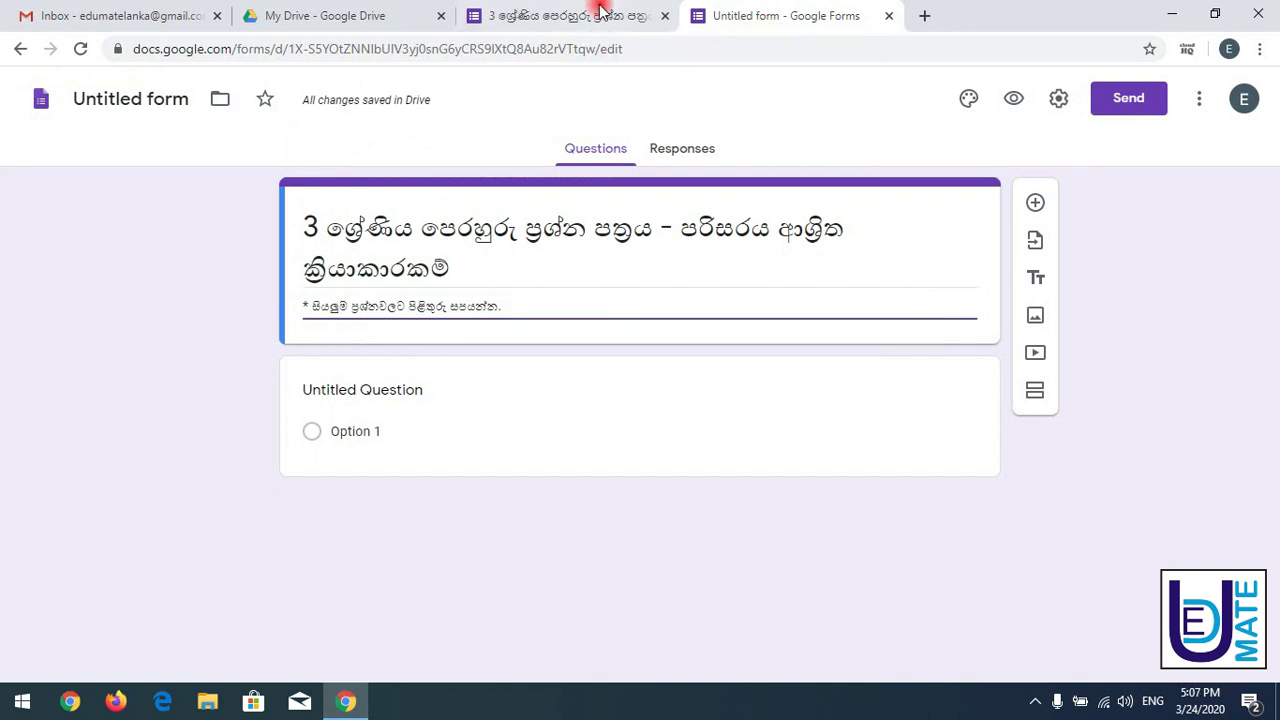
- Replace the first question's placeholder title with the copied Sinhala question 01 text
left_click(594, 14)
left_click(785, 12)
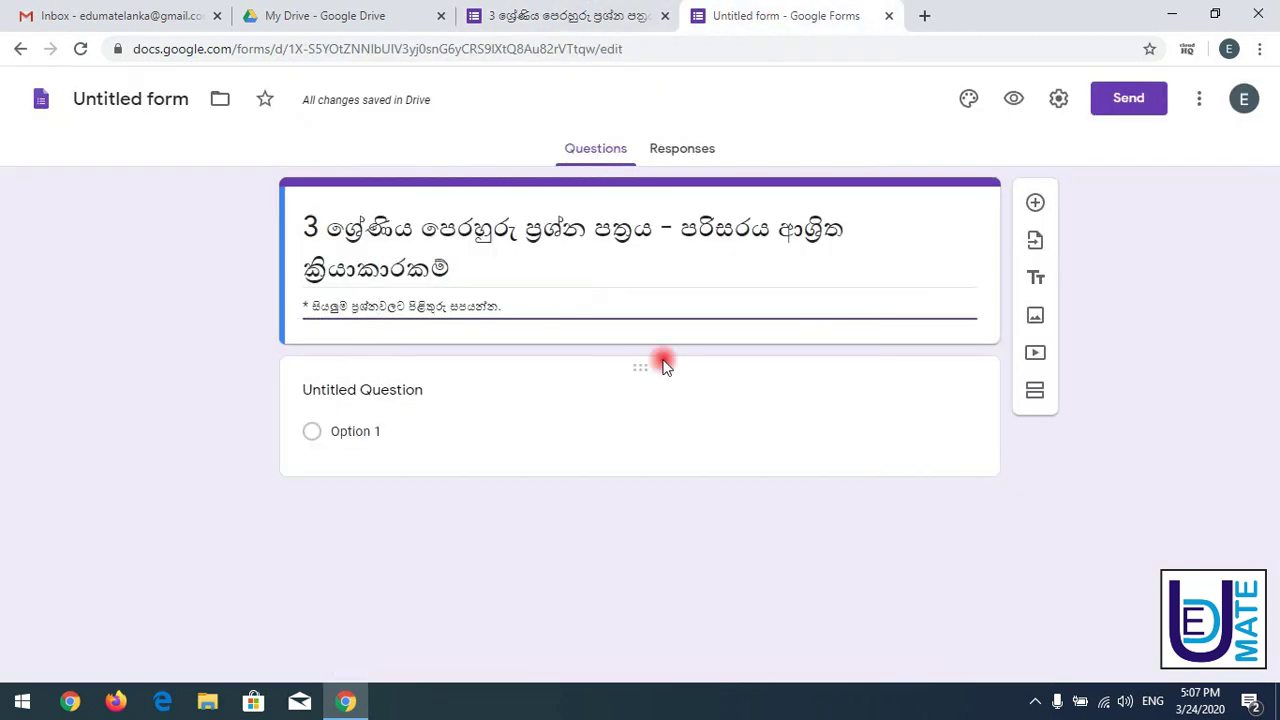
left_click(660, 365)
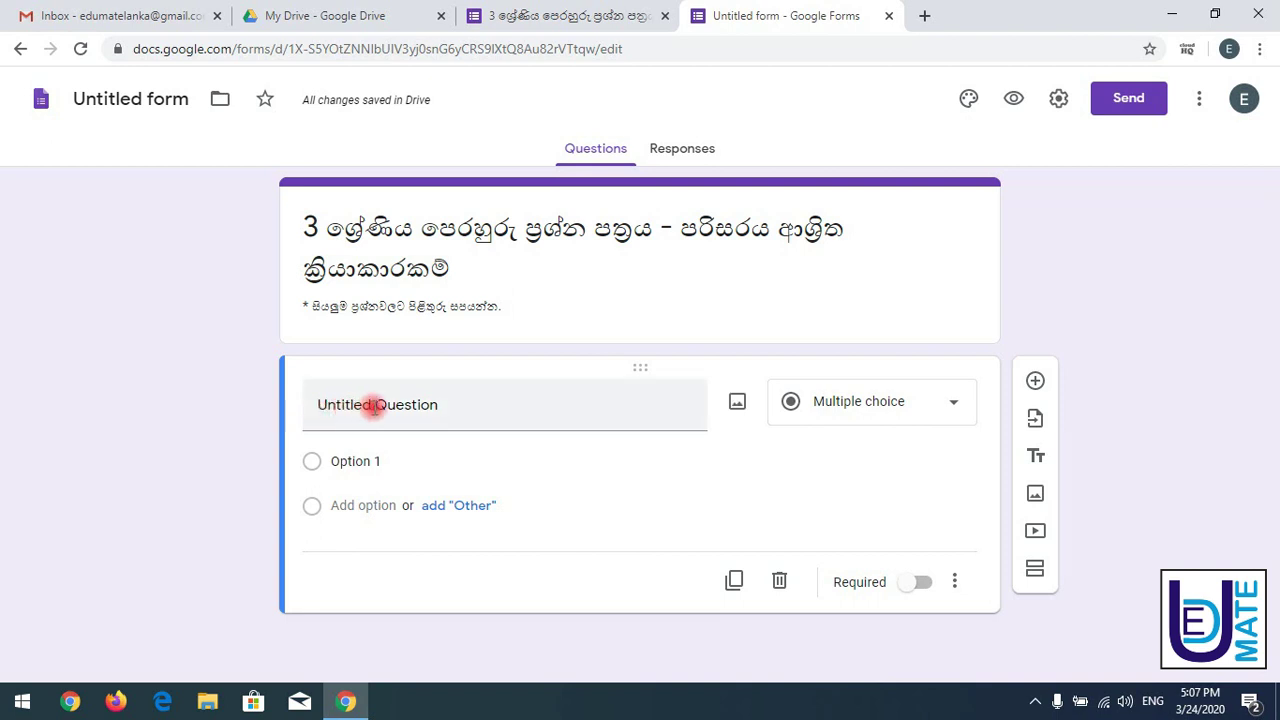
left_click(423, 403)
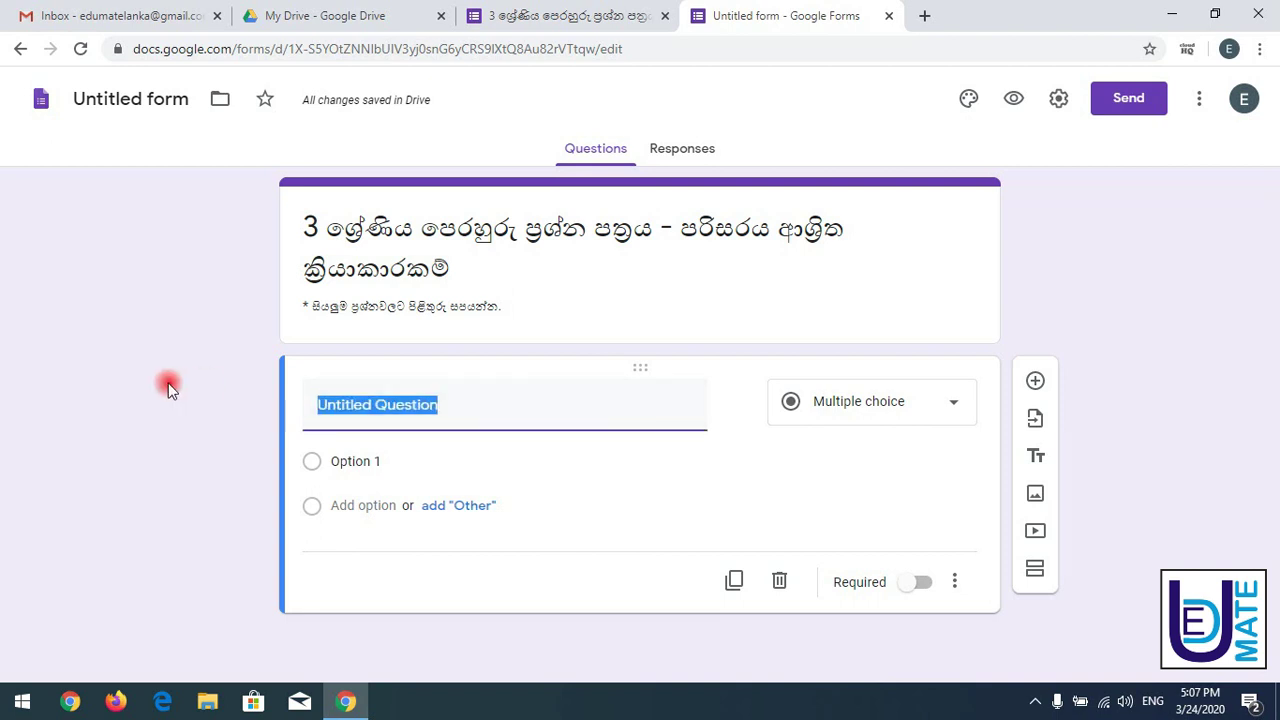
type("01. නිවස ආශ්‍රිතව ඇතිකරනු ලබන සතෙකි.")
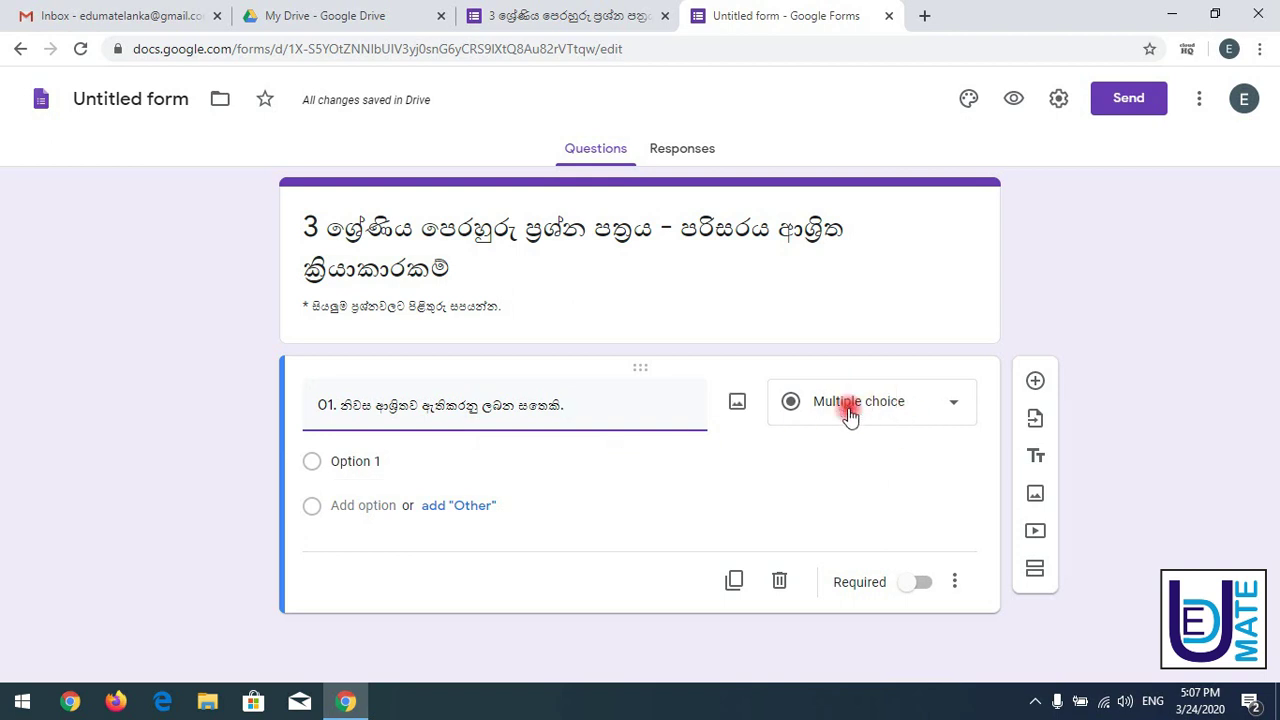
left_click(941, 415)
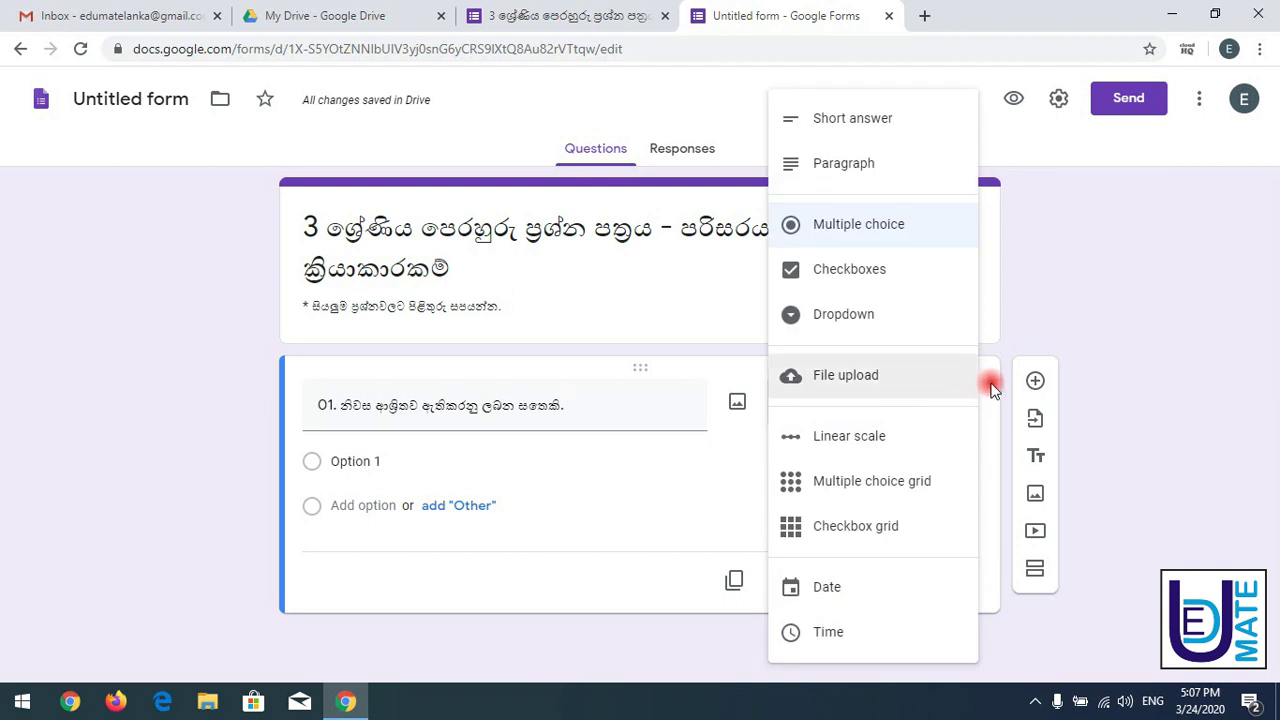
left_click(988, 382)
left_click(968, 398)
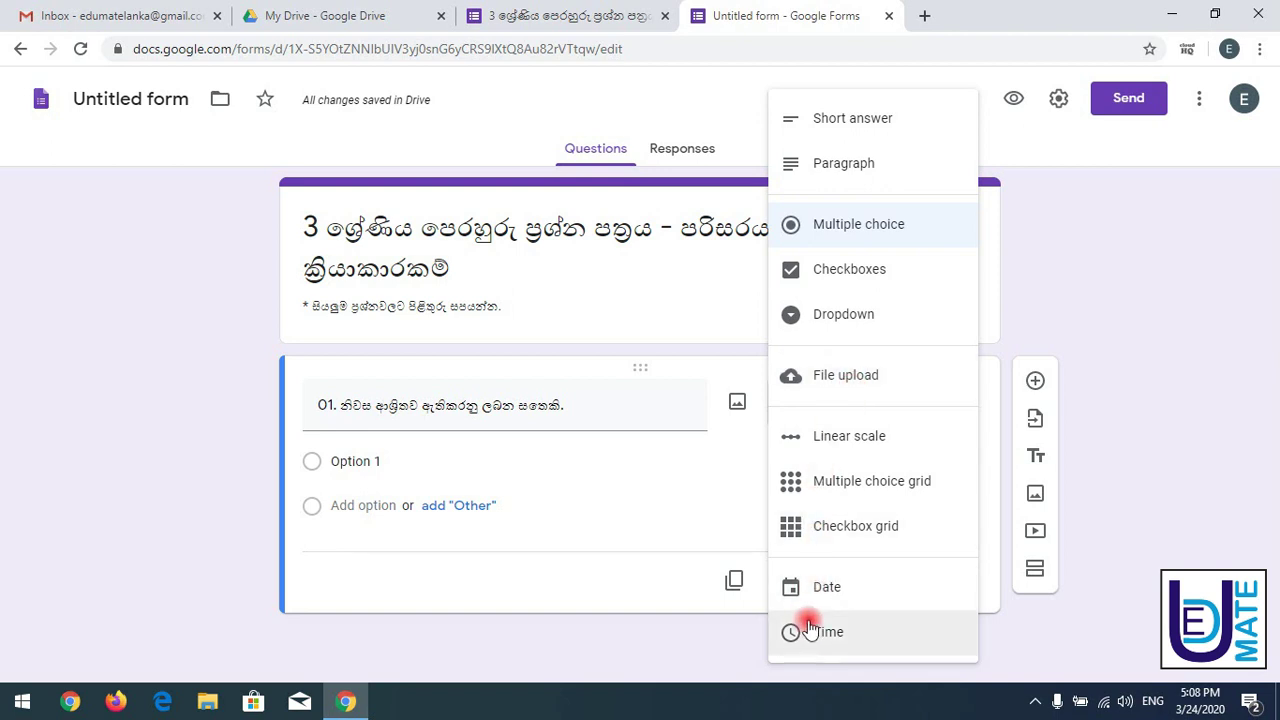
left_click(1054, 263)
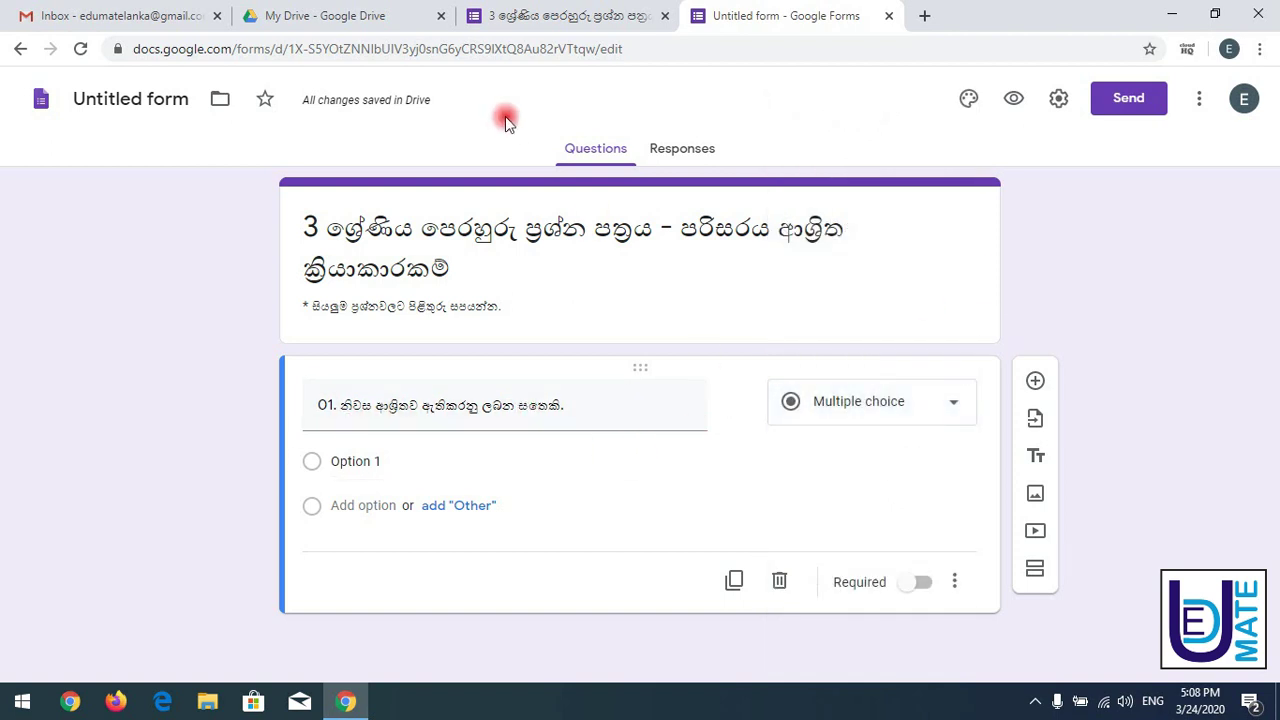
left_click(546, 16)
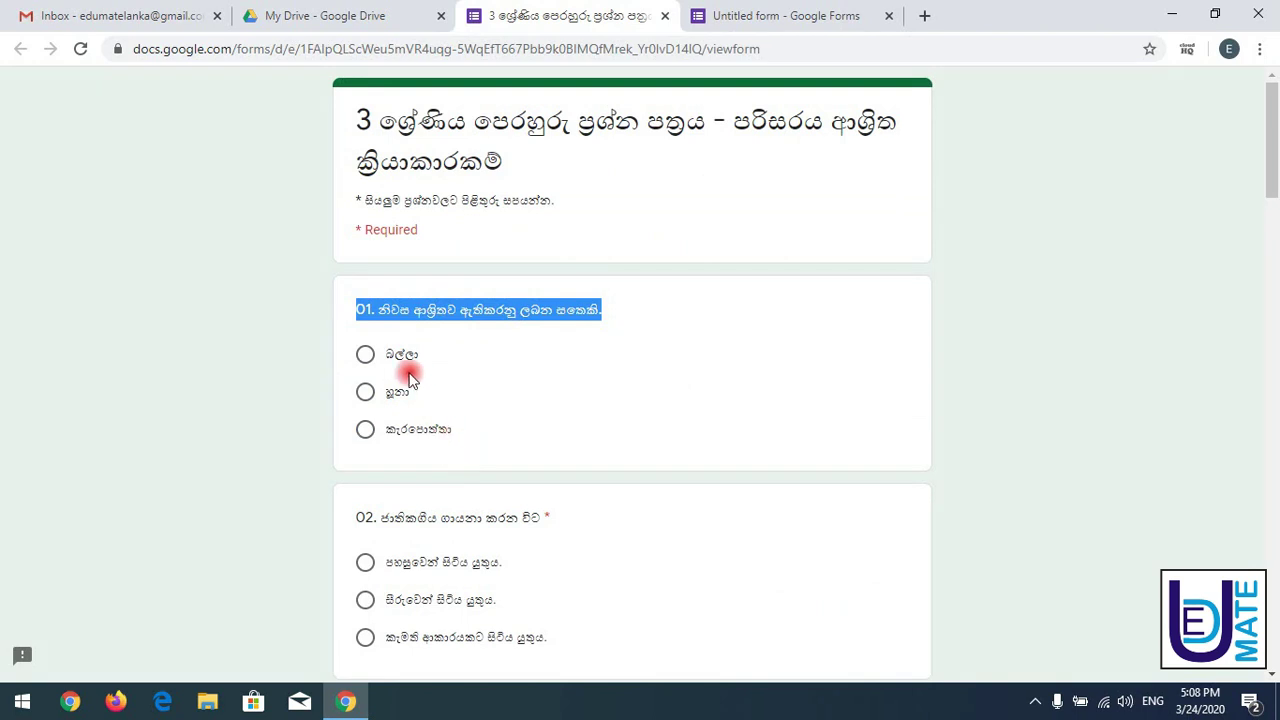
double_click(443, 362)
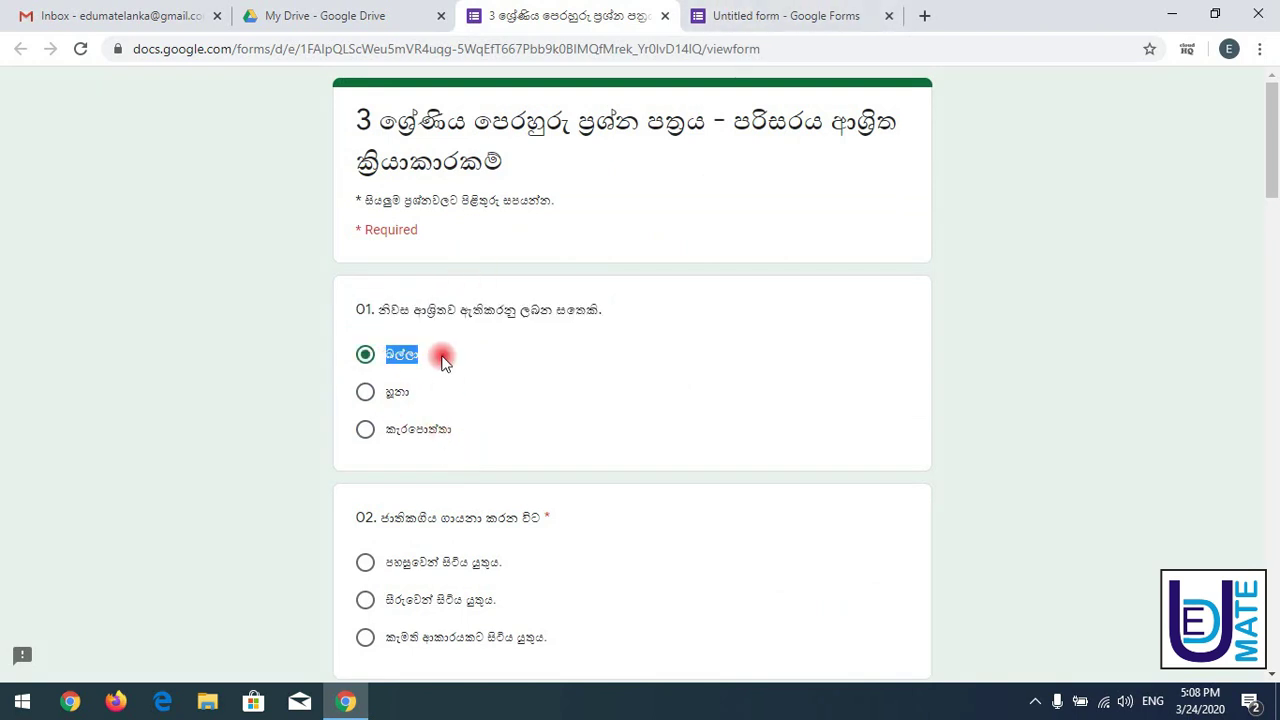
left_click(785, 14)
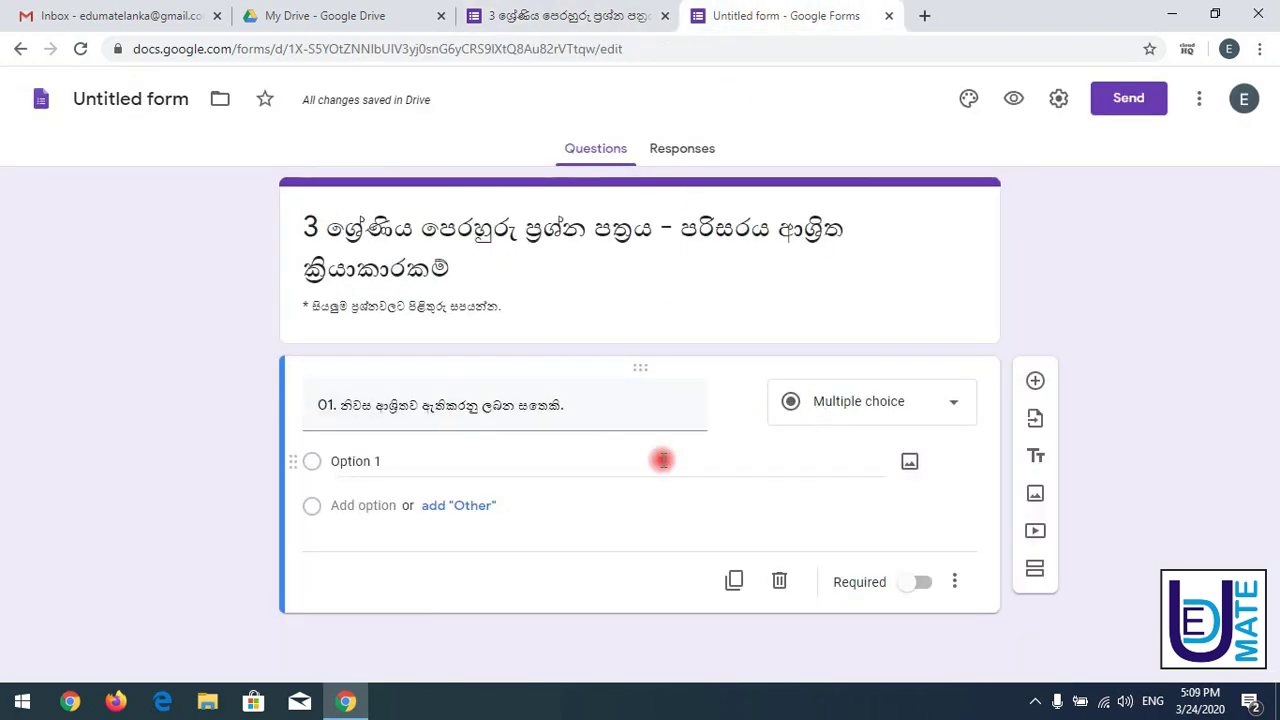
left_click(903, 408)
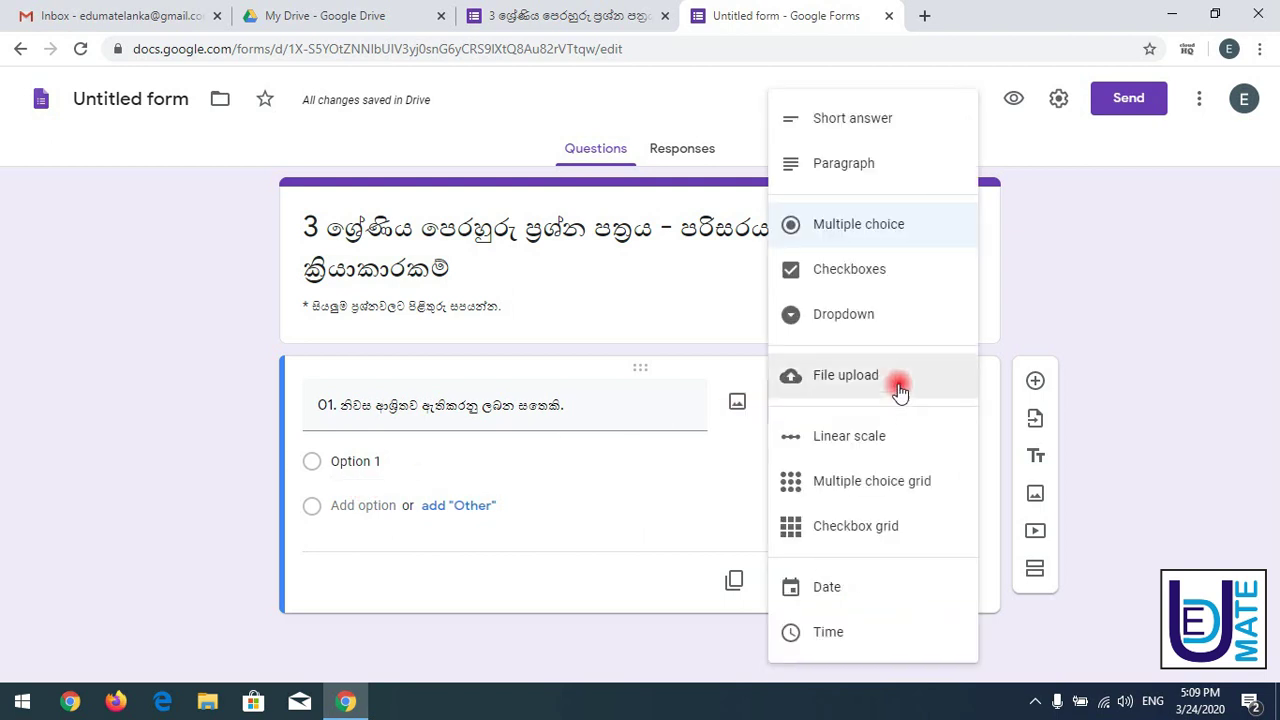
left_click(871, 229)
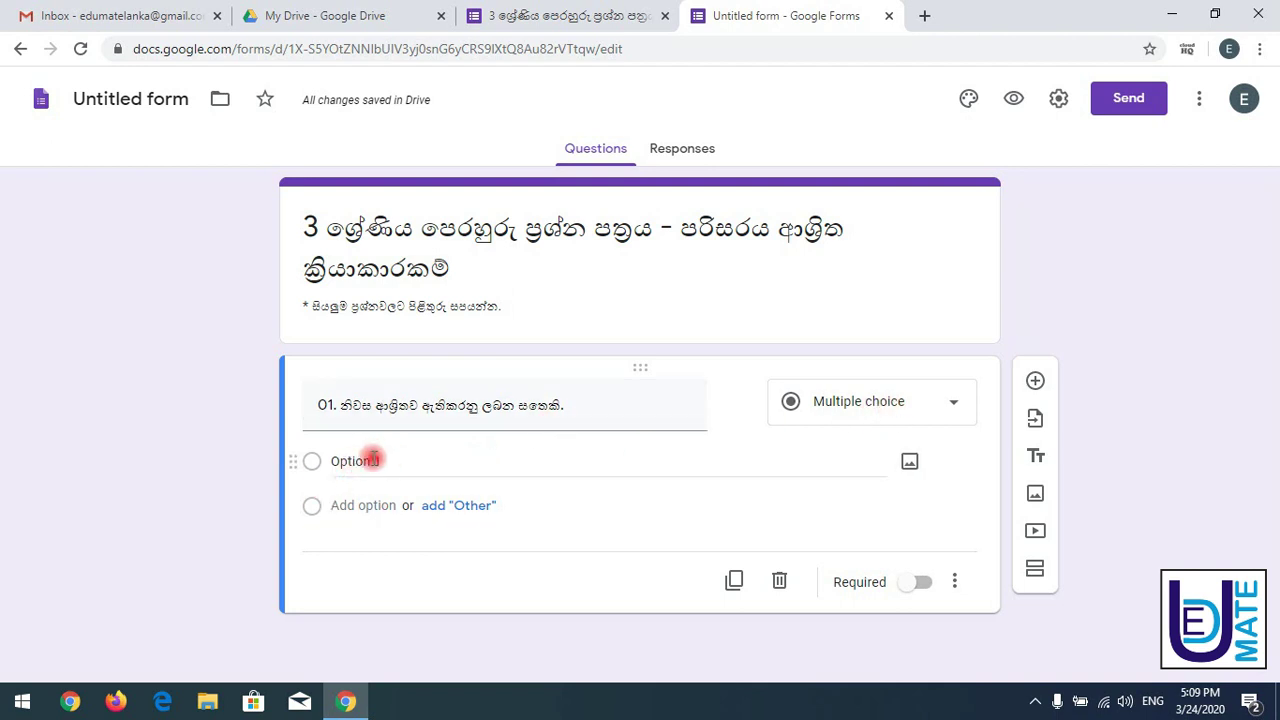
- Enter බල්ලා as question 01's first option and paste හූනා as its second
left_click(371, 459)
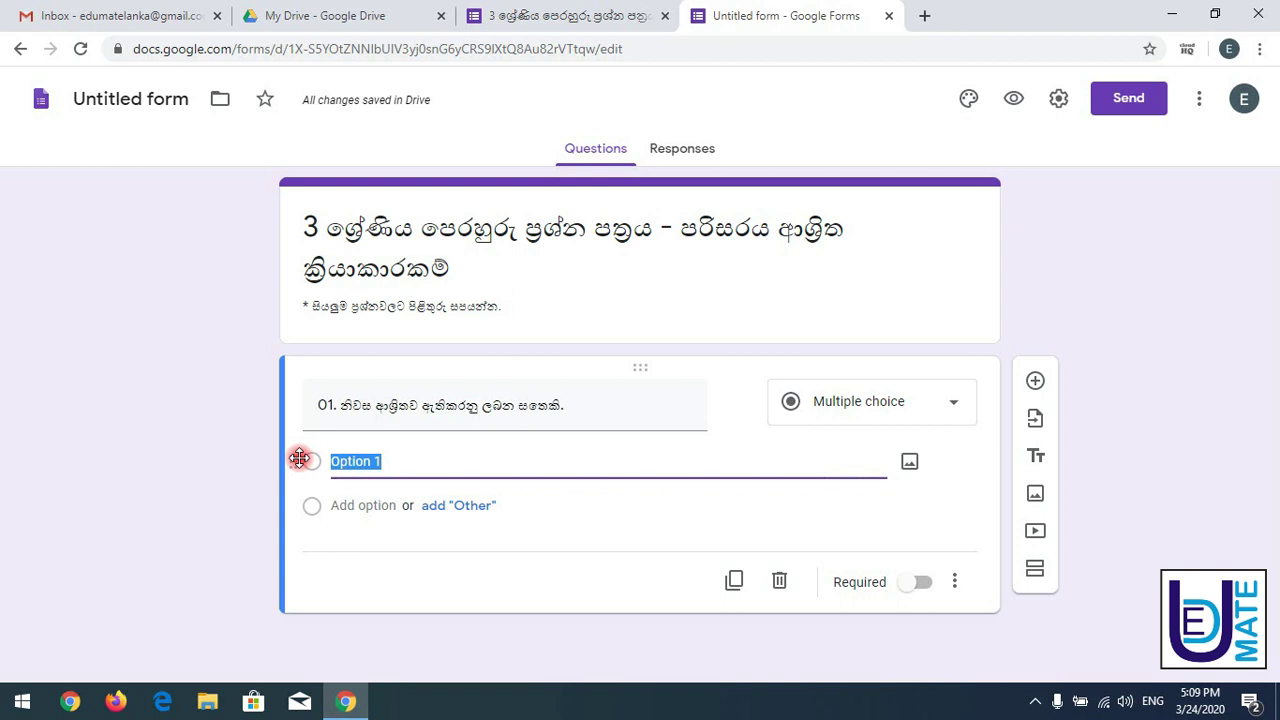
type("බල්ලා")
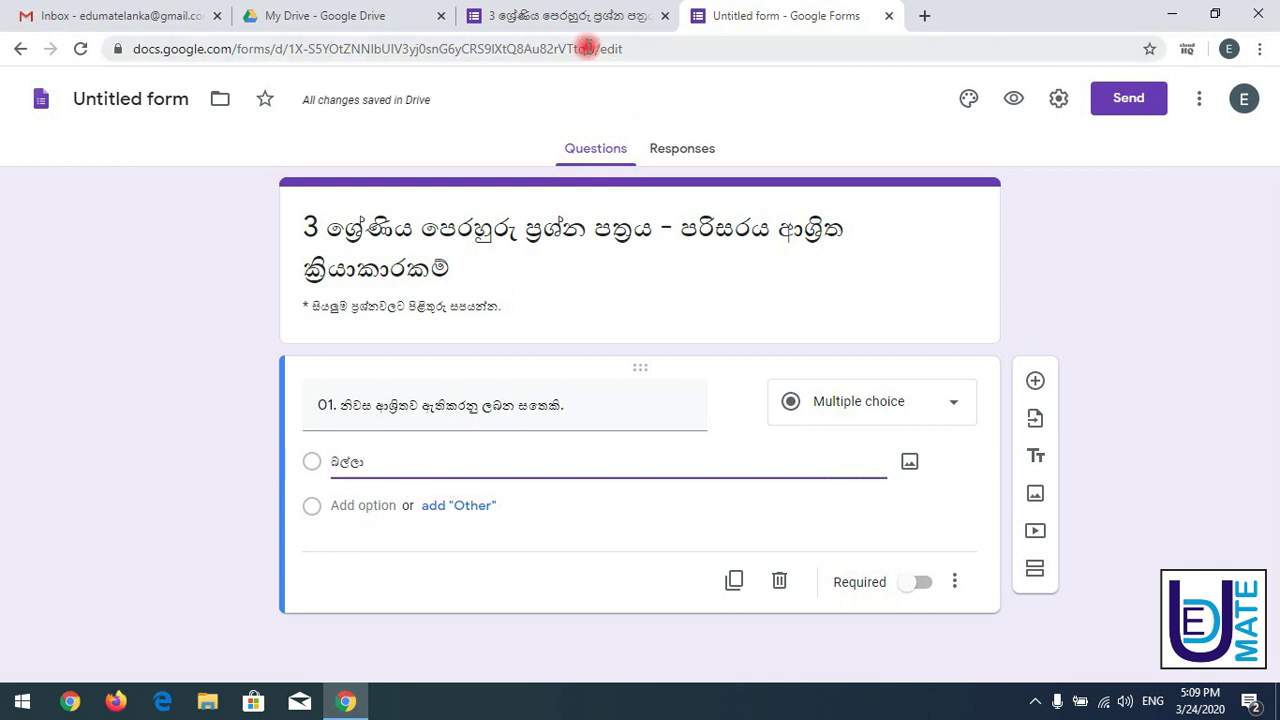
left_click(586, 16)
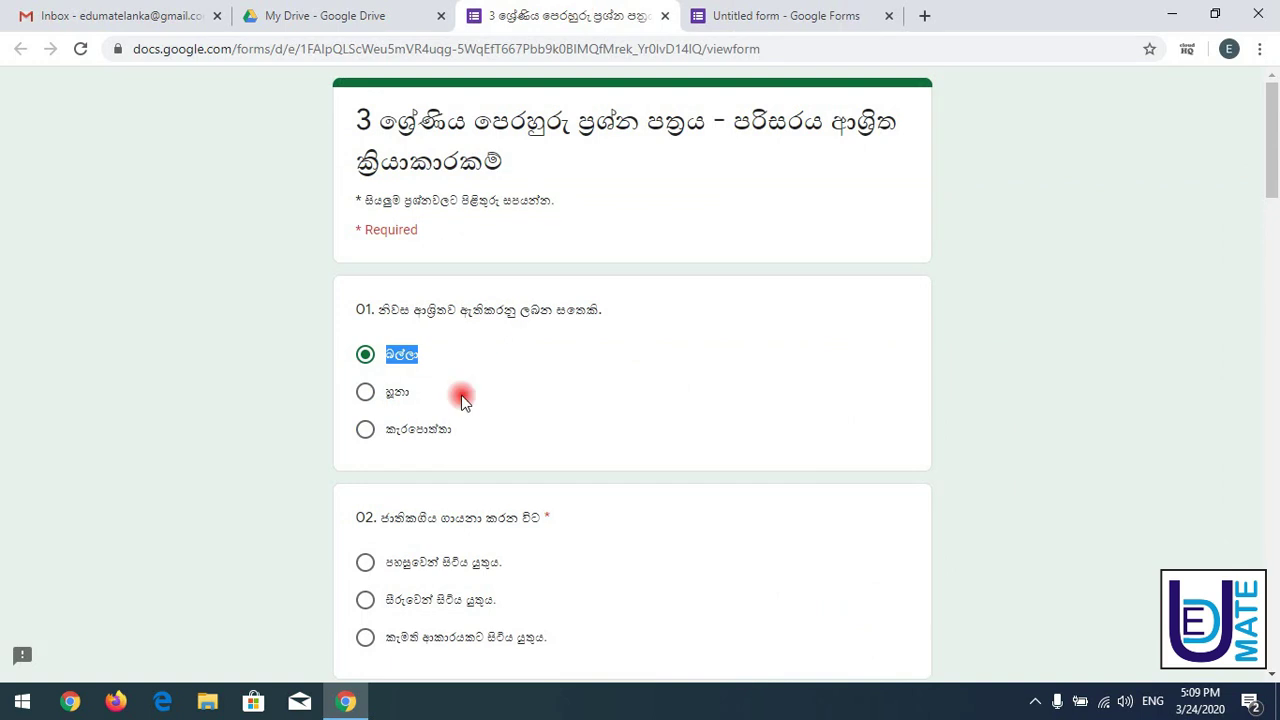
double_click(400, 393)
key("ctrl+c")
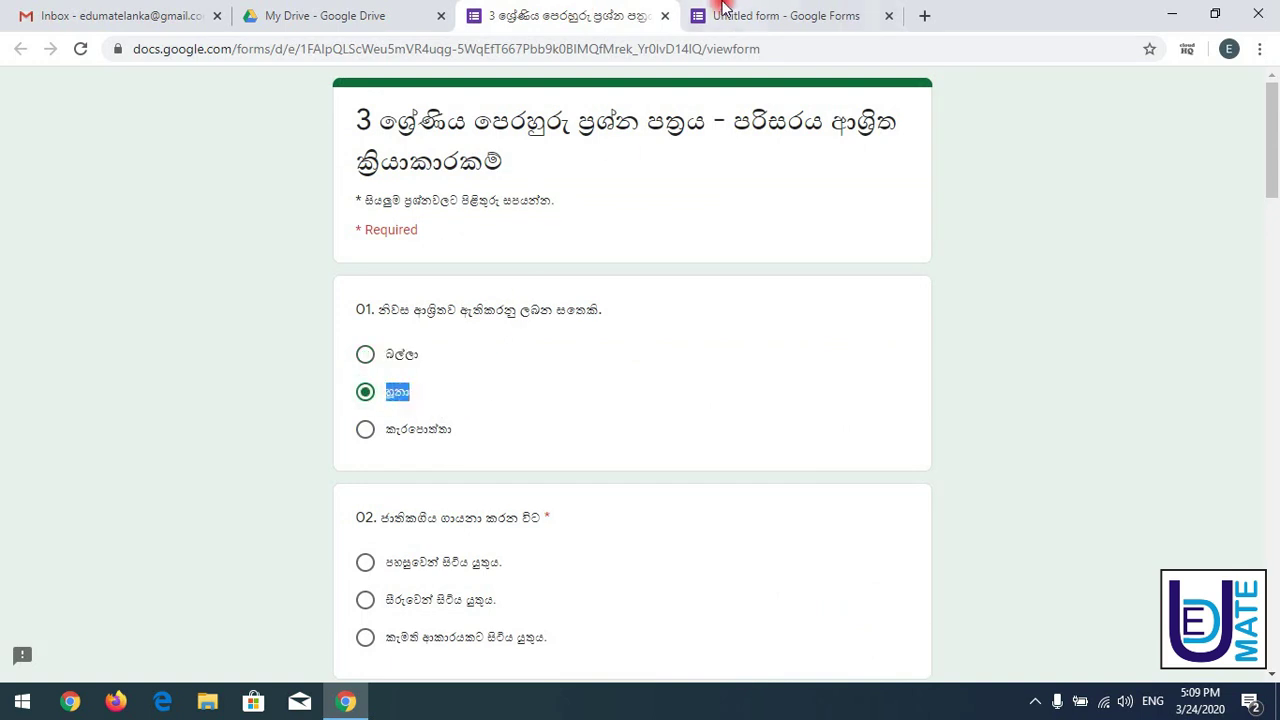
left_click(764, 12)
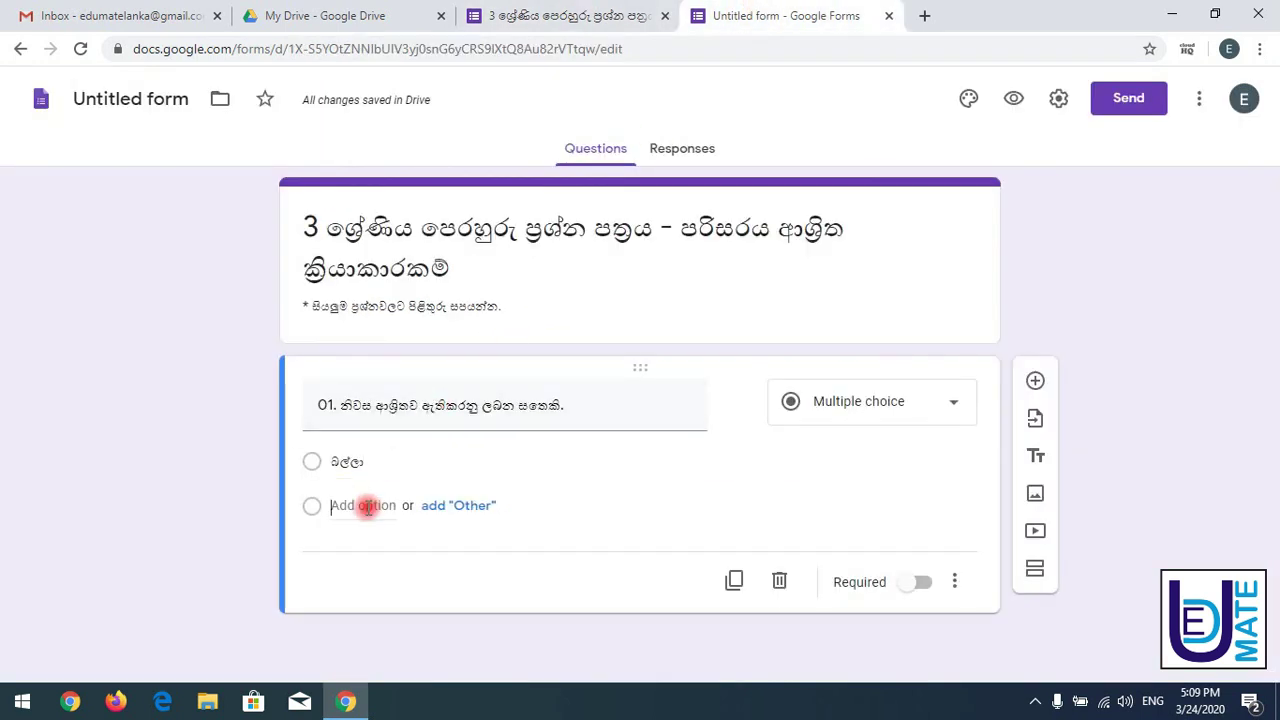
left_click(378, 503)
key("ctrl+v")
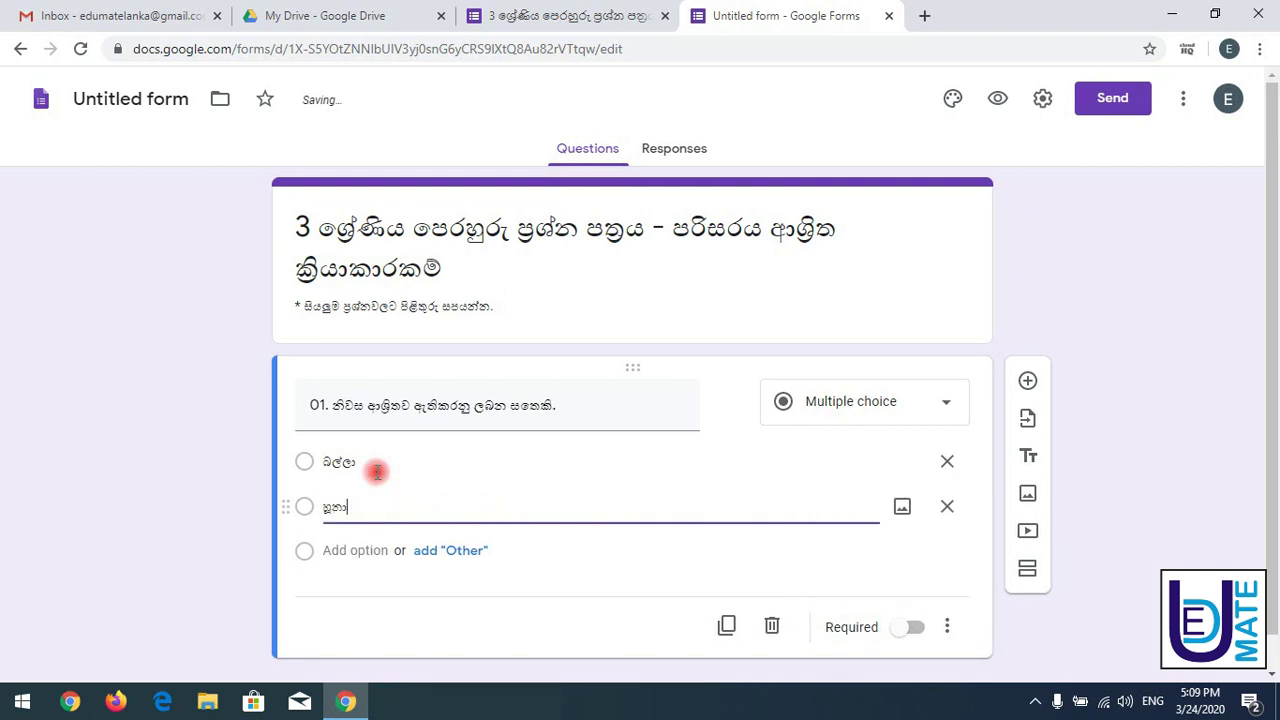
- Add කැරපොත්තා, copied from the reference quiz, as question 01's third option
left_click(535, 16)
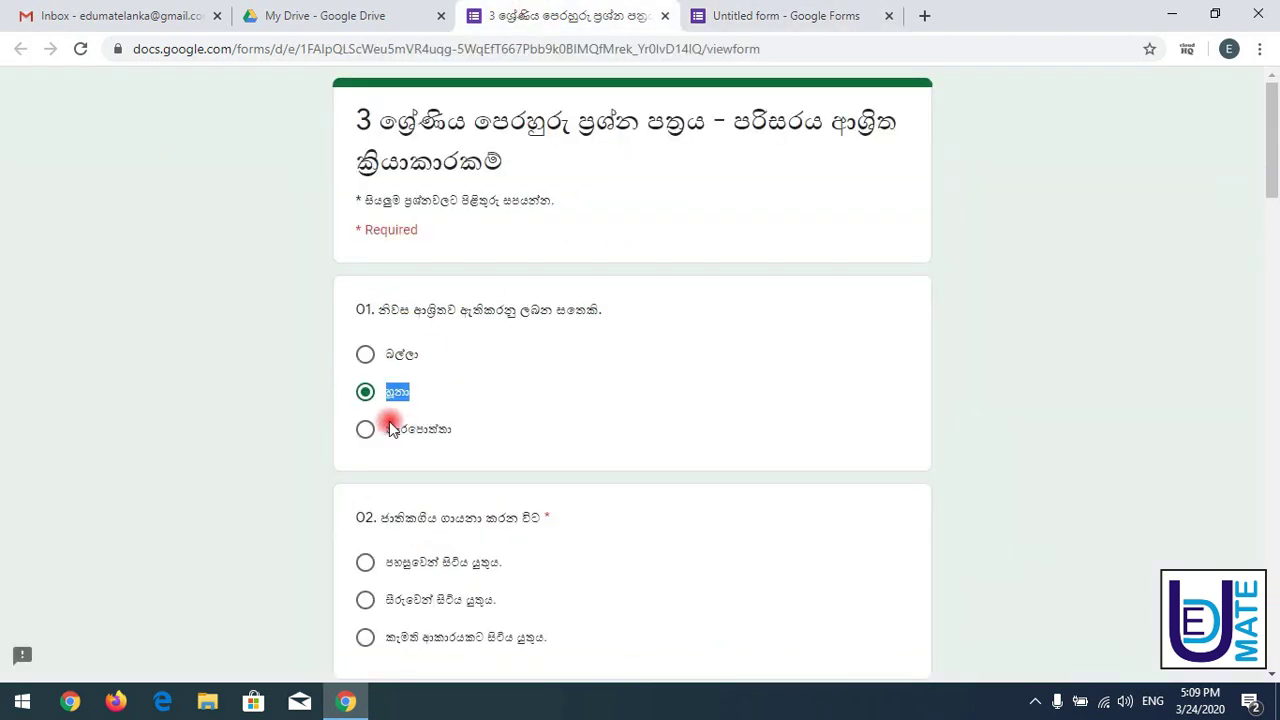
left_click_drag(388, 429, 477, 433)
key("ctrl+c")
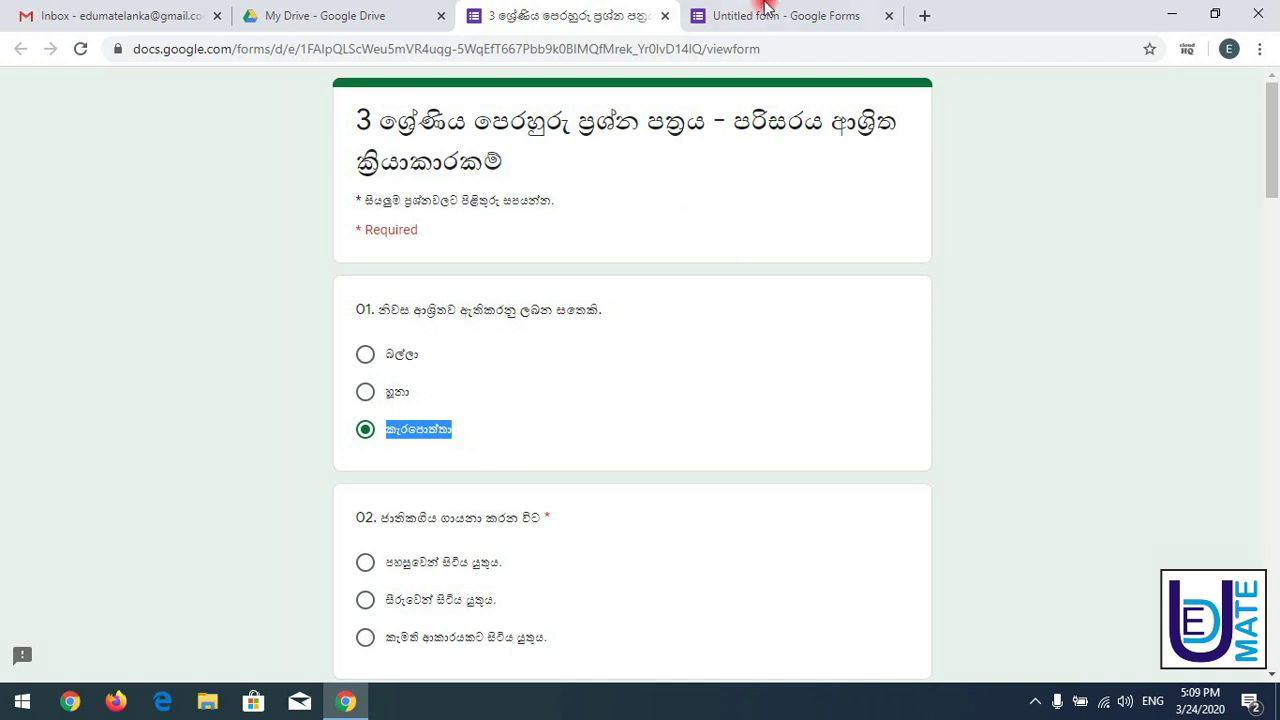
left_click(766, 12)
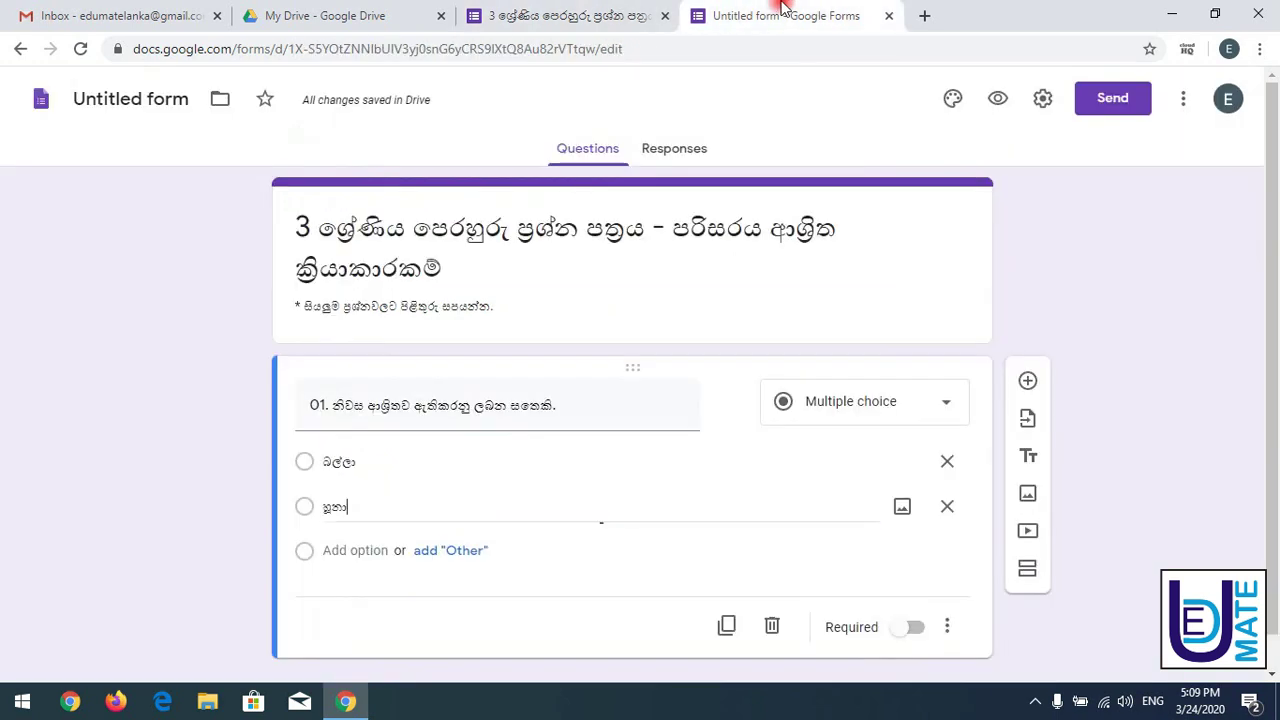
left_click(358, 551)
key("ctrl+v")
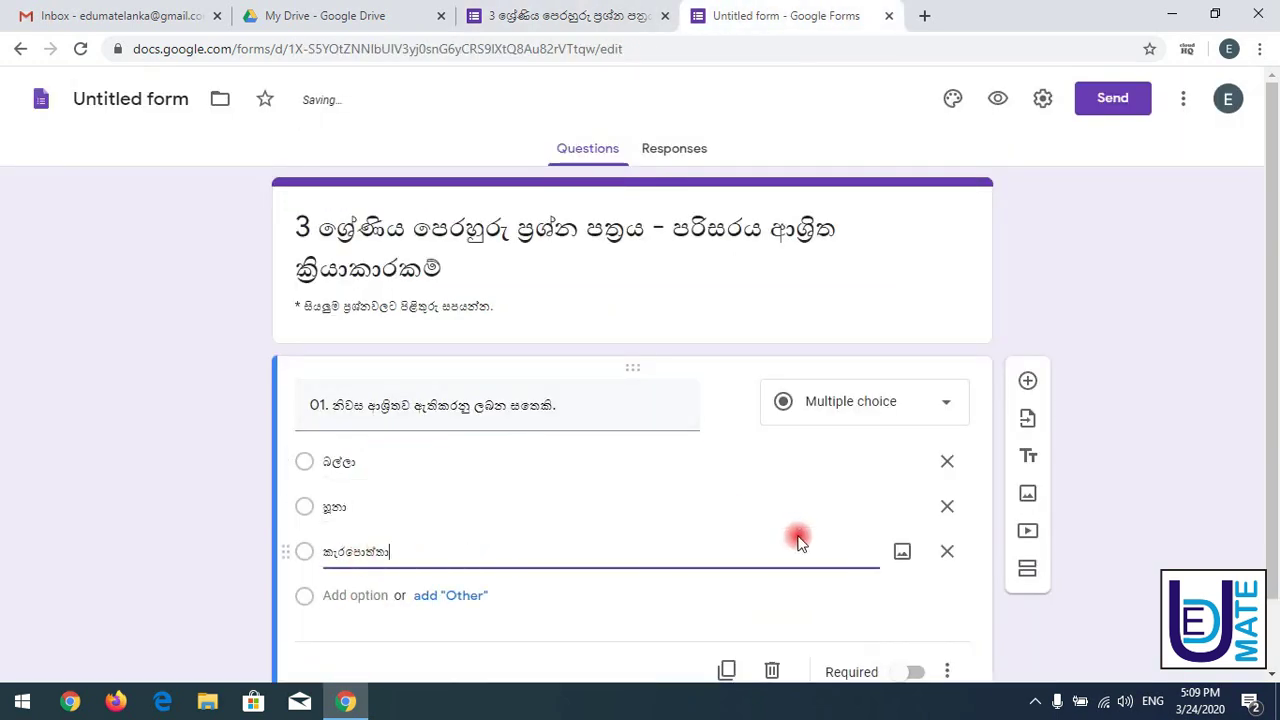
left_click_drag(1272, 250, 1272, 285)
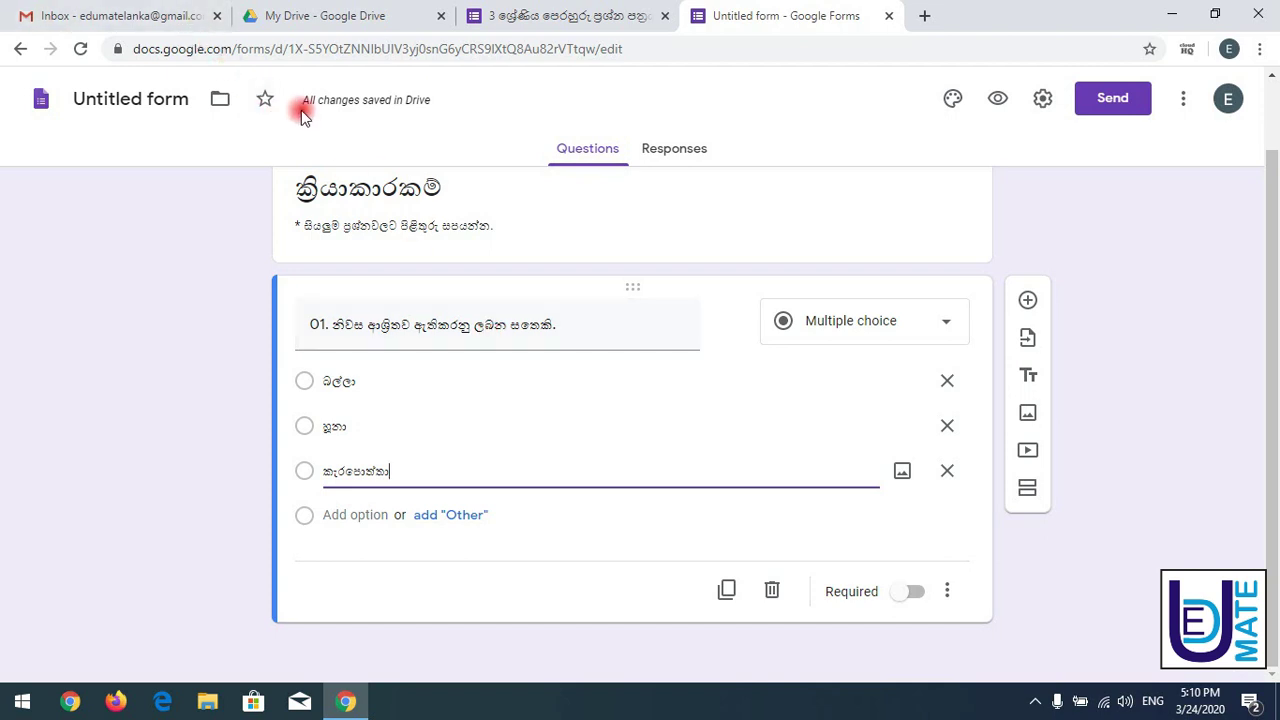
- Preview the form showing question 01 with බල්ලා, හූනා and කැරපොත්තා, then return to the editor
mouse_move(314, 106)
left_click(303, 14)
left_click(770, 15)
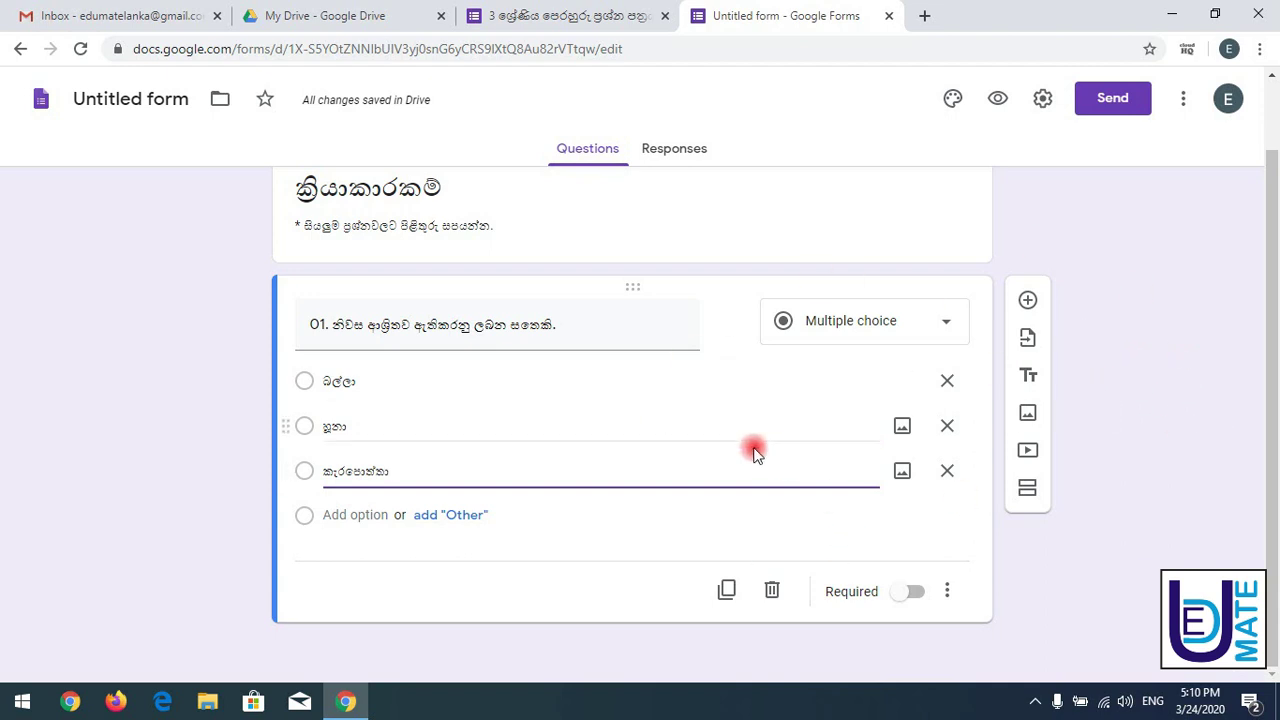
left_click(507, 371)
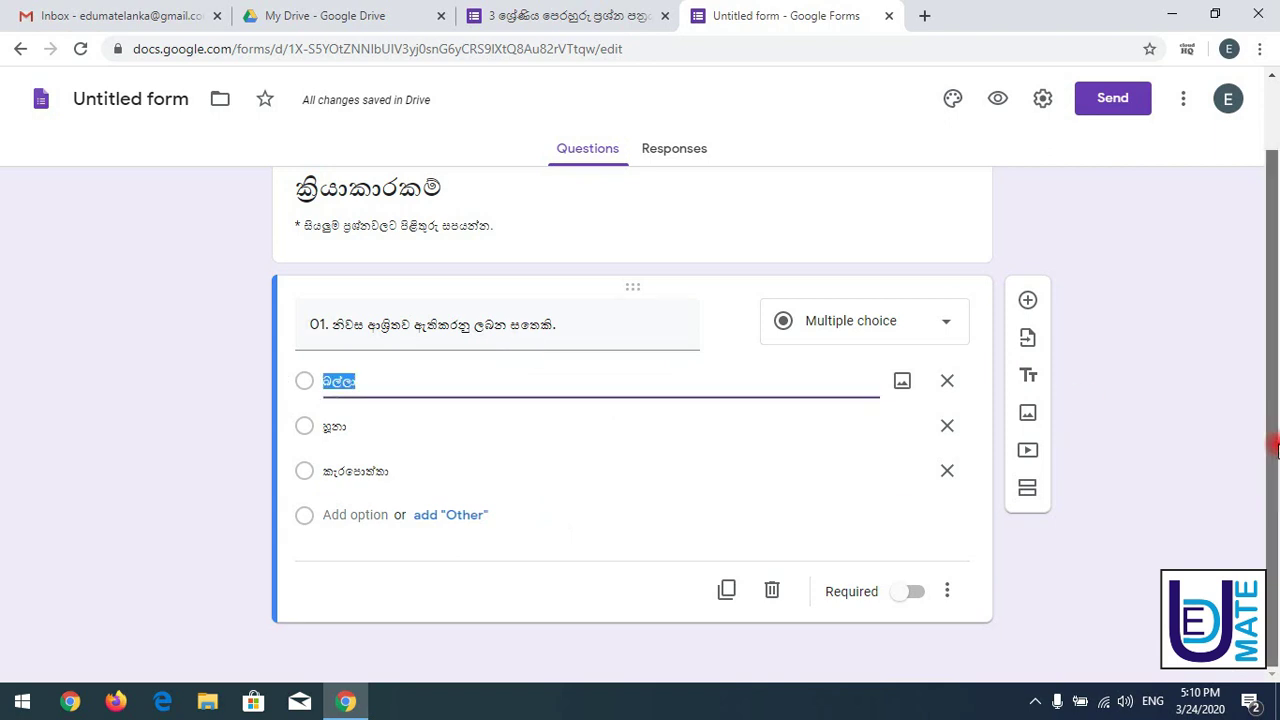
scroll(1273, 373, "up", 1)
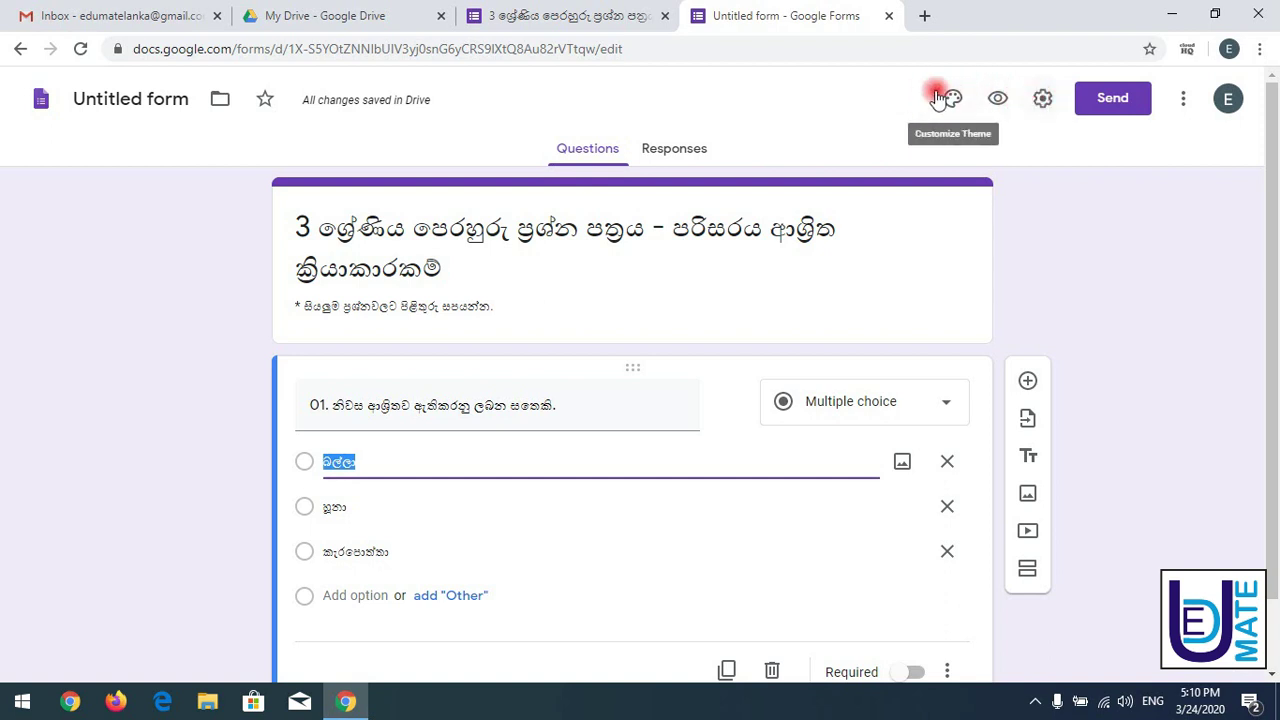
left_click(999, 107)
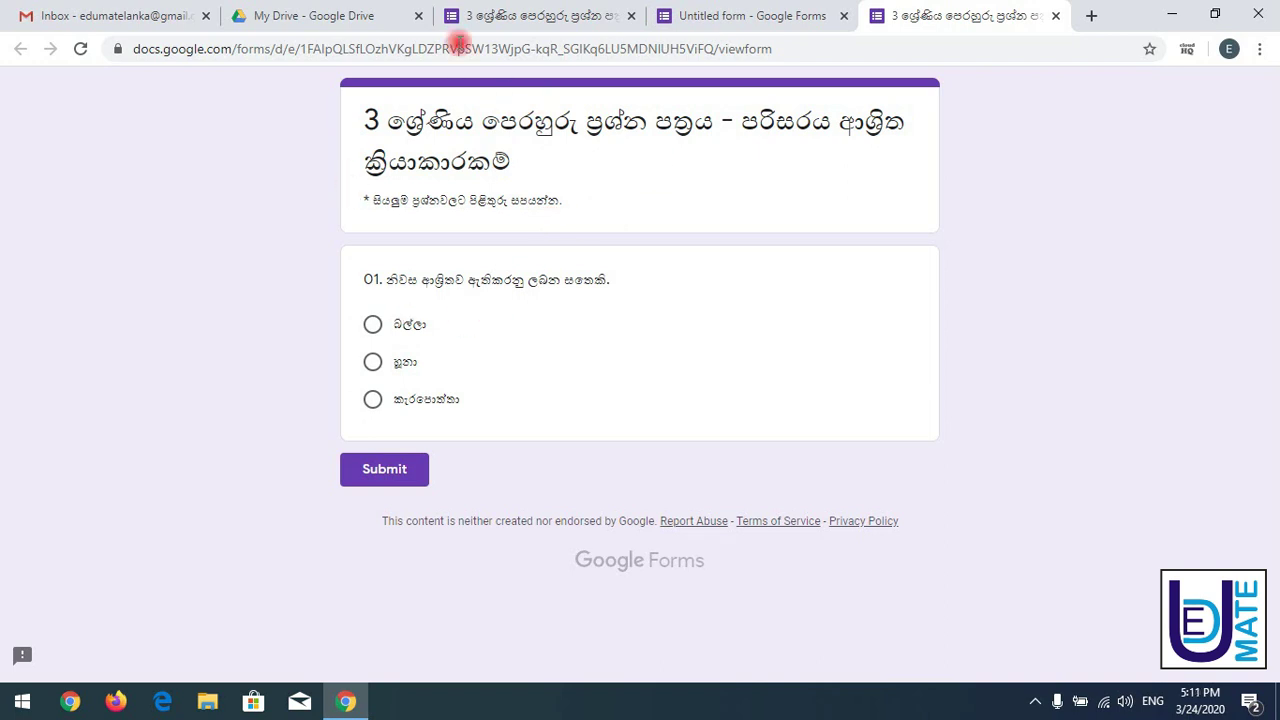
left_click(728, 12)
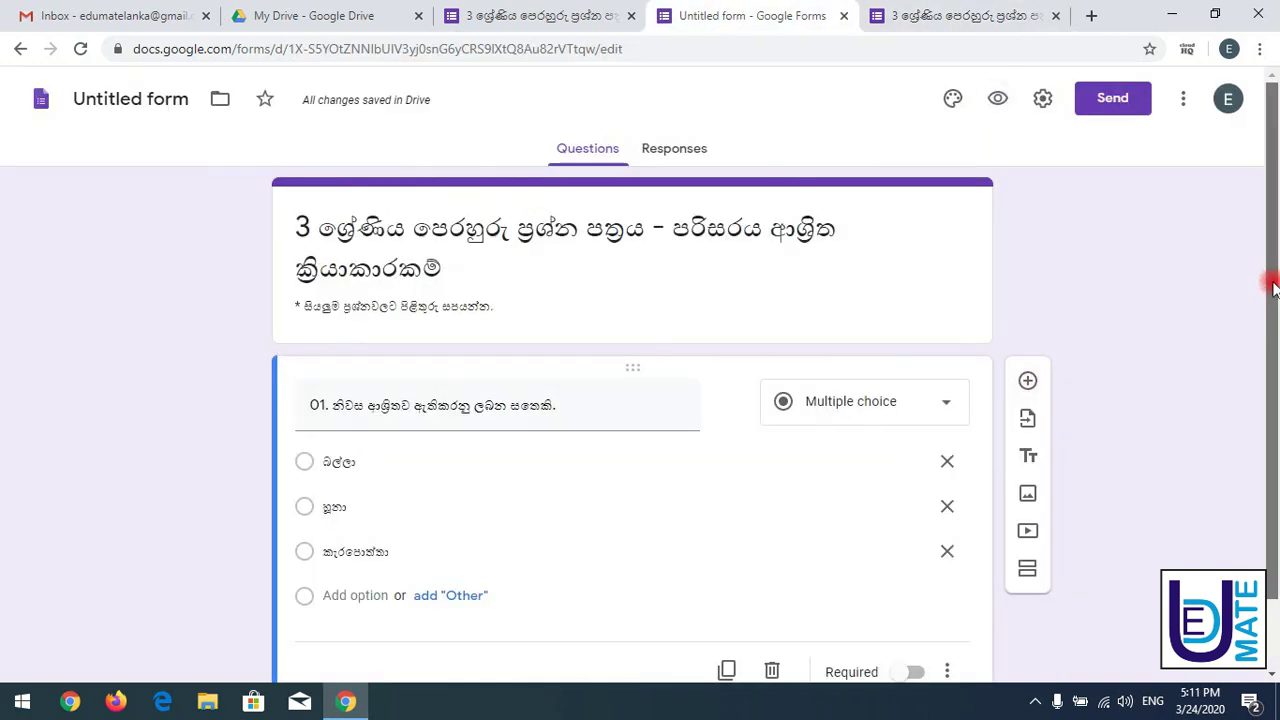
left_click_drag(1266, 277, 1273, 447)
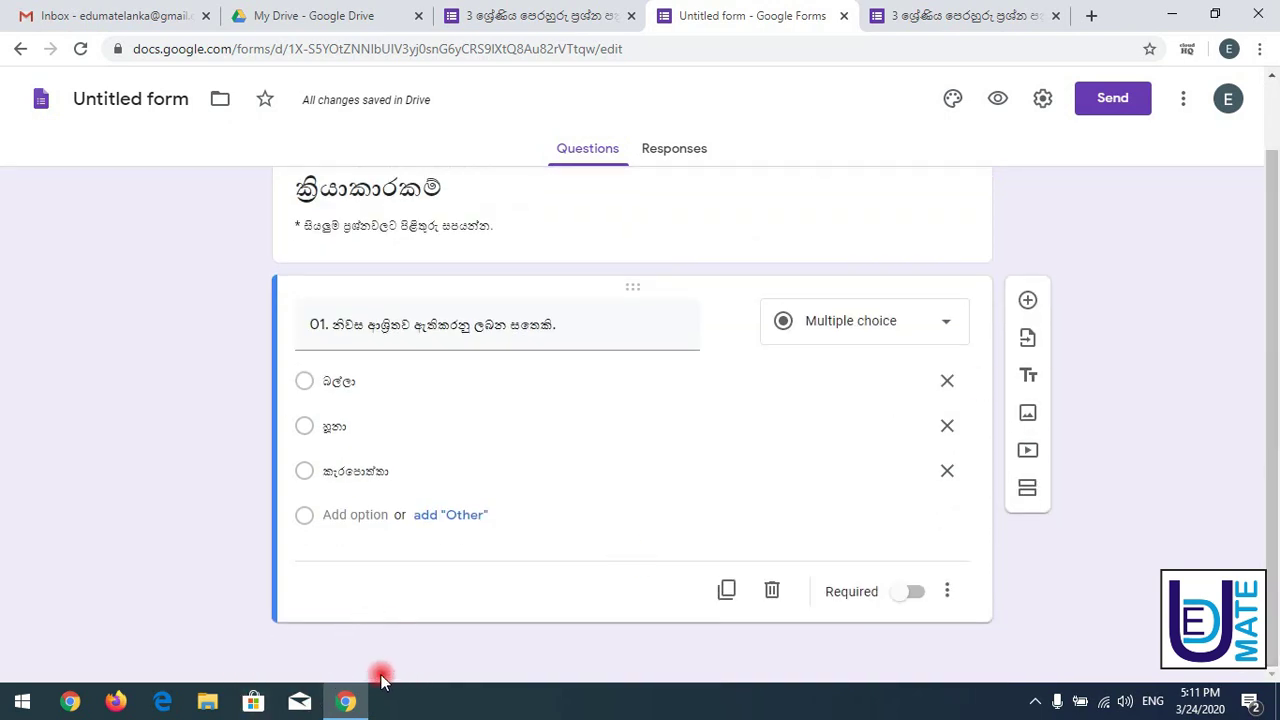
- Add a new question below question 01 and paste question 02's title from the reference quiz
left_click(1030, 300)
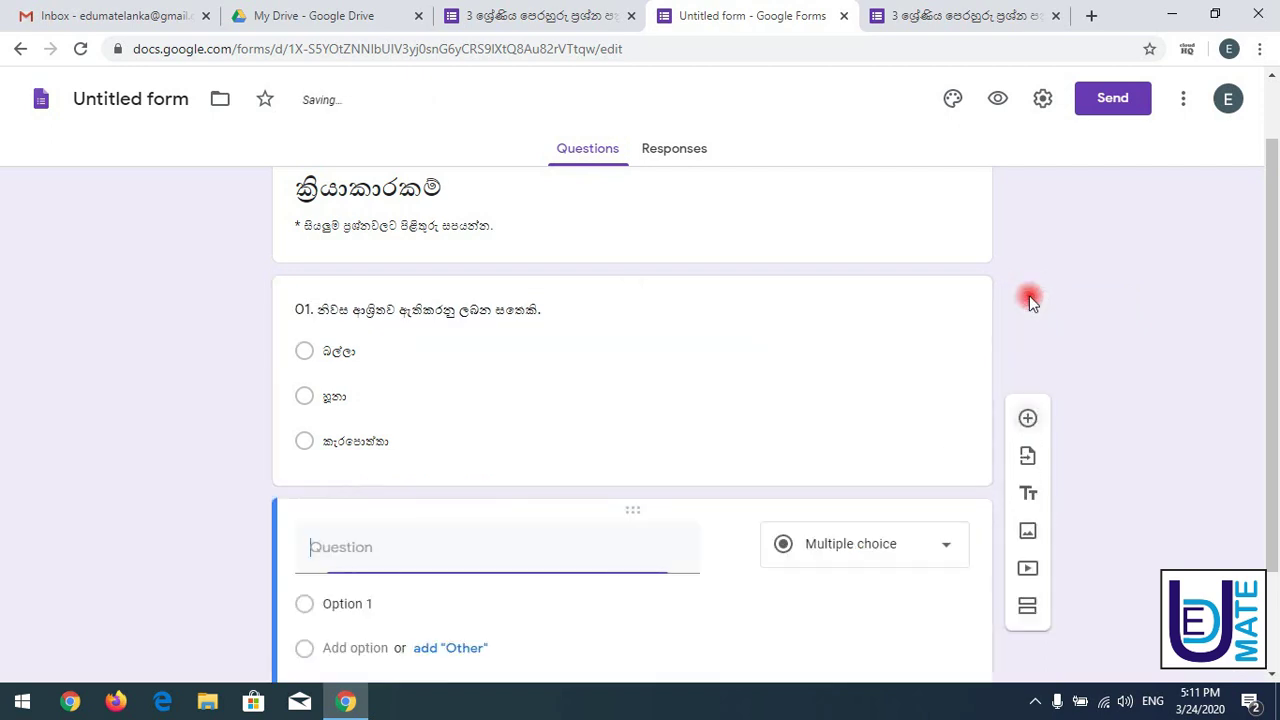
left_click_drag(1272, 300, 1274, 380)
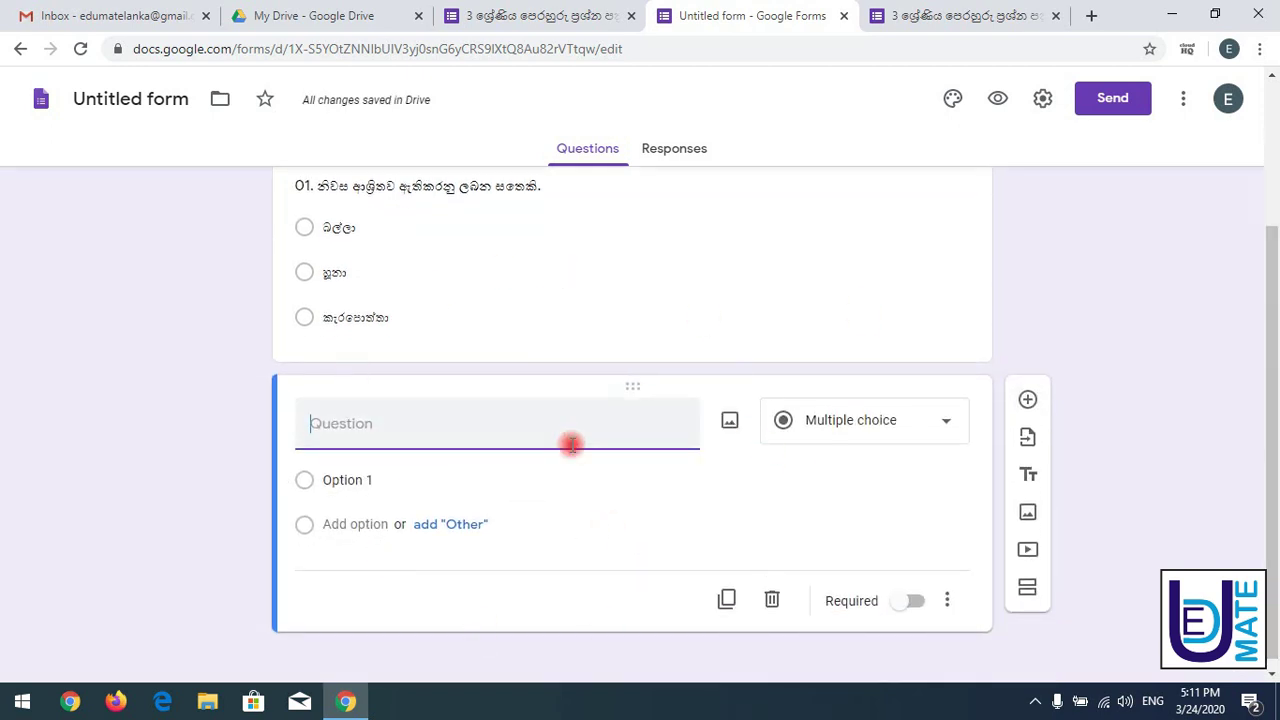
left_click(505, 14)
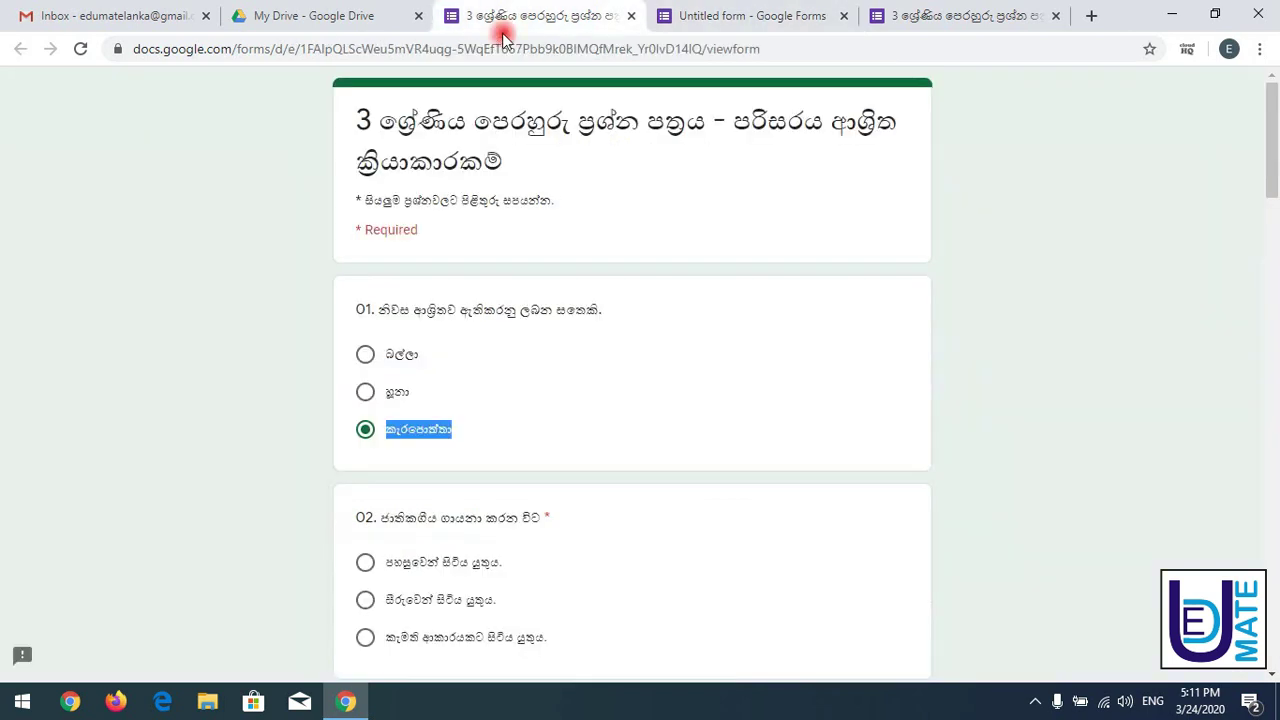
left_click_drag(362, 515, 517, 537)
key("ctrl+c")
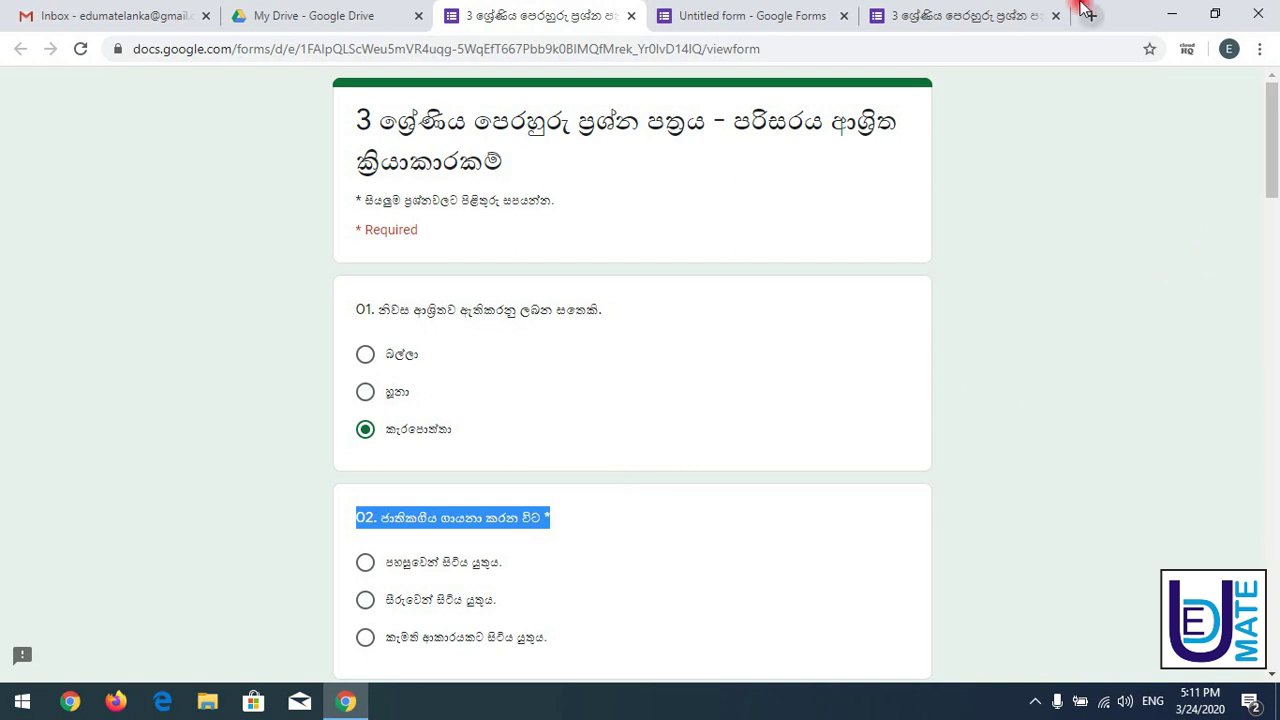
left_click(762, 14)
left_click(434, 434)
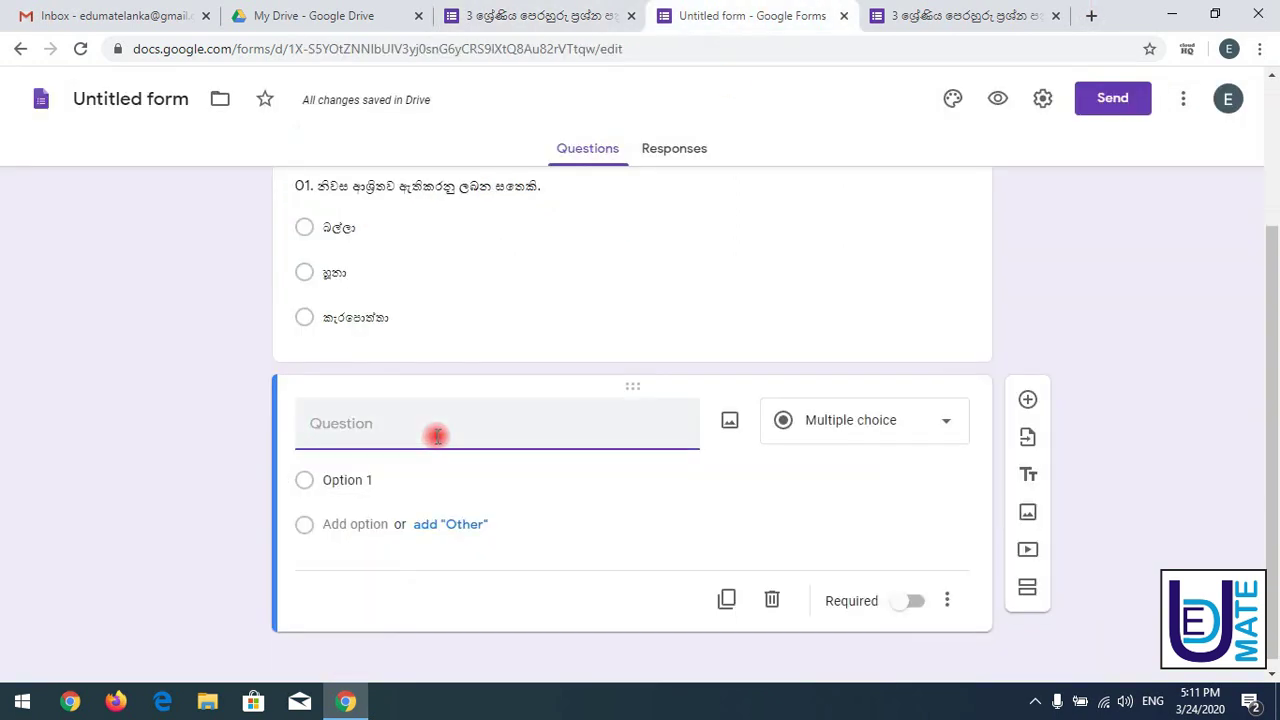
key("ctrl+v")
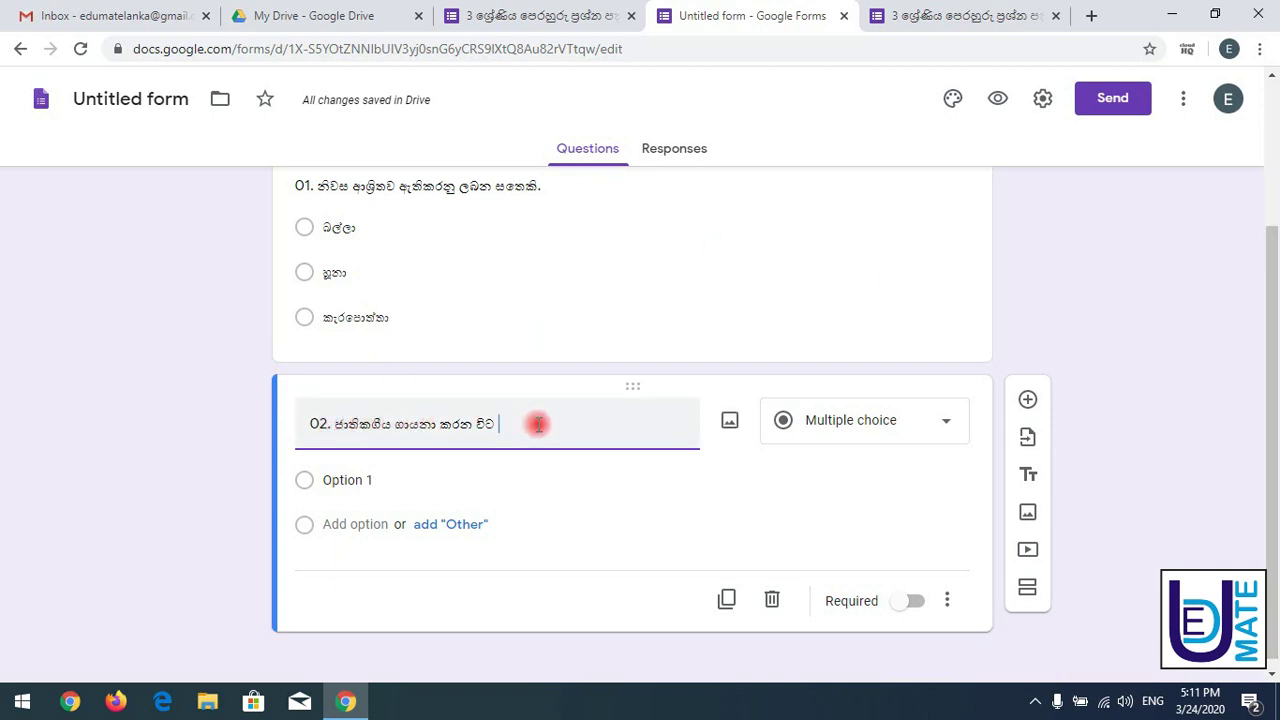
- Paste question 02's first answer from the reference quiz into its Option 1
left_click(500, 14)
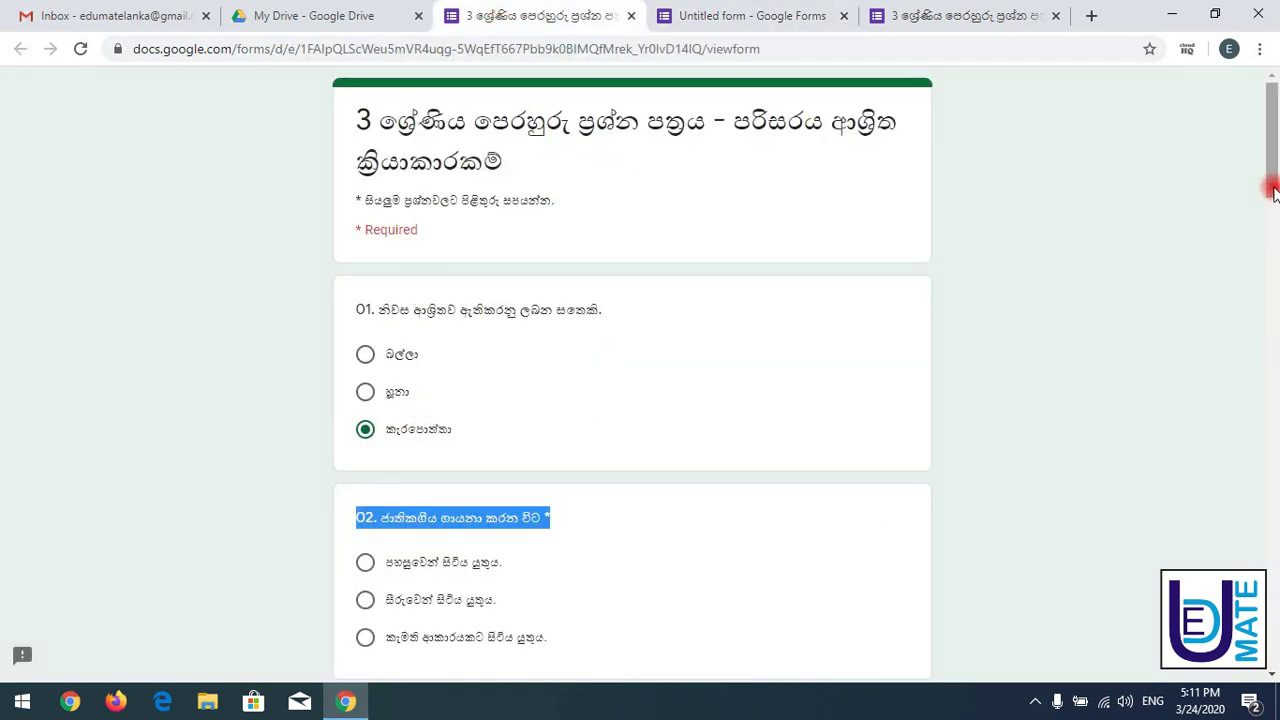
left_click_drag(1272, 190, 1271, 214)
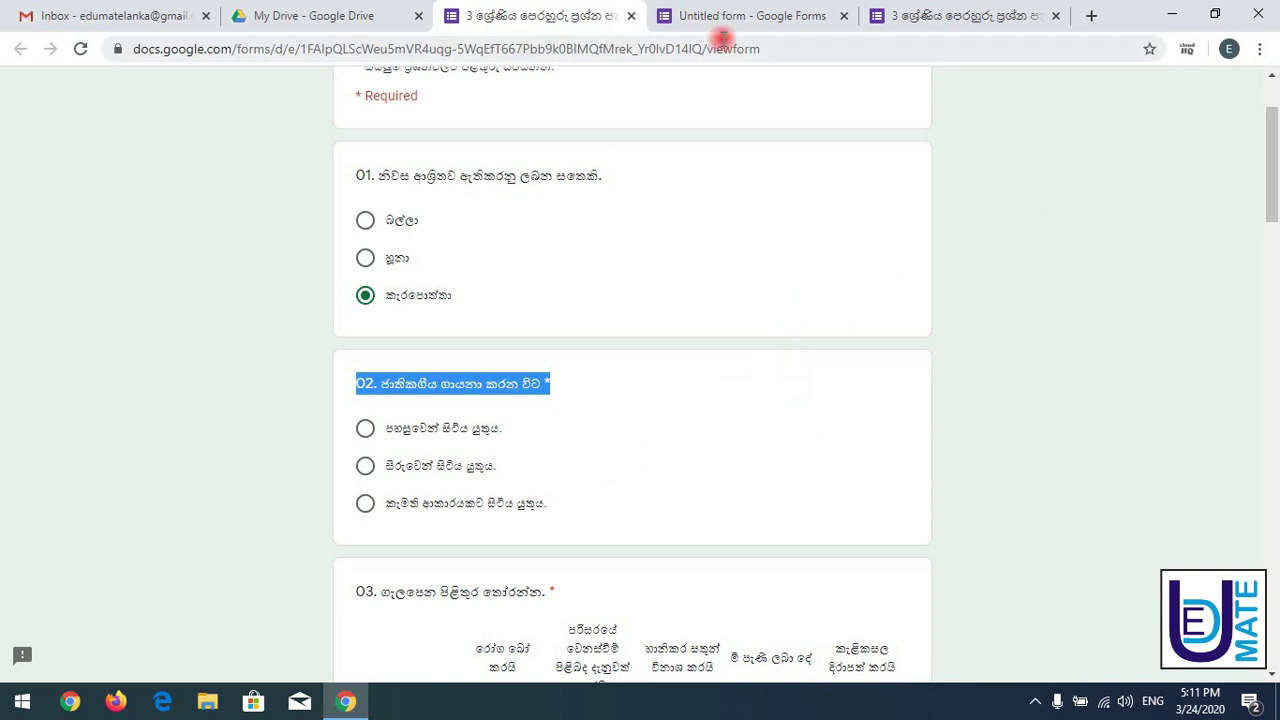
left_click(573, 408)
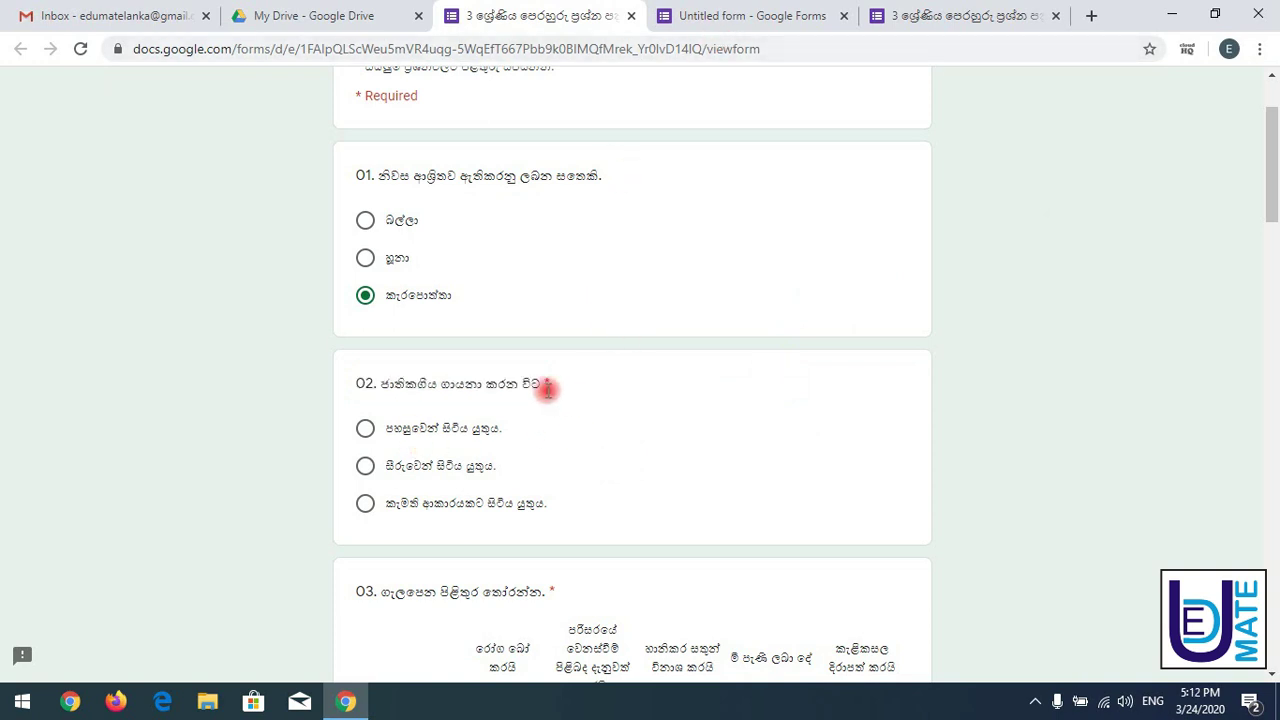
left_click_drag(547, 381, 560, 389)
left_click(549, 392)
left_click_drag(370, 92, 457, 114)
left_click(555, 388)
left_click_drag(388, 428, 510, 432)
key("ctrl+c")
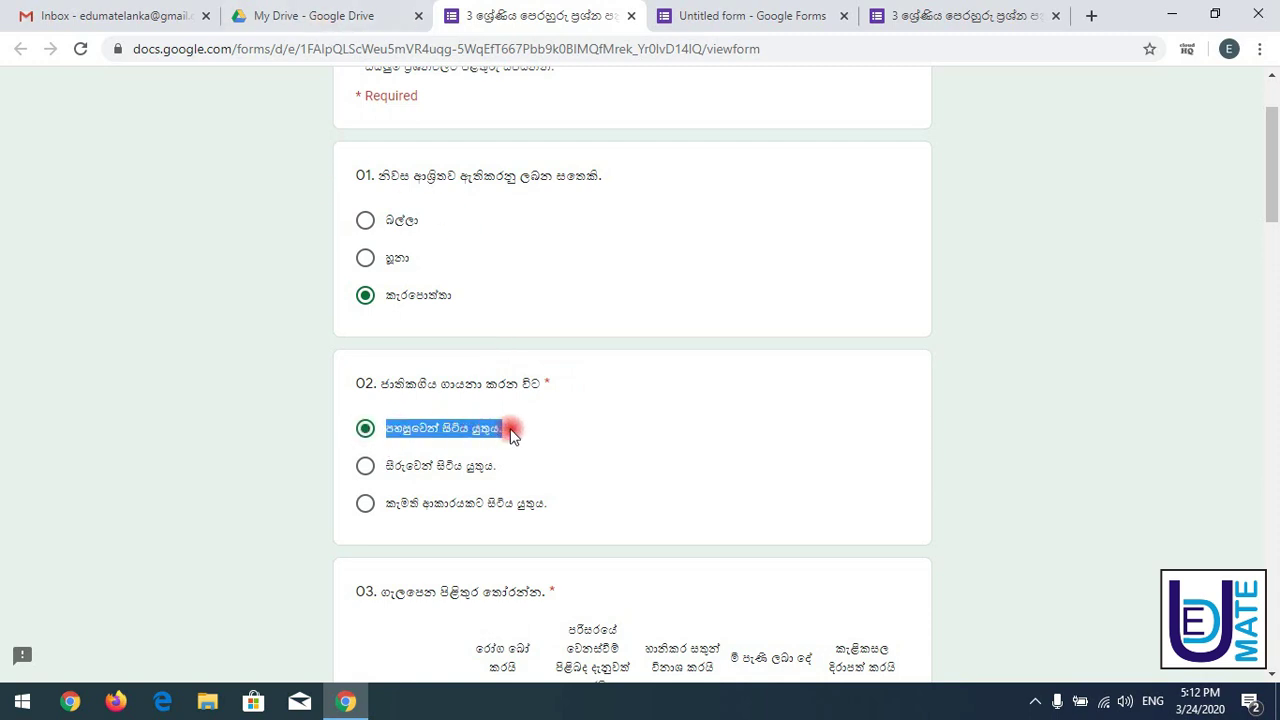
left_click(766, 14)
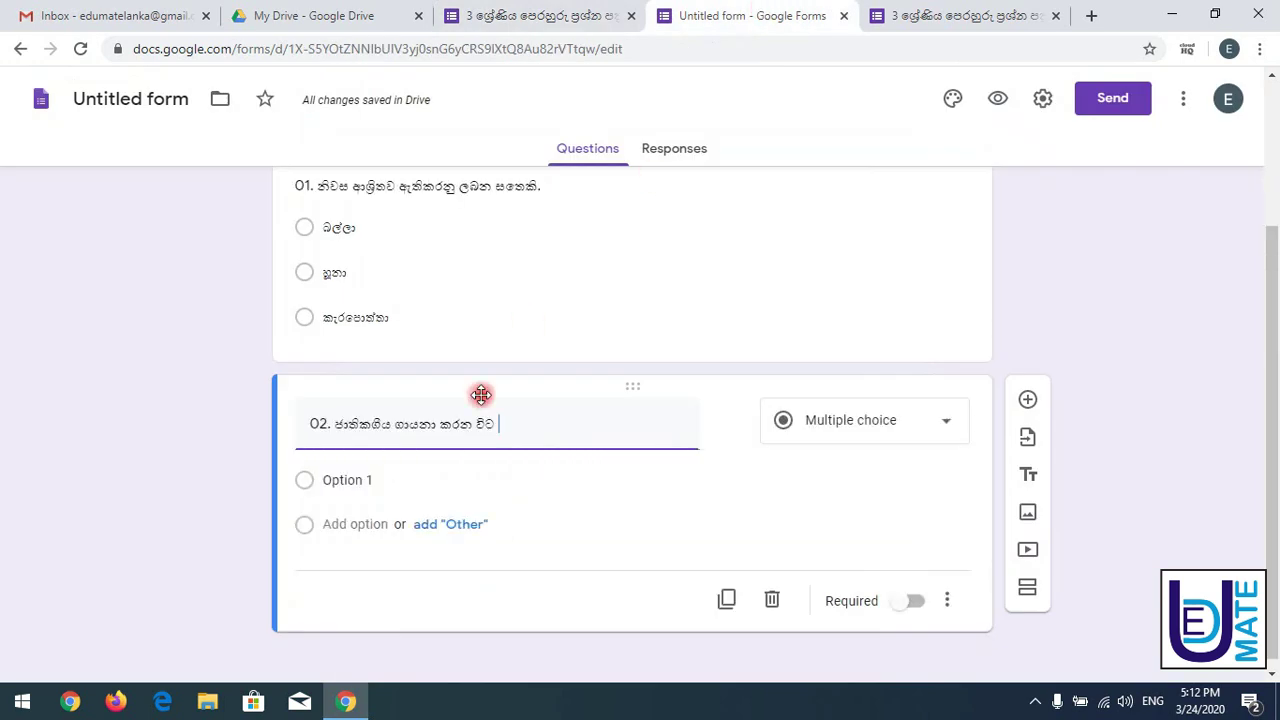
left_click(349, 484)
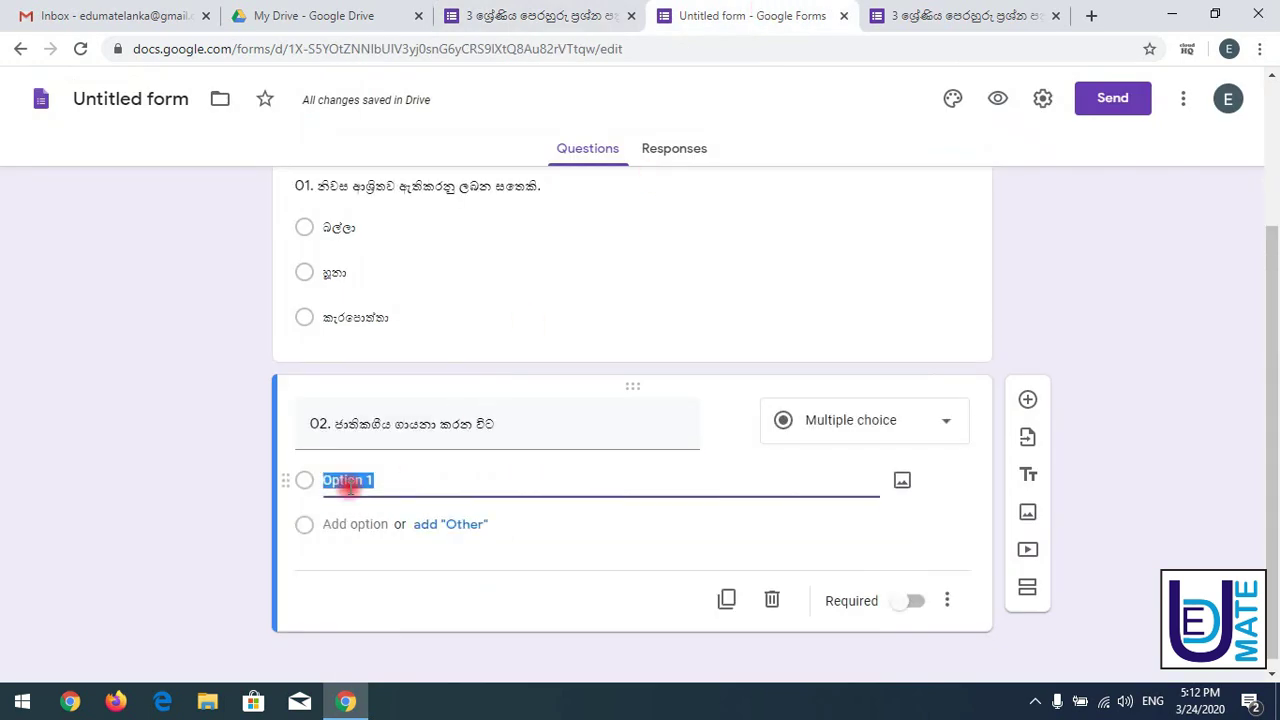
key("ctrl+v")
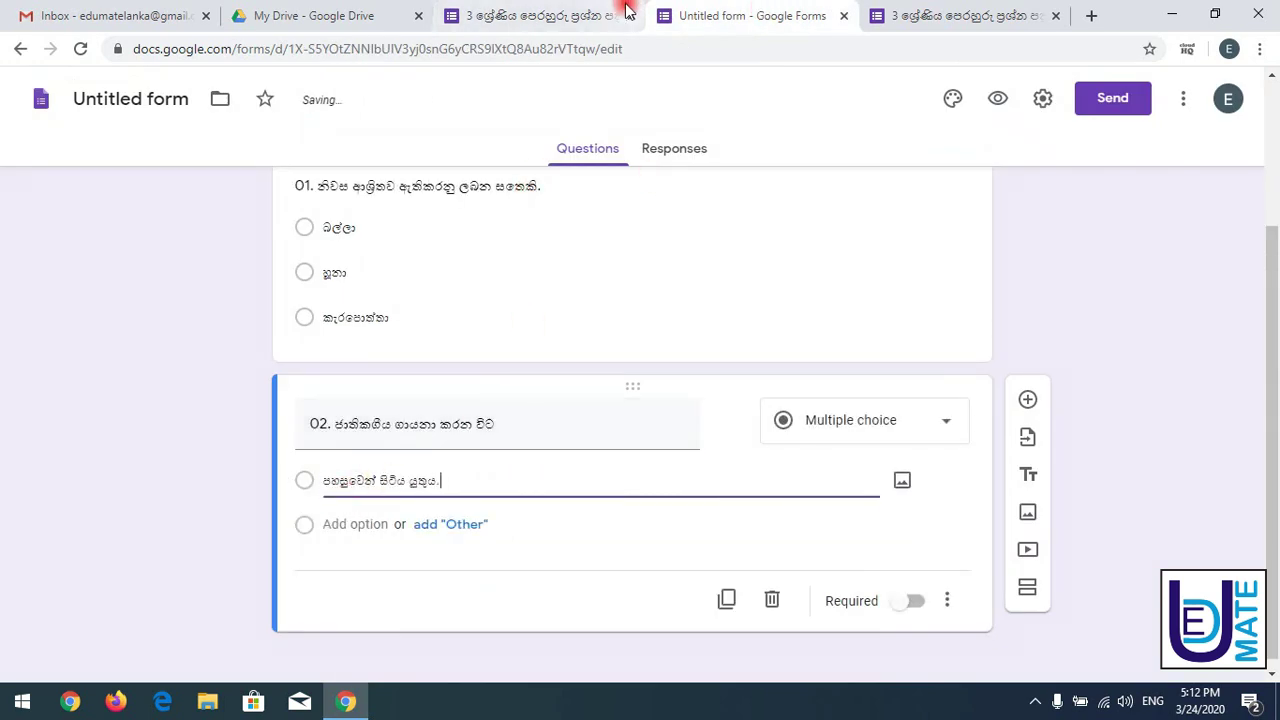
- Add question 02's second answer option, copied from the reference quiz
left_click(588, 12)
left_click(384, 464)
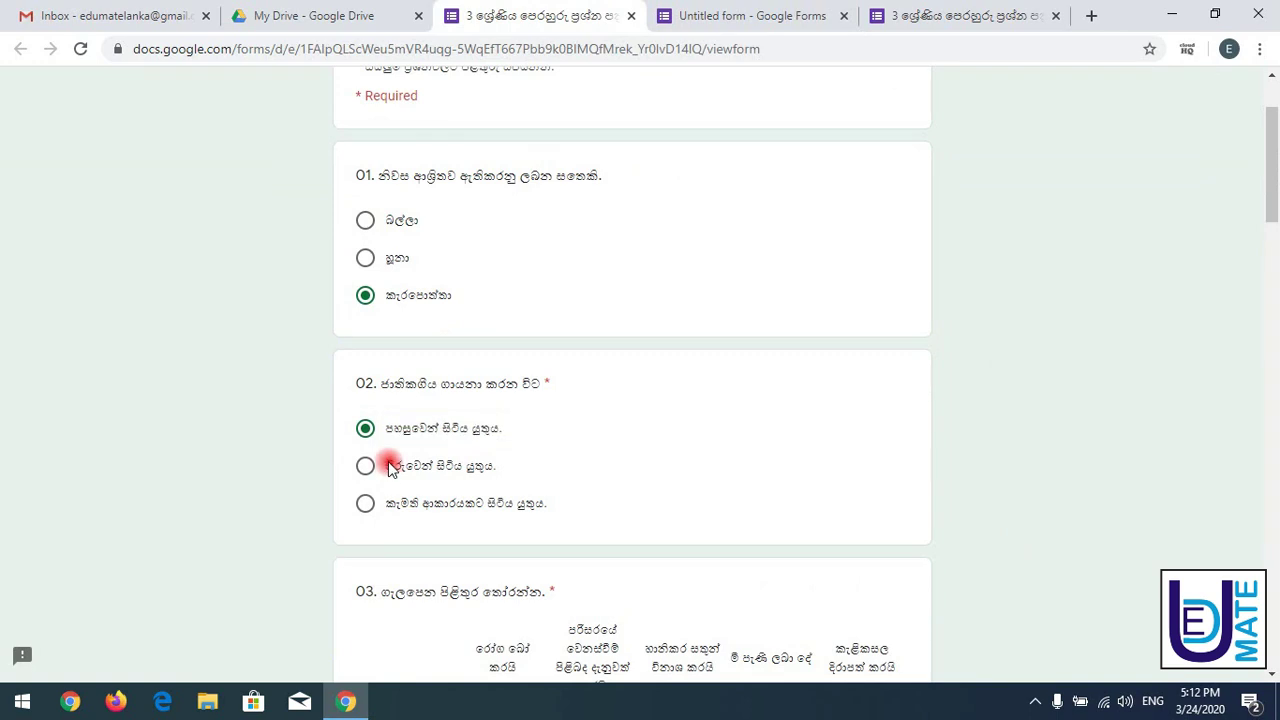
triple_click(508, 462)
key("ctrl+c")
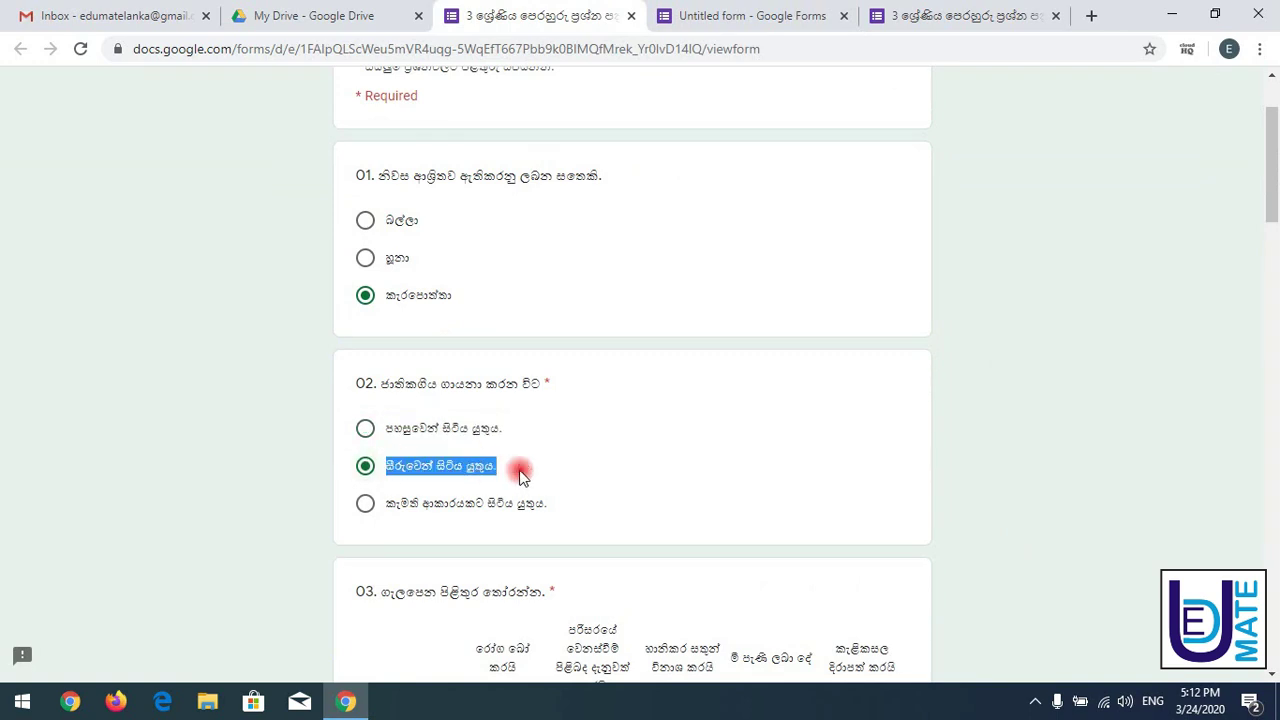
left_click(752, 15)
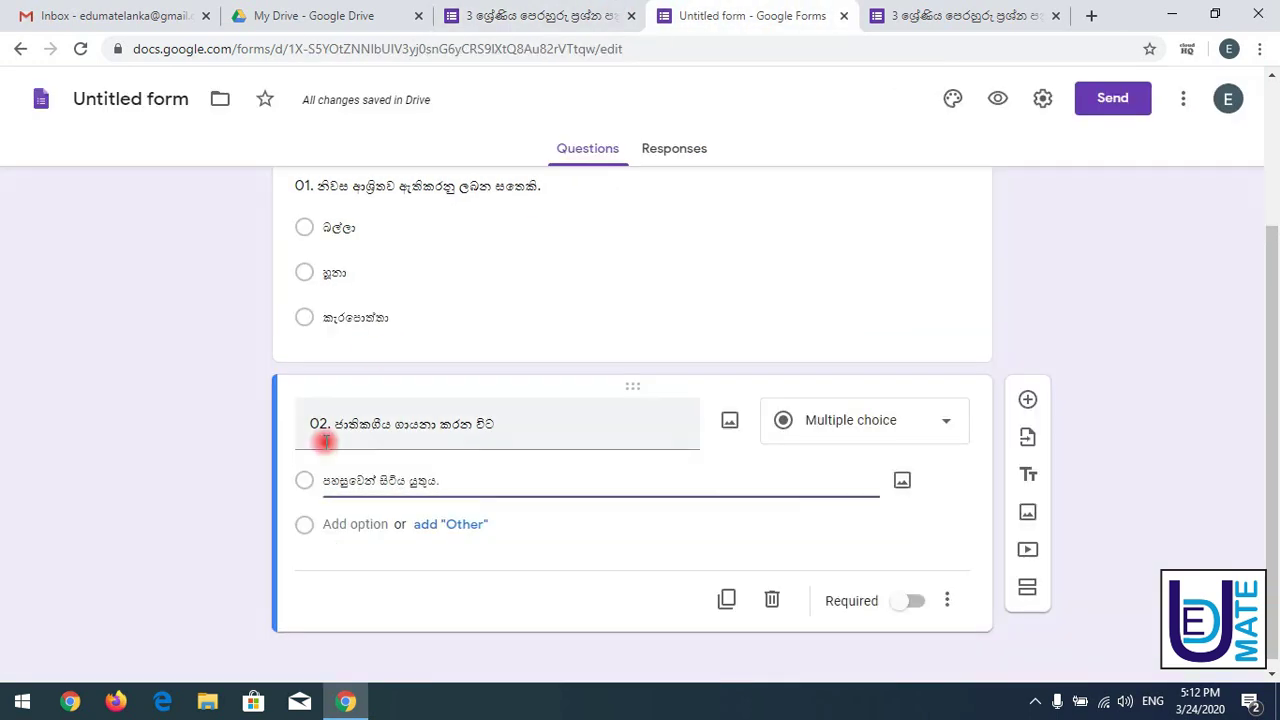
left_click(350, 524)
key("ctrl+v")
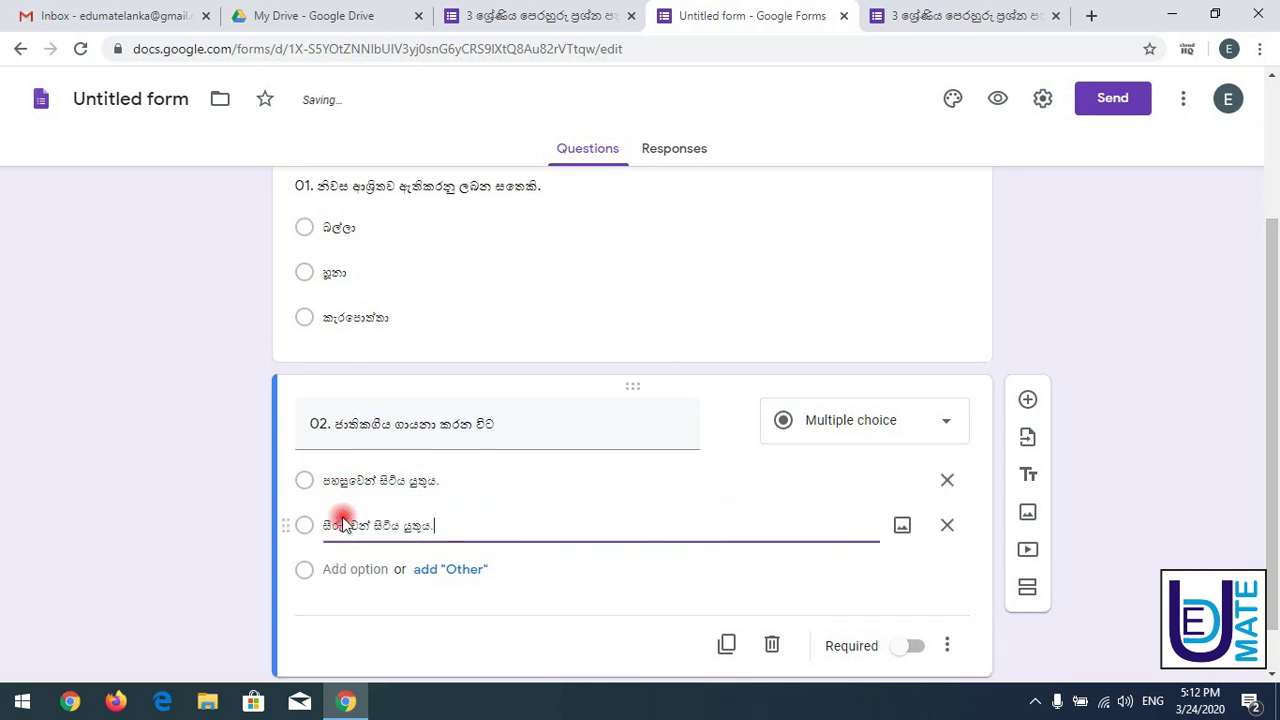
- Add question 02's third answer option, copied from the reference quiz
left_click(518, 12)
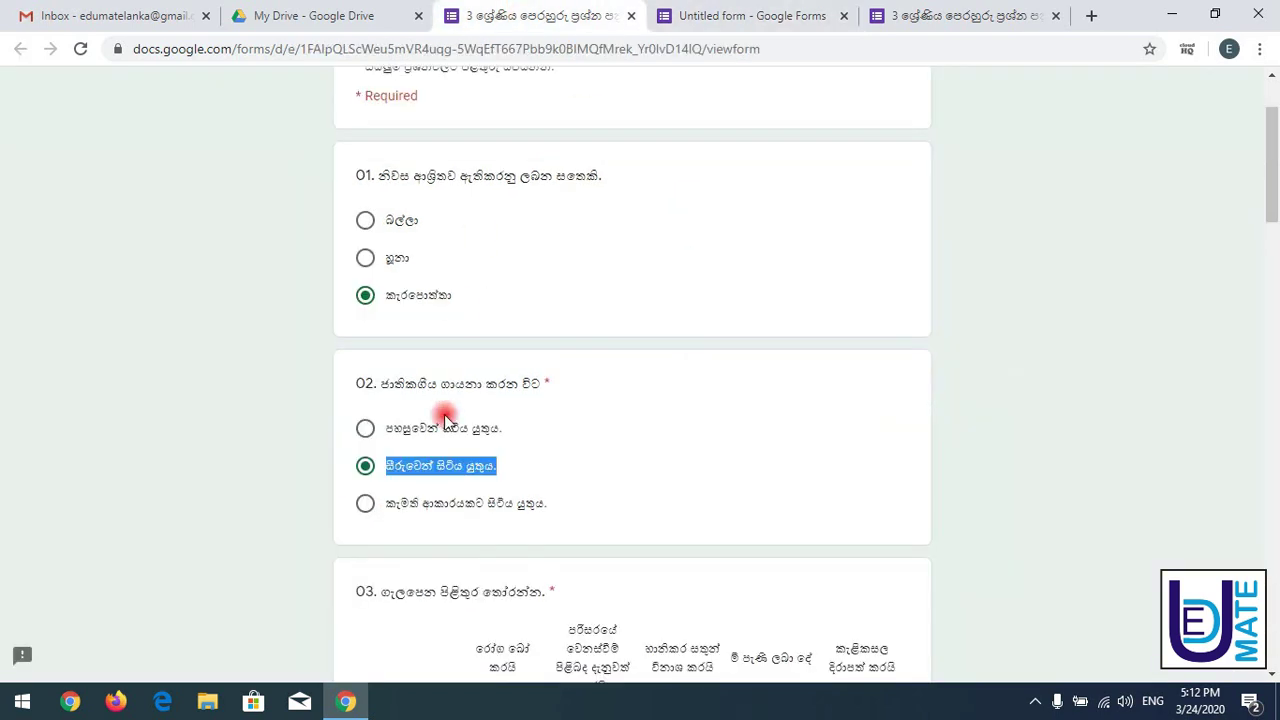
left_click_drag(390, 510, 567, 513)
key("ctrl+c")
left_click(676, 15)
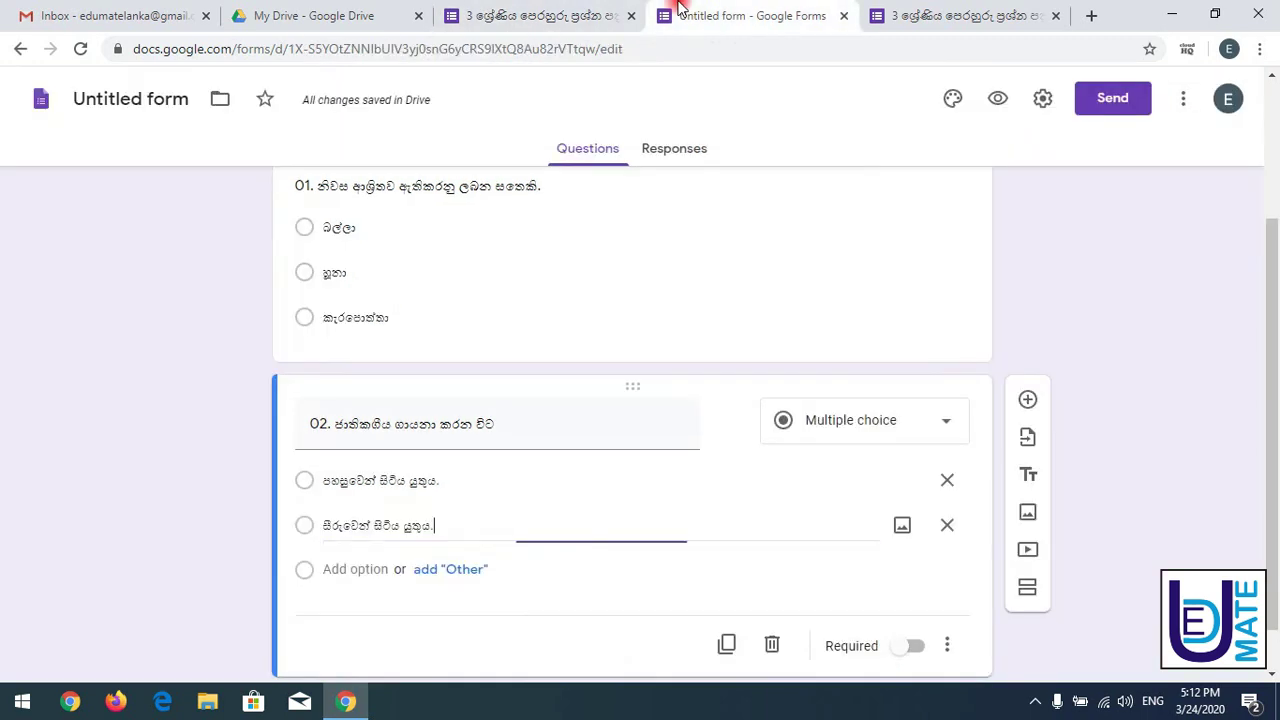
left_click(354, 569)
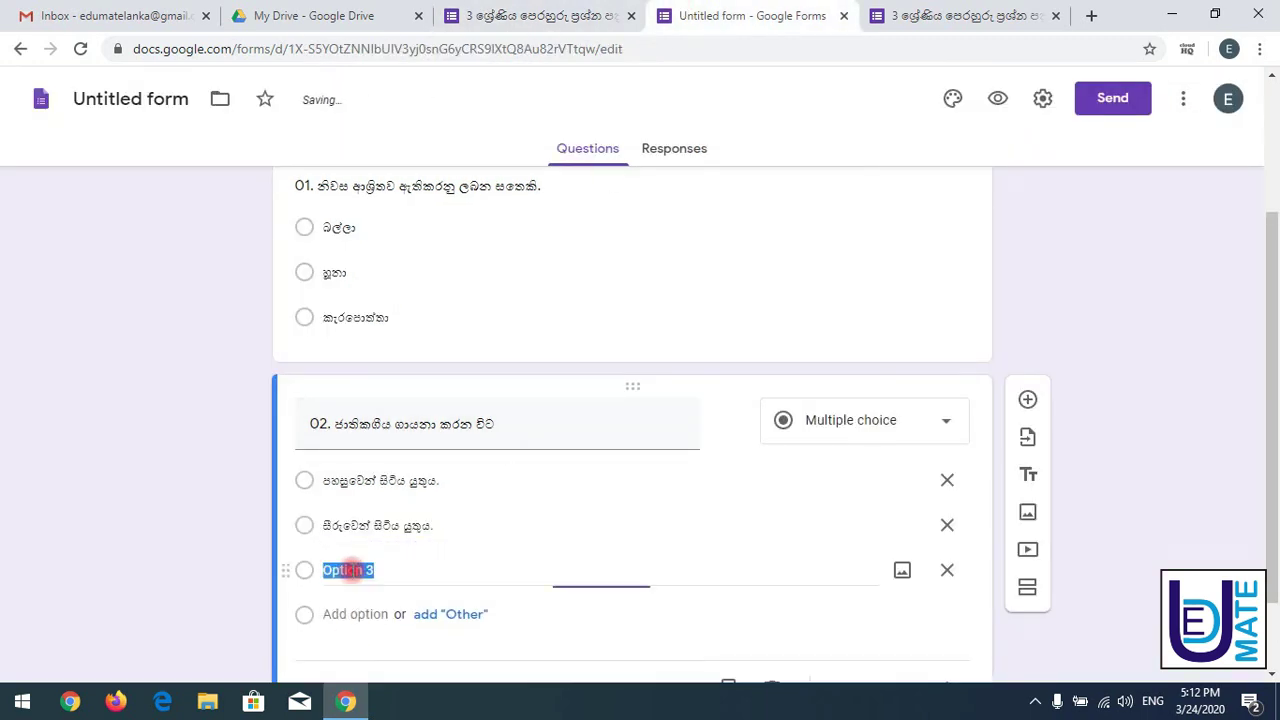
key("ctrl+v")
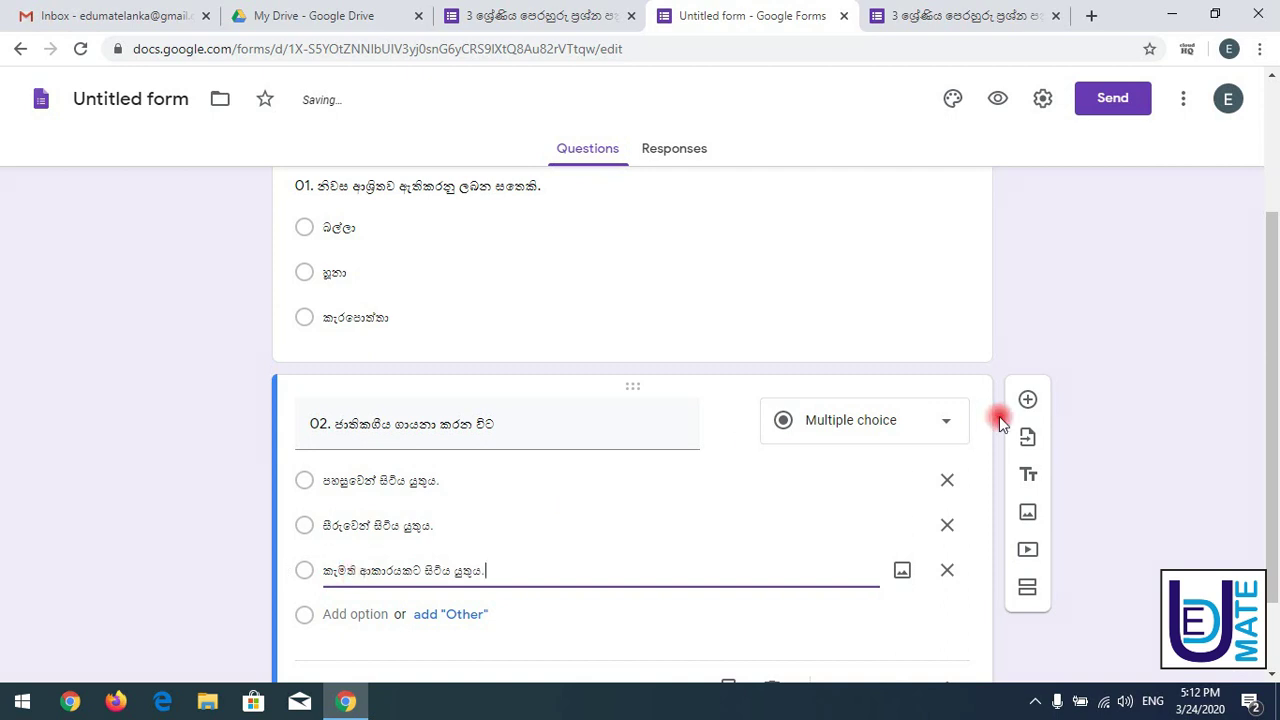
left_click_drag(1272, 287, 1257, 354)
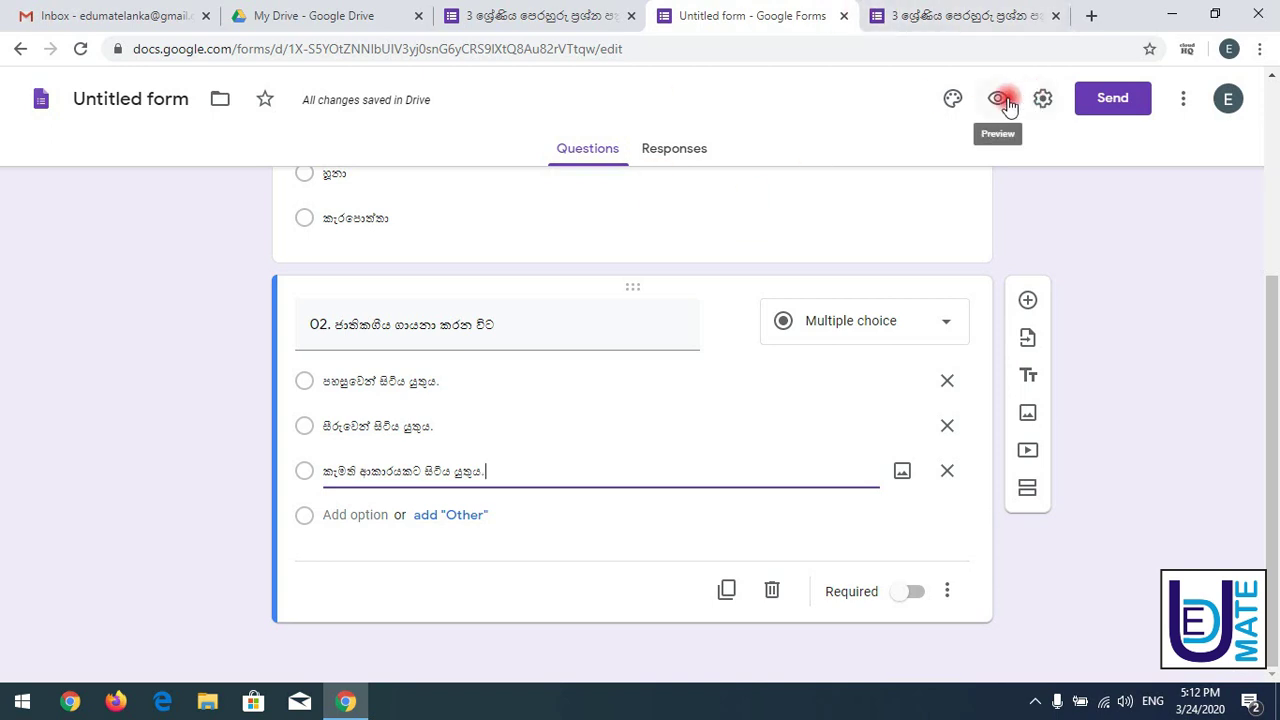
left_click(957, 12)
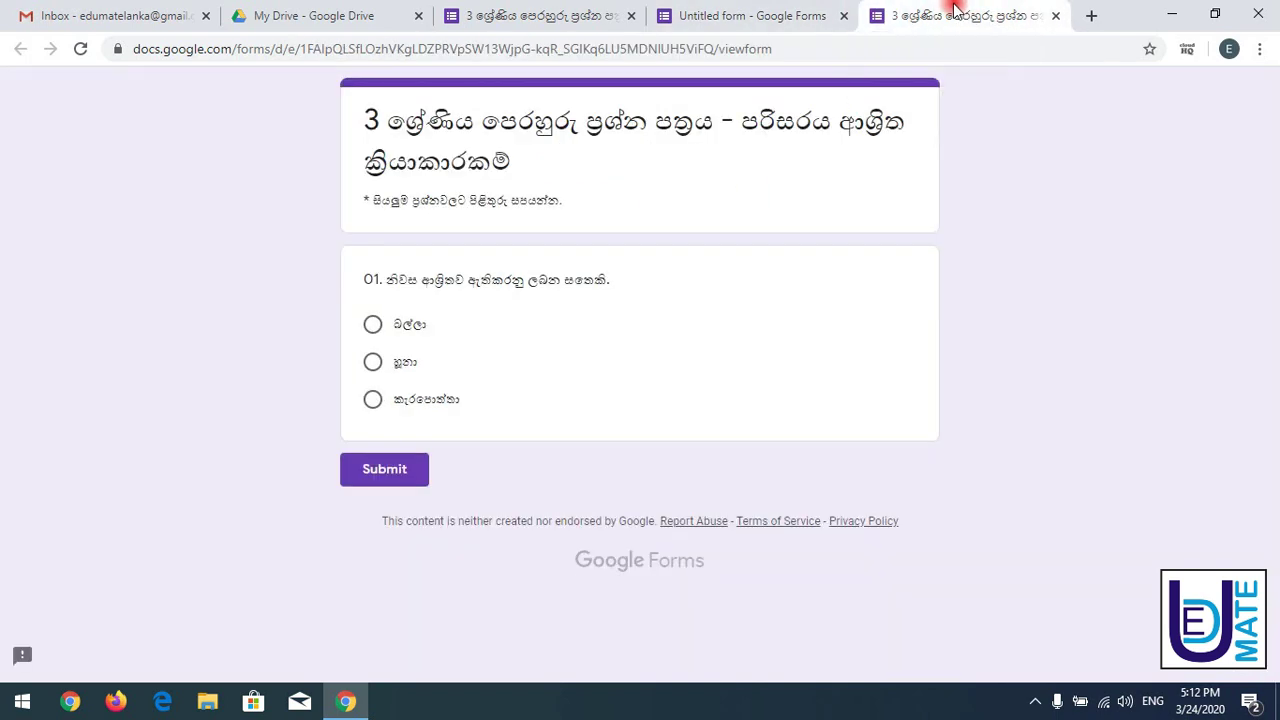
left_click(80, 49)
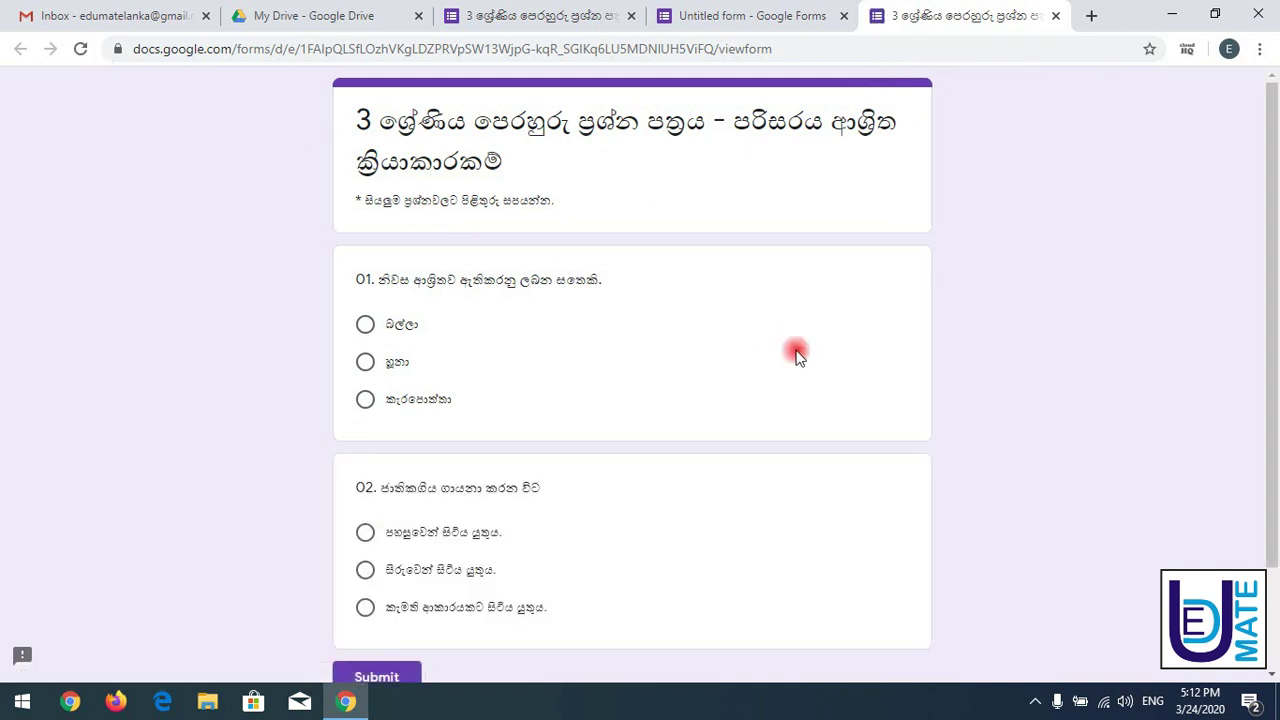
scroll(1260, 300, "down", 2)
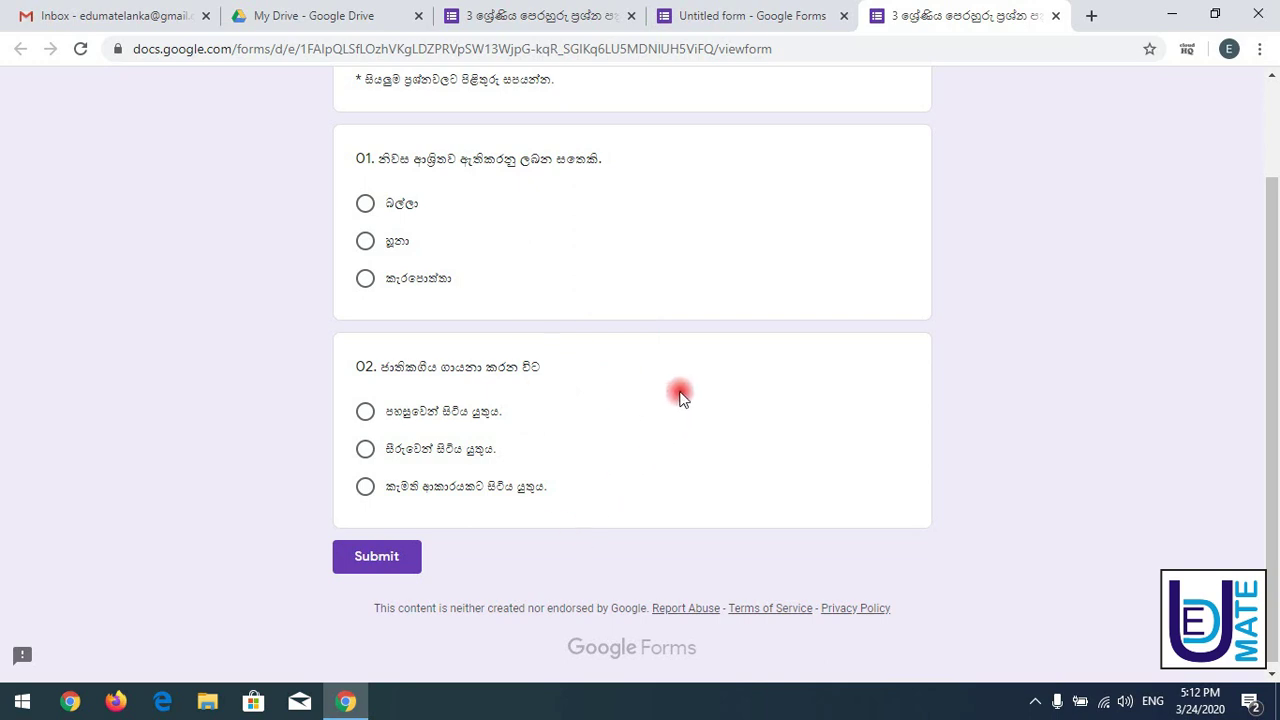
left_click(723, 12)
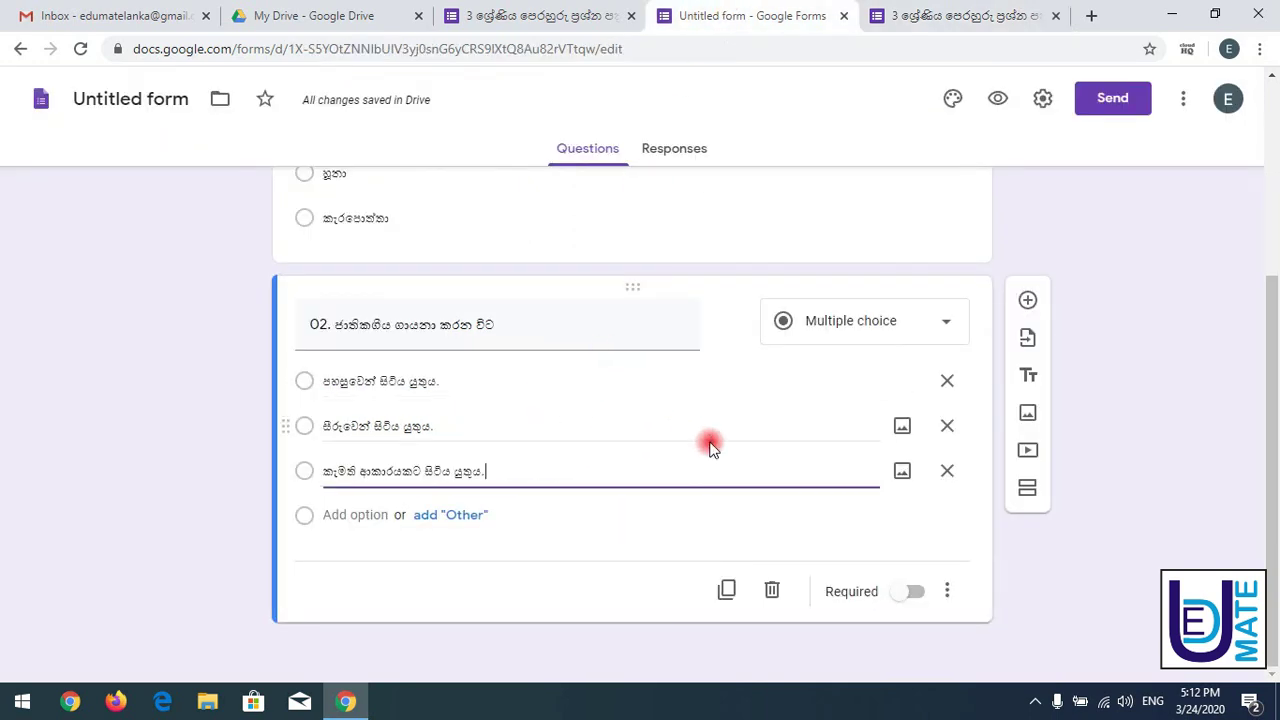
- Check which reference quiz questions carry the required asterisk
left_click(528, 12)
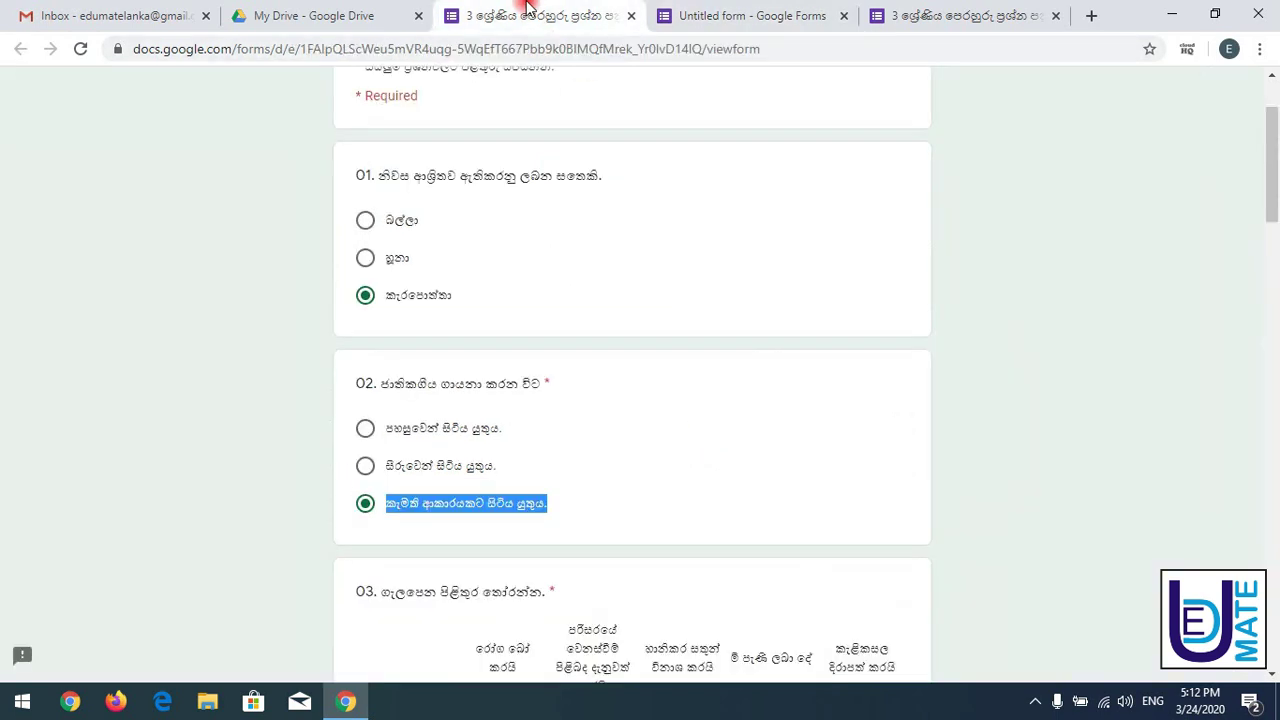
left_click(548, 382)
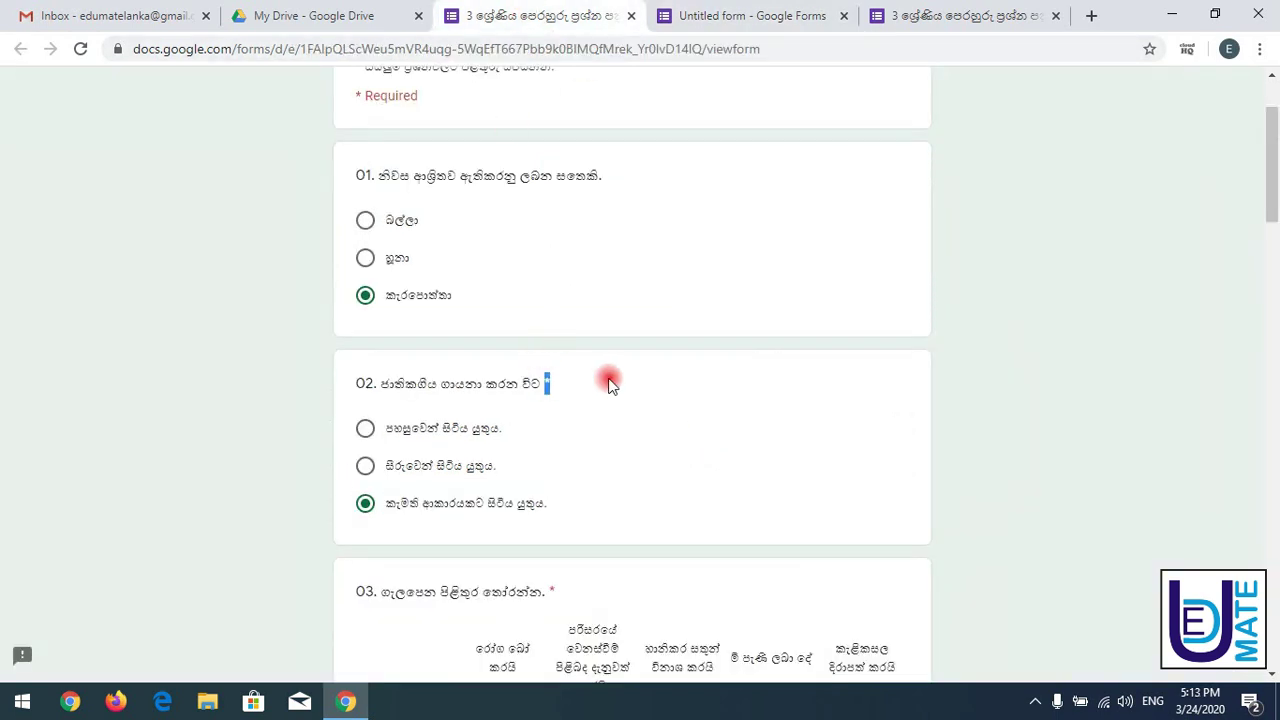
left_click(720, 10)
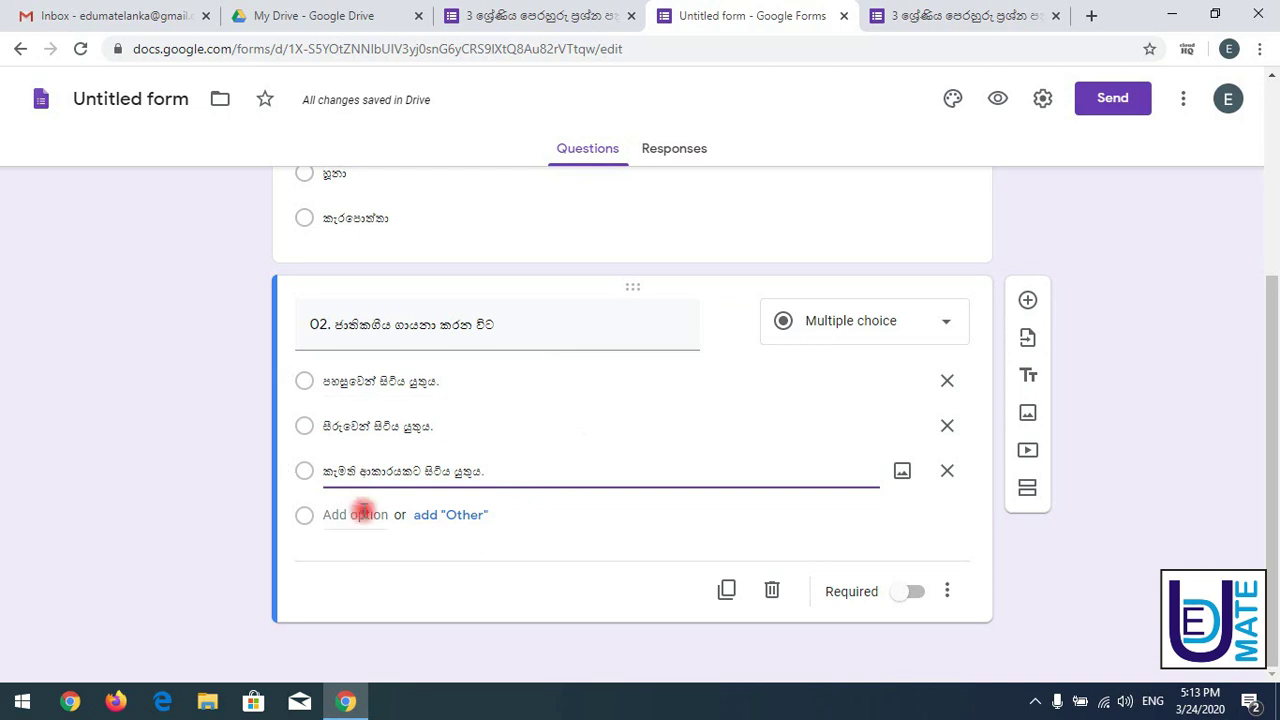
left_click(522, 6)
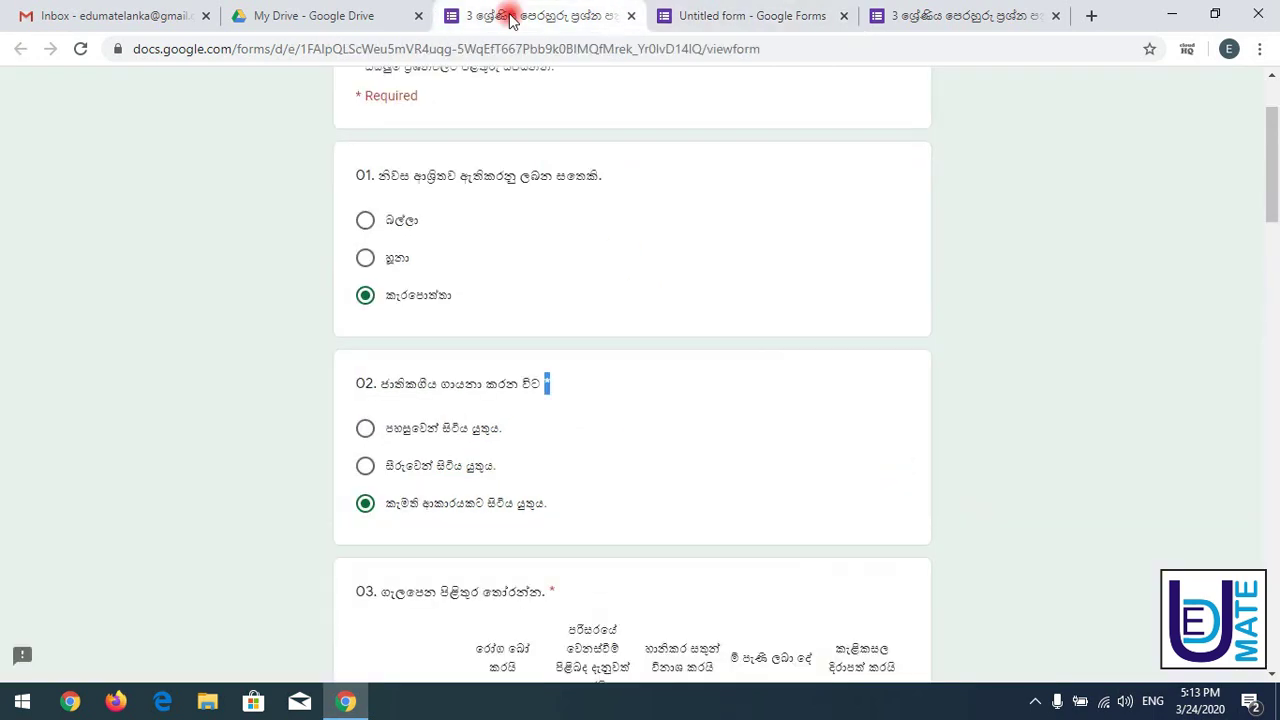
left_click_drag(527, 556, 415, 113)
left_click(414, 110)
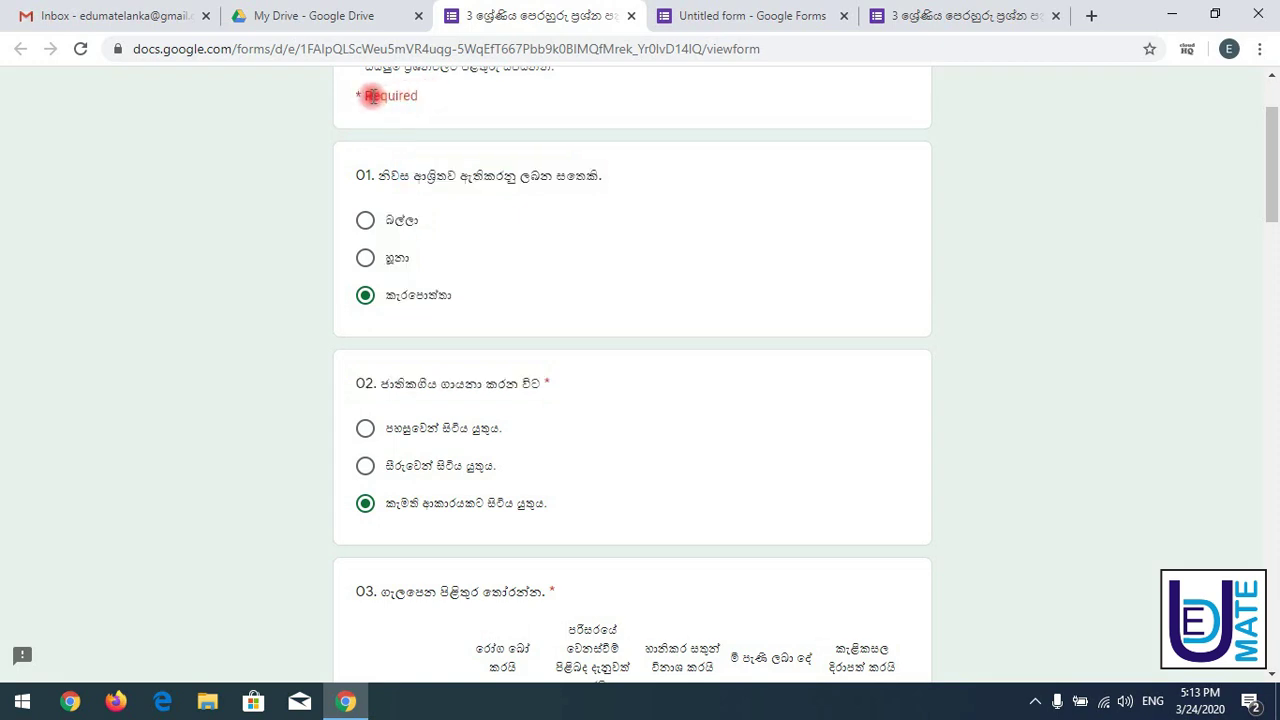
double_click(356, 96)
double_click(552, 590)
- Turn on Required for question 02 and bring up the live form view
left_click(755, 16)
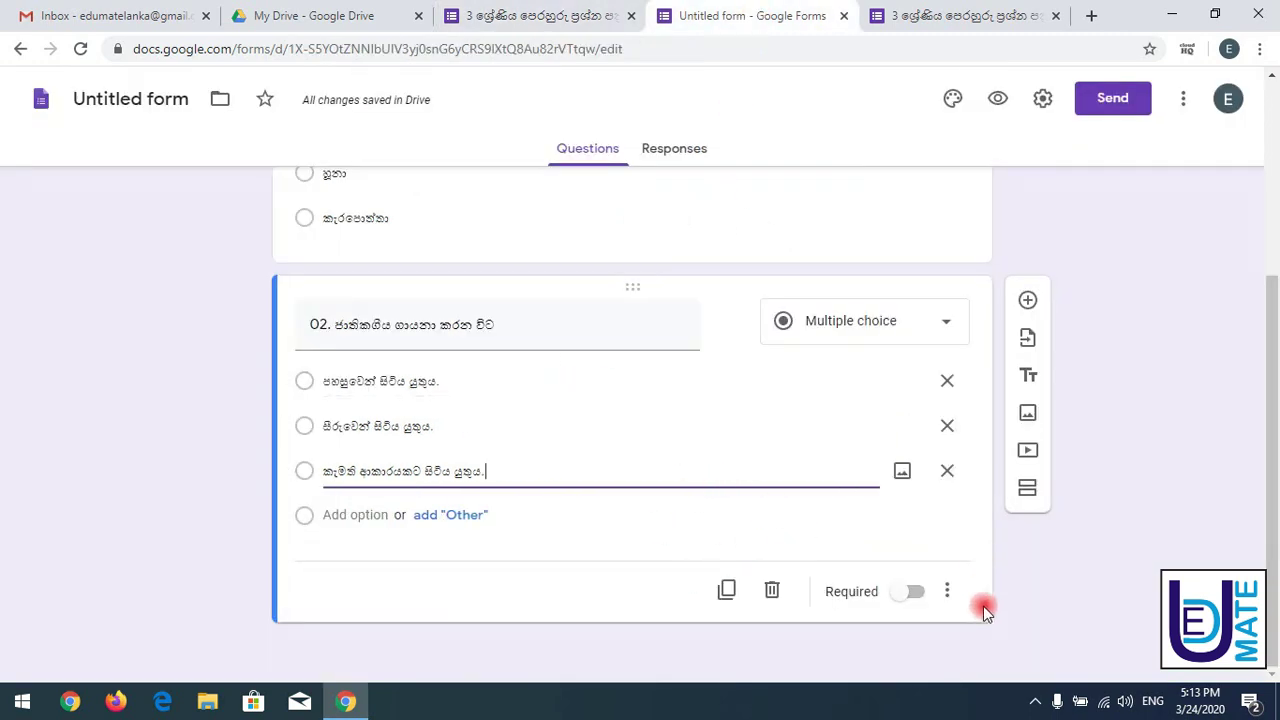
left_click(914, 592)
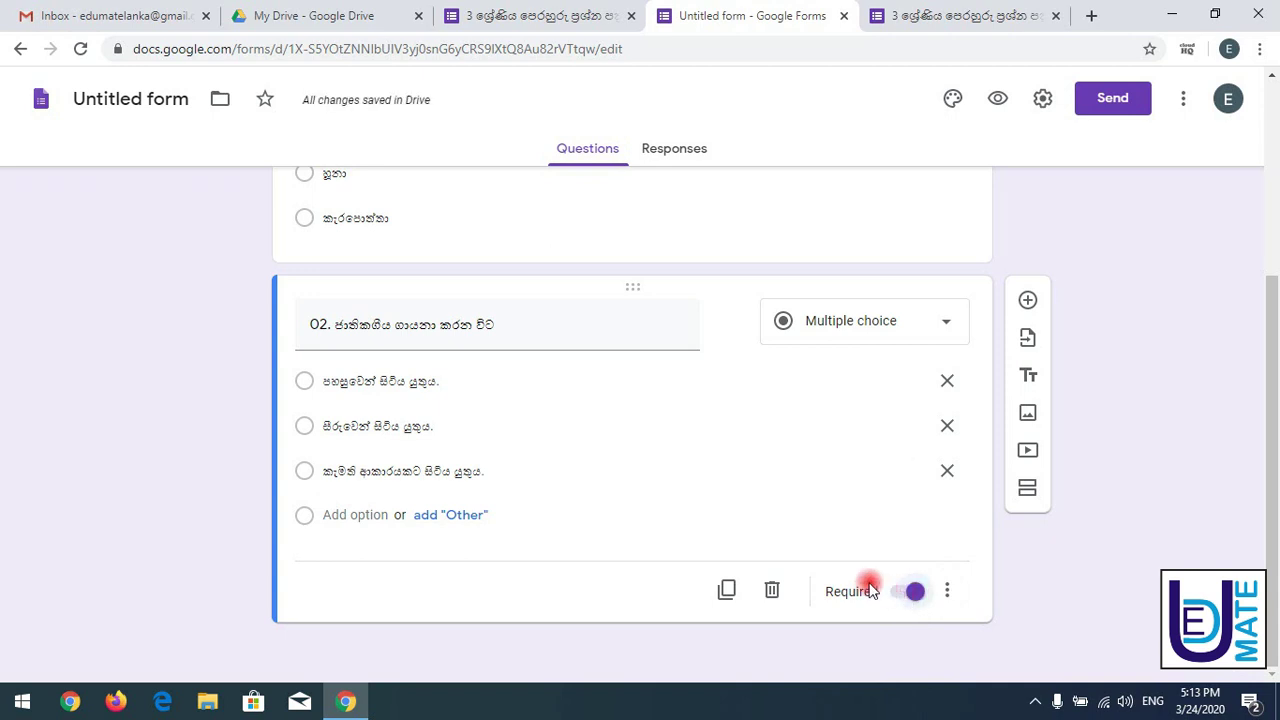
left_click(960, 16)
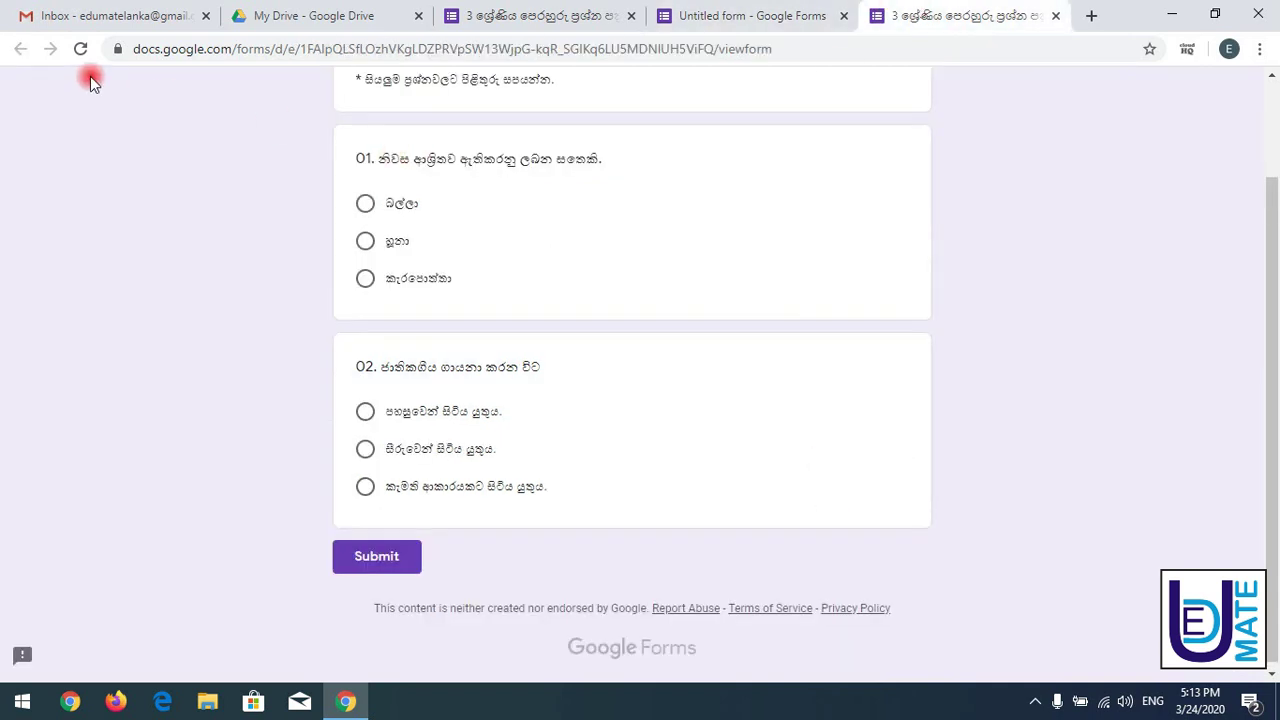
- Reload the live form, answer question 01, and submit to trigger question 02's required error
left_click(84, 49)
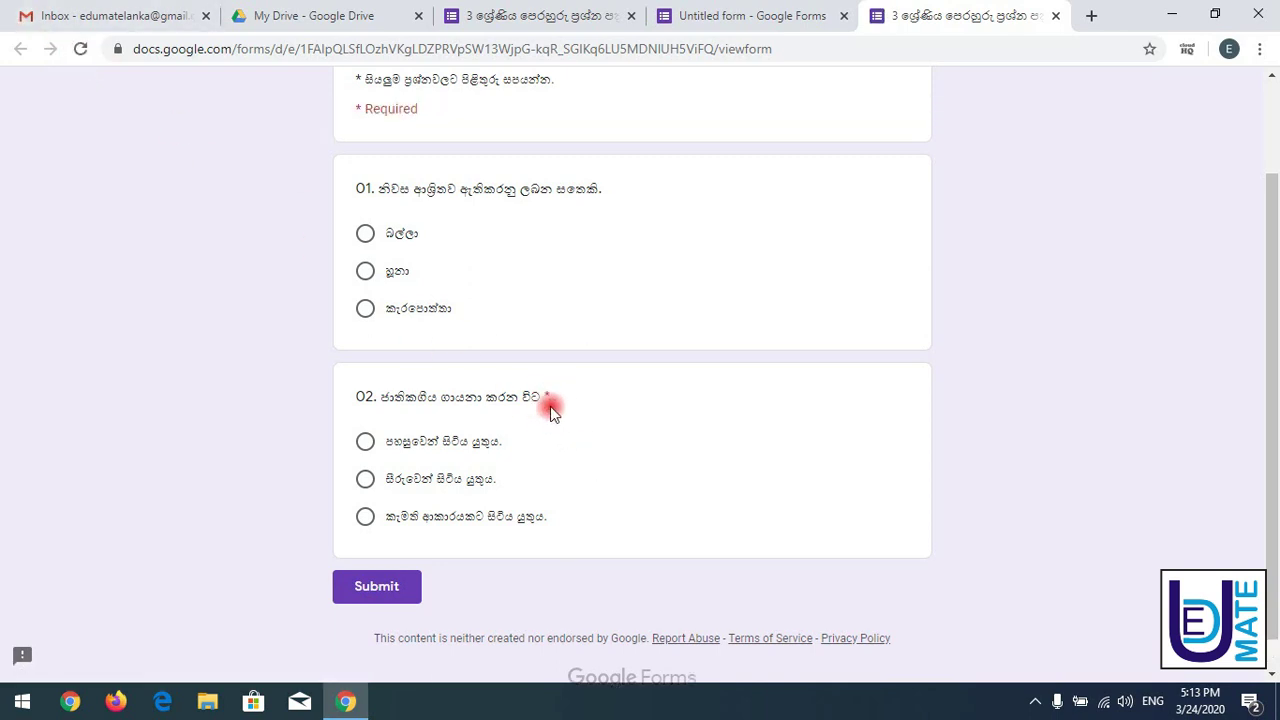
scroll(1262, 318, "up", 1)
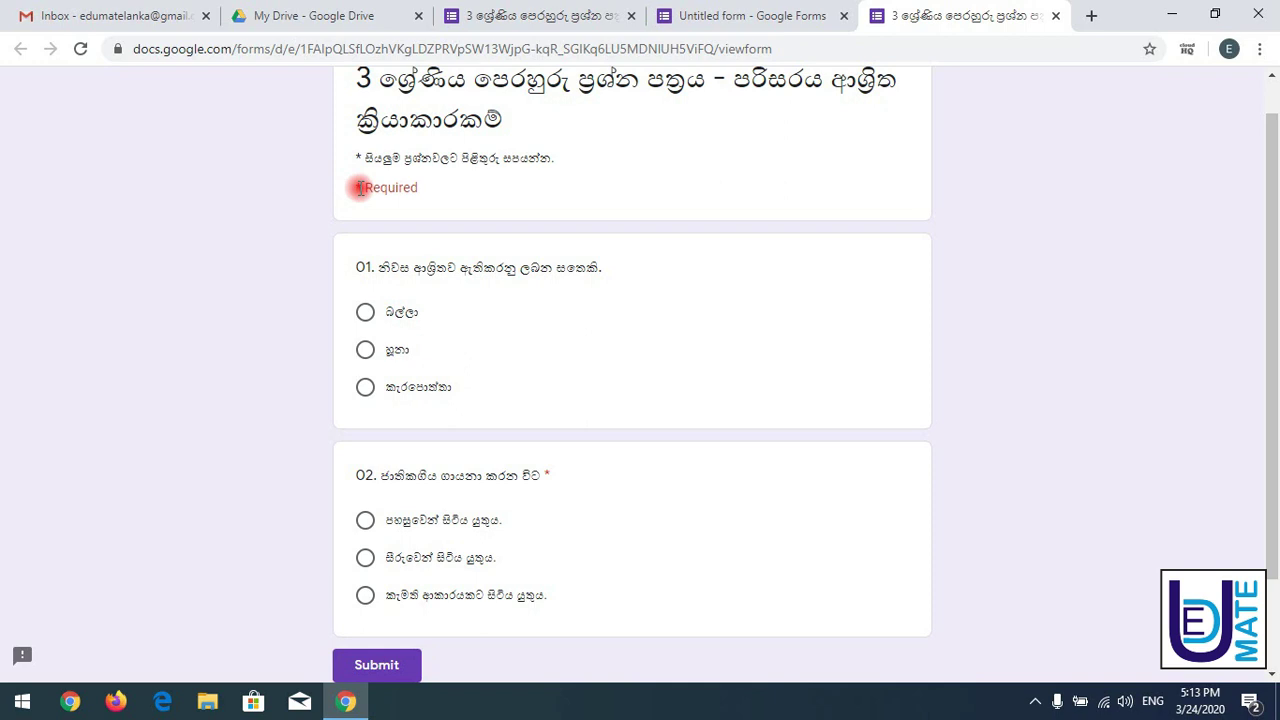
left_click_drag(359, 188, 391, 163)
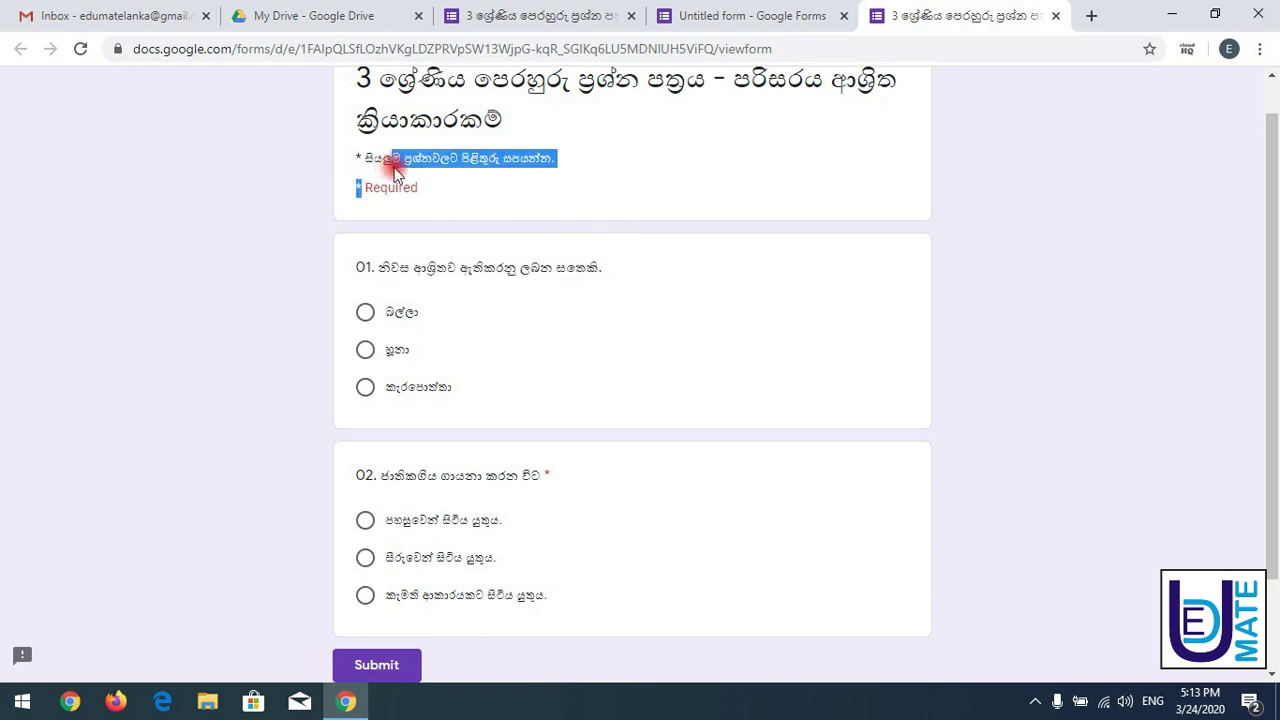
left_click_drag(1271, 243, 1271, 315)
left_click(968, 245)
left_click(362, 254)
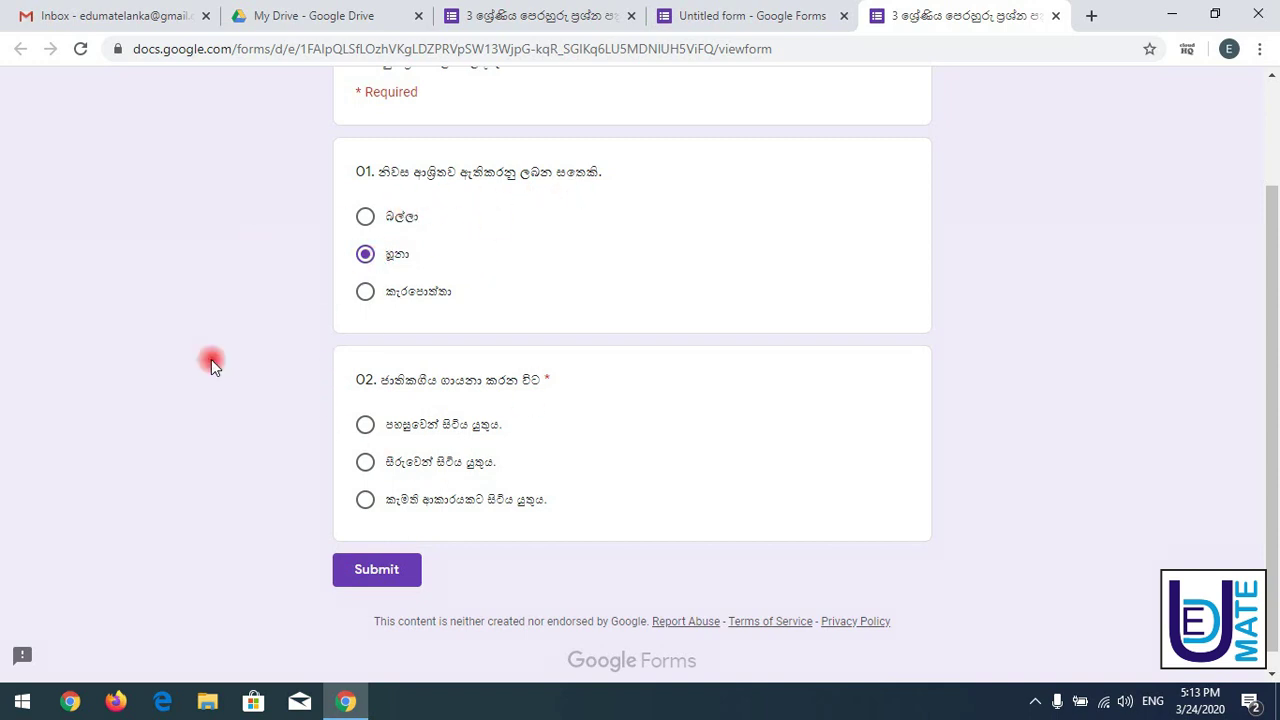
left_click(371, 569)
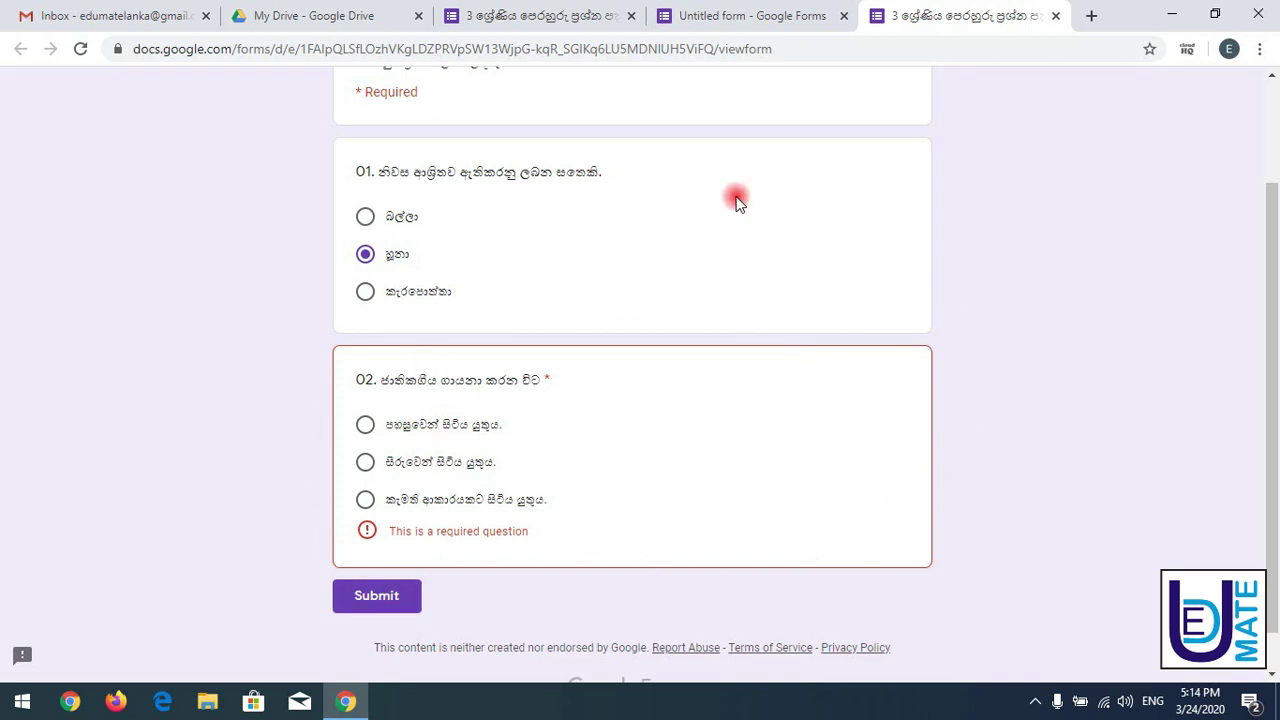
- Move between the editor and live form, ending back on the reference quiz
left_click(745, 25)
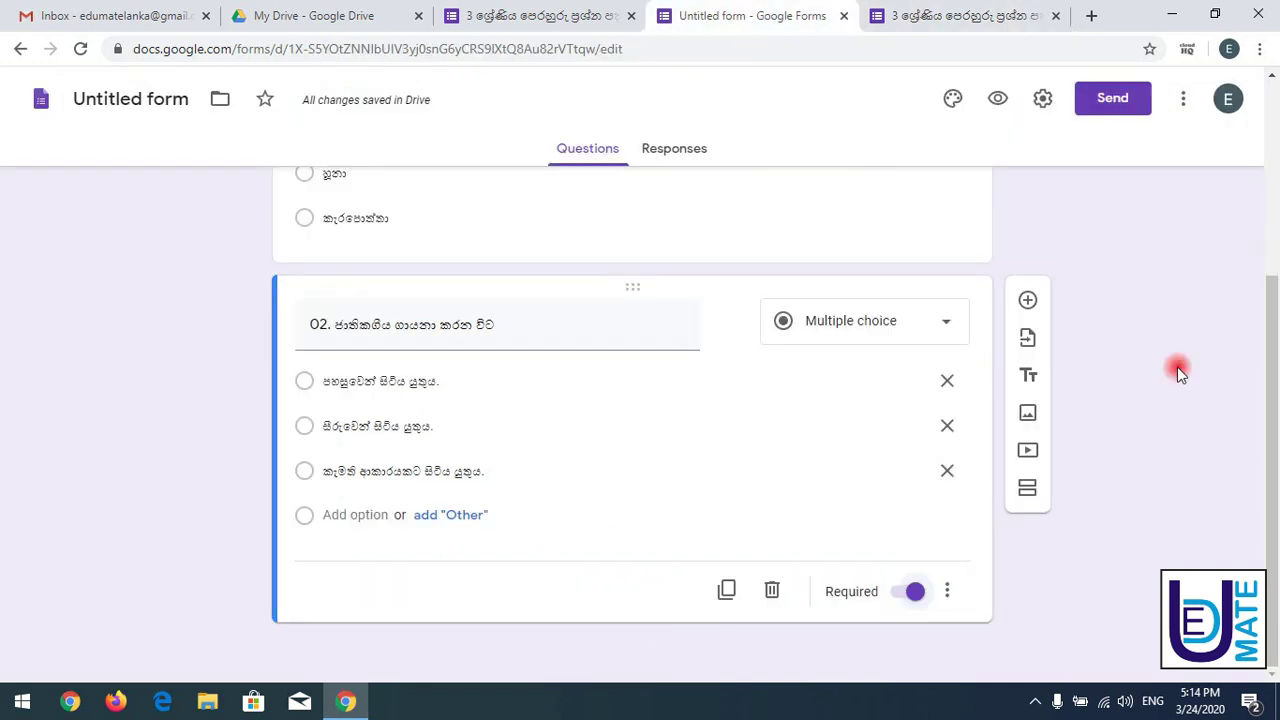
left_click(508, 12)
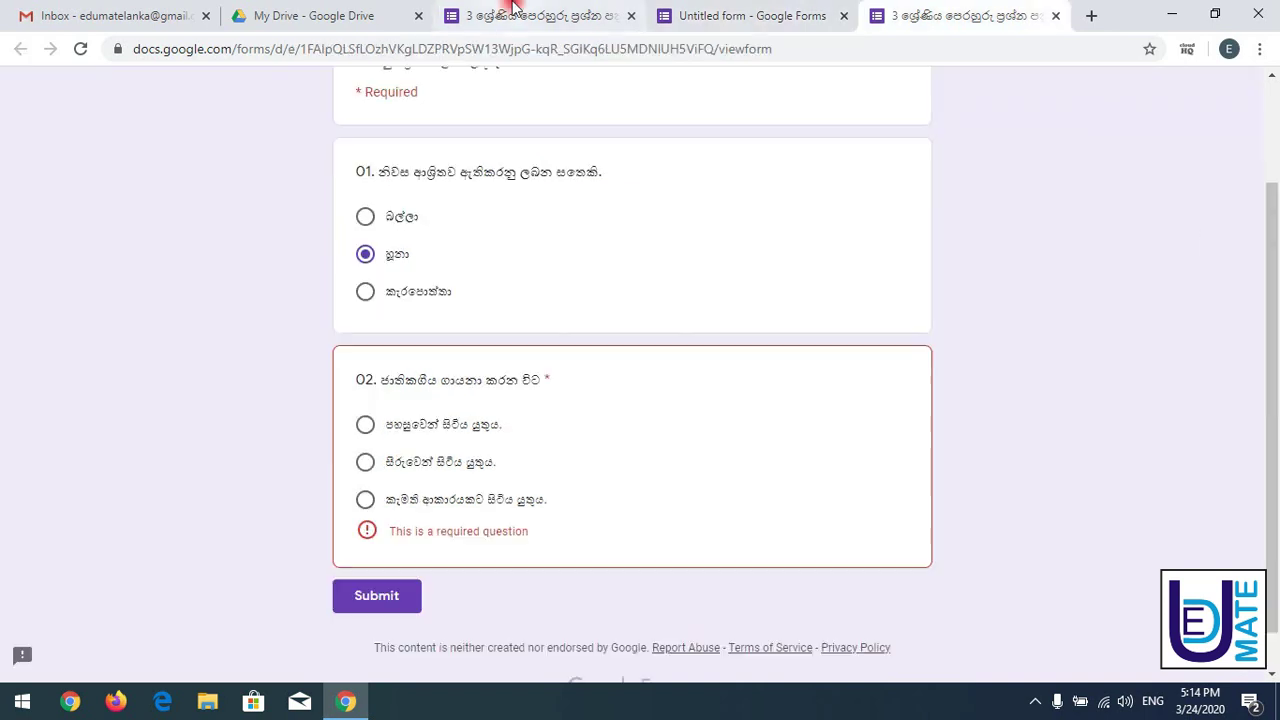
left_click(1008, 12)
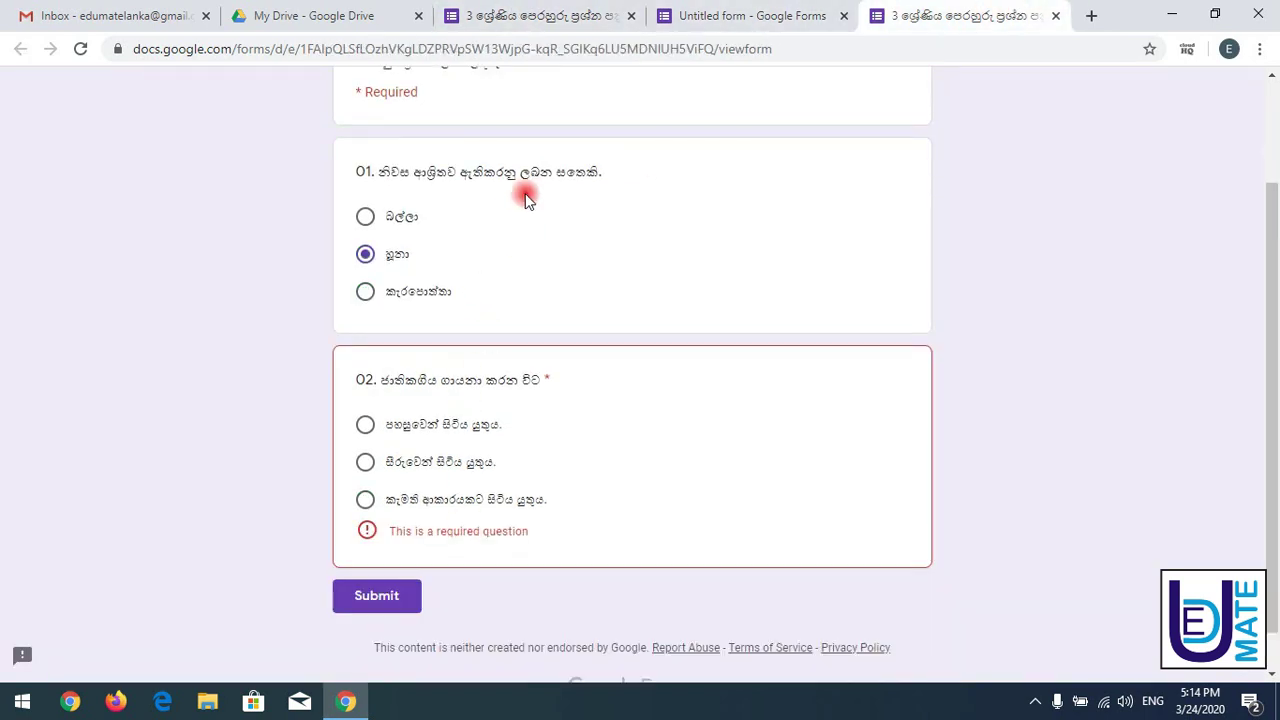
left_click(530, 14)
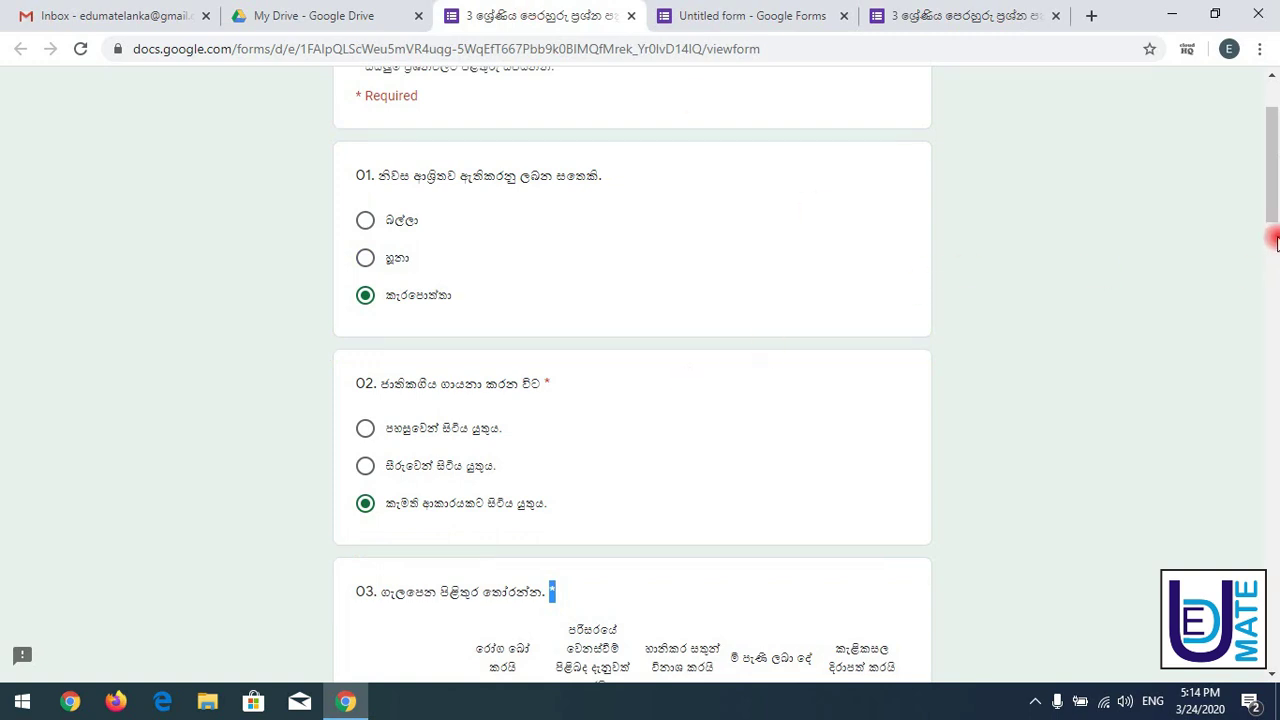
- Paste '03. ගැලපෙන පිළිතුර තෝරන්න.' as the title of a new question after question 02
left_click_drag(1271, 200, 1272, 277)
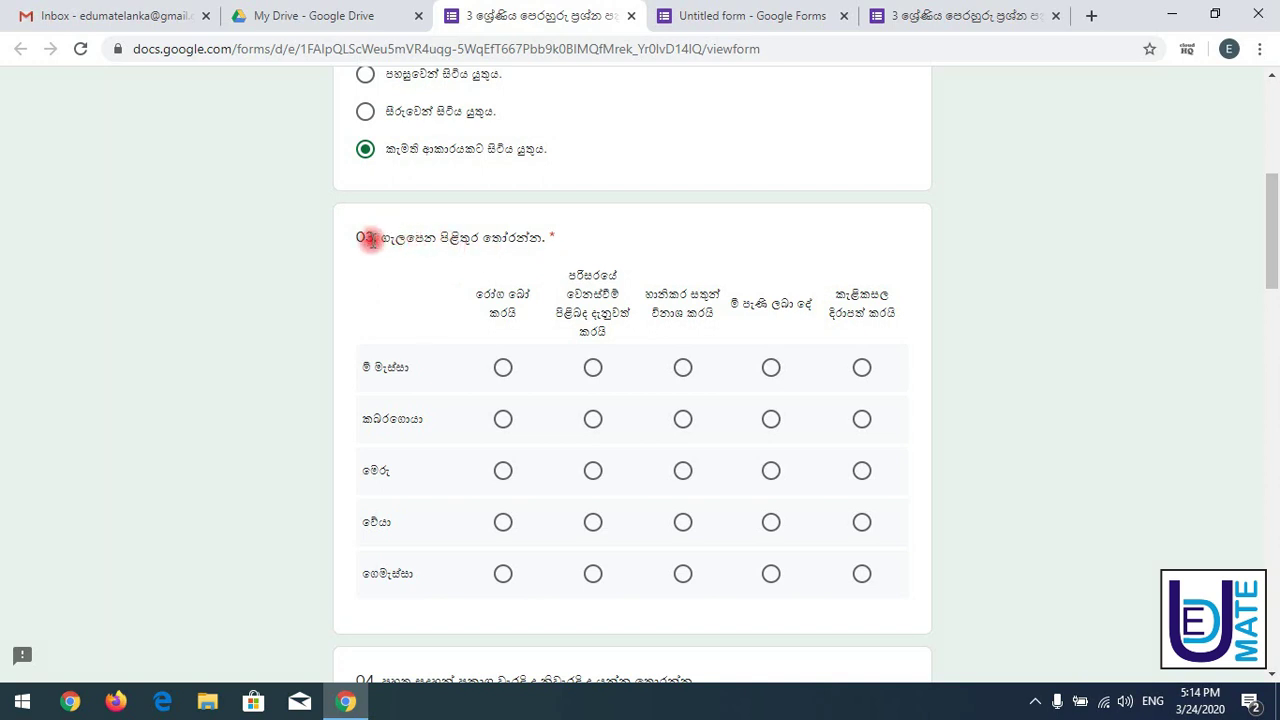
left_click_drag(357, 244, 572, 241)
key("ctrl+c")
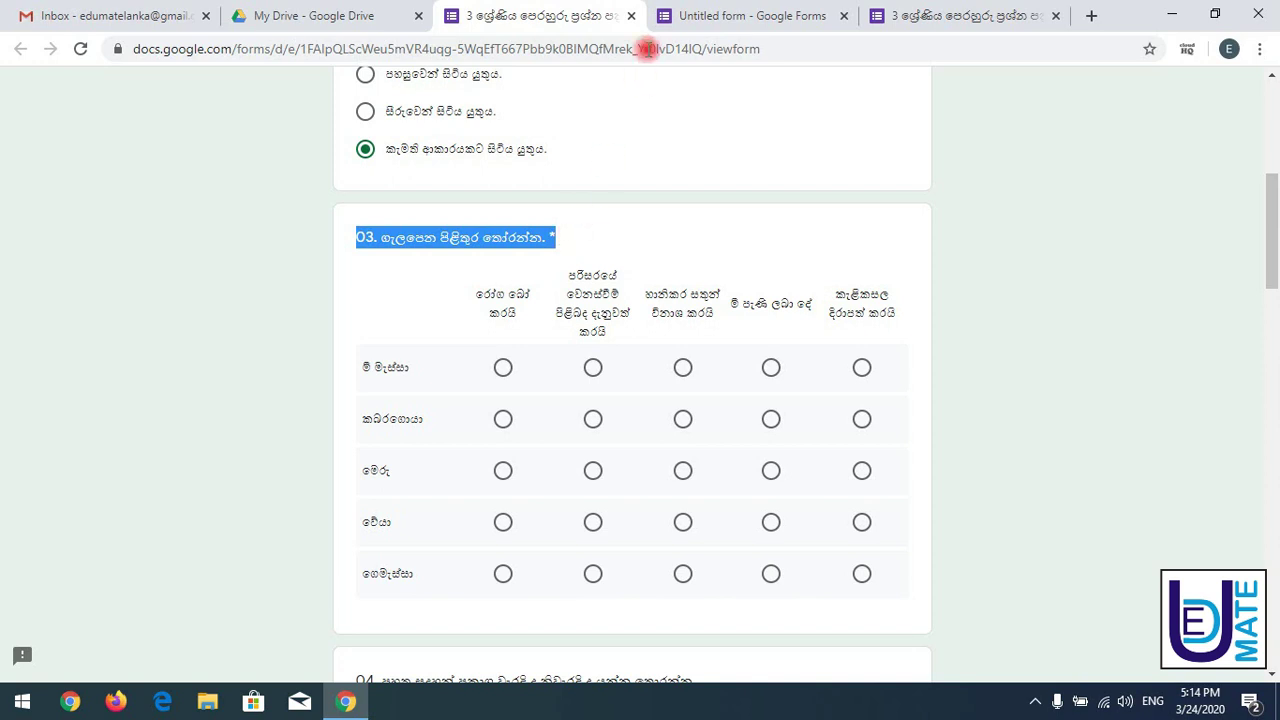
left_click(695, 12)
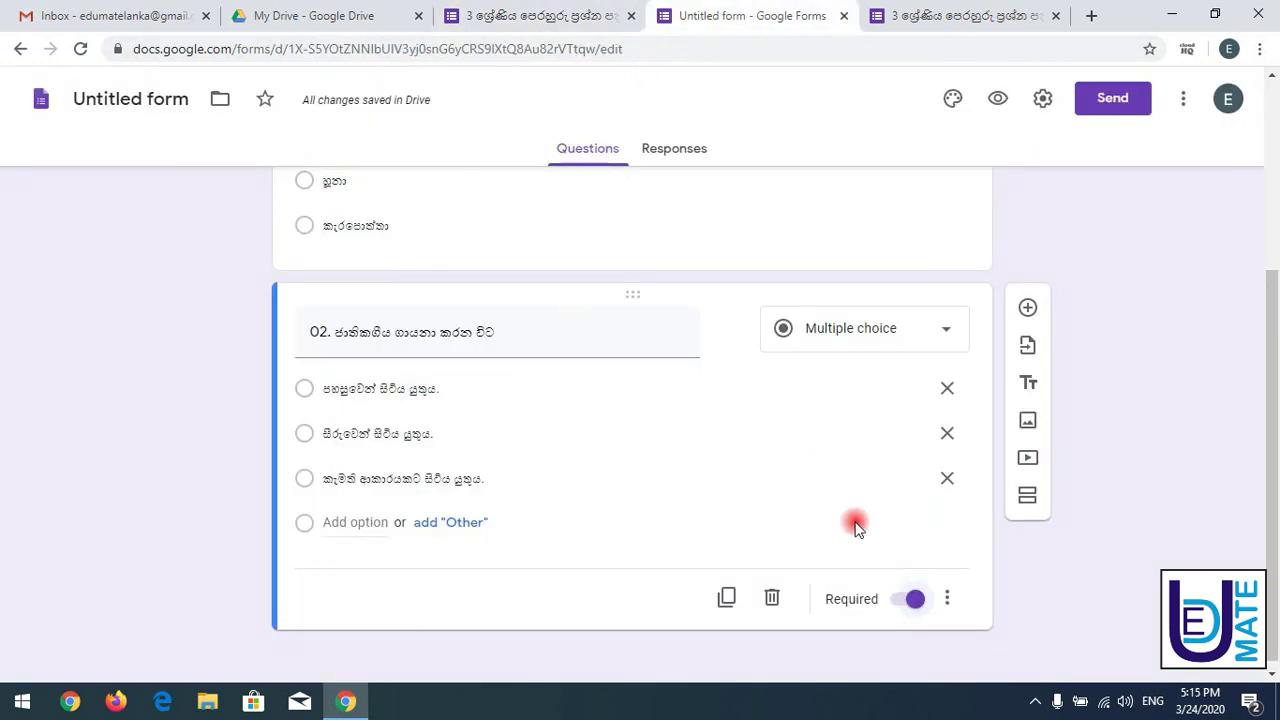
left_click_drag(1273, 308, 1166, 338)
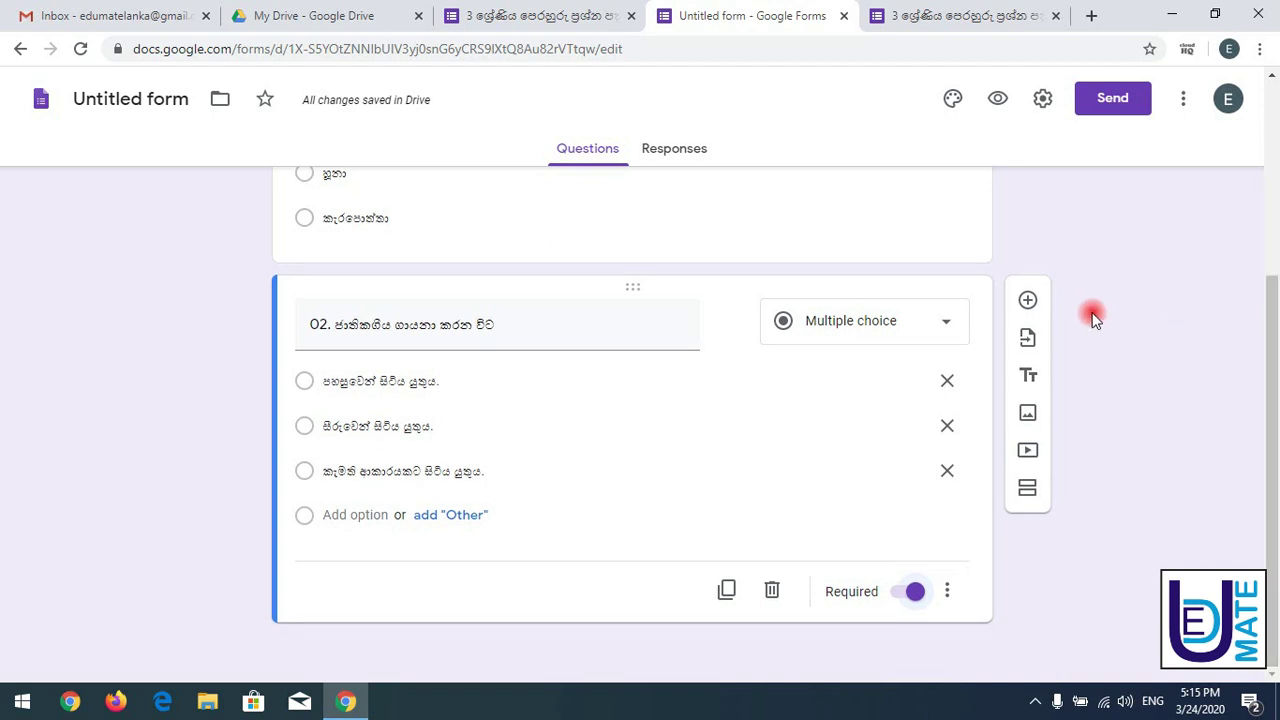
left_click(1026, 300)
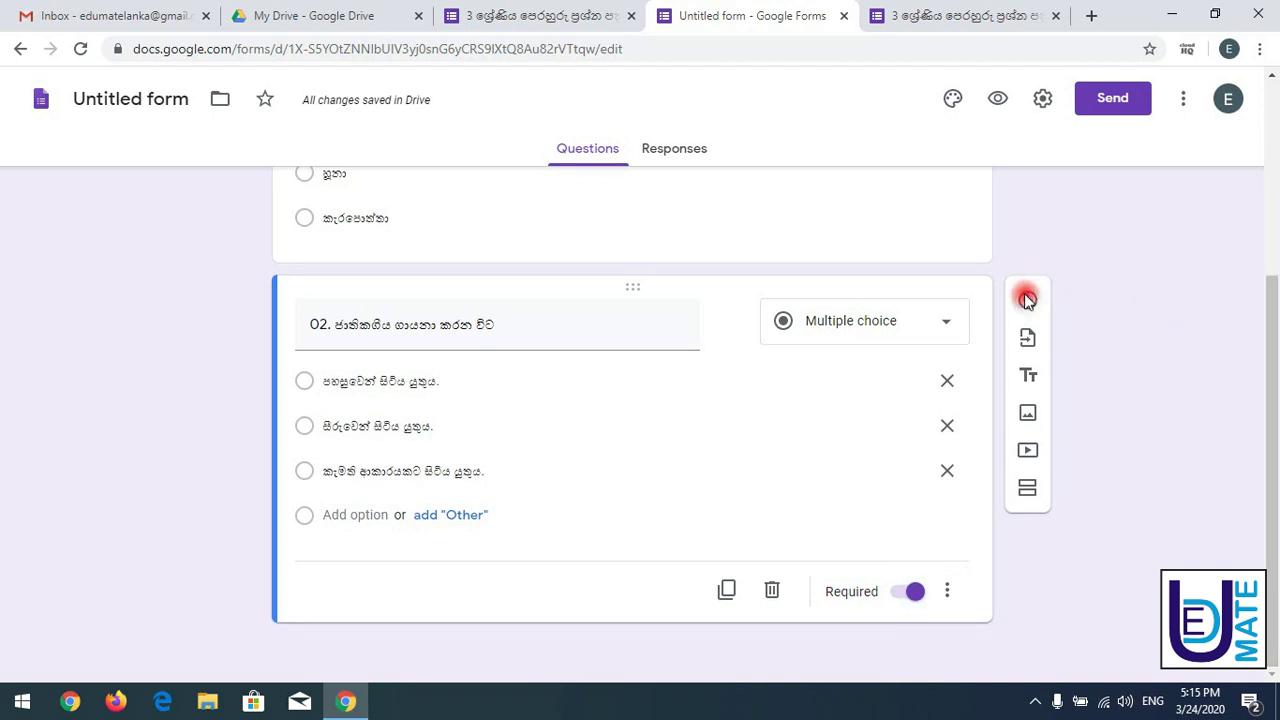
key("ctrl+v")
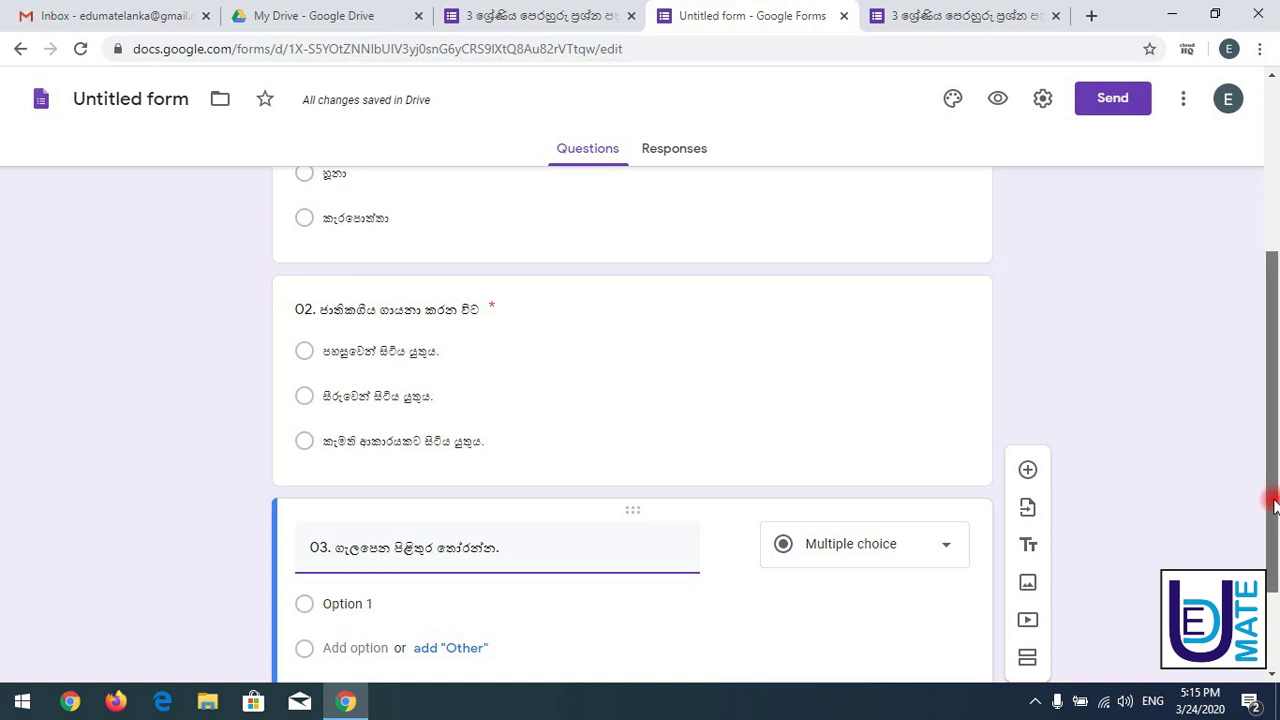
left_click_drag(1273, 527, 1273, 607)
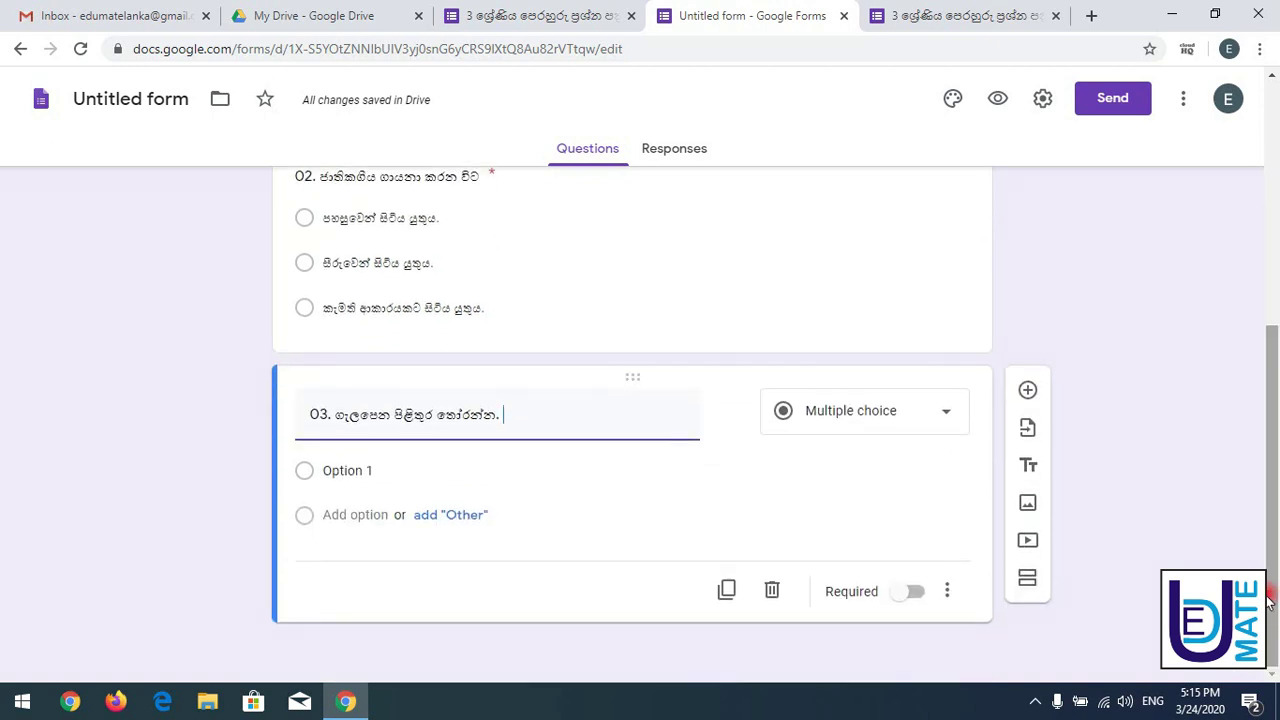
left_click(947, 427)
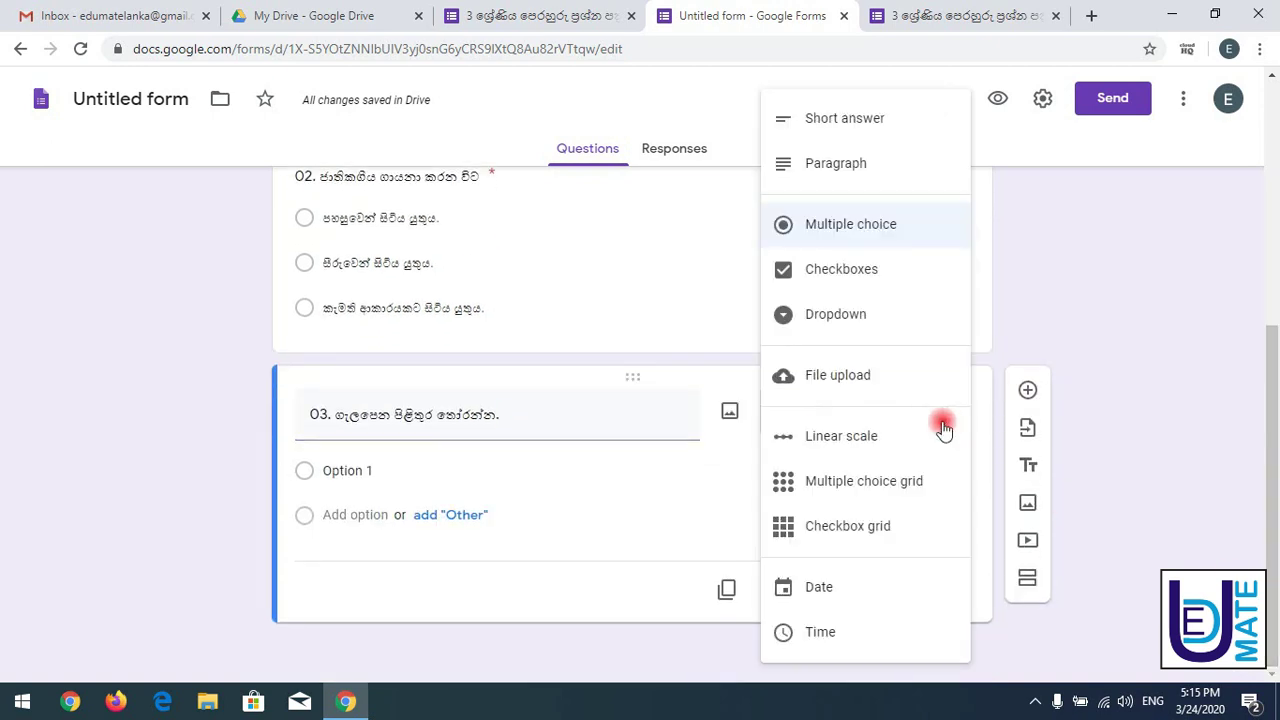
- Switch question 03 to Multiple choice grid and paste මී මැස්සා as row 1
left_click(855, 490)
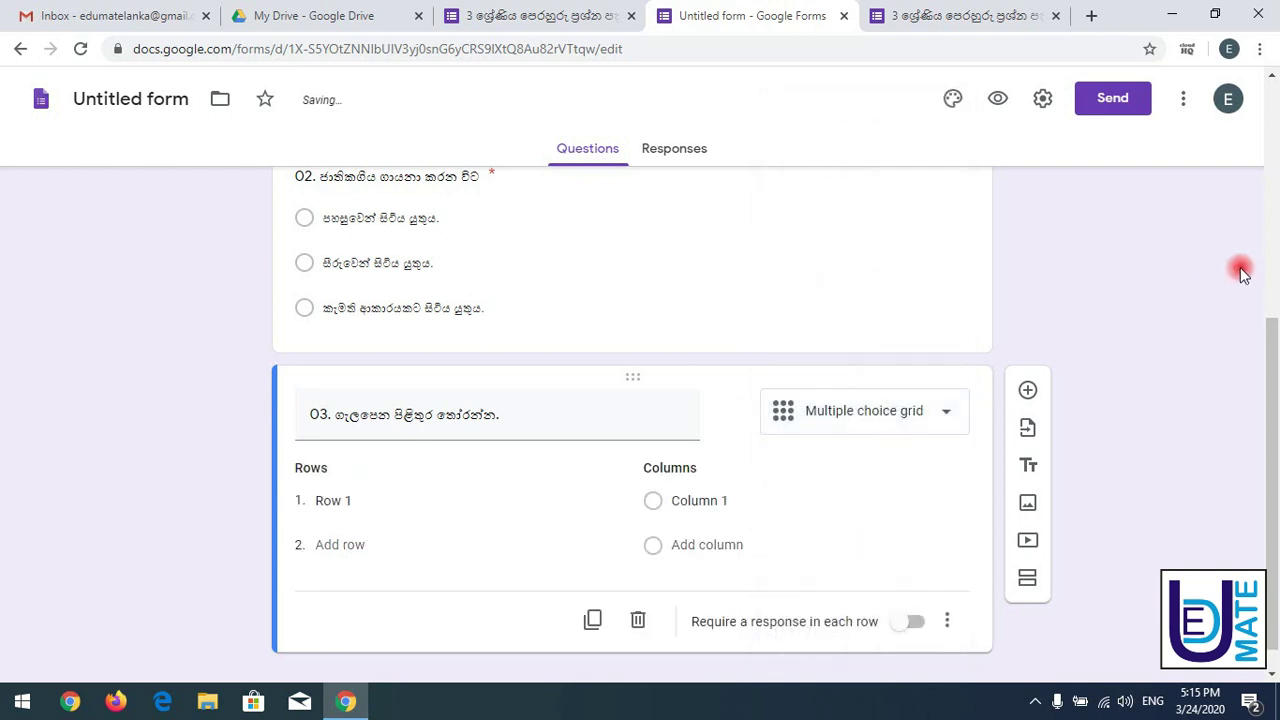
left_click(560, 12)
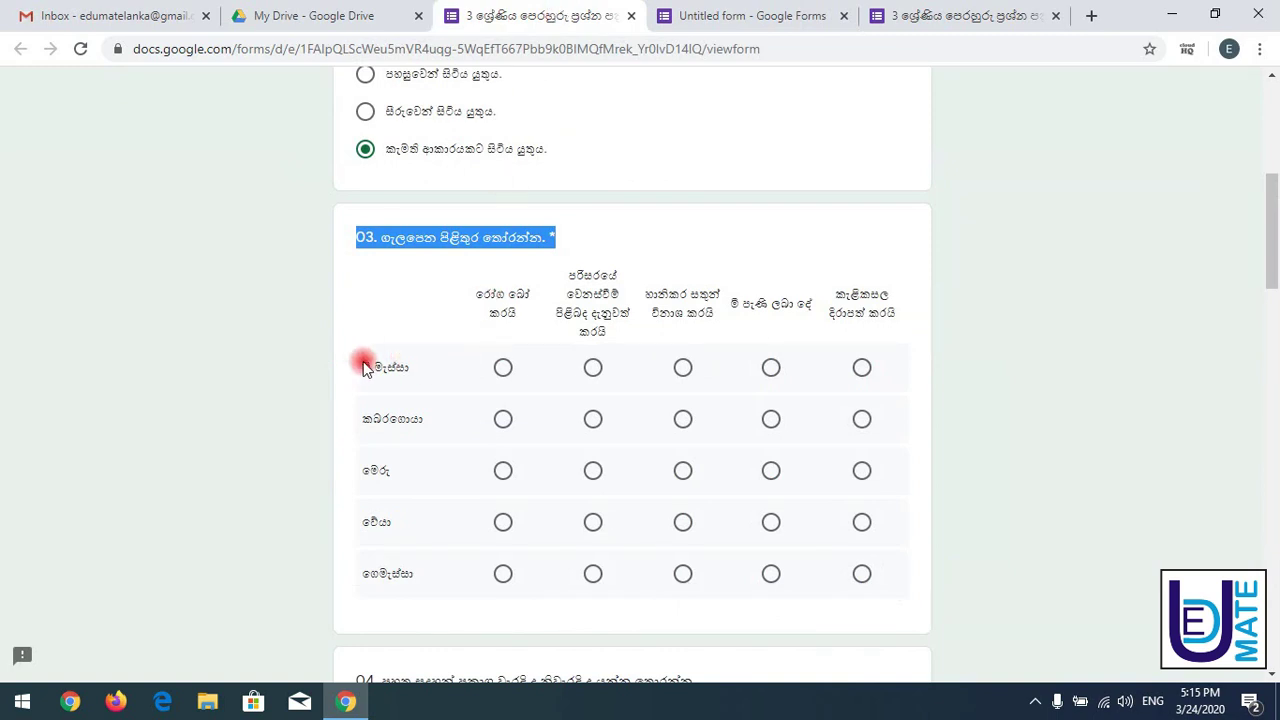
left_click_drag(364, 368, 407, 383)
key("ctrl+c")
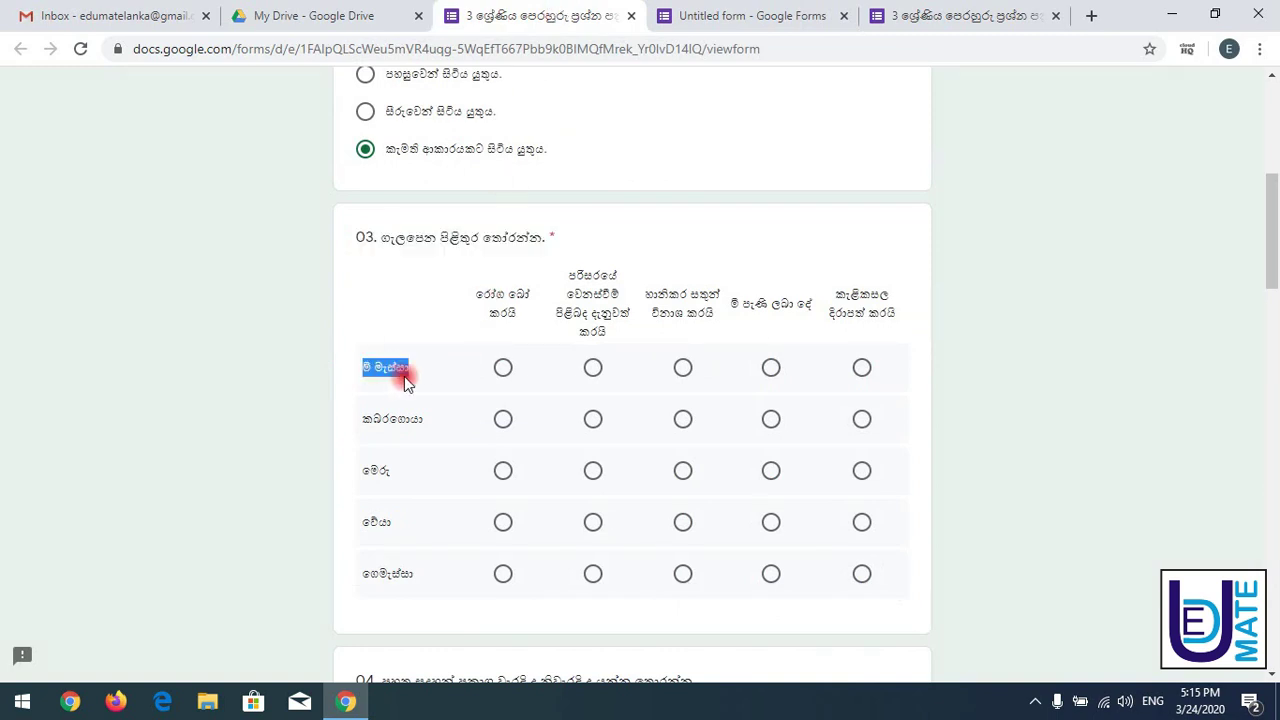
left_click(714, 14)
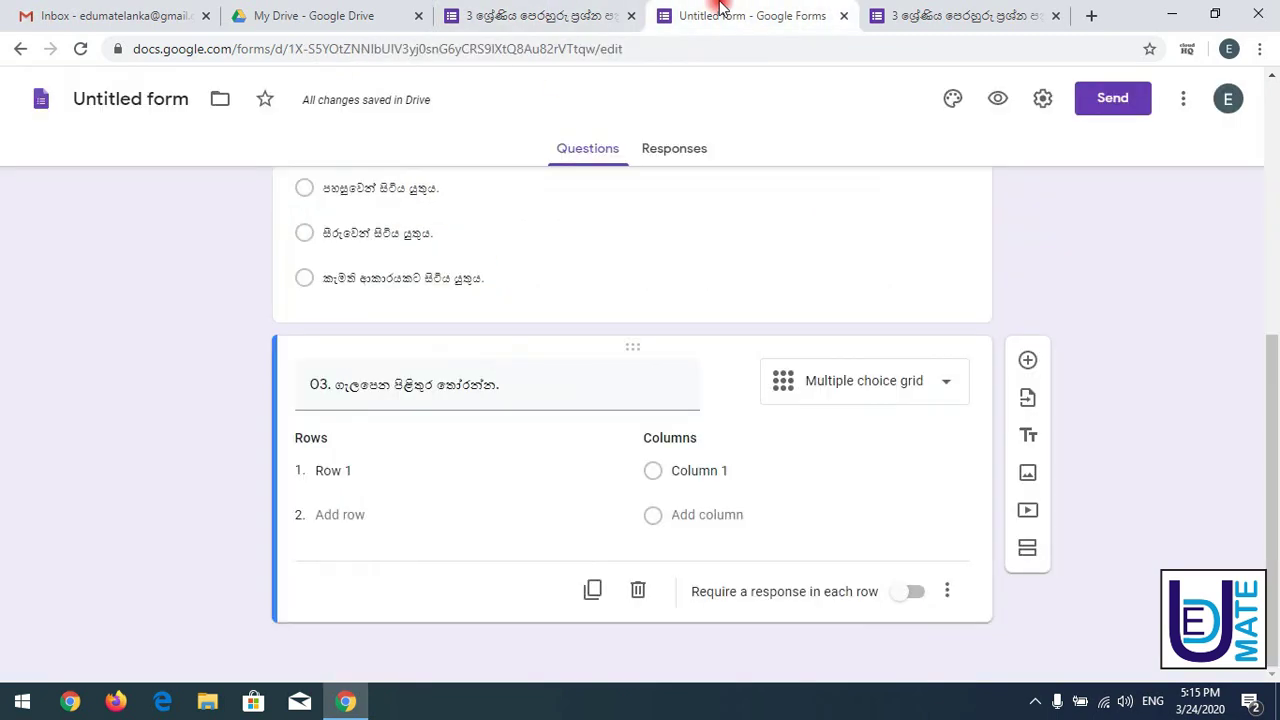
left_click(334, 473)
key("ctrl+v")
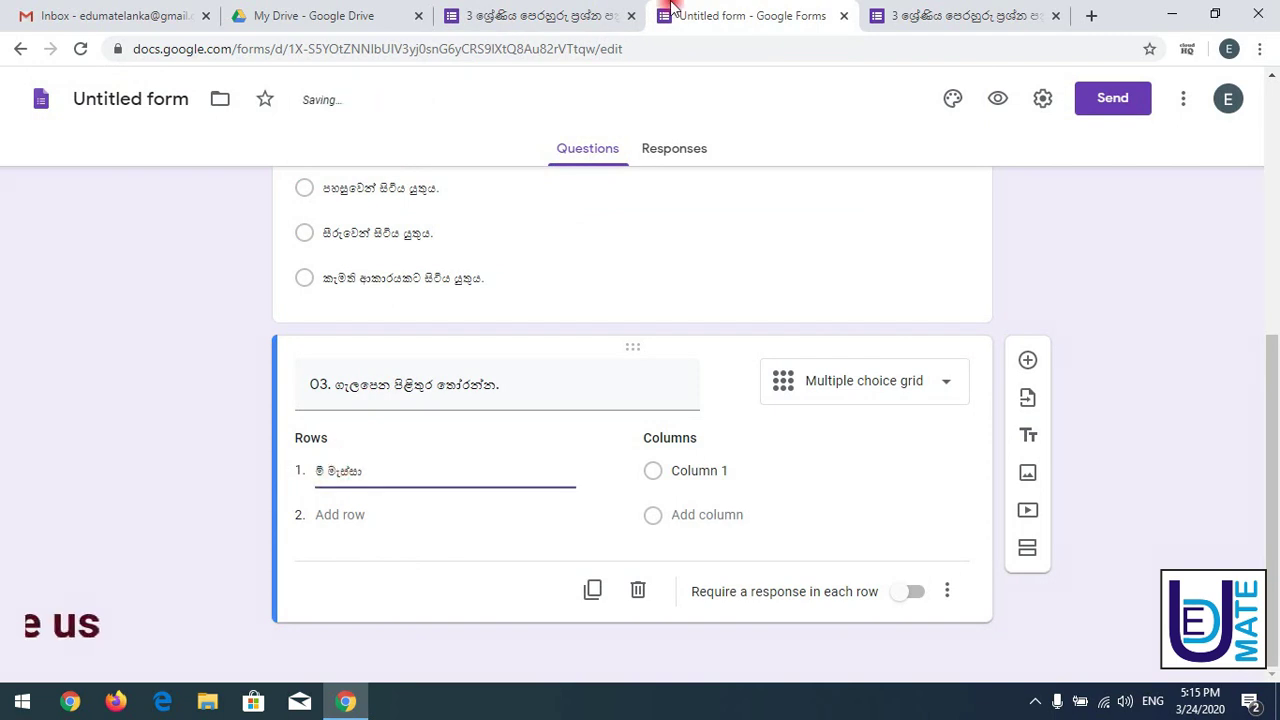
- Add කබරගොයා as the second row and copy the column header රෝග බෝ කරයි
left_click(540, 15)
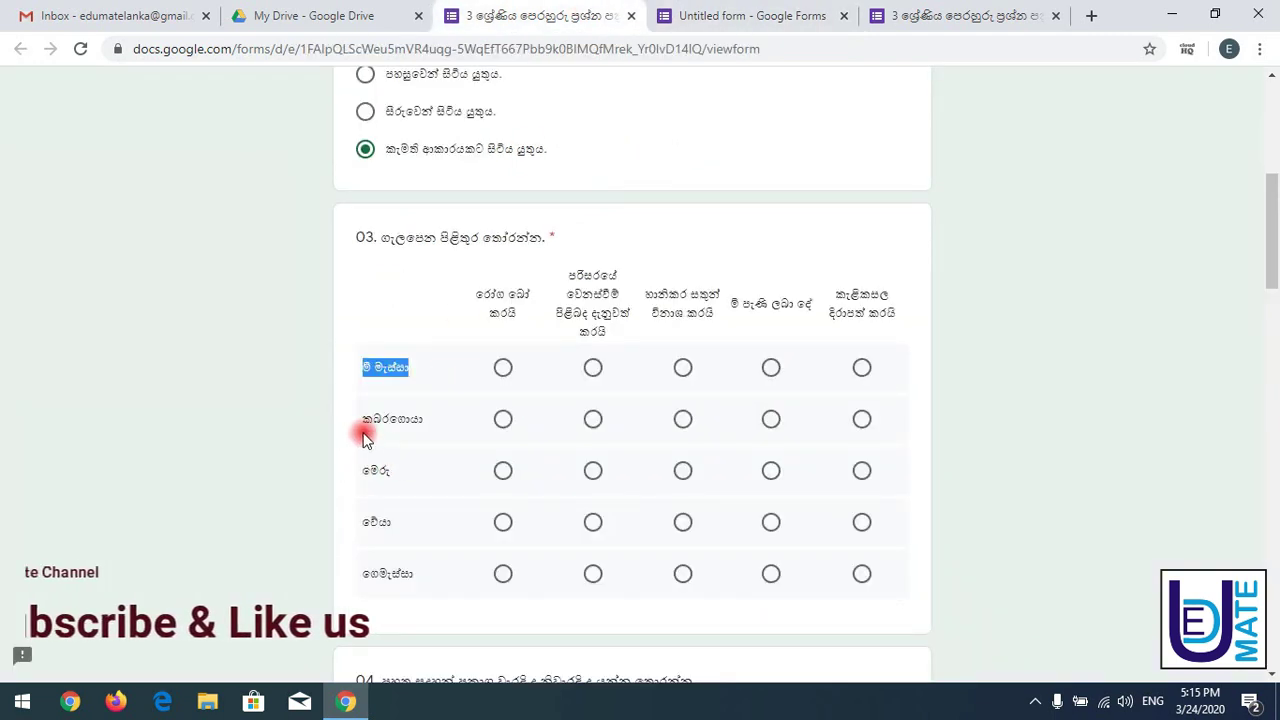
left_click_drag(363, 420, 424, 419)
key("ctrl+c")
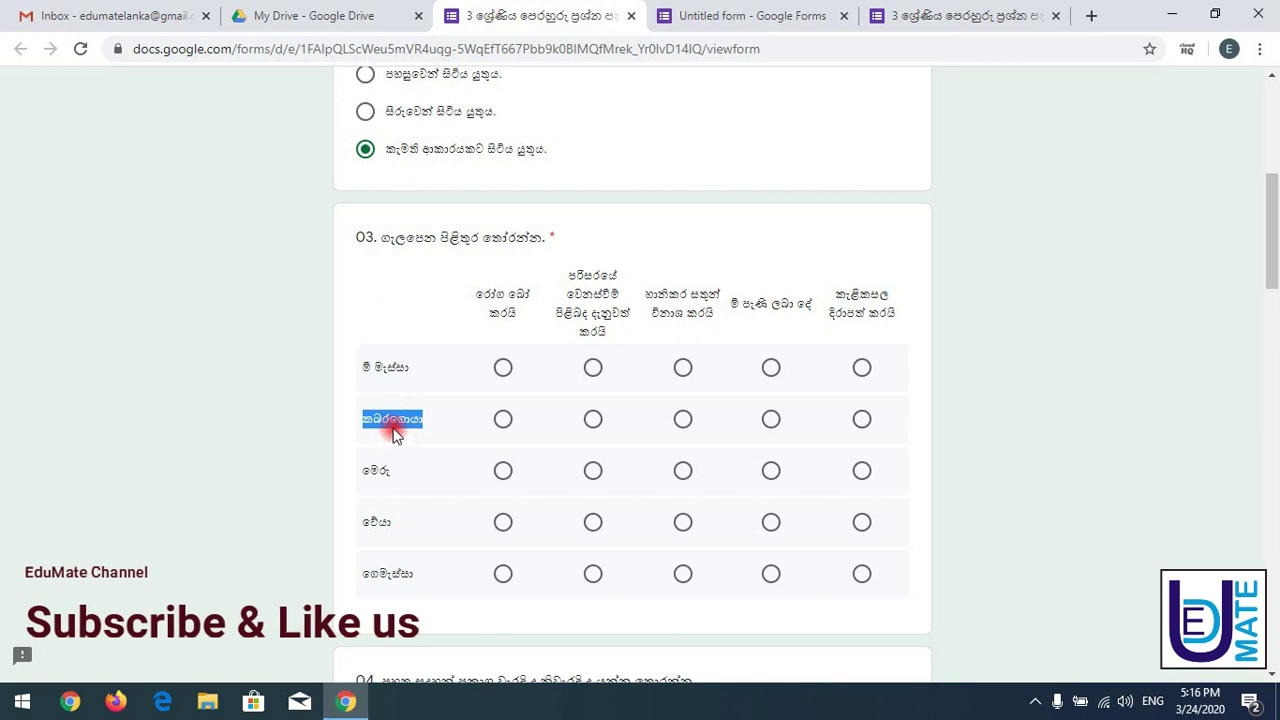
left_click(680, 15)
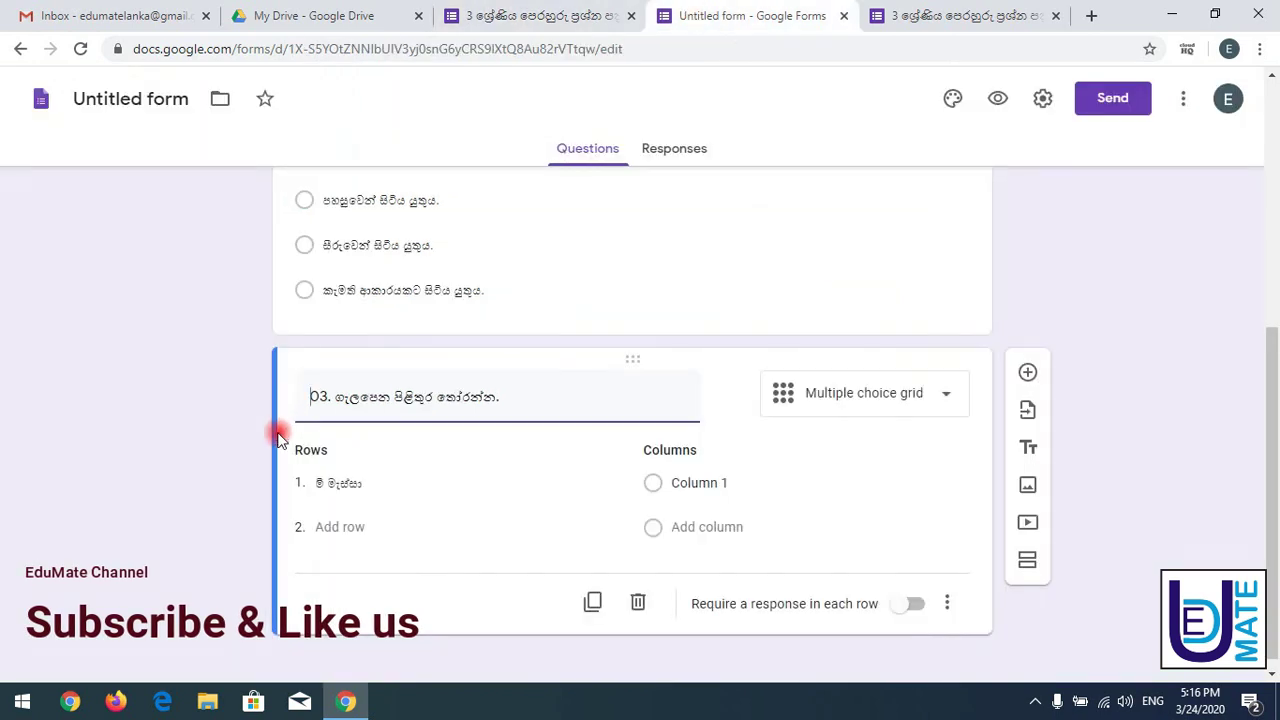
left_click(340, 526)
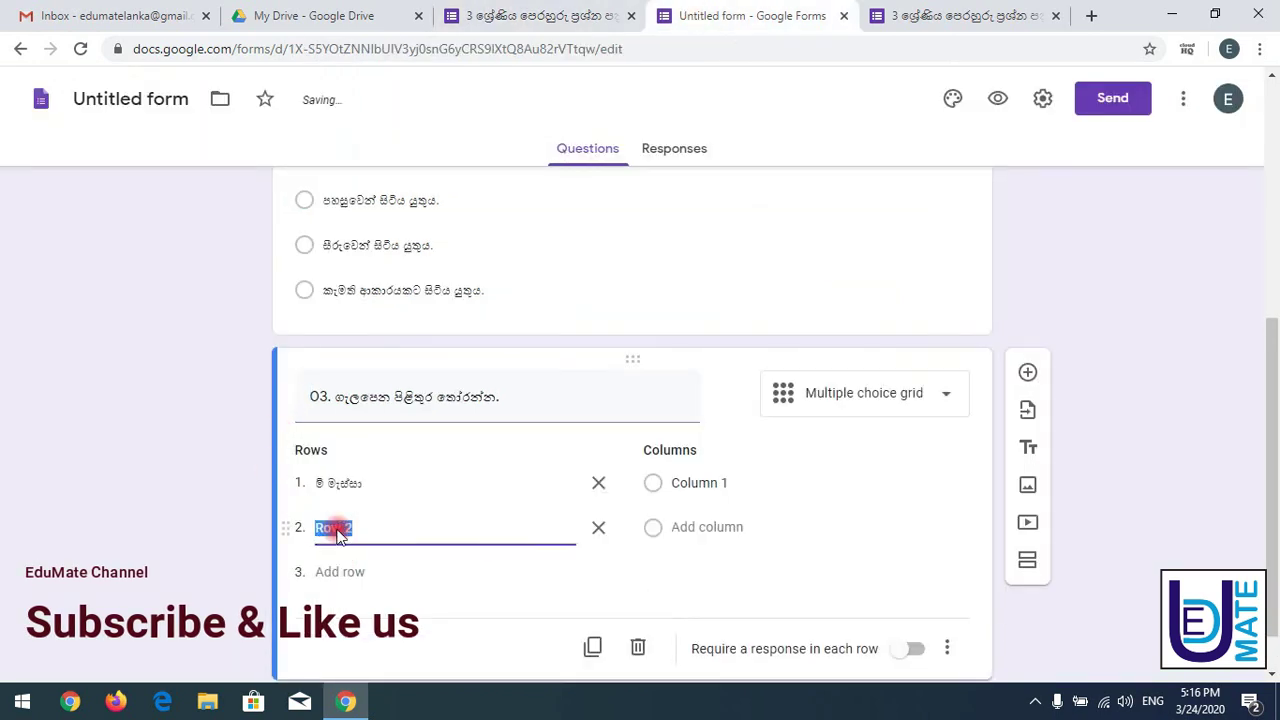
key("ctrl+v")
left_click(565, 8)
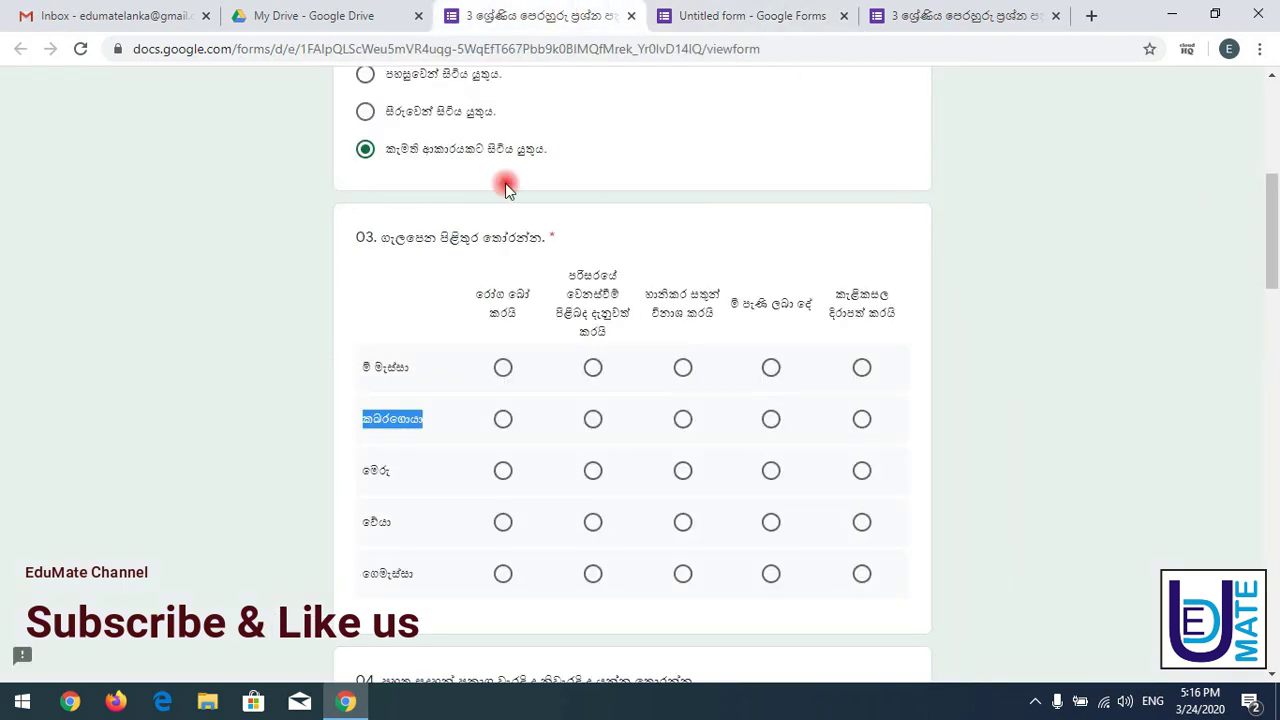
double_click(390, 470)
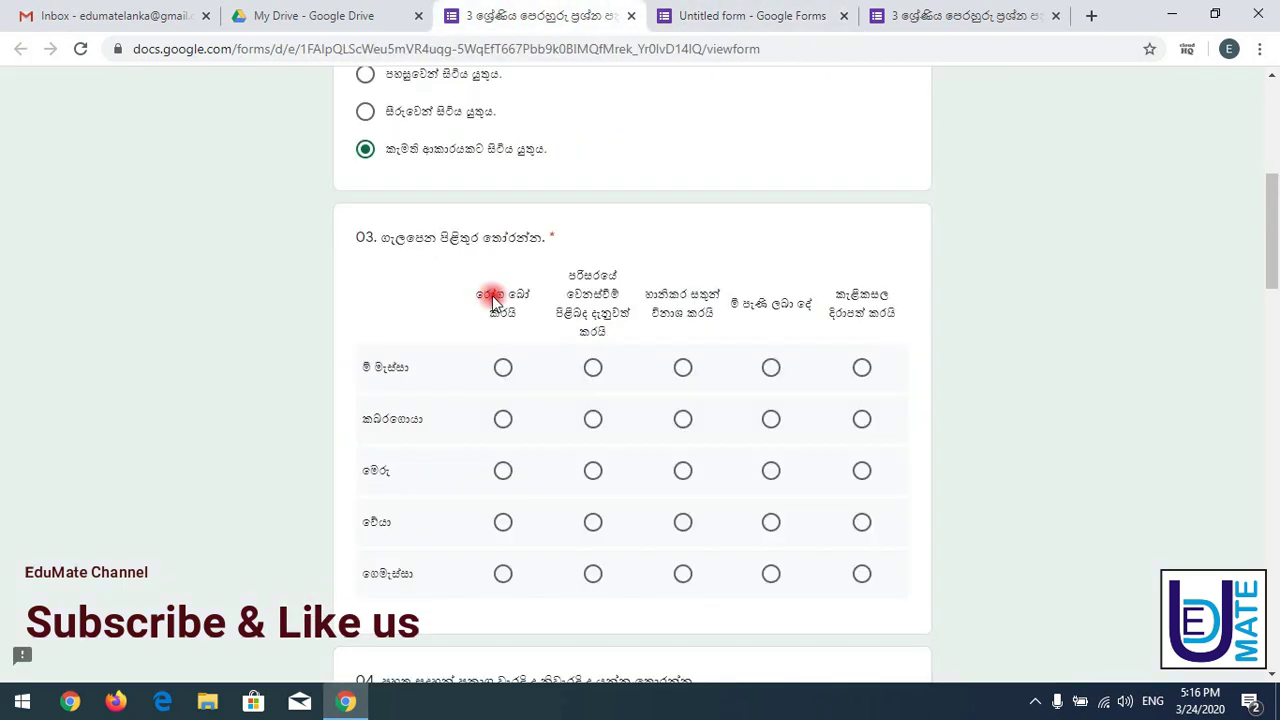
left_click_drag(478, 292, 525, 320)
key("ctrl+c")
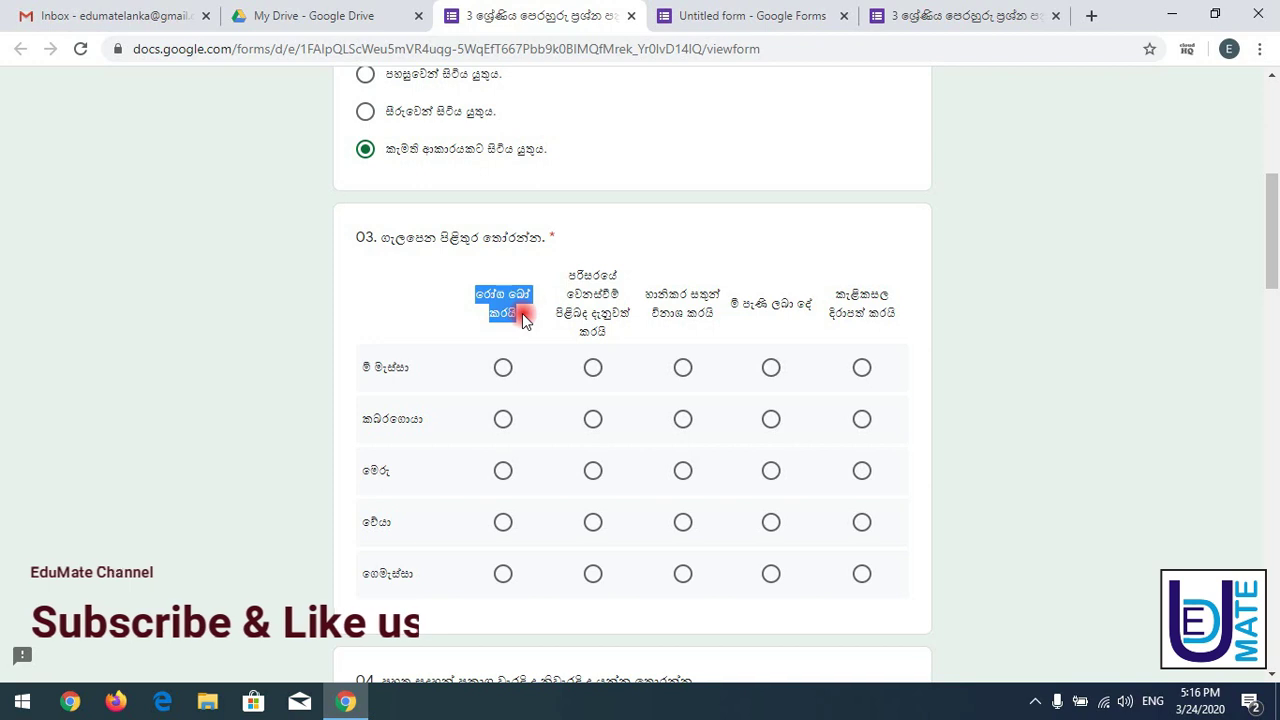
- Paste රෝග බෝ කරයි as column 1 and add the second reference column header
left_click(703, 8)
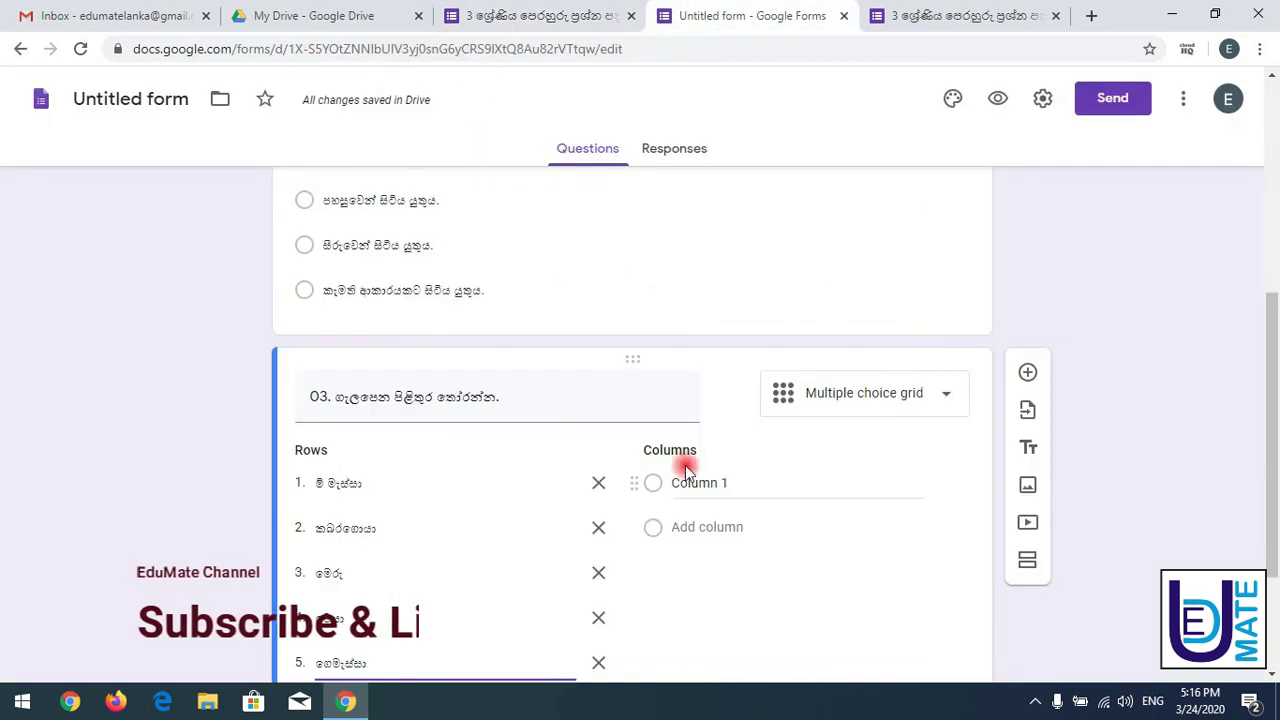
left_click(722, 486)
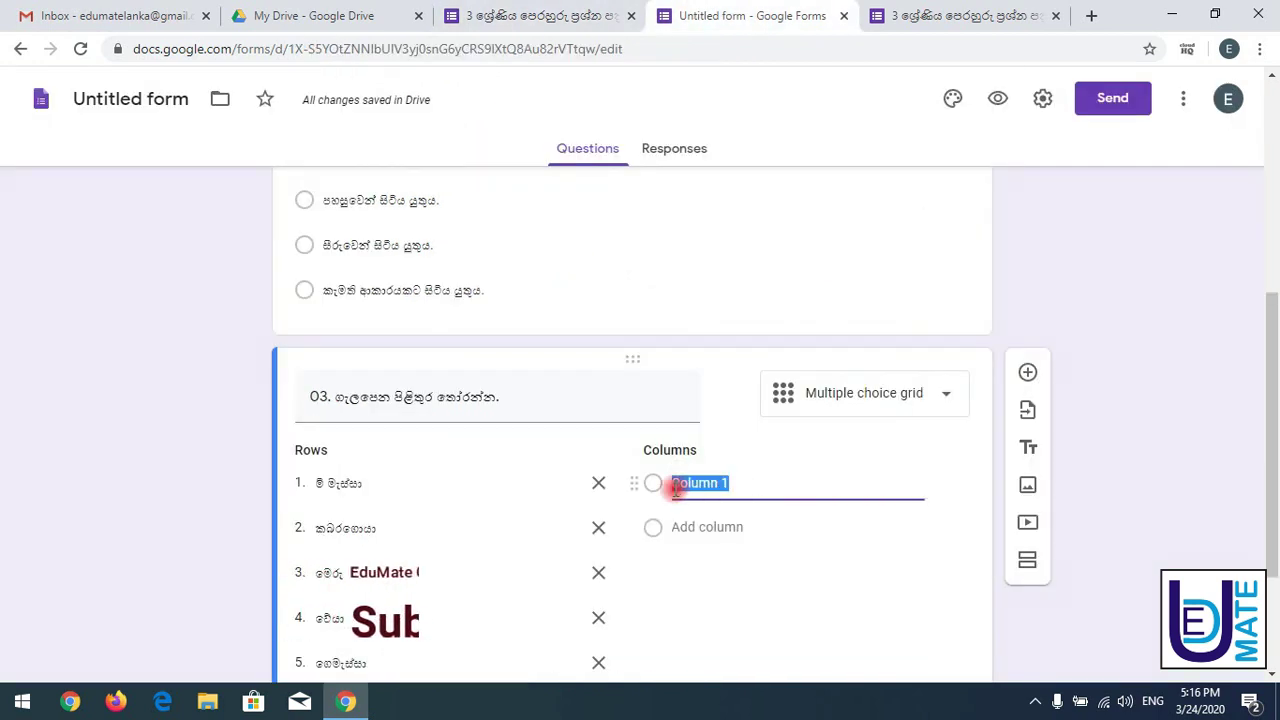
key("ctrl+v")
left_click(560, 15)
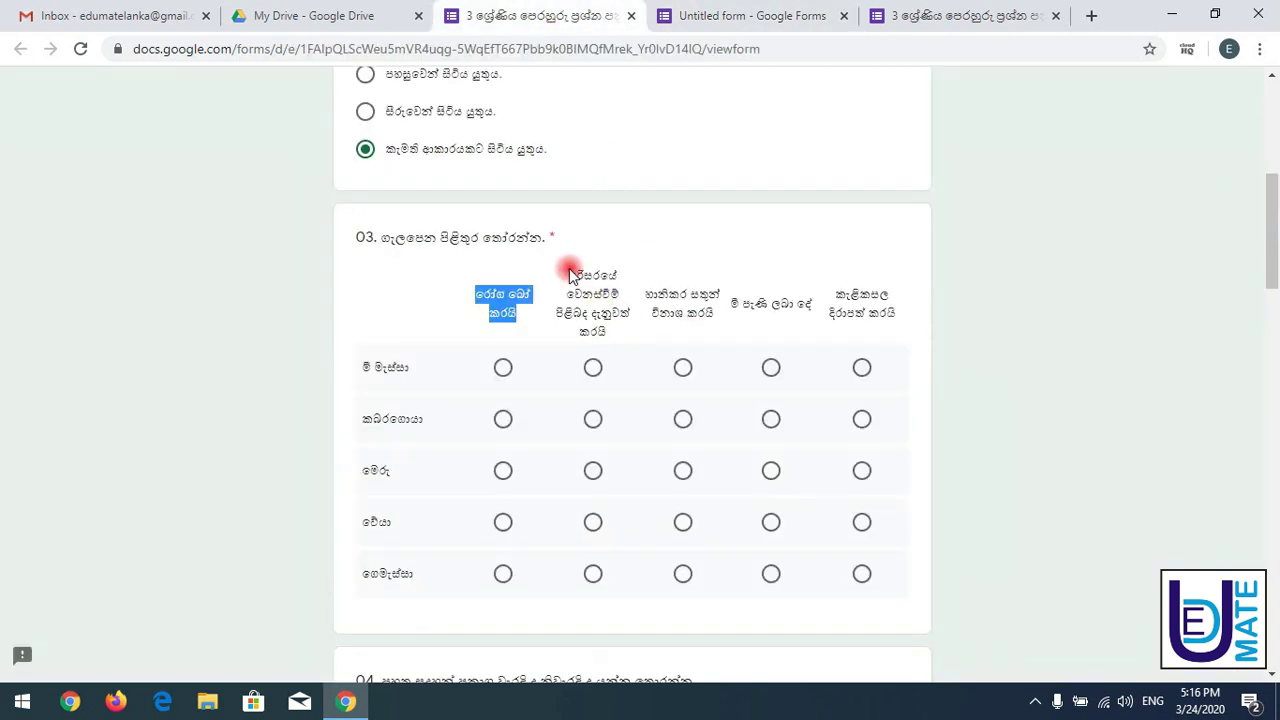
left_click_drag(570, 275, 620, 330)
key("ctrl+c")
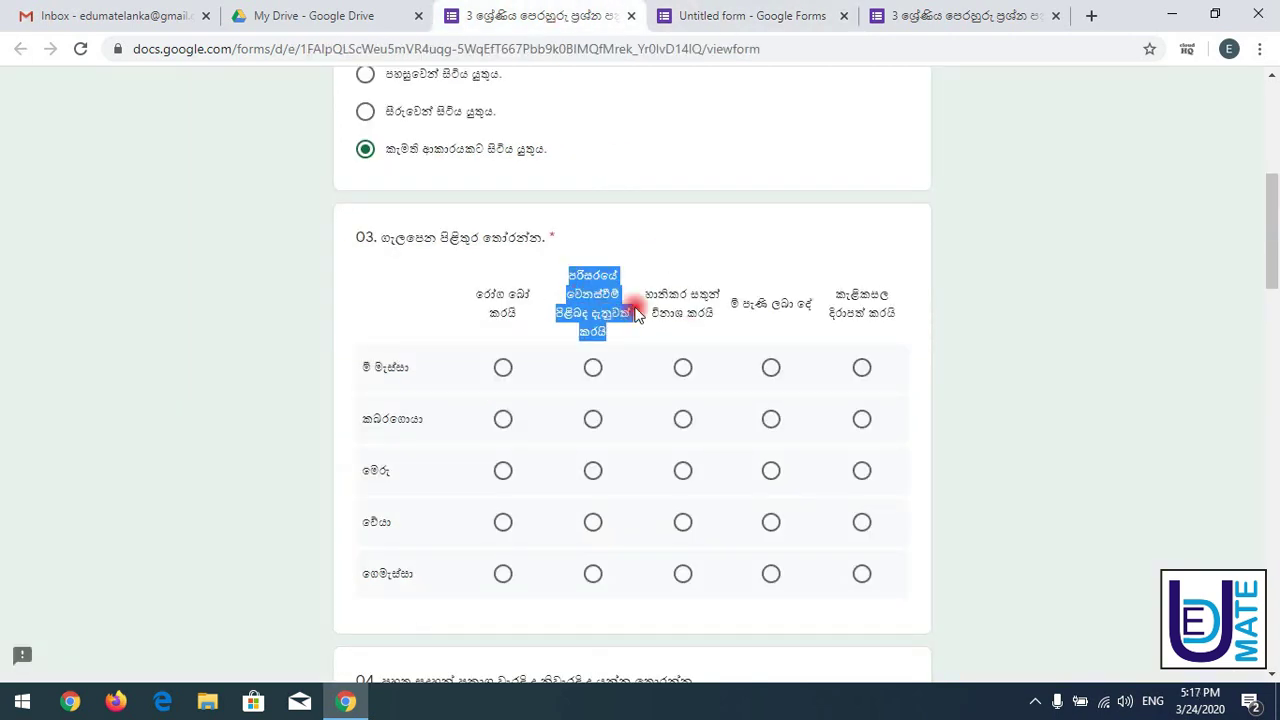
left_click(777, 14)
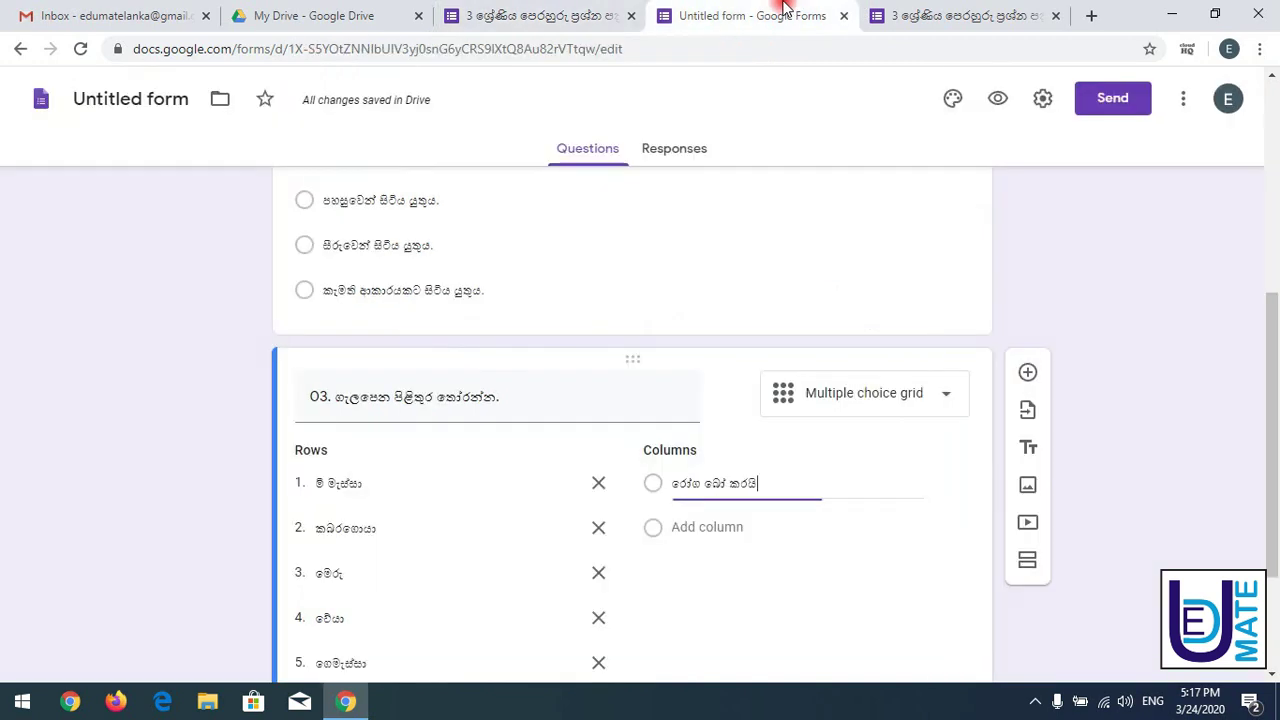
left_click(691, 526)
key("ctrl+v")
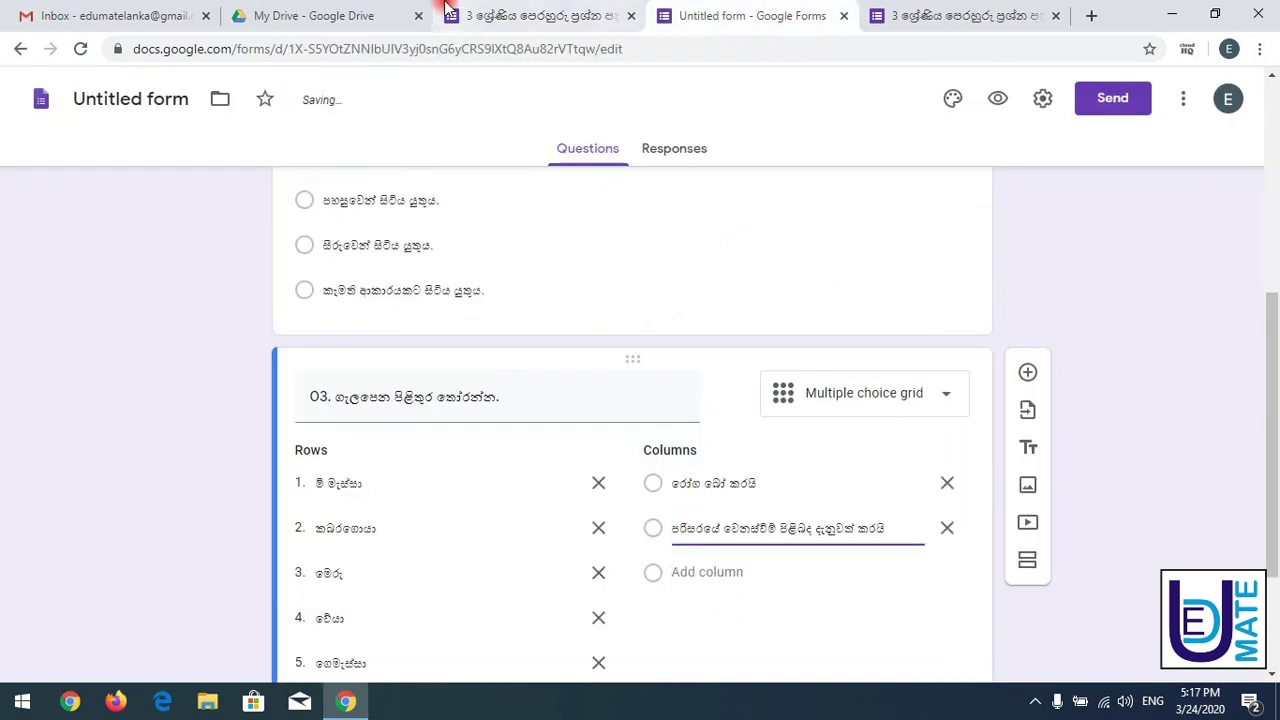
- Add the third grid column and copy the fourth column label from the reference quiz
left_click(492, 8)
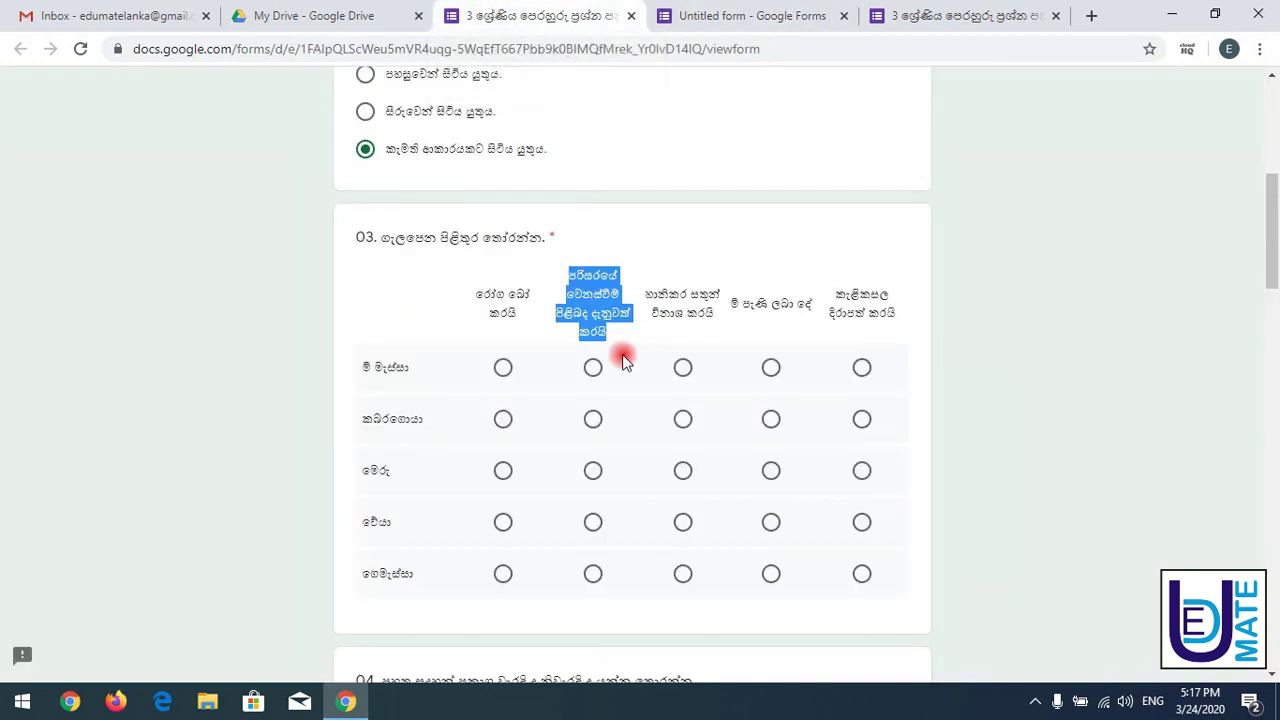
left_click(647, 299)
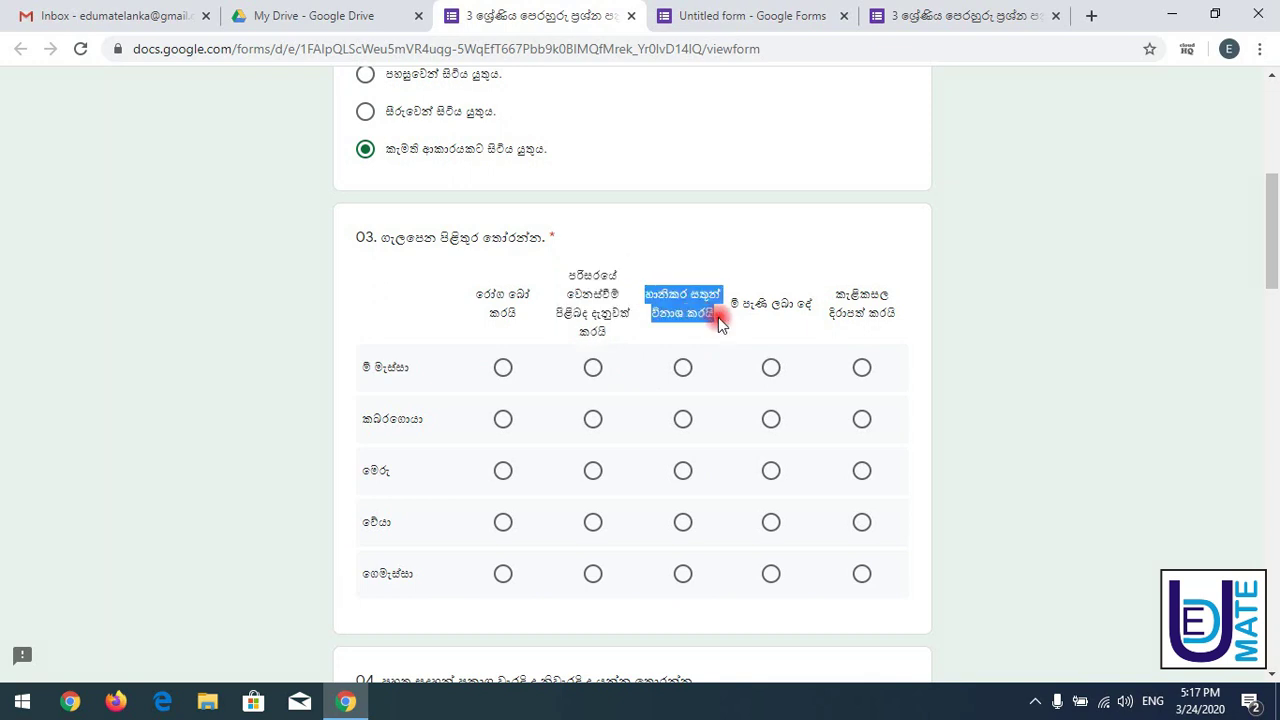
left_click(737, 10)
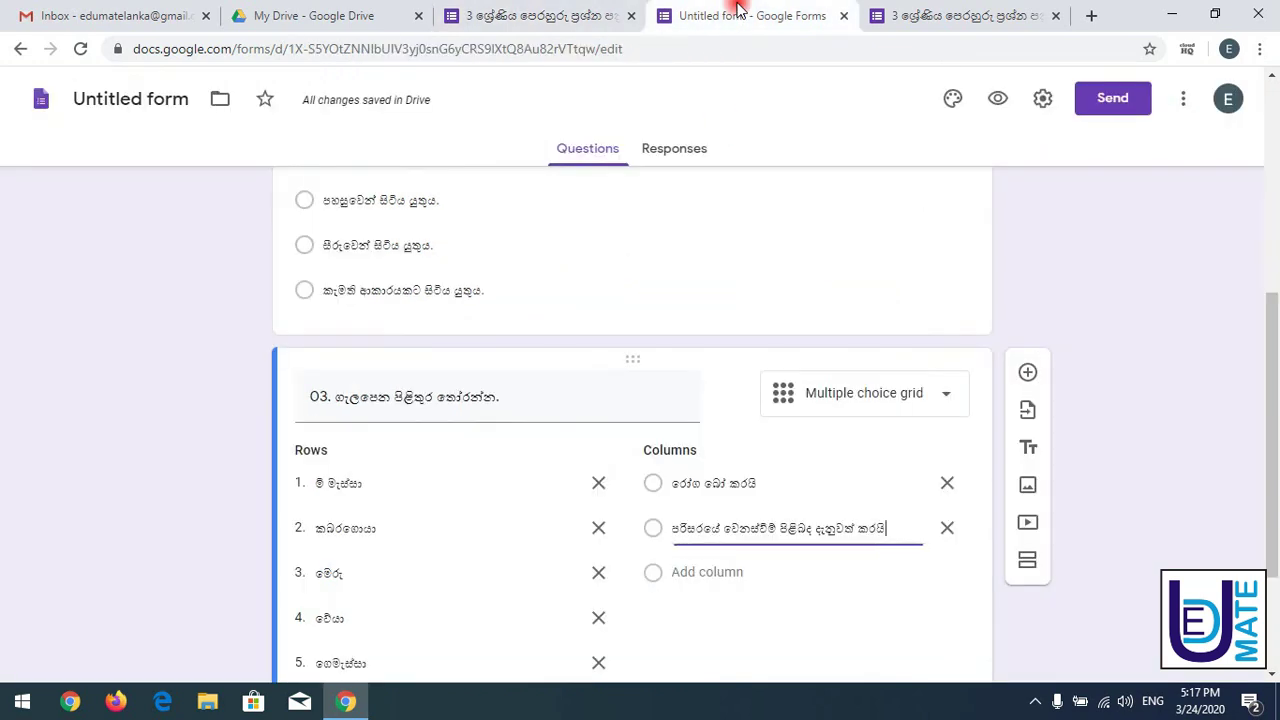
left_click(680, 572)
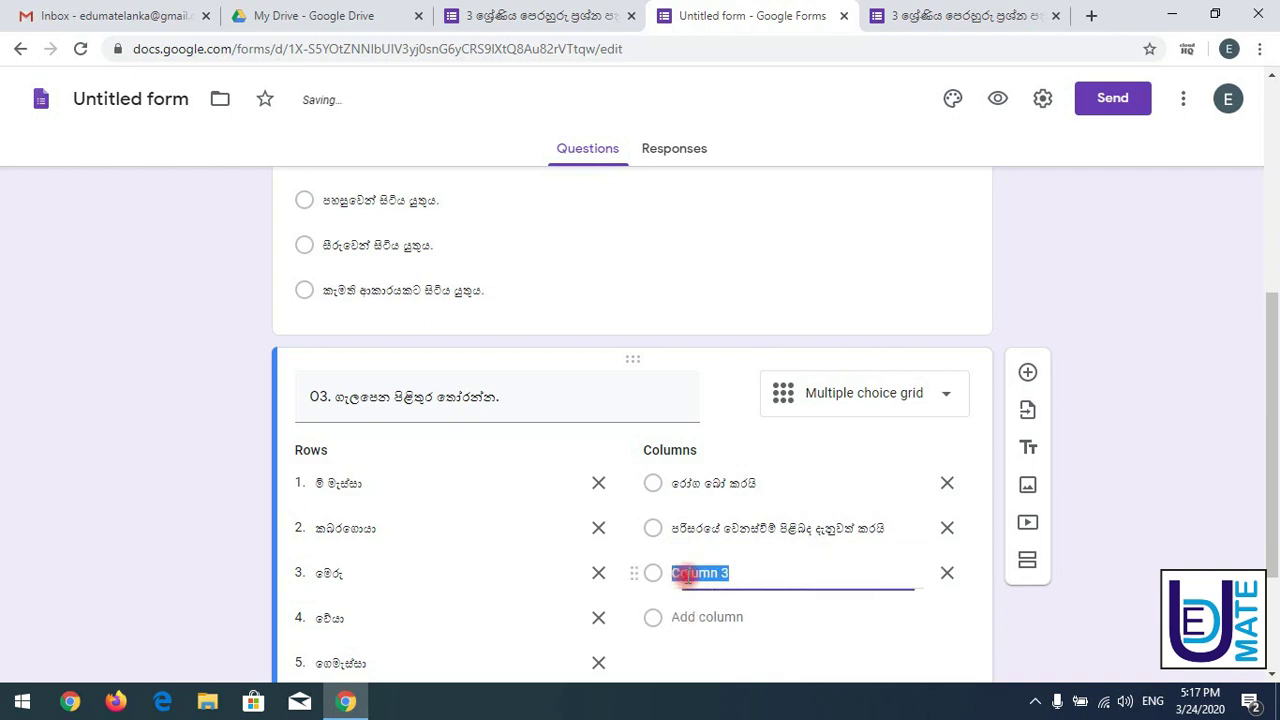
type("හානිකර සතුන් විනාශ කරයි")
left_click(586, 14)
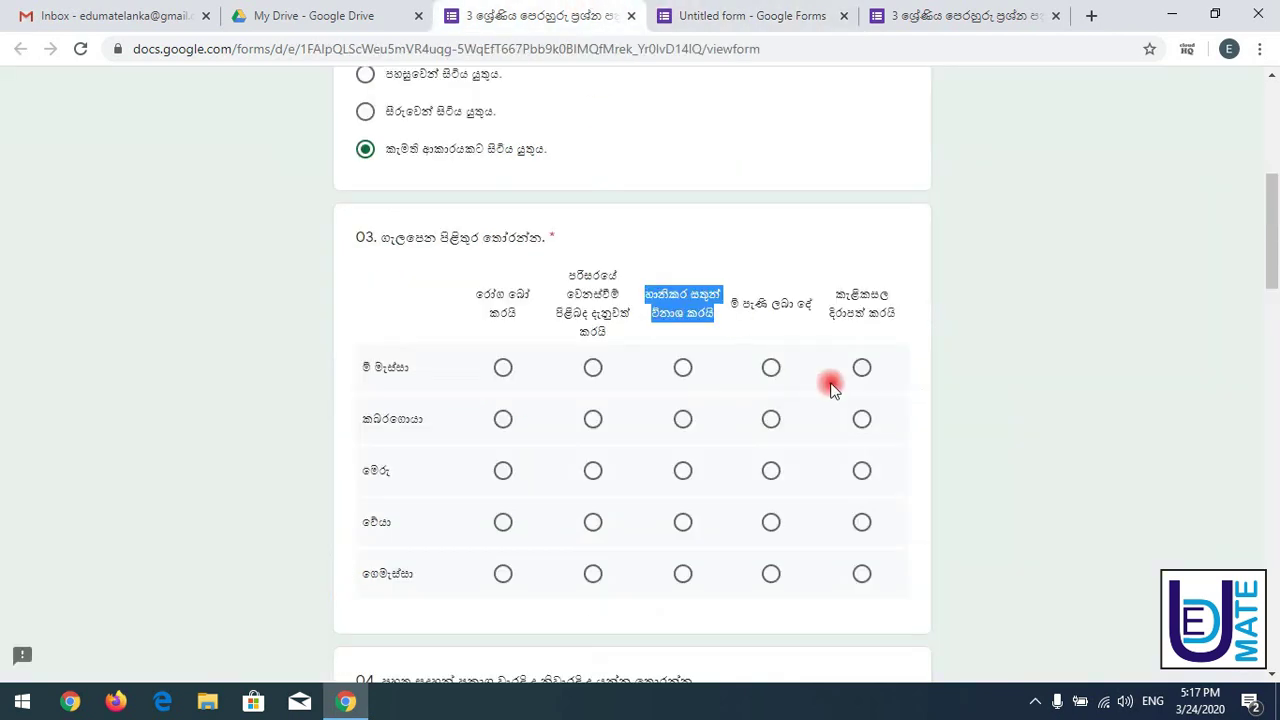
left_click_drag(730, 304, 812, 306)
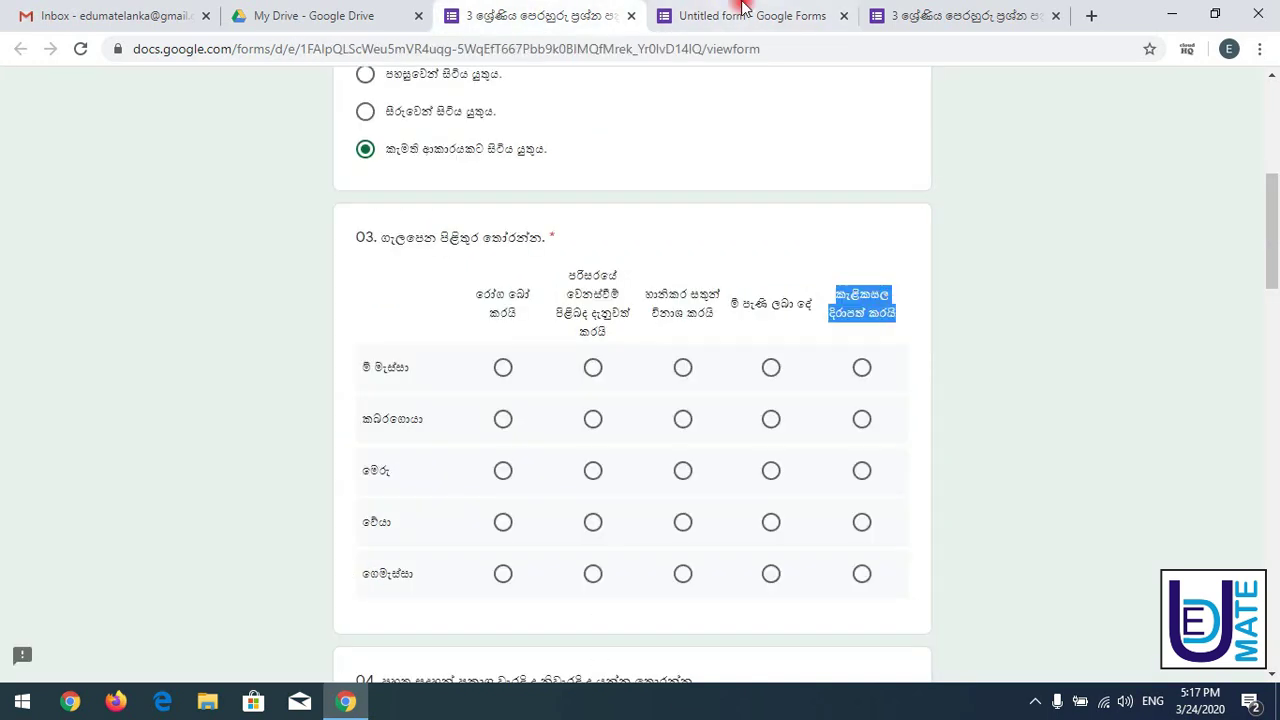
left_click(737, 14)
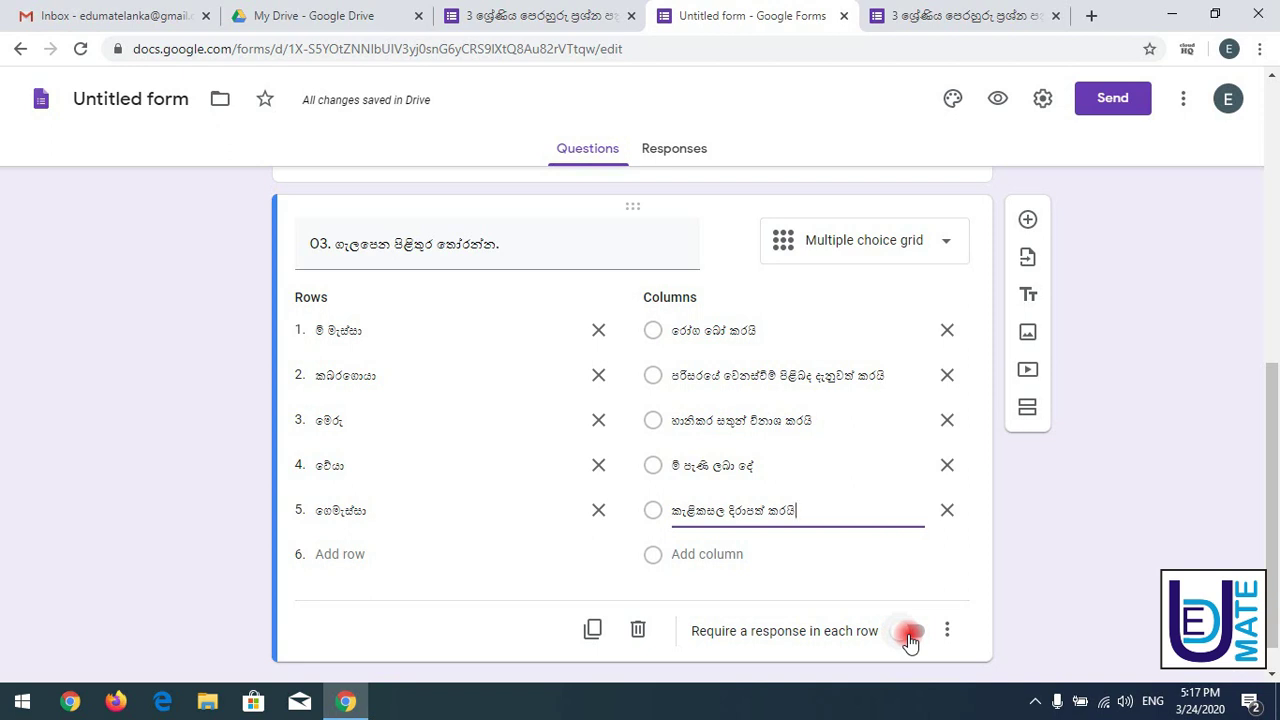
left_click(935, 16)
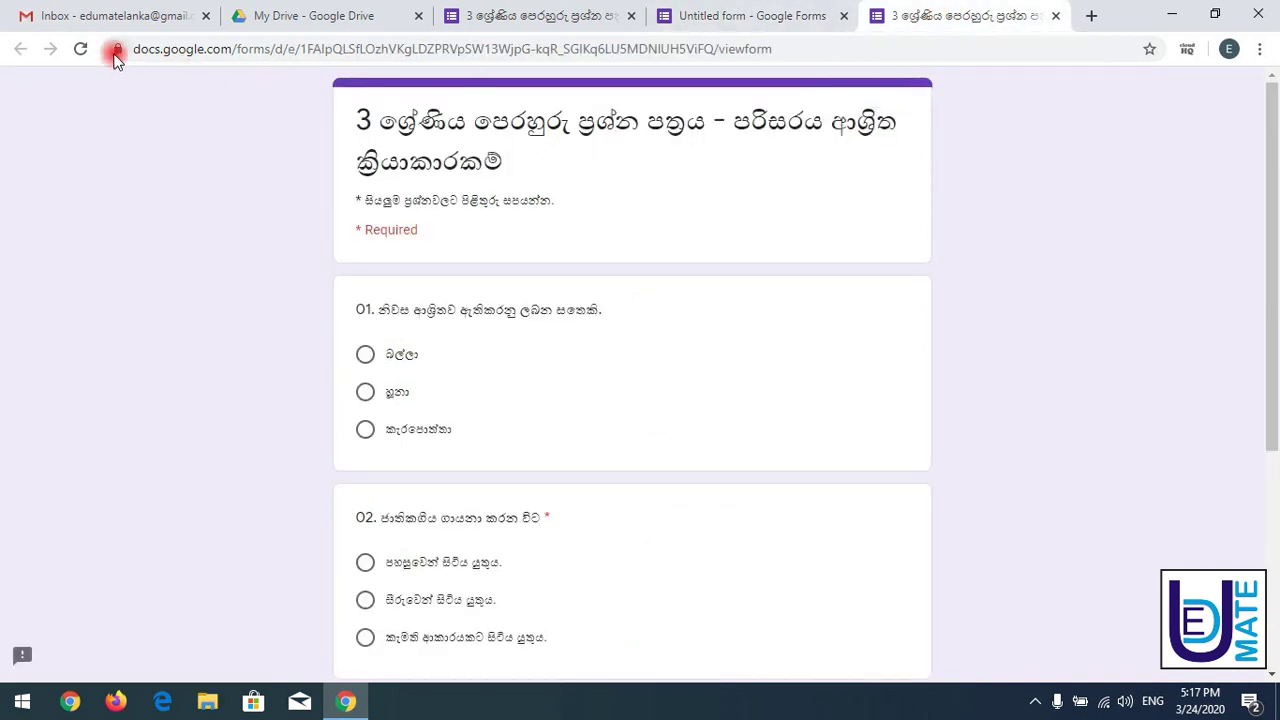
- Reload the published view of the new form and scroll to question 03
left_click(81, 50)
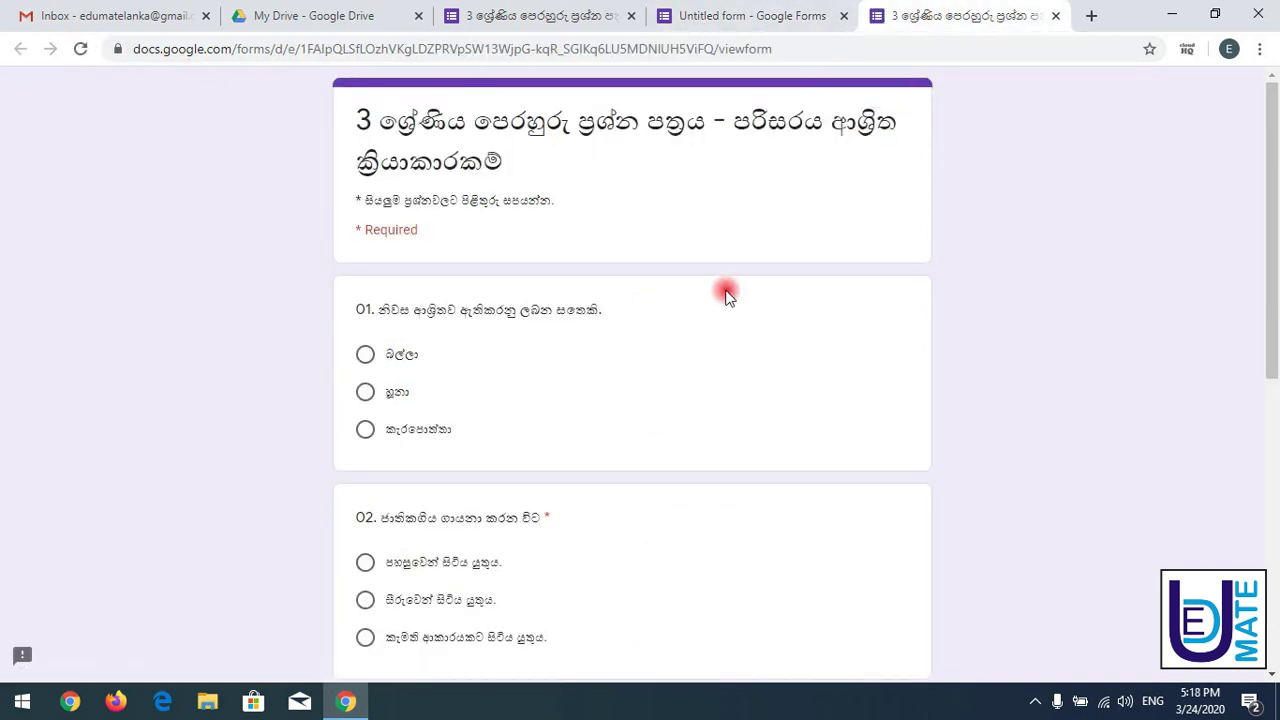
left_click_drag(1271, 286, 1270, 518)
scroll(1268, 540, "down", 2)
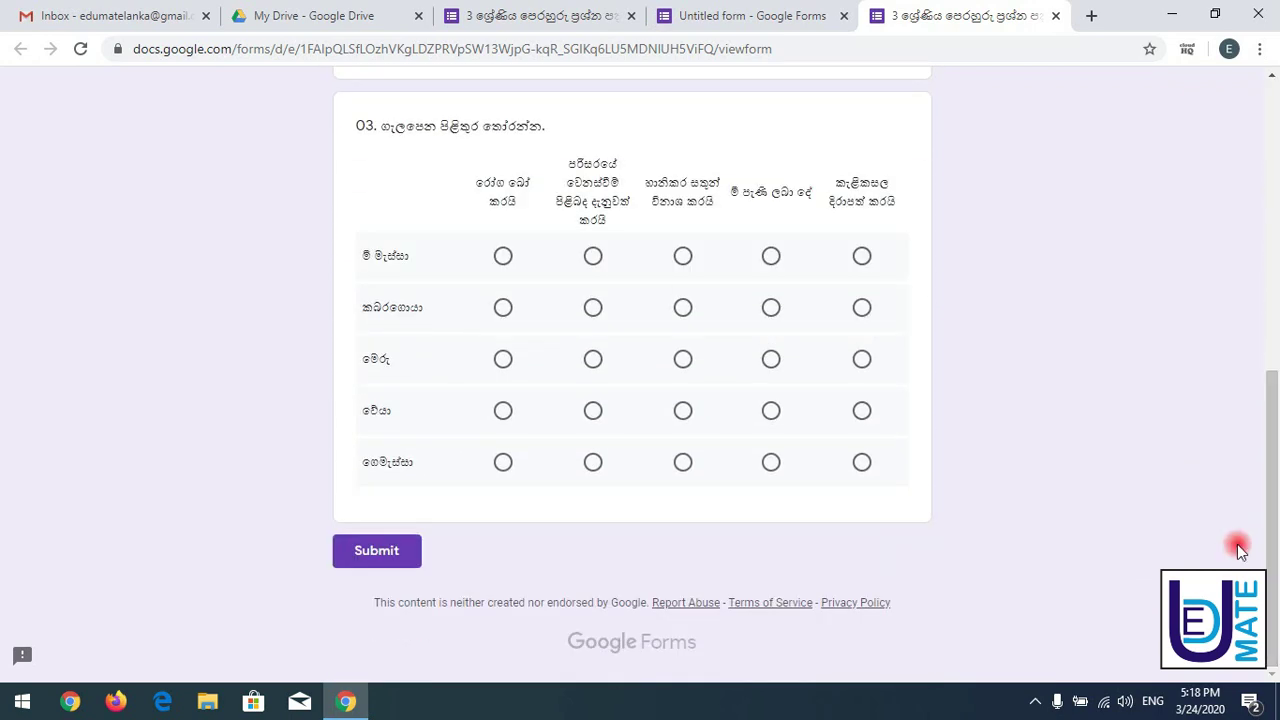
- Mark test answers across question 03's මී මැස්සා and කබරගොයා grid rows
left_click(503, 259)
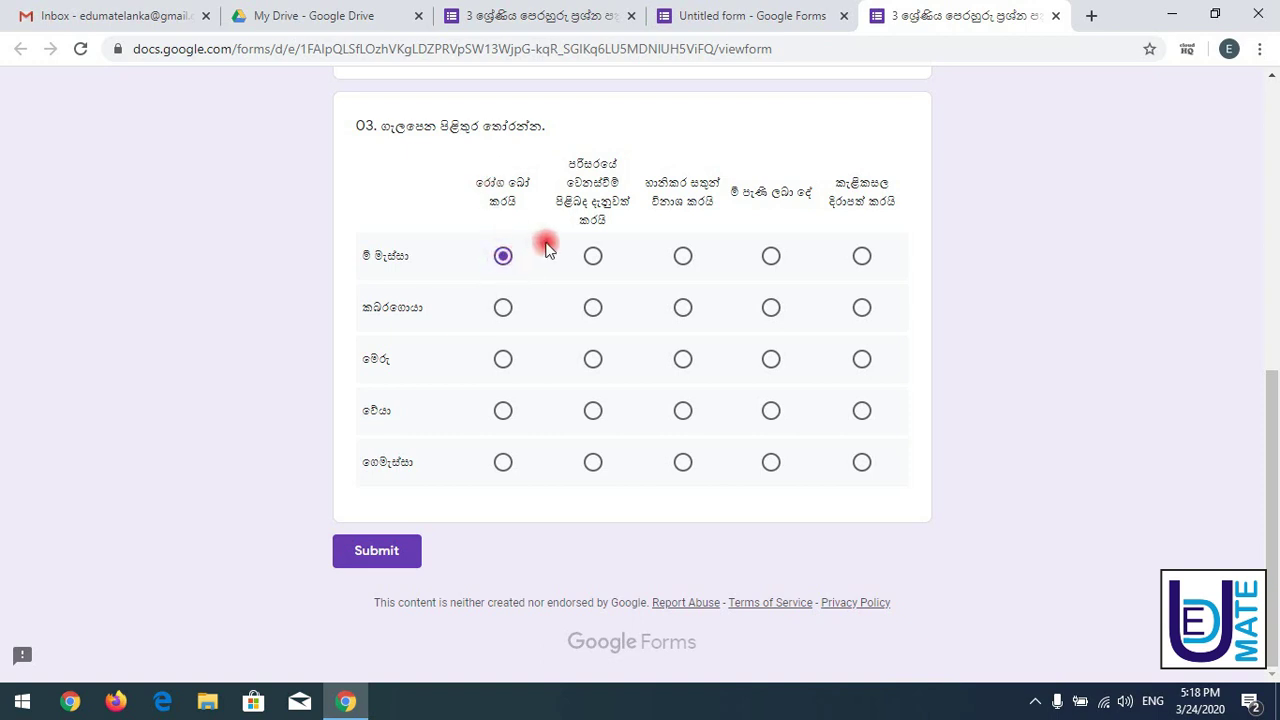
left_click(593, 262)
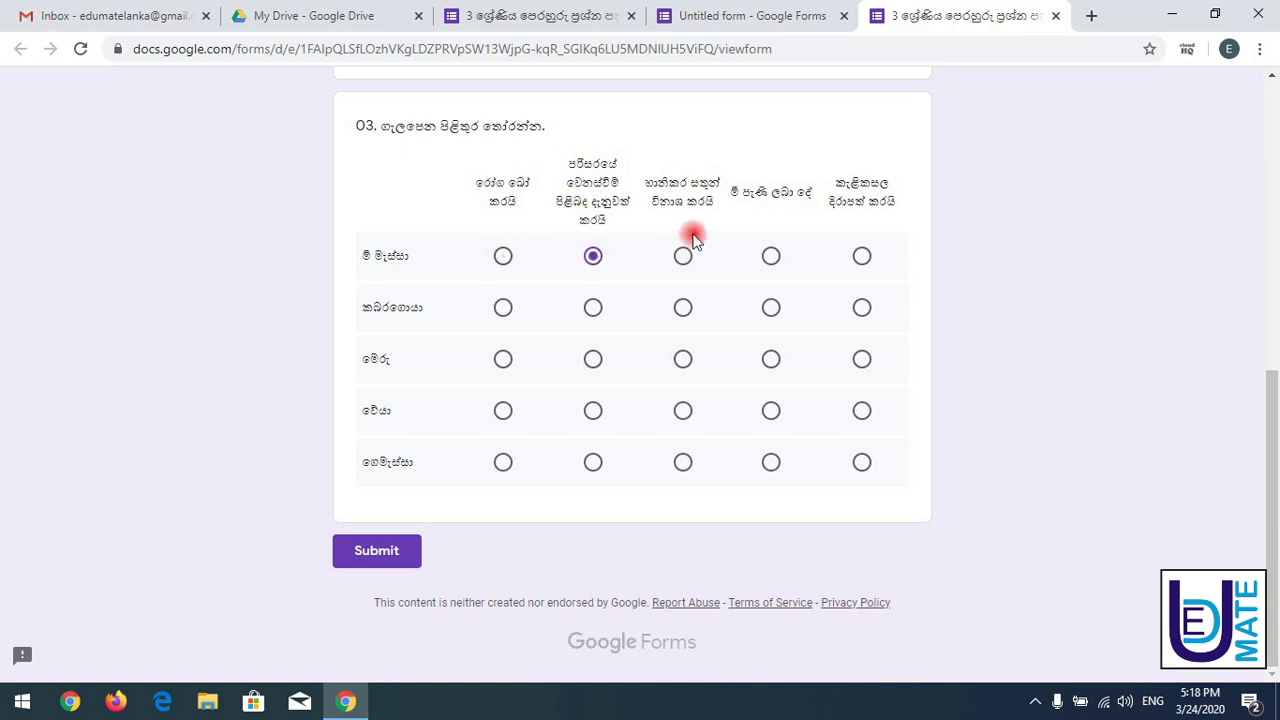
left_click(685, 260)
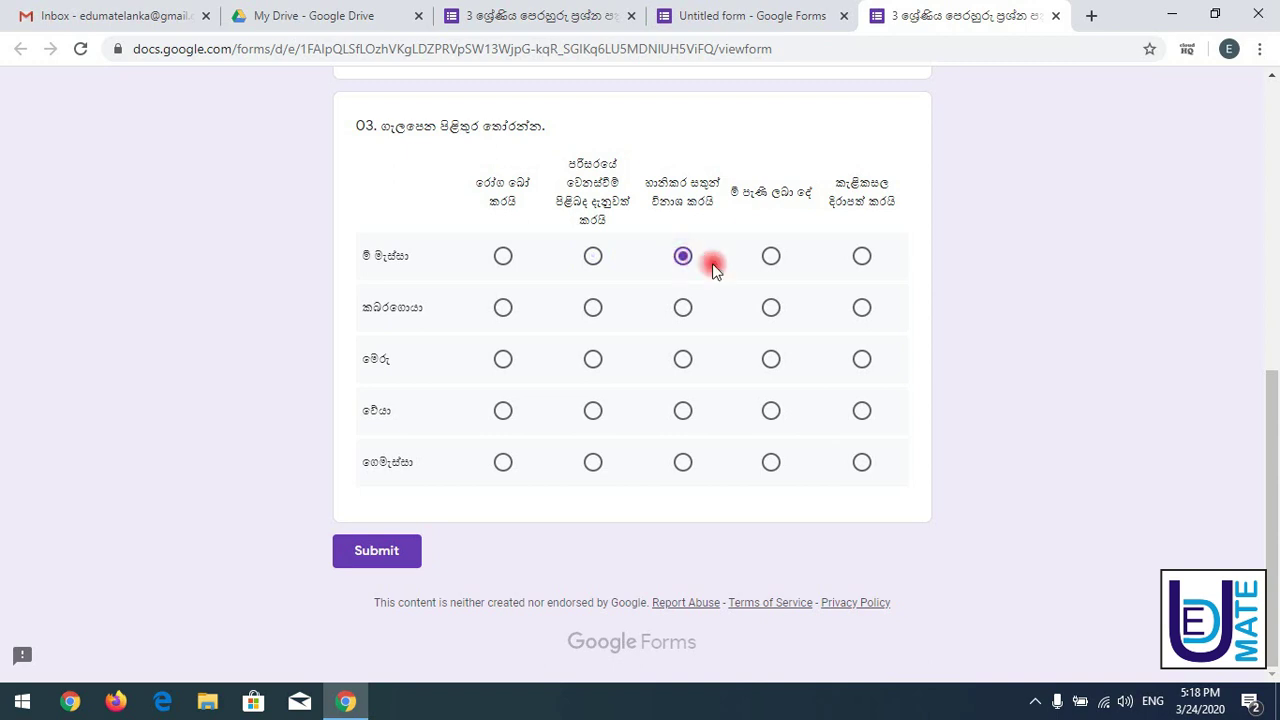
left_click(771, 258)
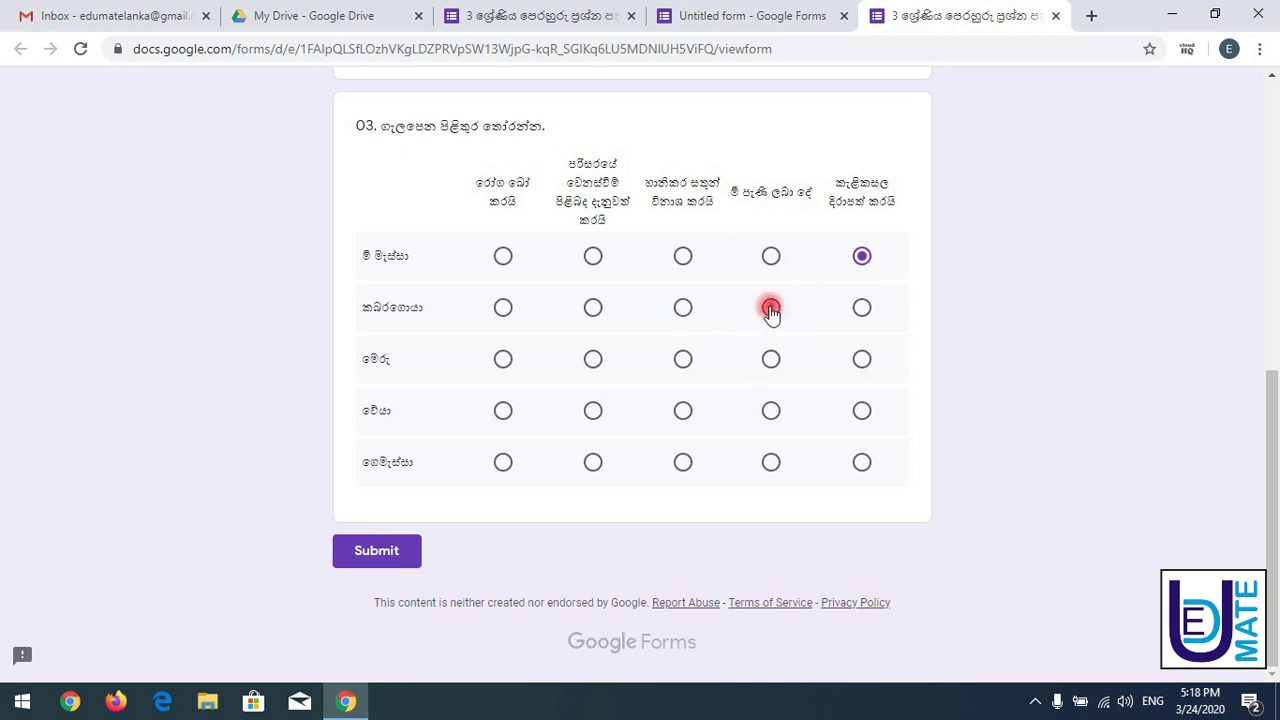
left_click(683, 310)
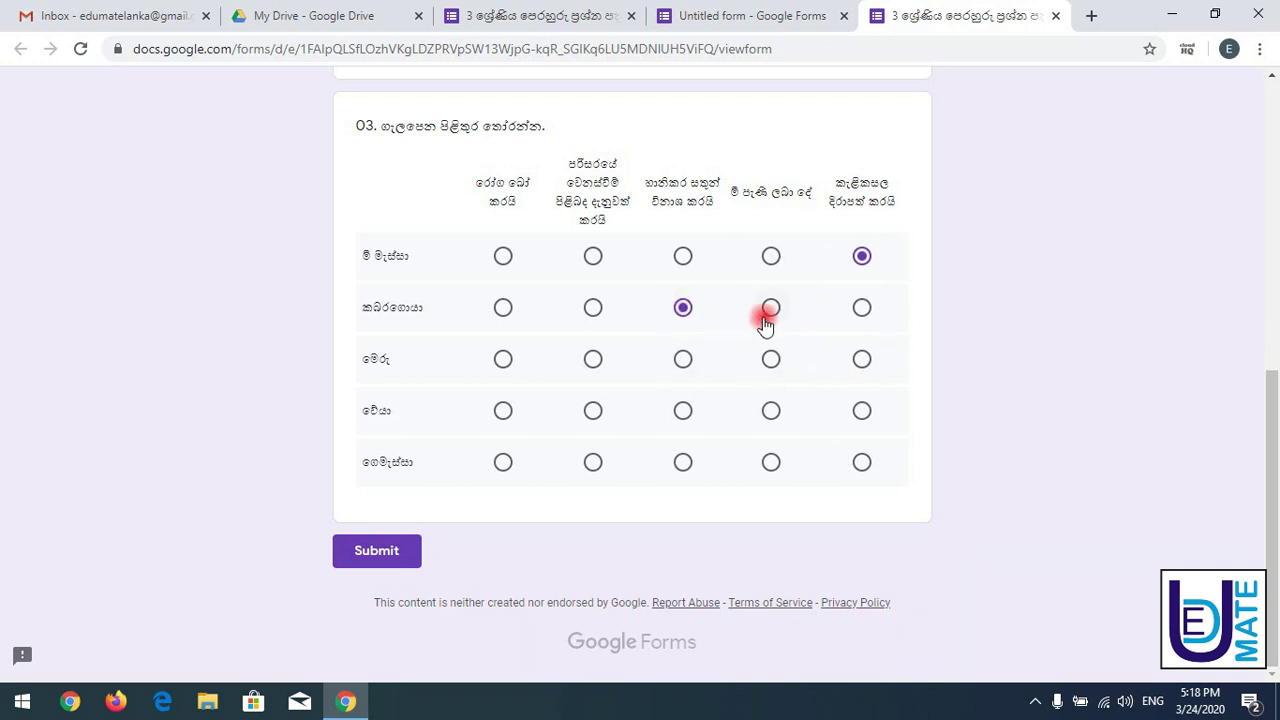
left_click(766, 318)
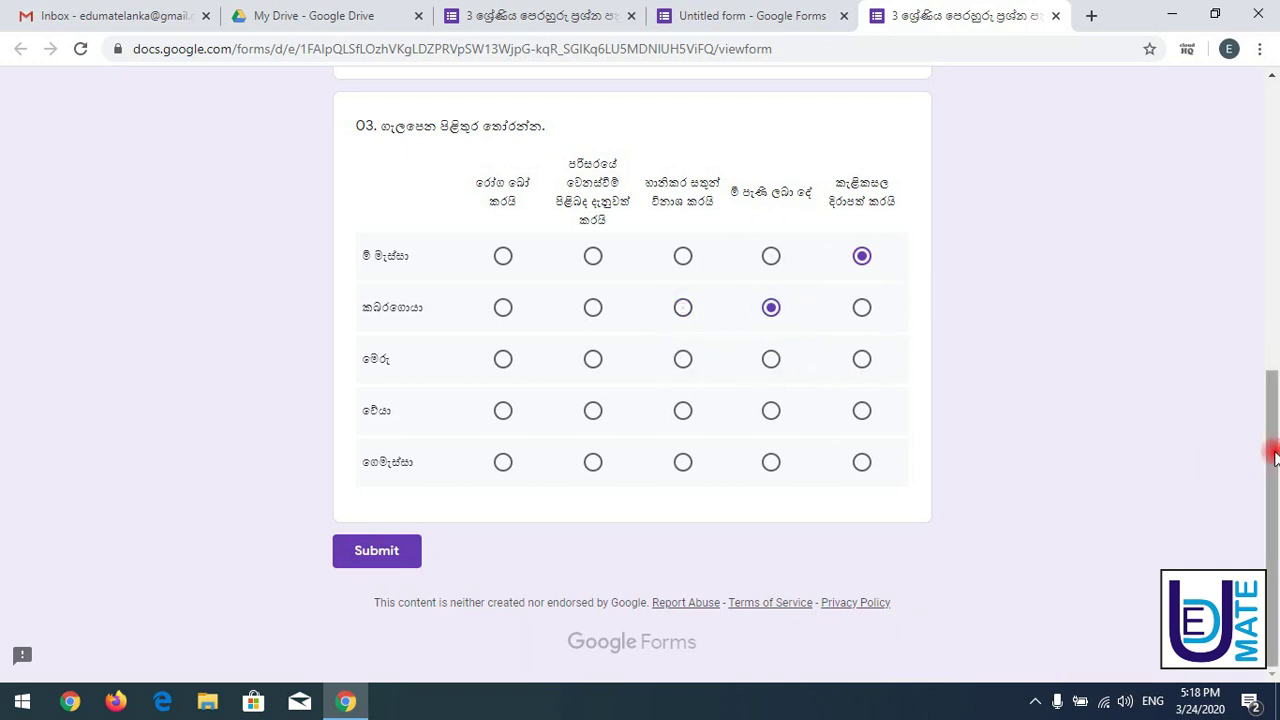
left_click_drag(1271, 449, 1271, 129)
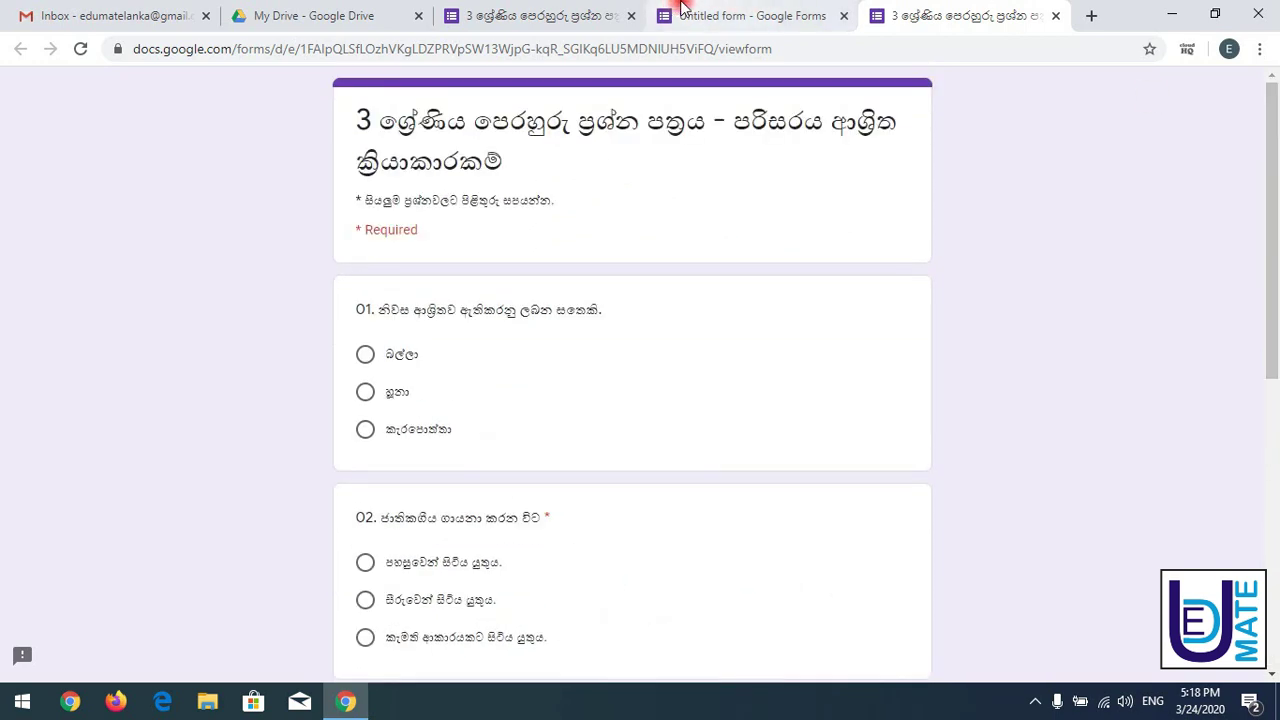
- Select question 04's heading in the reference quiz, then switch back to the Untitled form editor
left_click(620, 8)
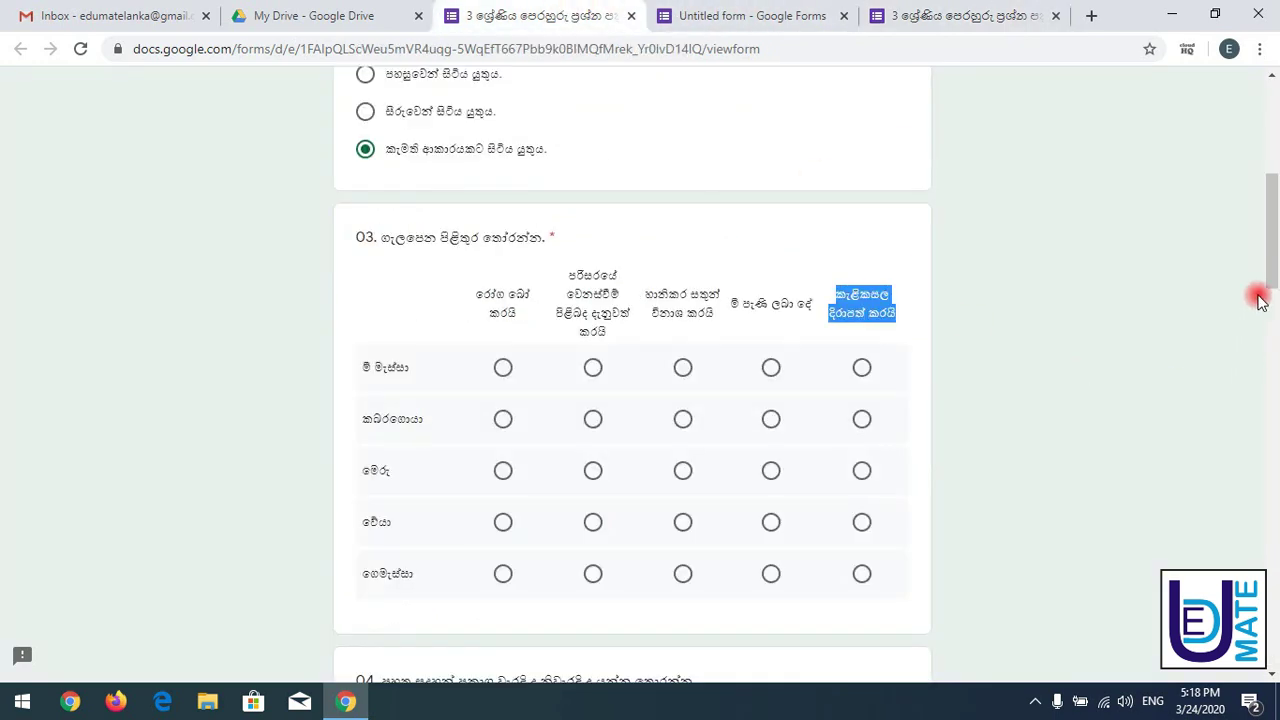
left_click_drag(1275, 250, 1267, 362)
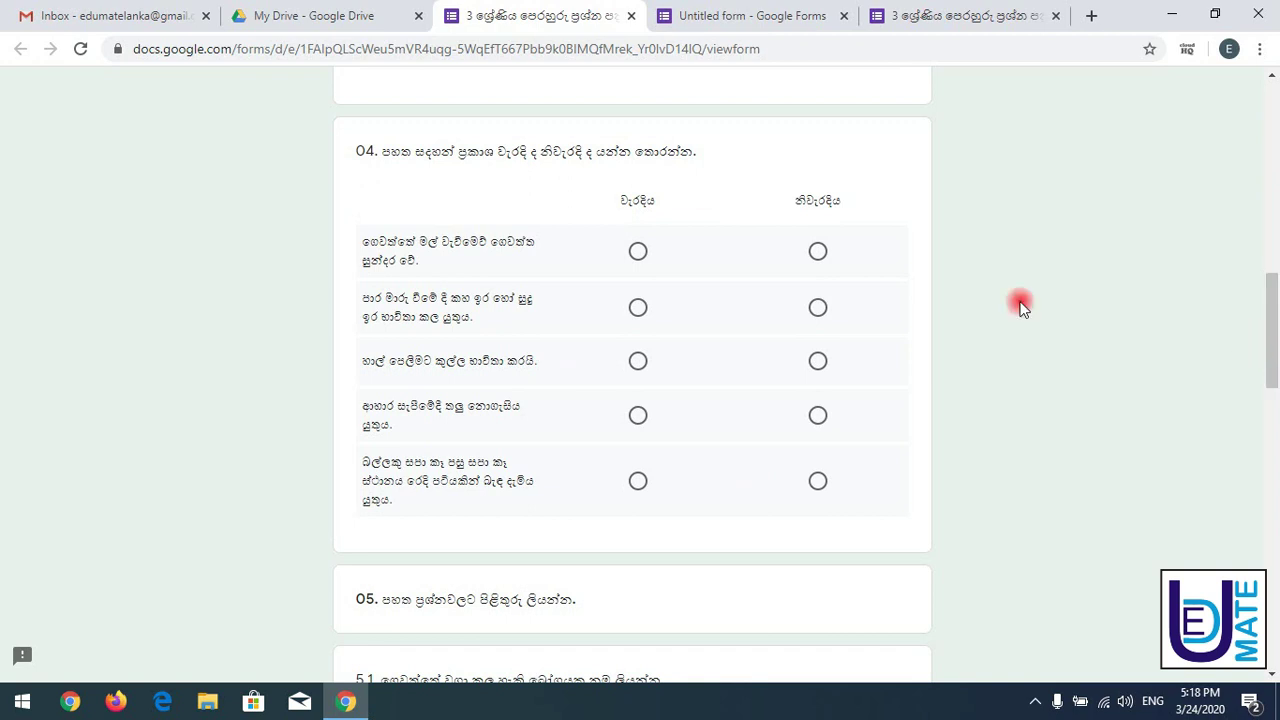
left_click_drag(353, 155, 632, 151)
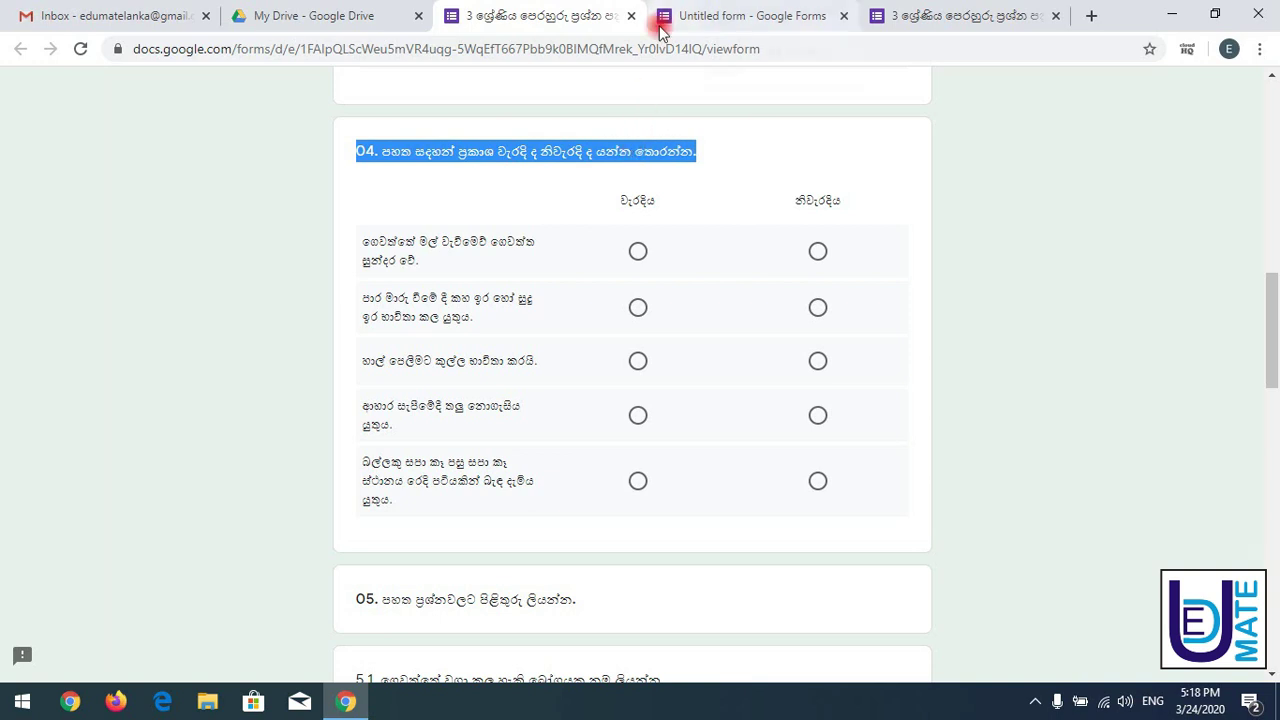
left_click(713, 10)
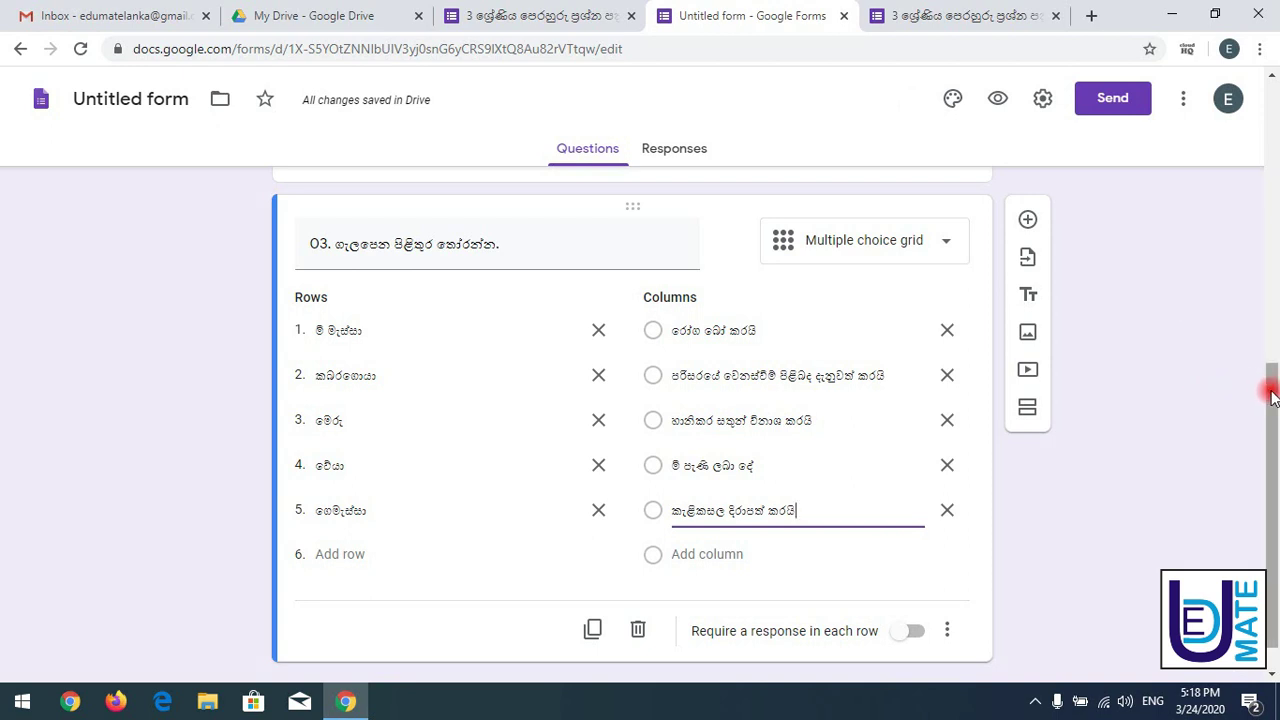
- Add question 04 titled with the pasted Sinhala heading, set to Multiple choice grid
left_click_drag(1271, 380, 1268, 449)
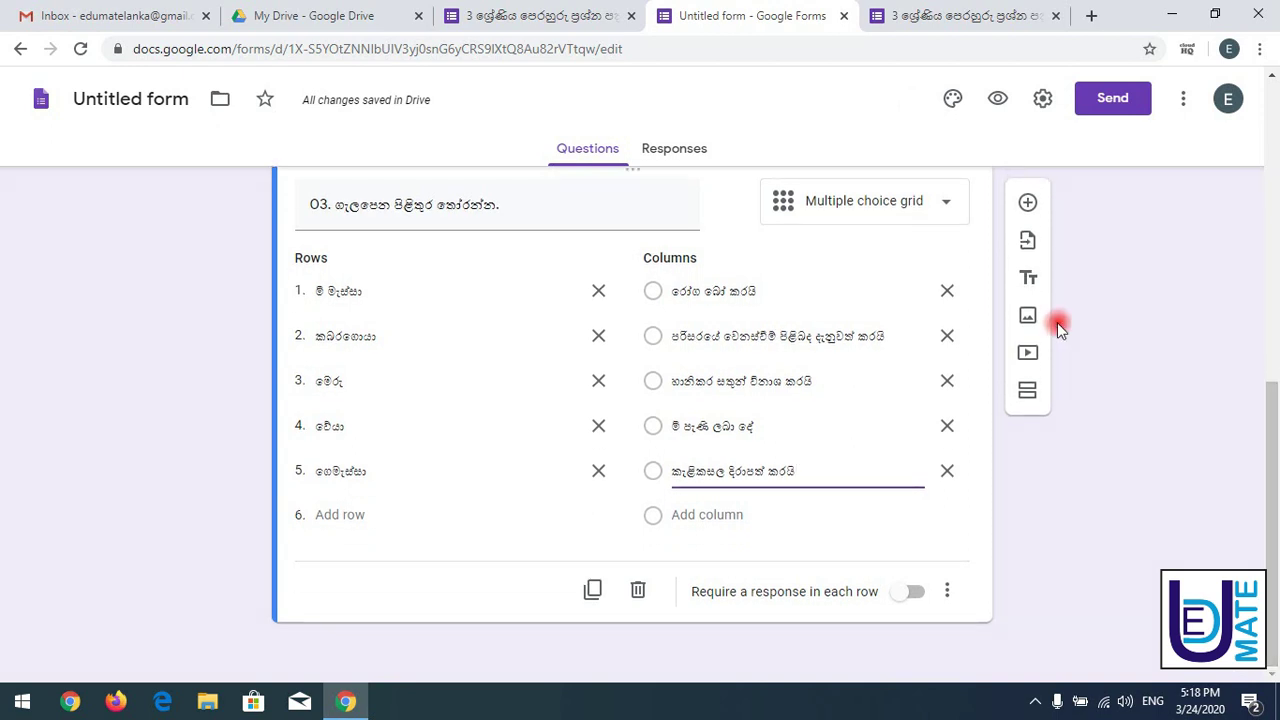
left_click(1025, 203)
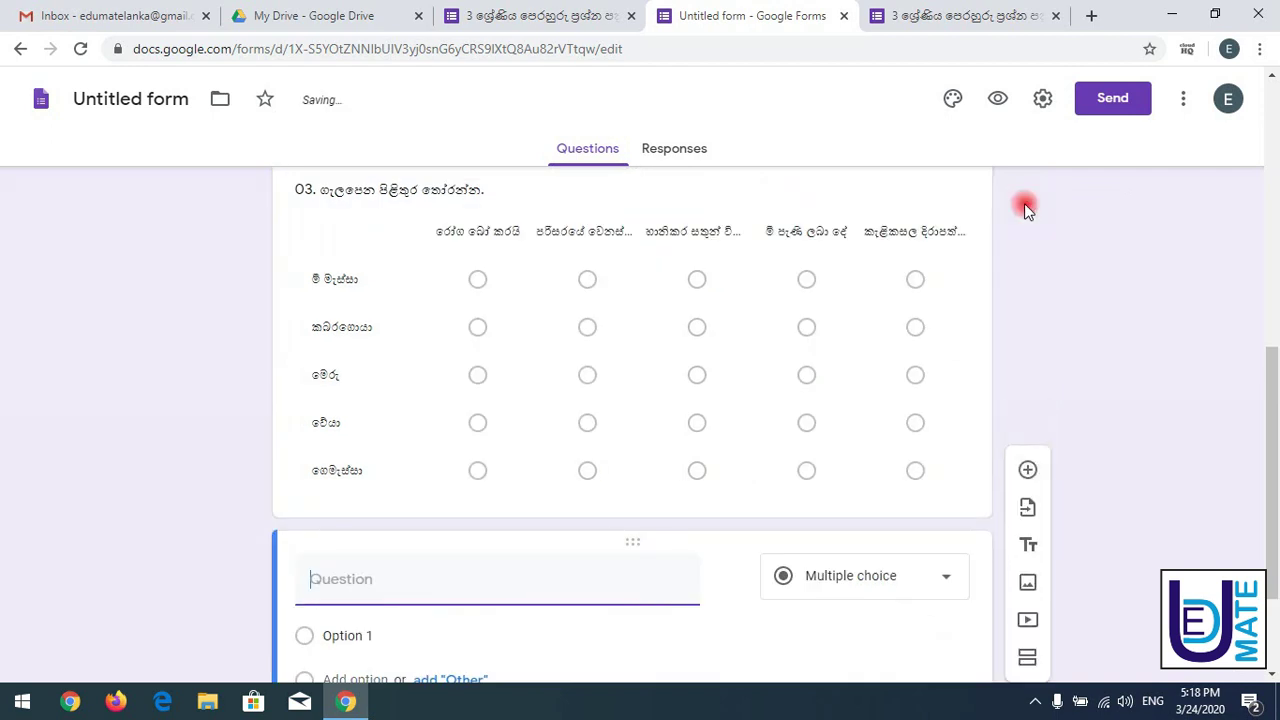
left_click(751, 628)
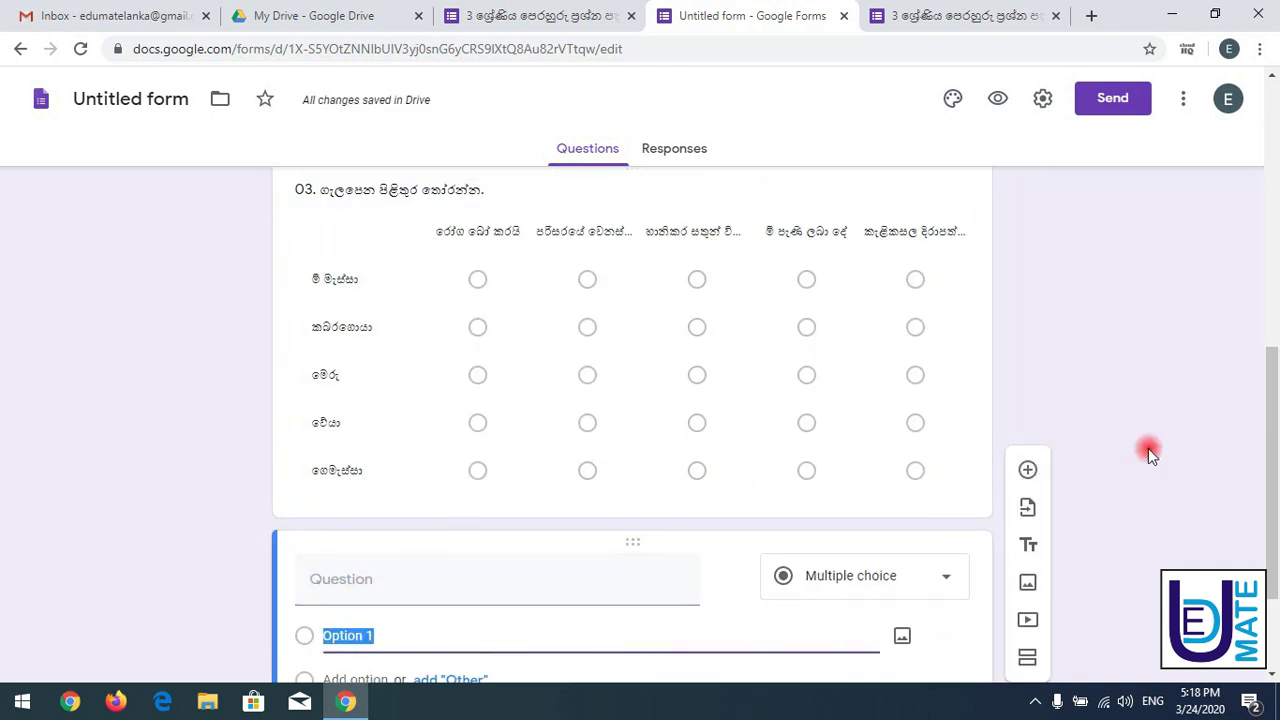
left_click_drag(1266, 437, 1214, 497)
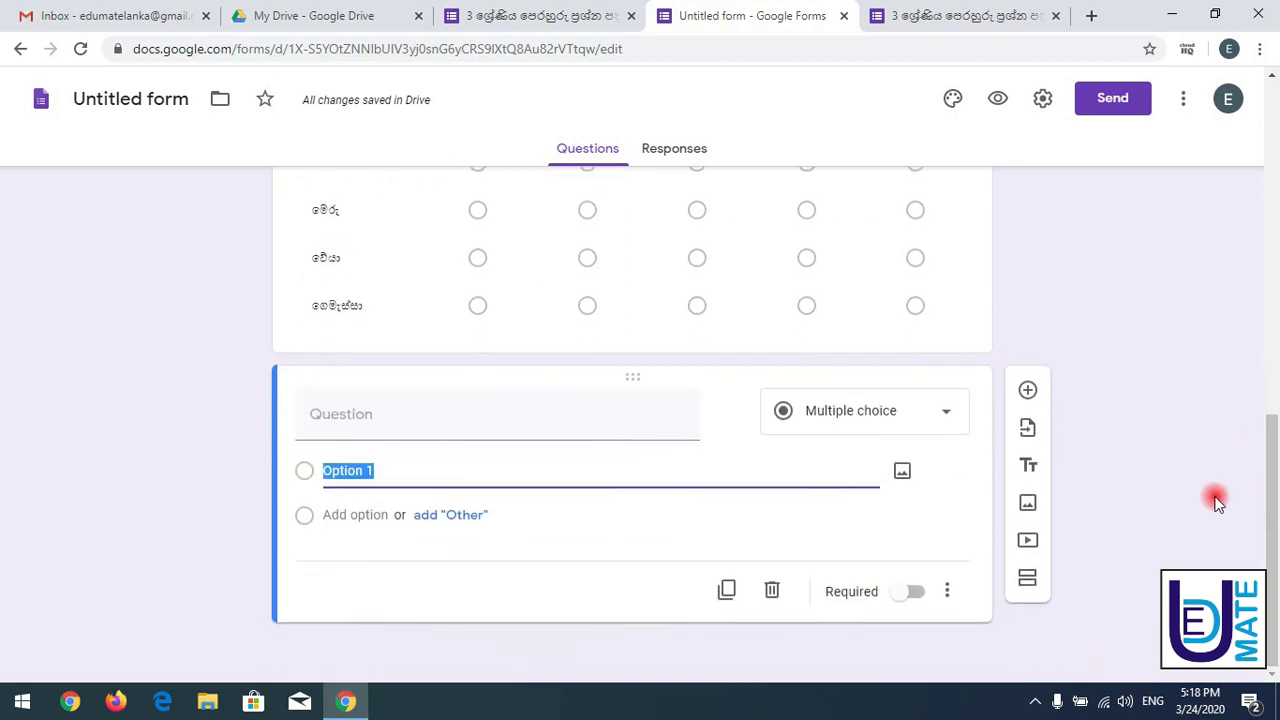
left_click(434, 413)
type("04. පහත සඳහන් ප්‍රකාශ වැරදි ද නිවැරදි ද යන්න තෝරන්න.")
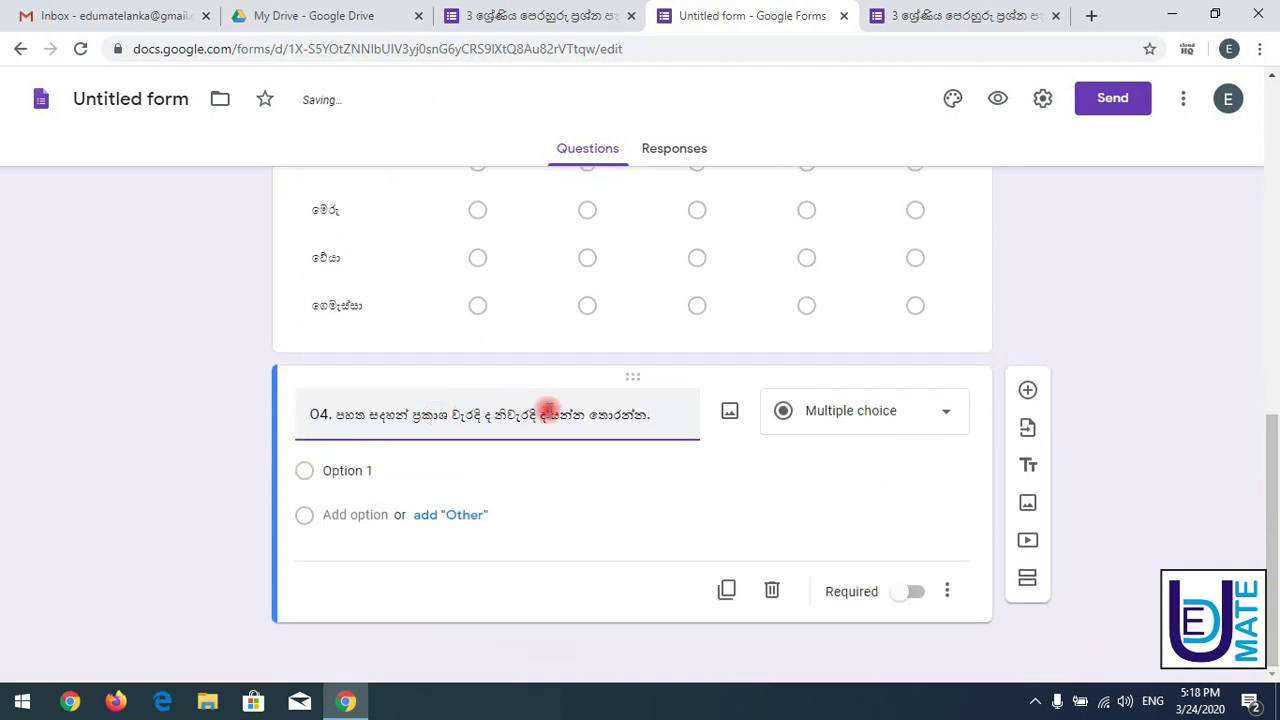
left_click(883, 414)
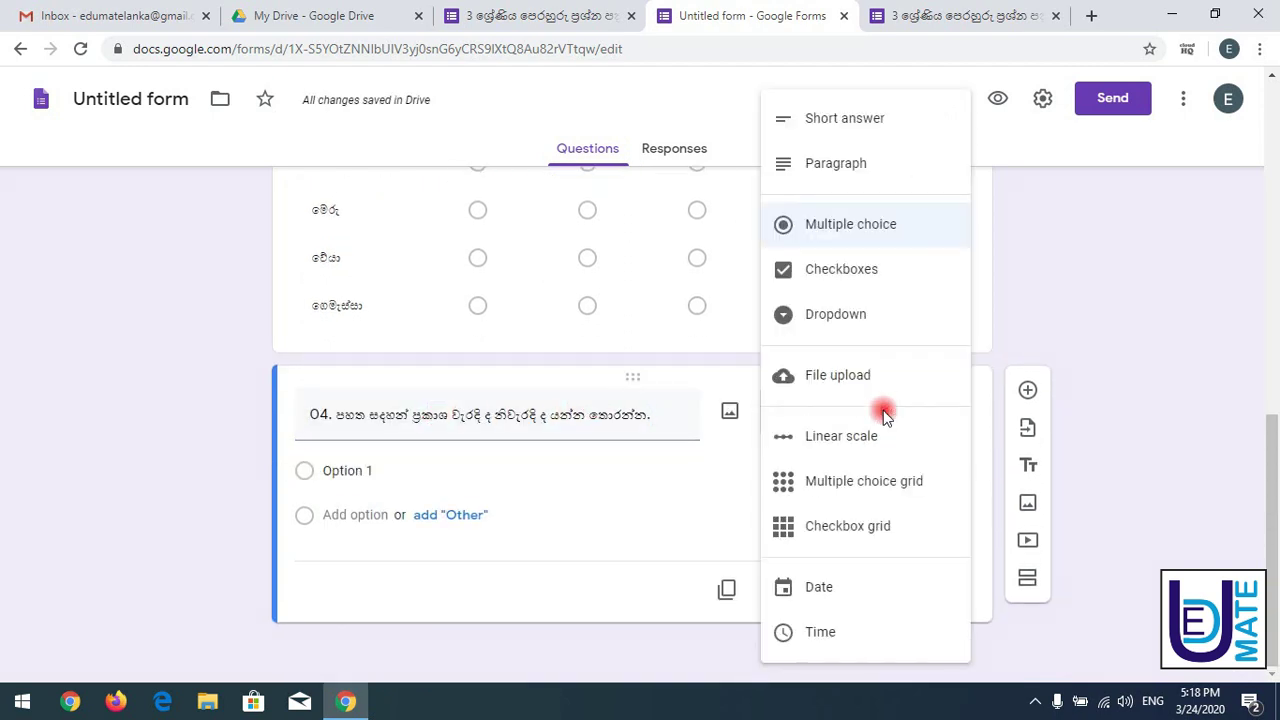
left_click(858, 490)
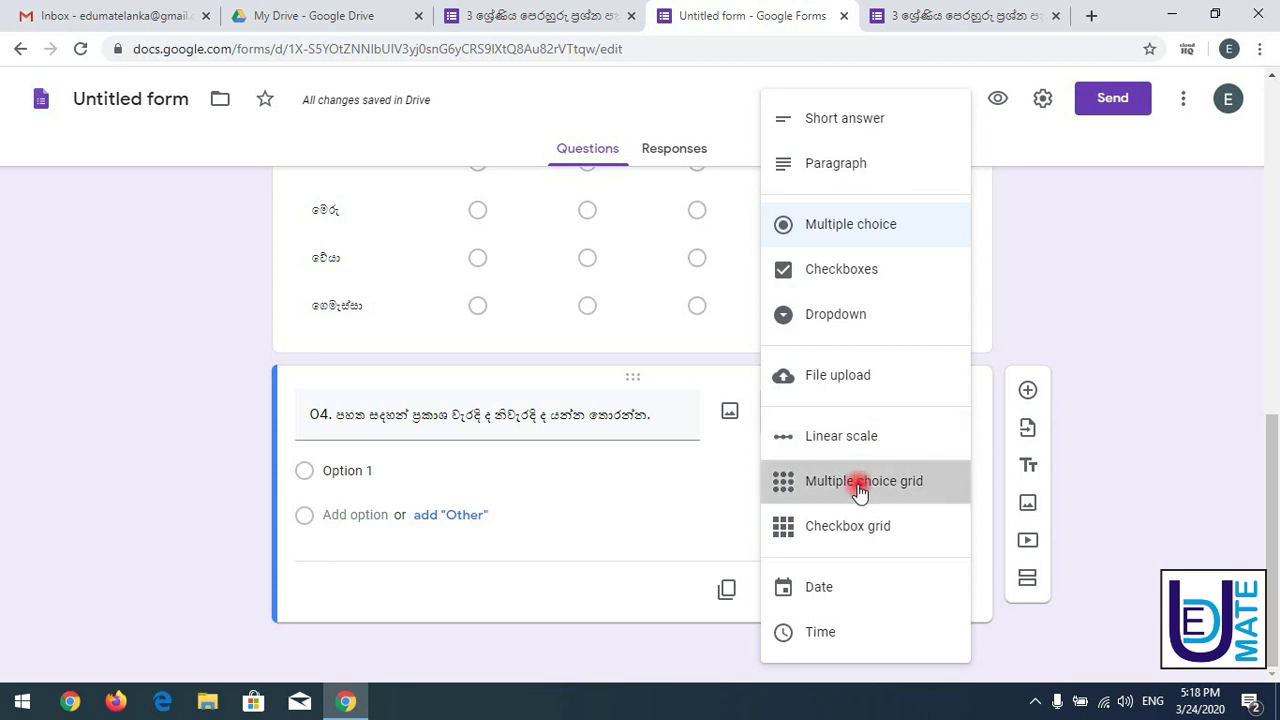
left_click(516, 20)
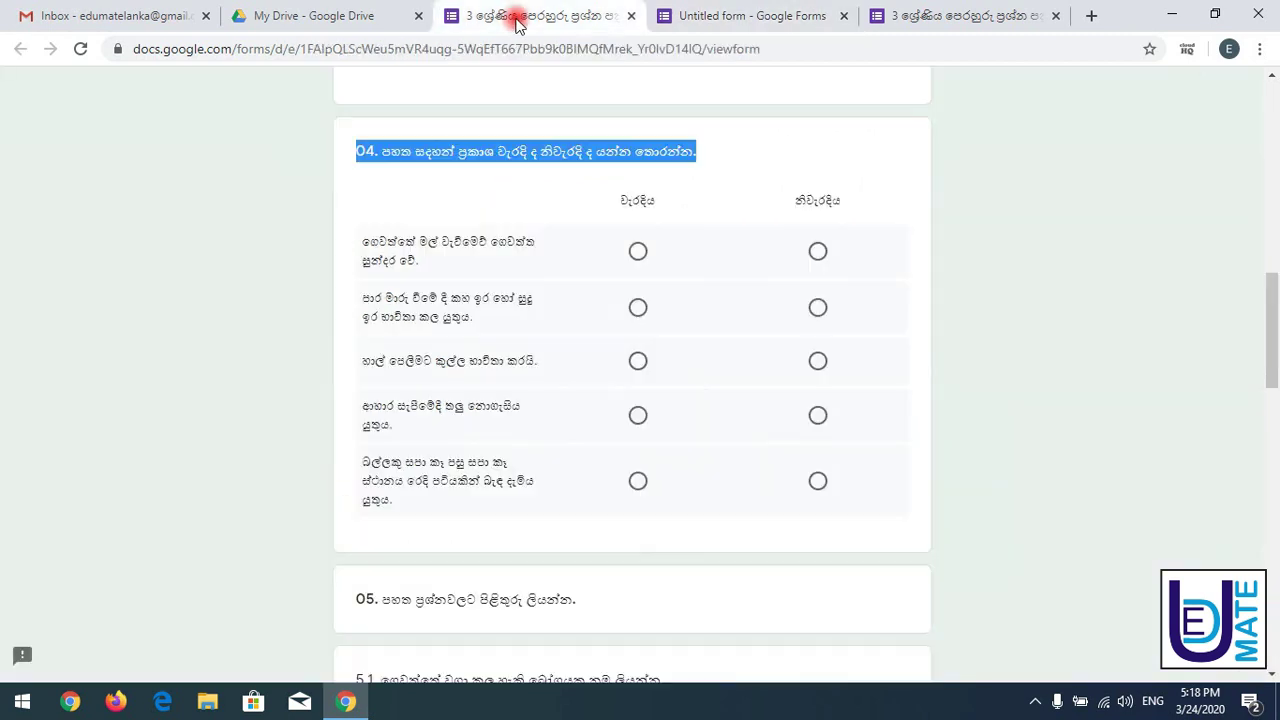
- Paste question 04's first reference statement over the Row 1 placeholder
left_click(366, 243)
left_click_drag(366, 243, 444, 273)
key("ctrl+c")
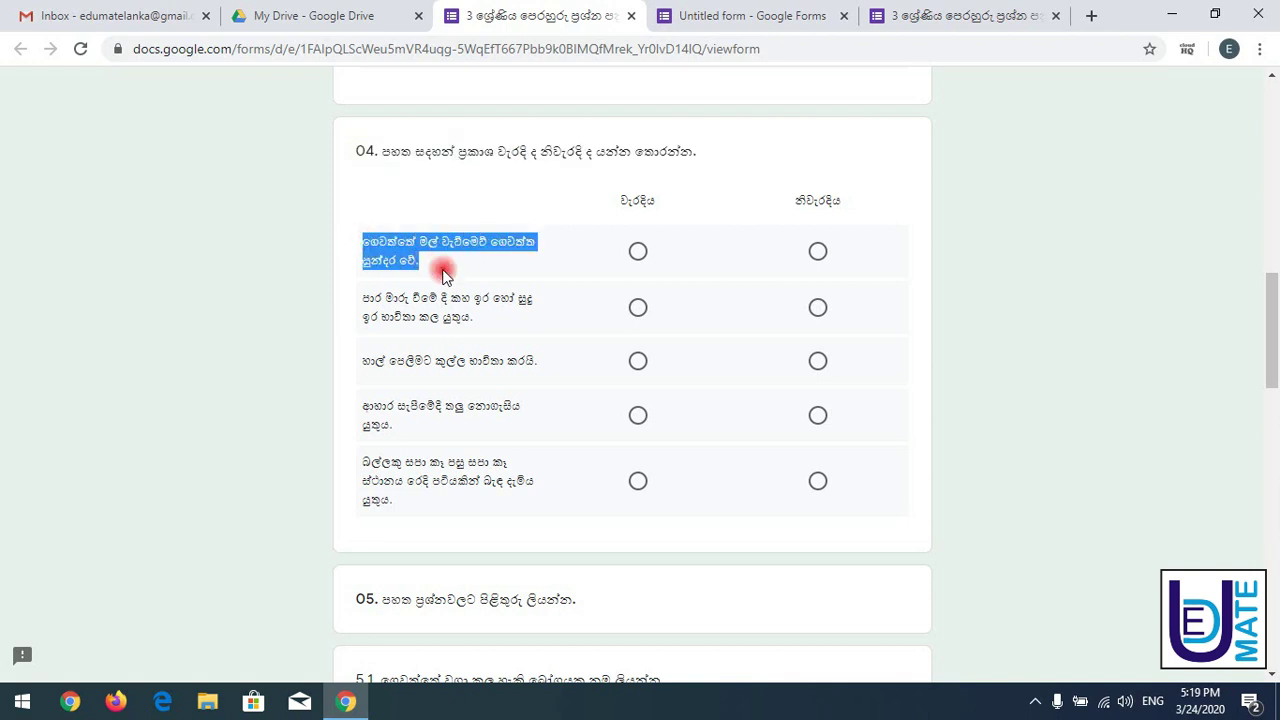
left_click(777, 12)
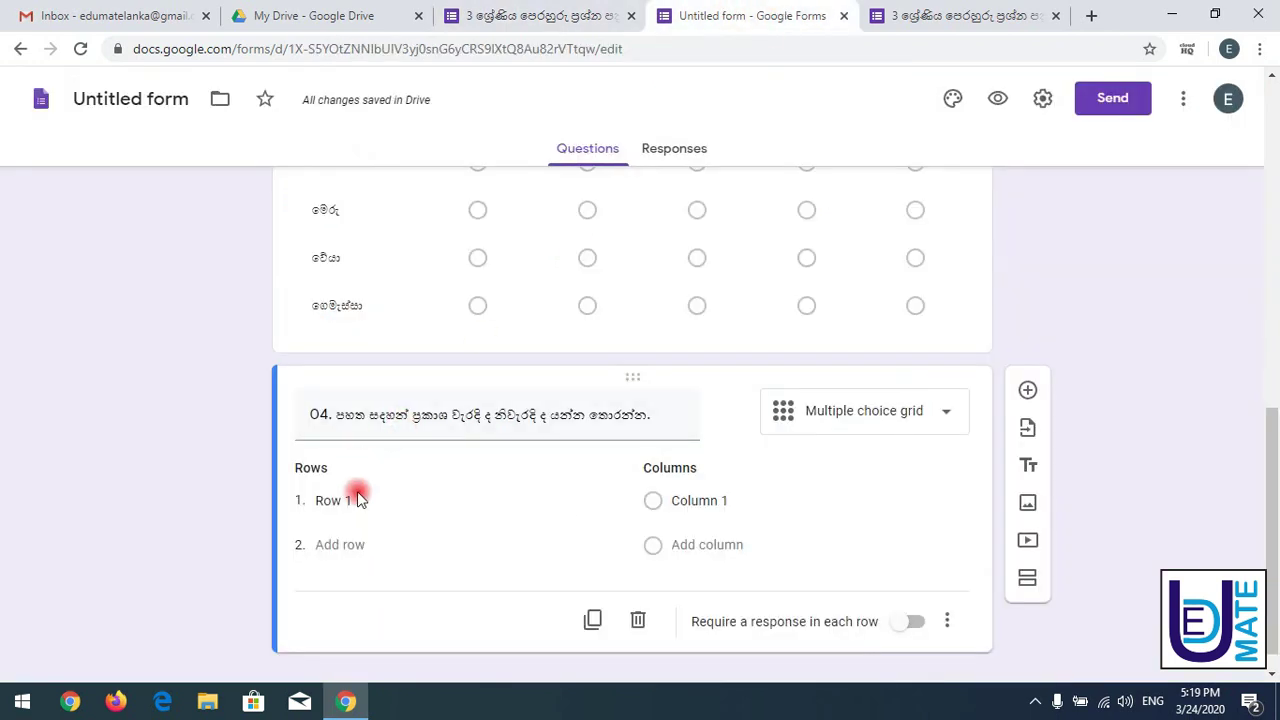
left_click_drag(360, 500, 305, 508)
key("ctrl+v")
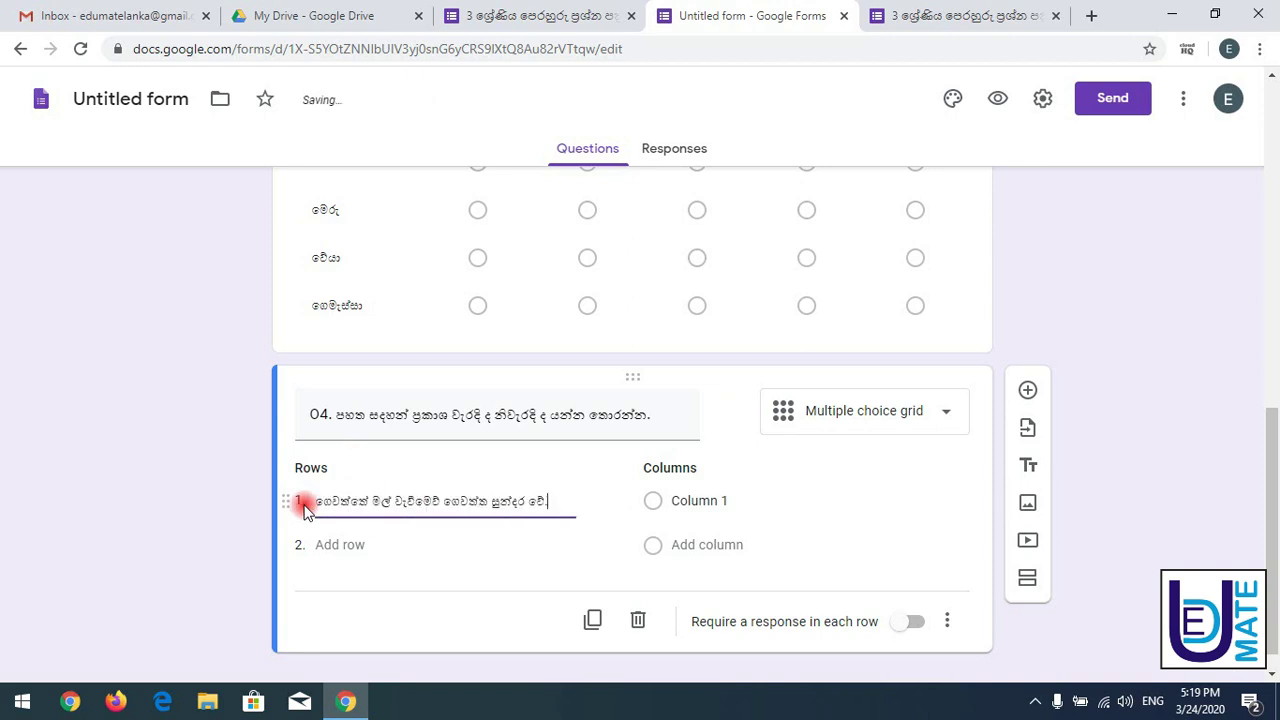
left_click(540, 15)
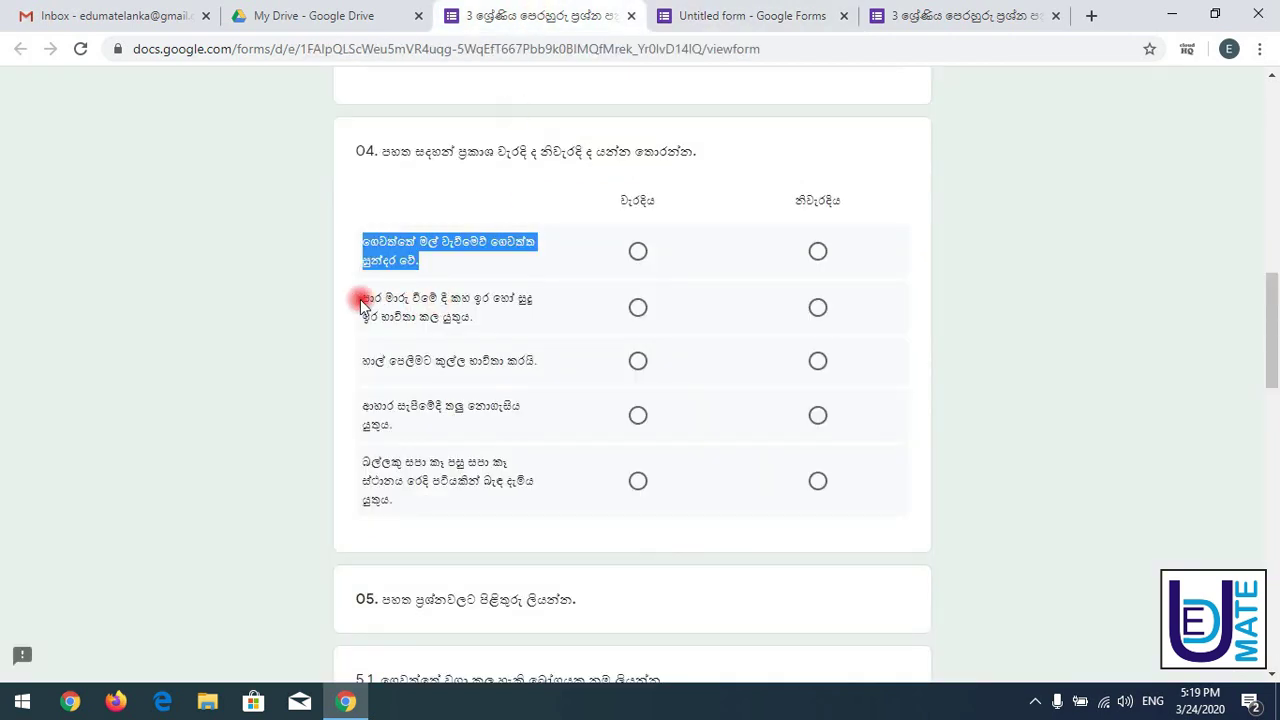
- Copy the second to fifth reference statements for the remaining grid rows
left_click_drag(363, 297, 486, 331)
left_click_drag(363, 360, 503, 366)
left_click_drag(363, 407, 408, 420)
left_click_drag(363, 462, 400, 495)
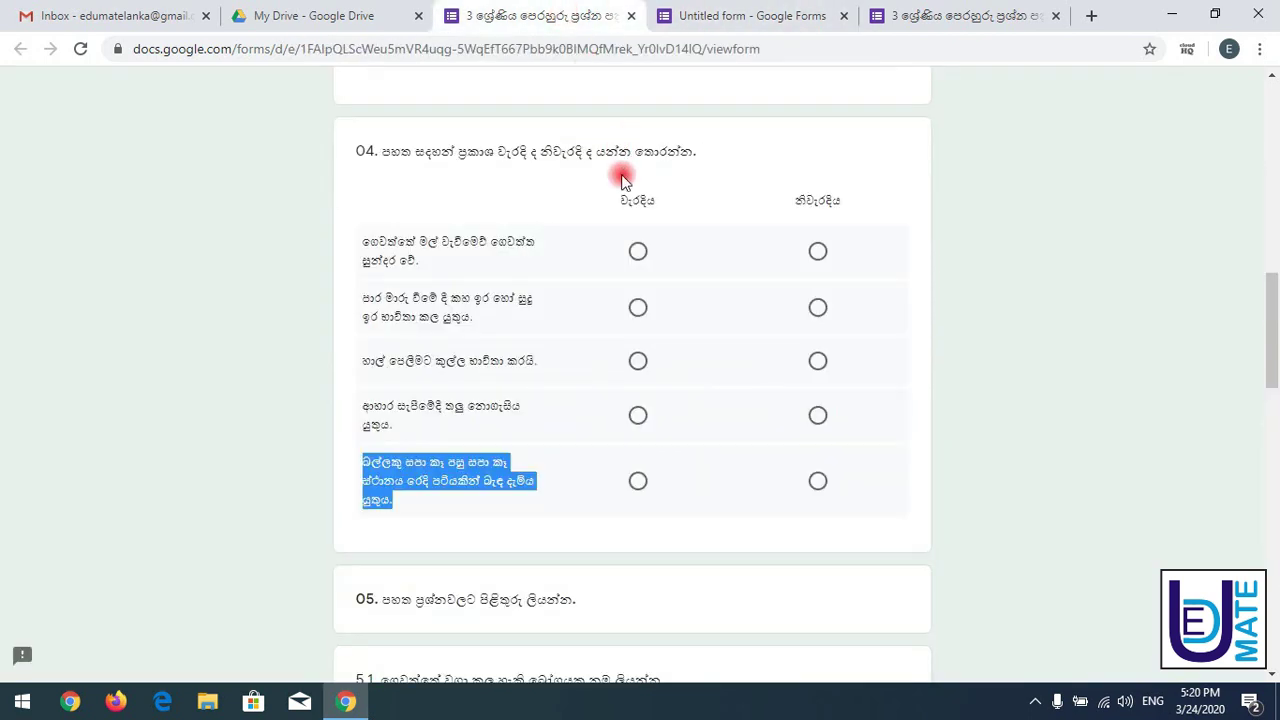
left_click(623, 205)
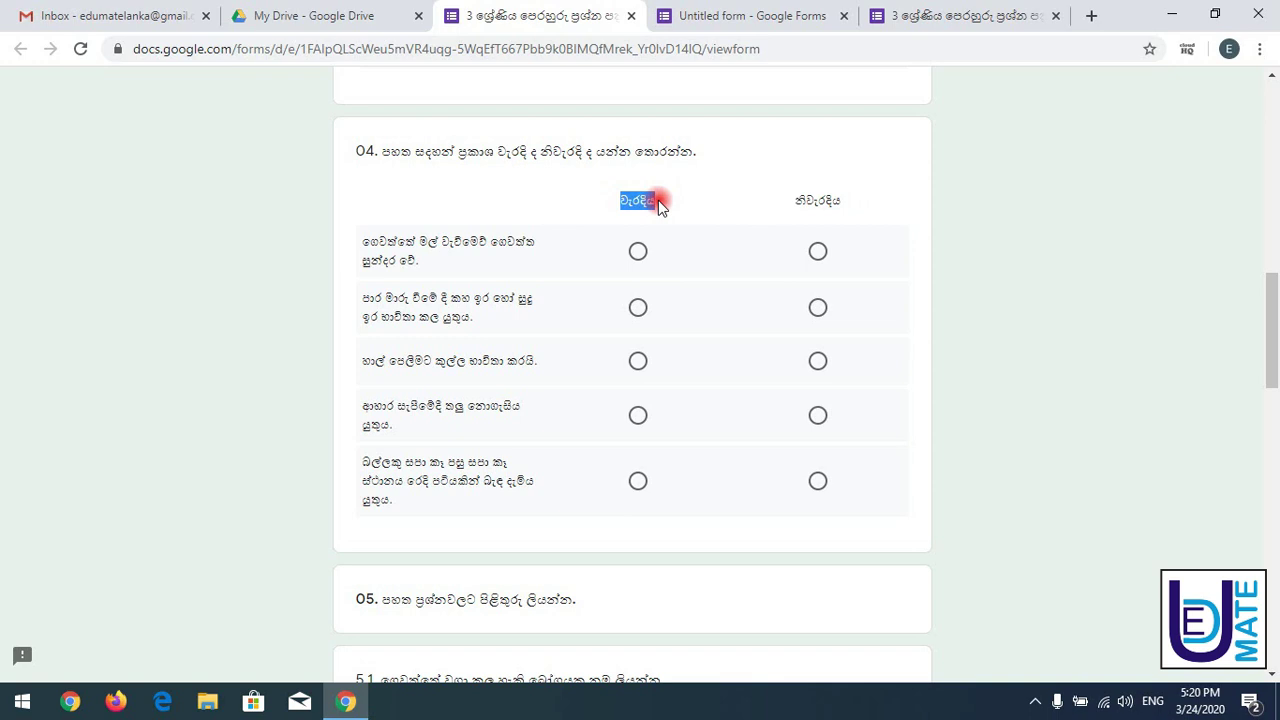
left_click(745, 16)
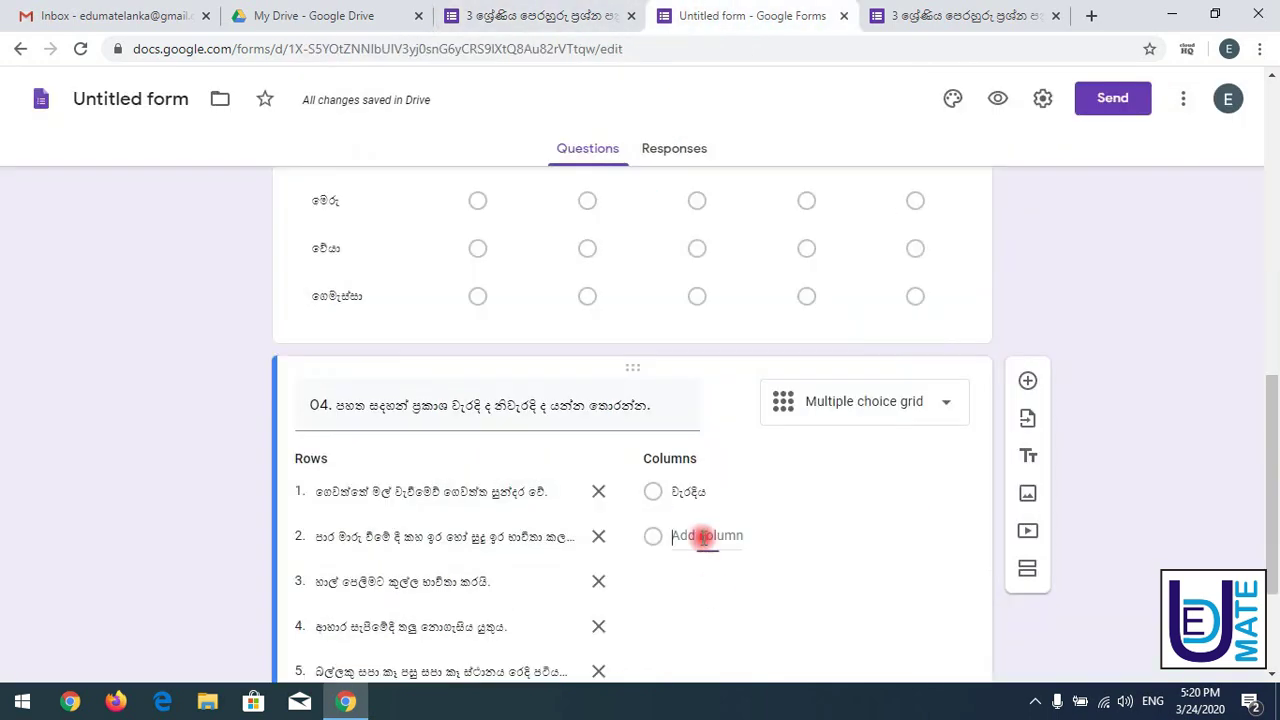
scroll(1271, 478, "down", 2)
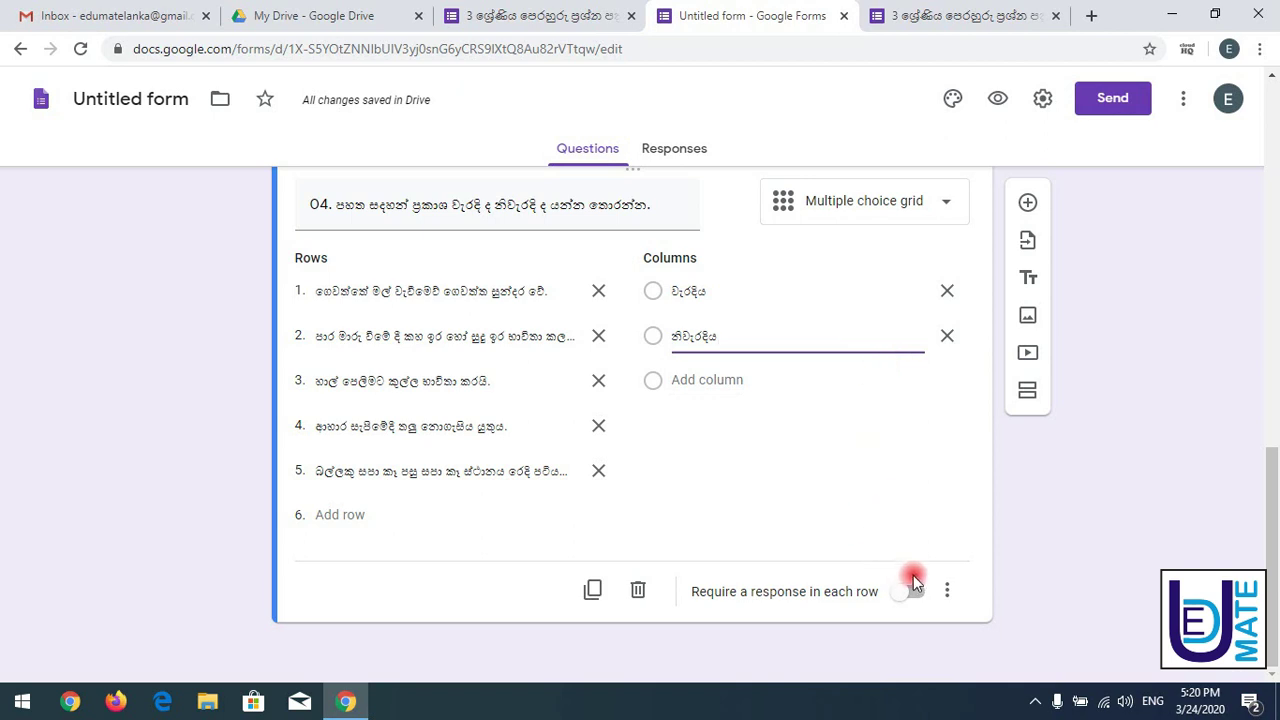
- Reload the new form's preview and test an answer in question 04's first row
left_click(935, 15)
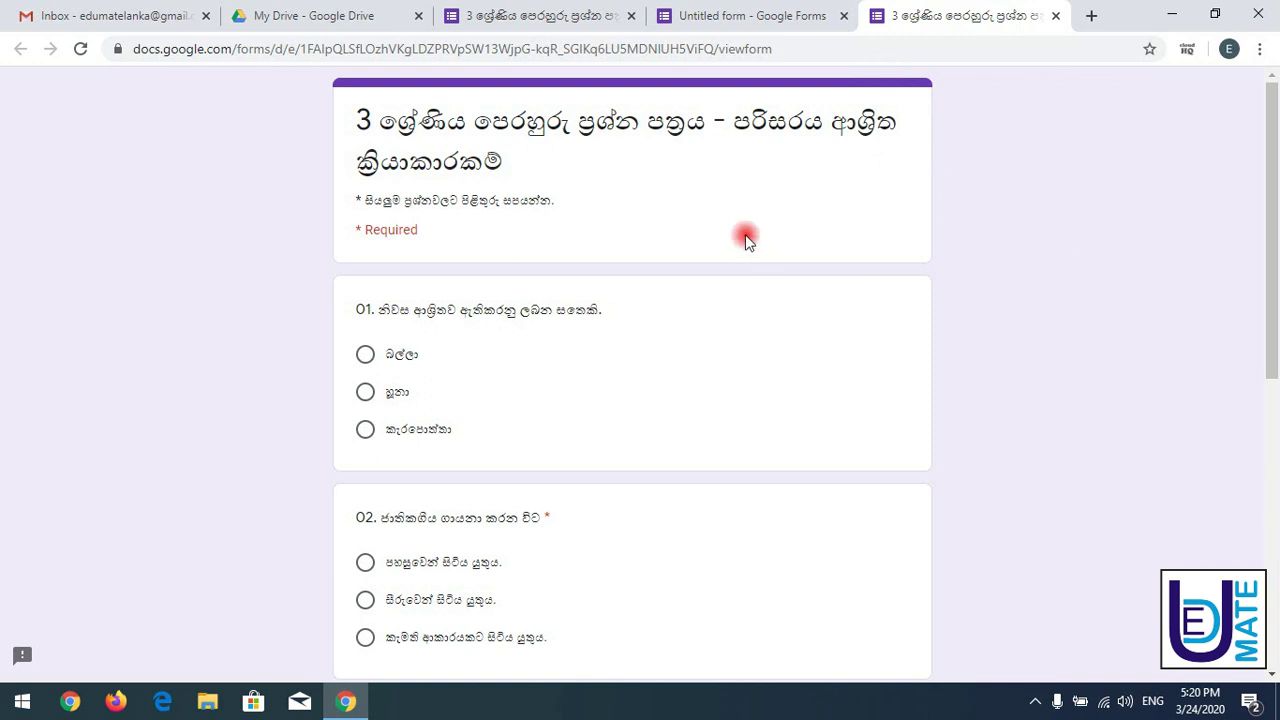
left_click(80, 50)
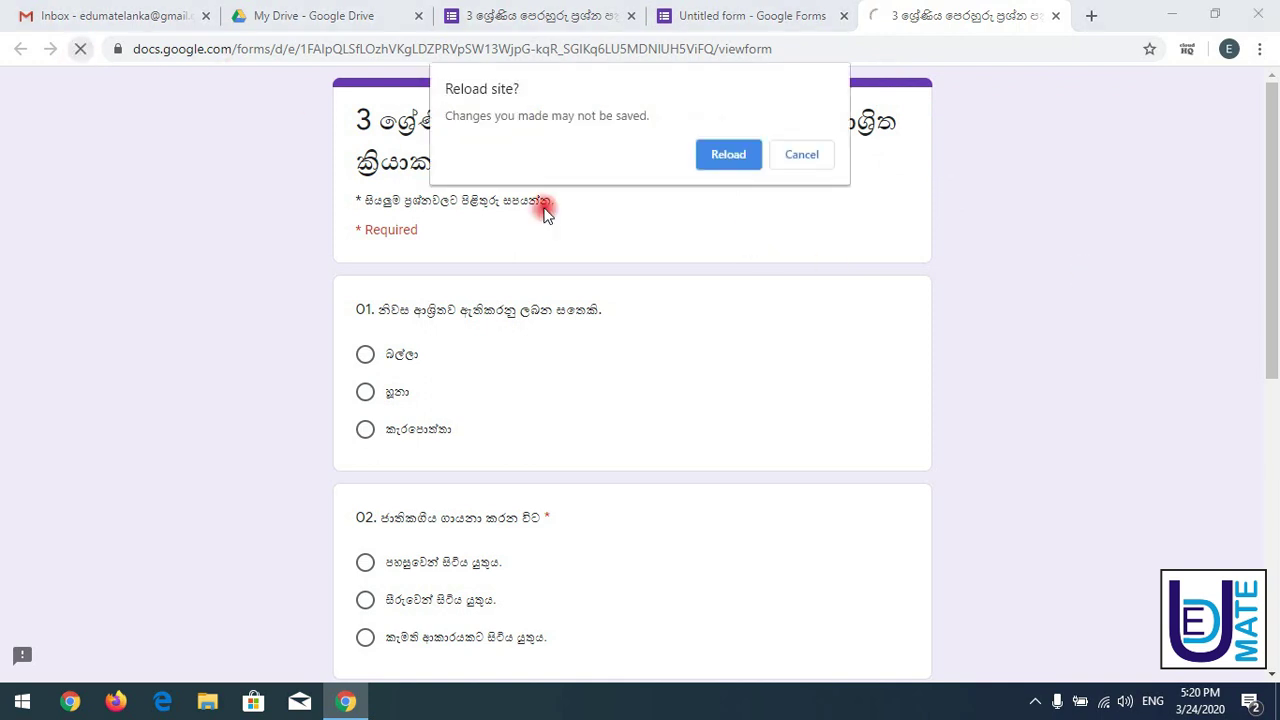
left_click(727, 152)
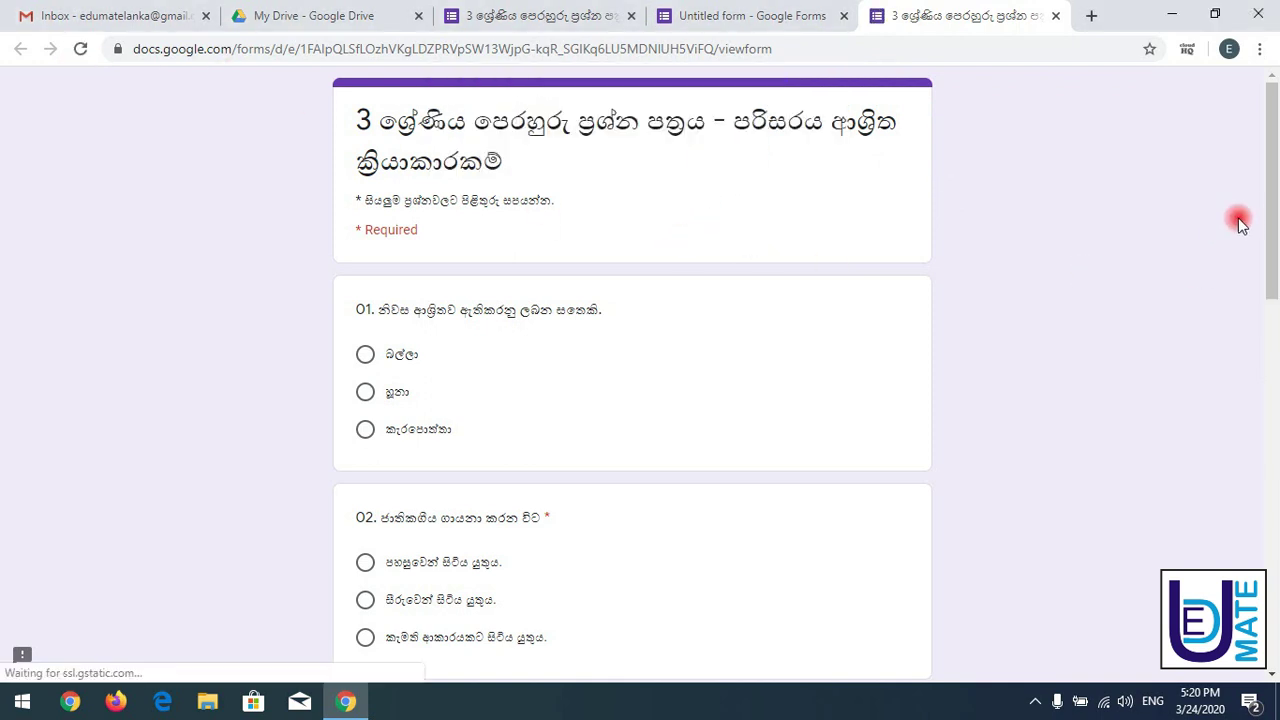
left_click_drag(1272, 206, 1263, 489)
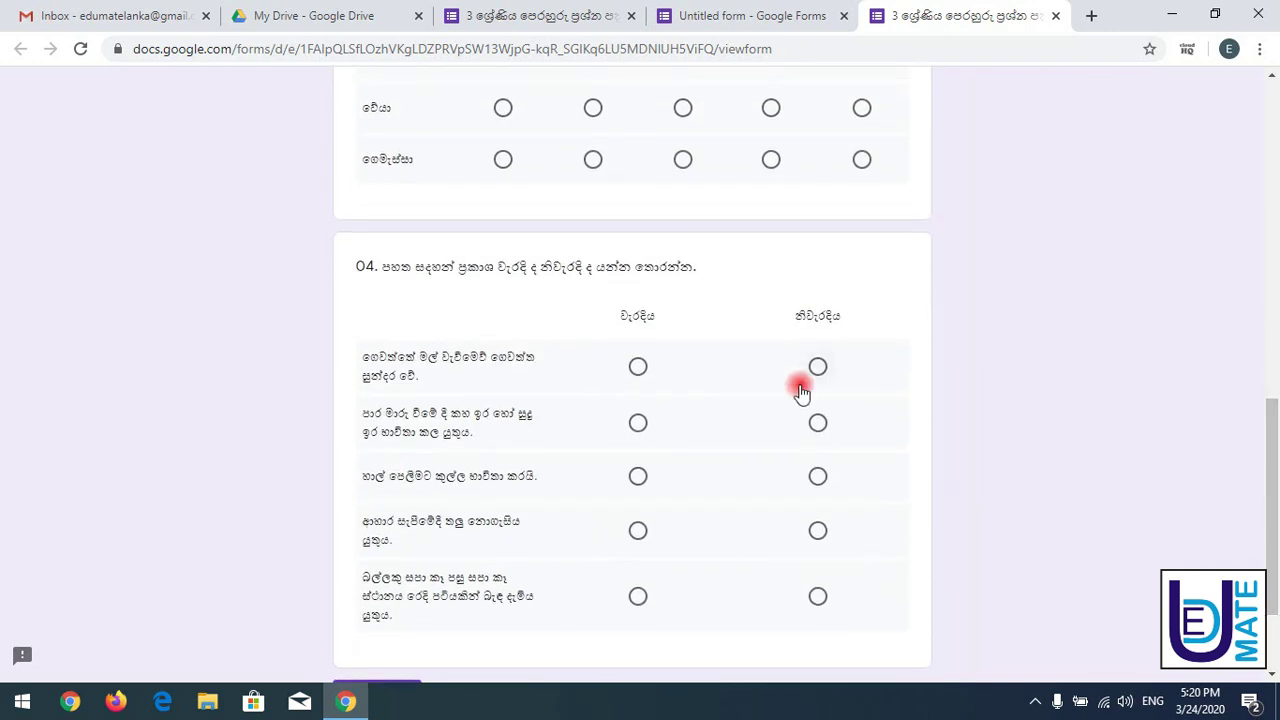
left_click(818, 367)
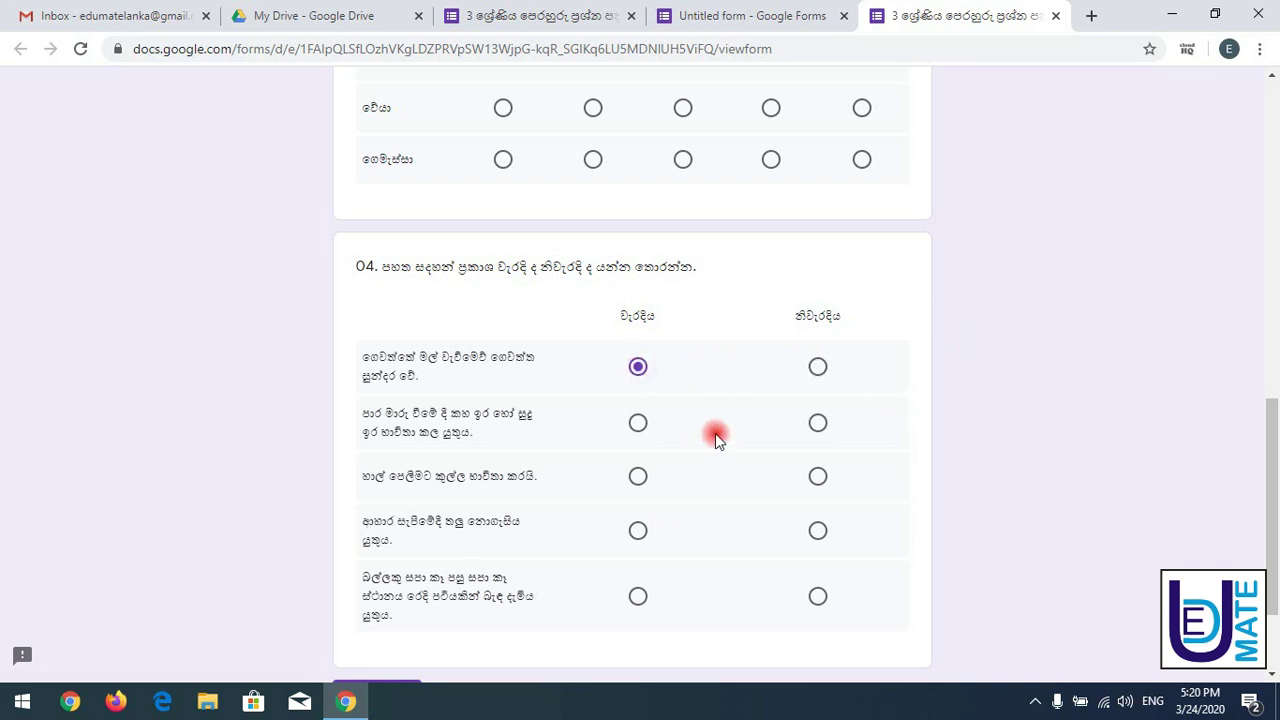
left_click_drag(1266, 514, 1266, 551)
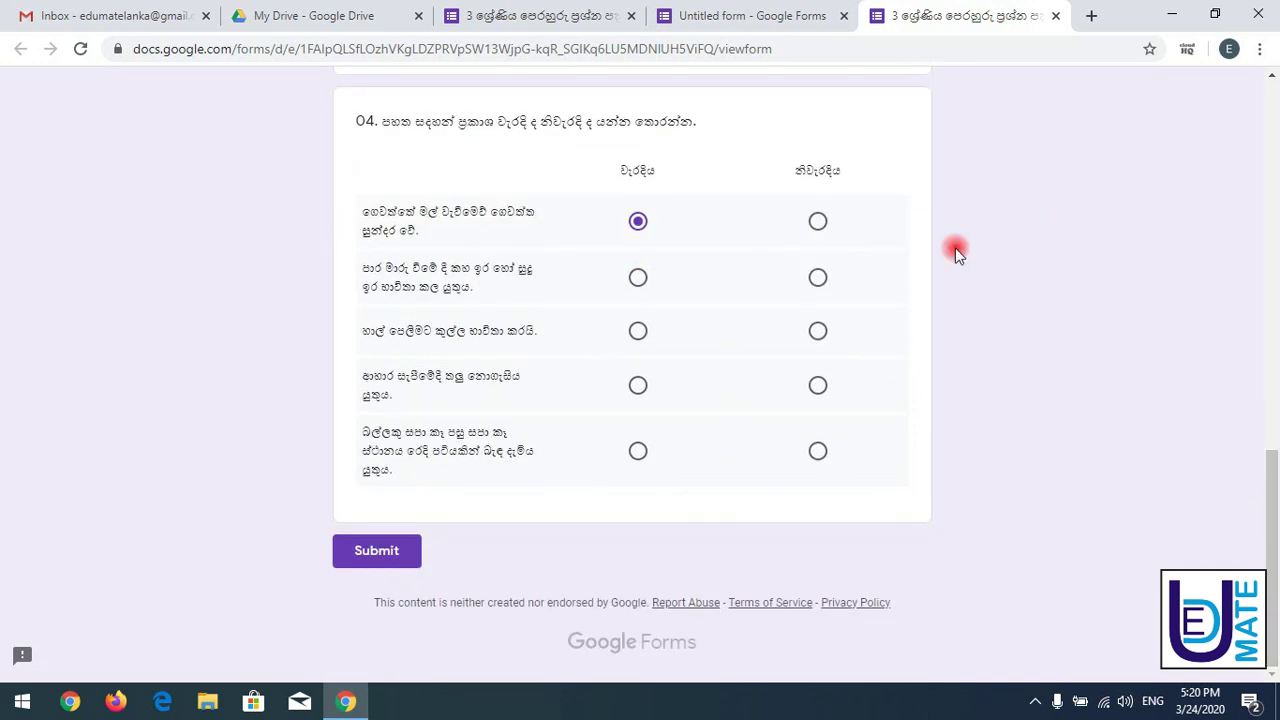
- Scroll through the preview testing question 01 and reviewing questions 01–04
left_click(578, 15)
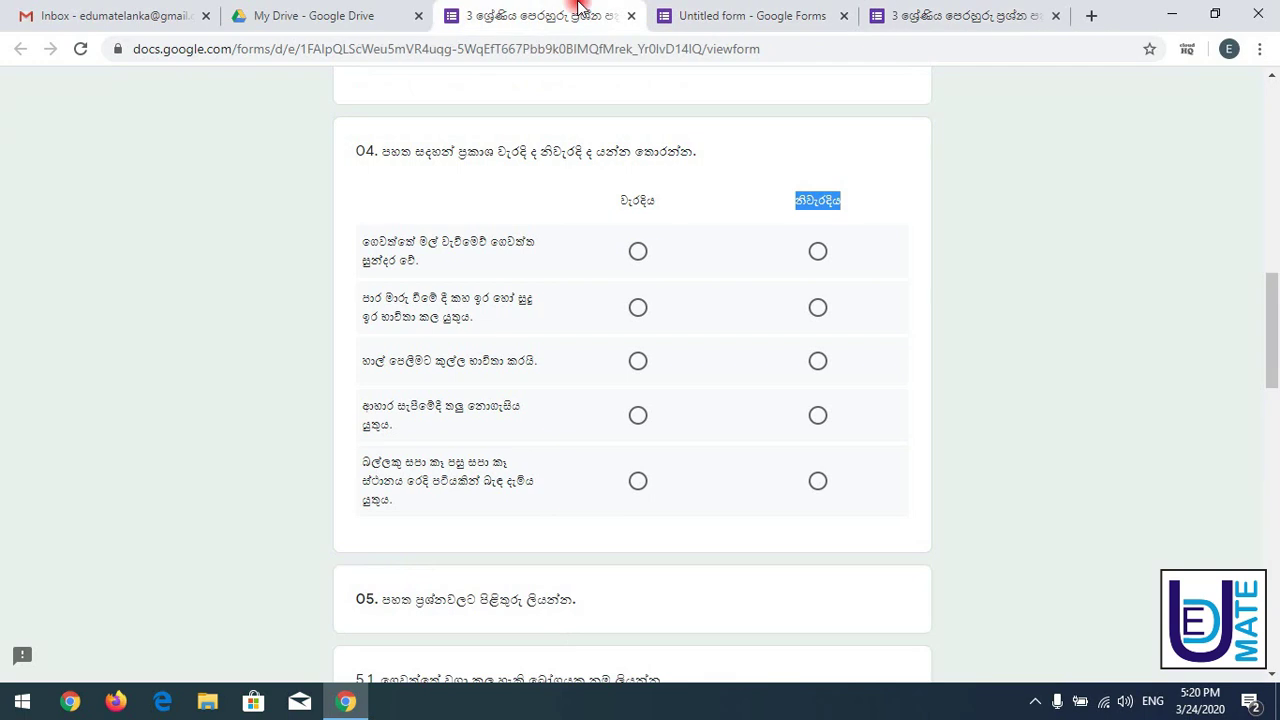
left_click(1004, 14)
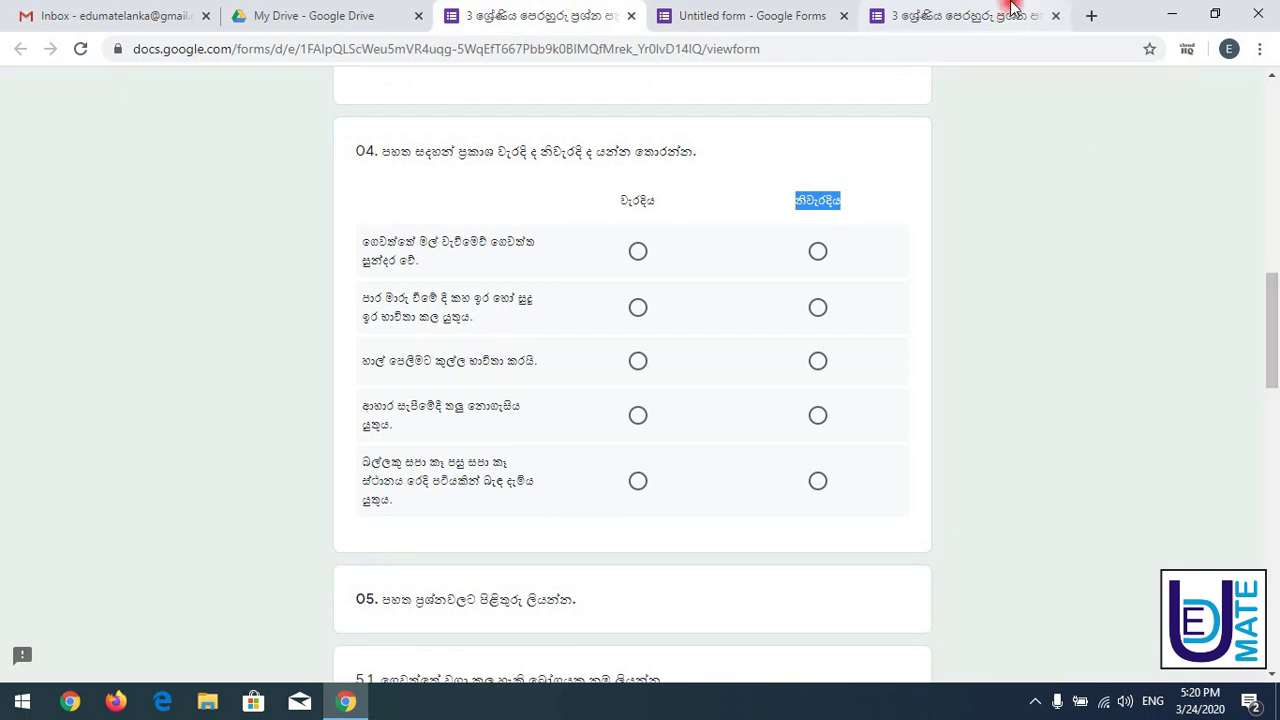
left_click_drag(1275, 510, 1271, 129)
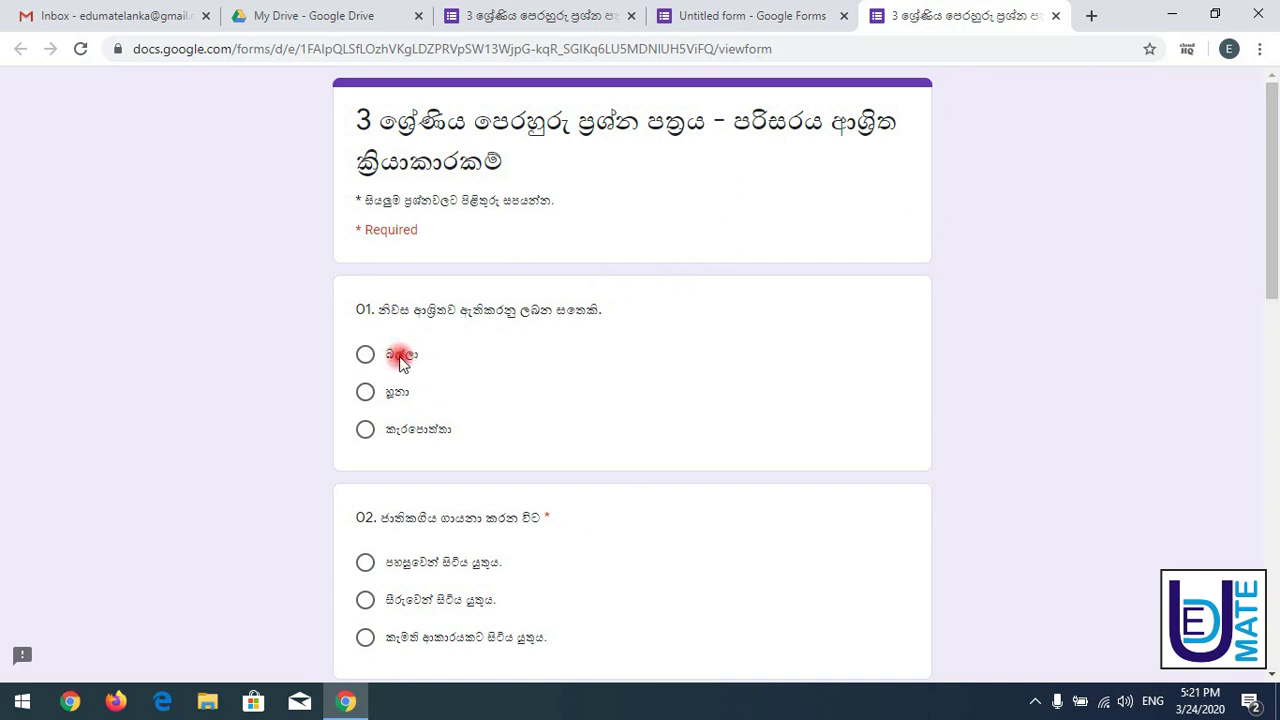
left_click_drag(400, 362, 389, 388)
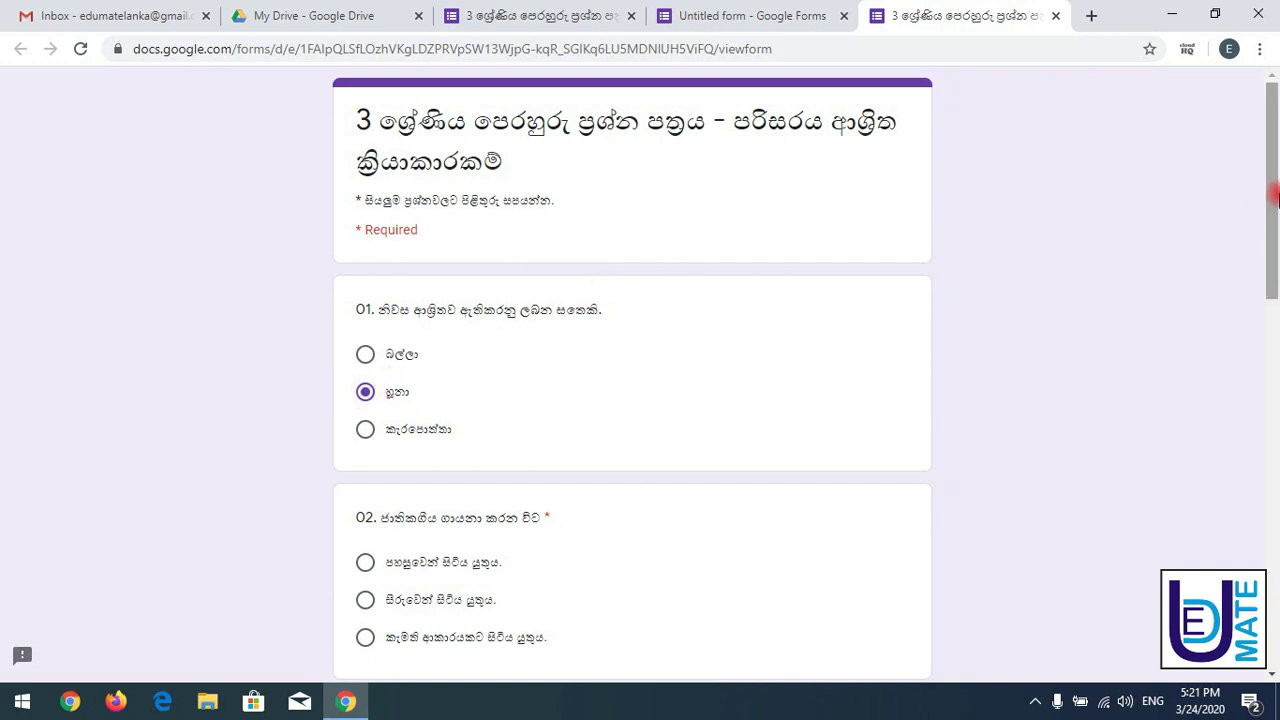
left_click_drag(1270, 205, 1272, 275)
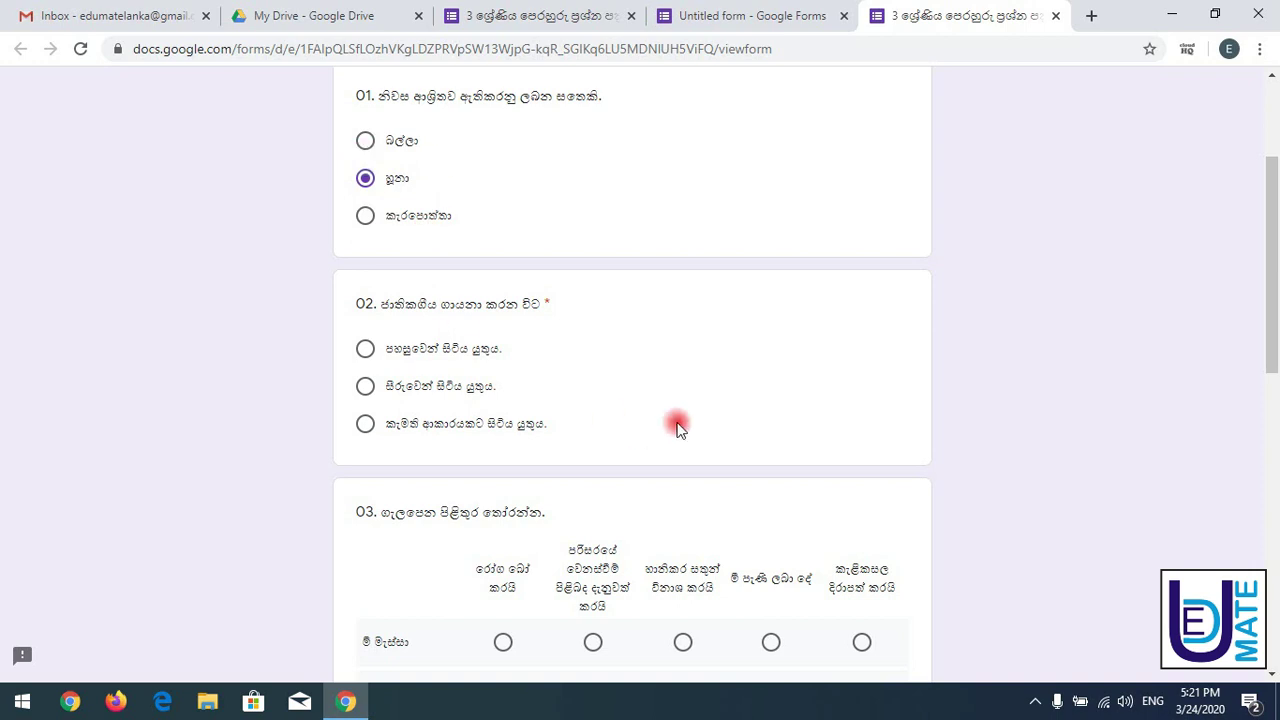
left_click_drag(1272, 225, 1276, 288)
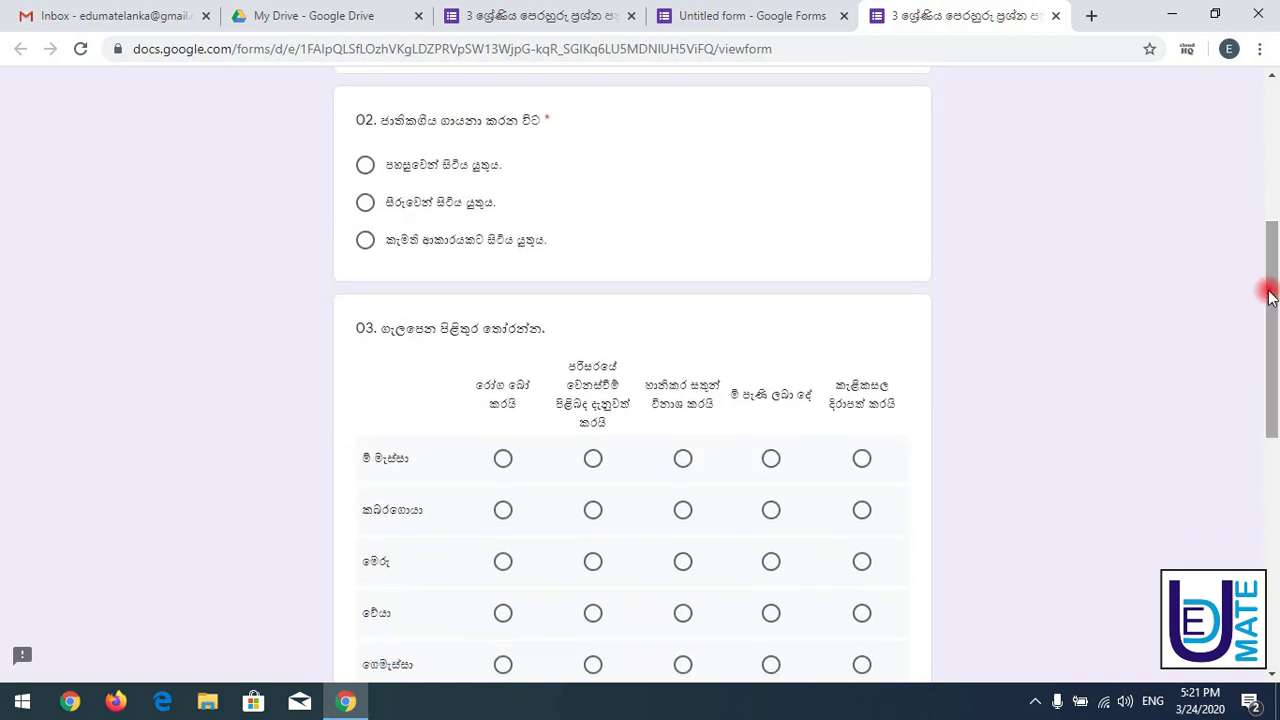
left_click_drag(1276, 334, 1270, 555)
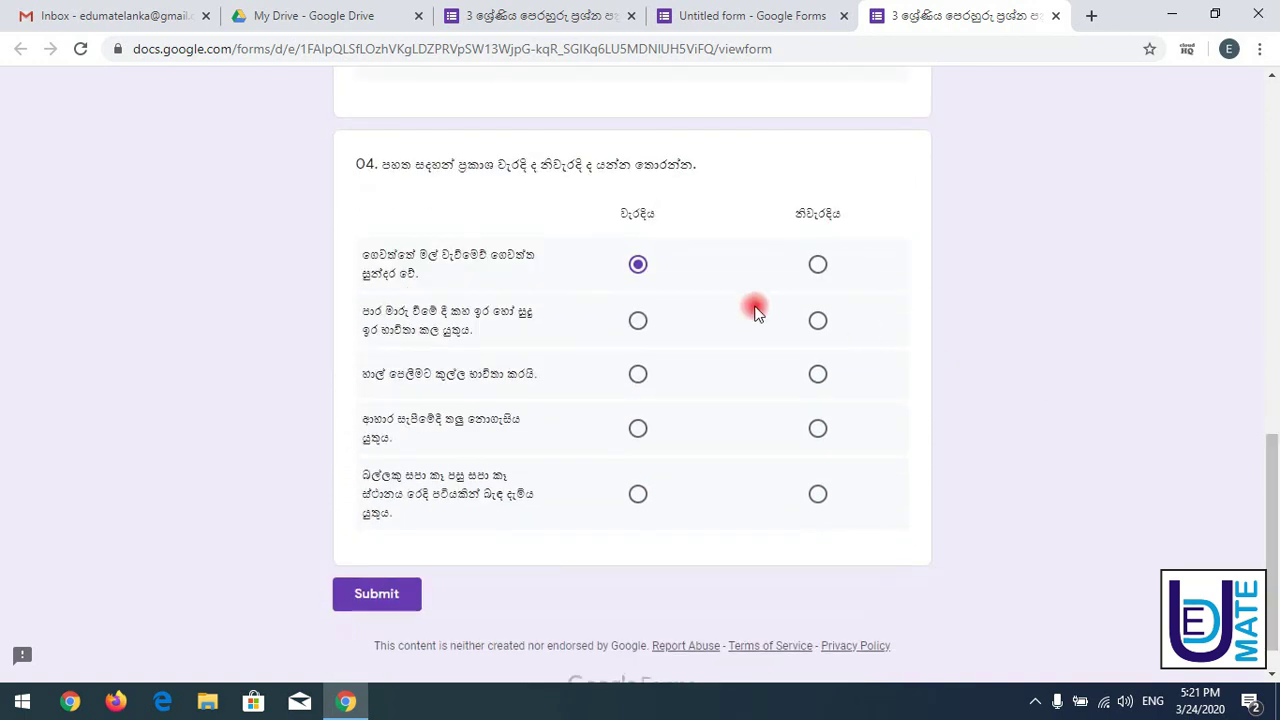
left_click(546, 12)
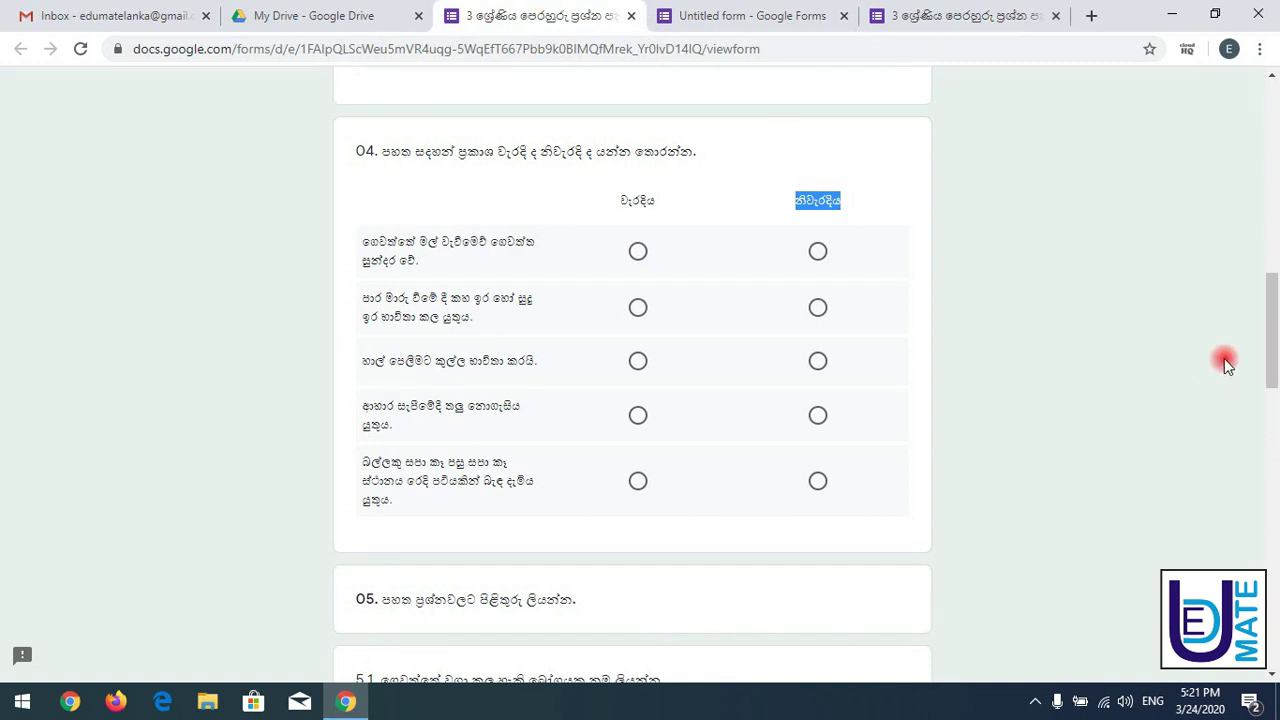
- Select the reference quiz's 05 heading text and switch back to the Untitled form editor
left_click_drag(1268, 337, 1271, 395)
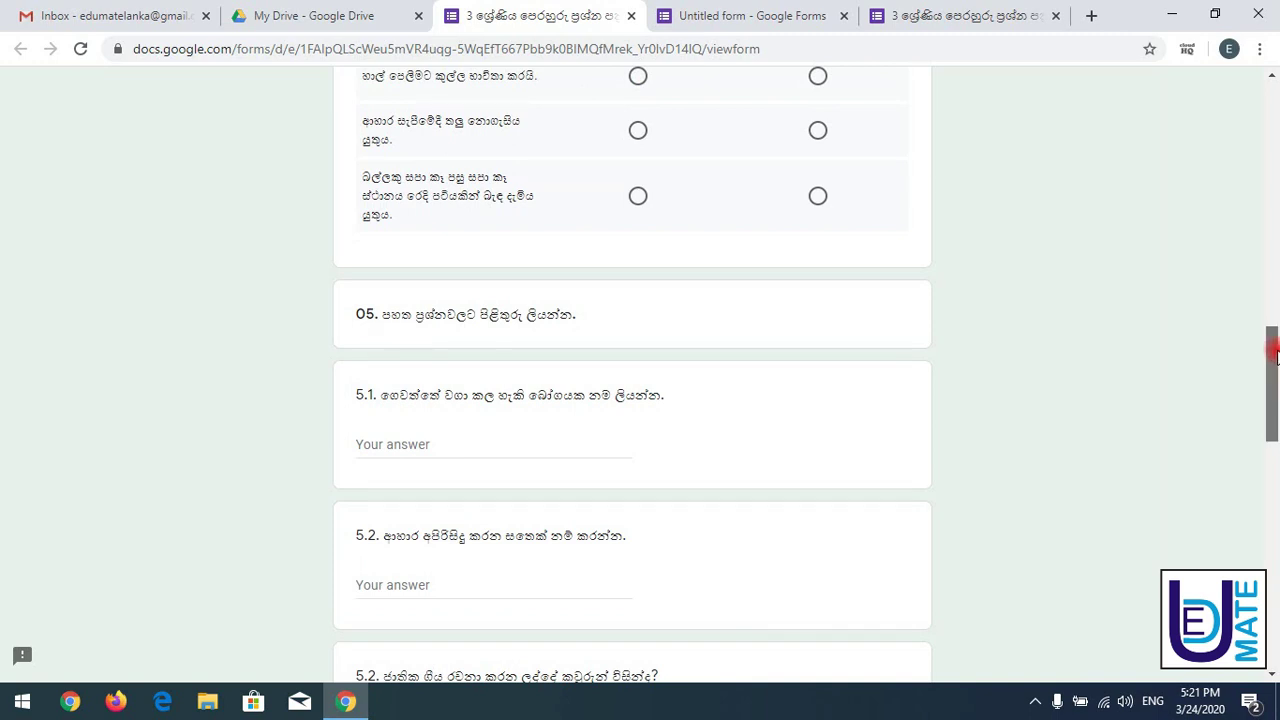
scroll(1271, 390, "down", 2)
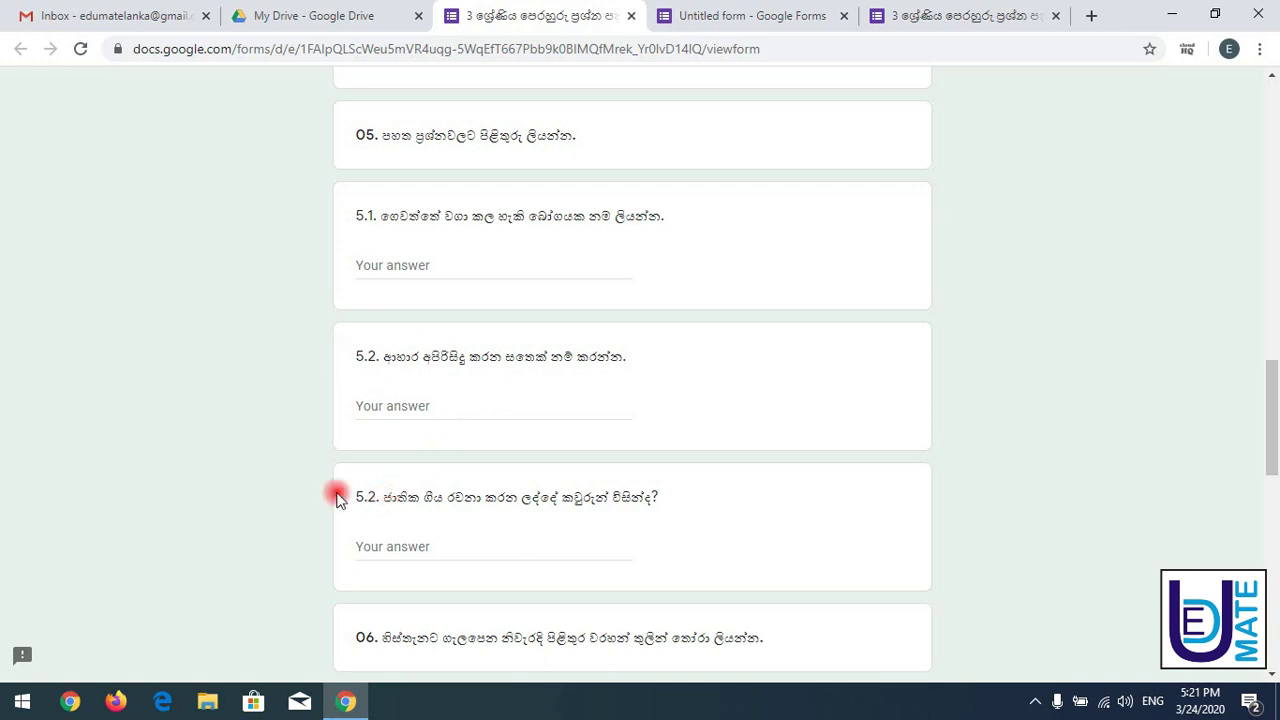
left_click_drag(357, 137, 587, 137)
key("ctrl+c")
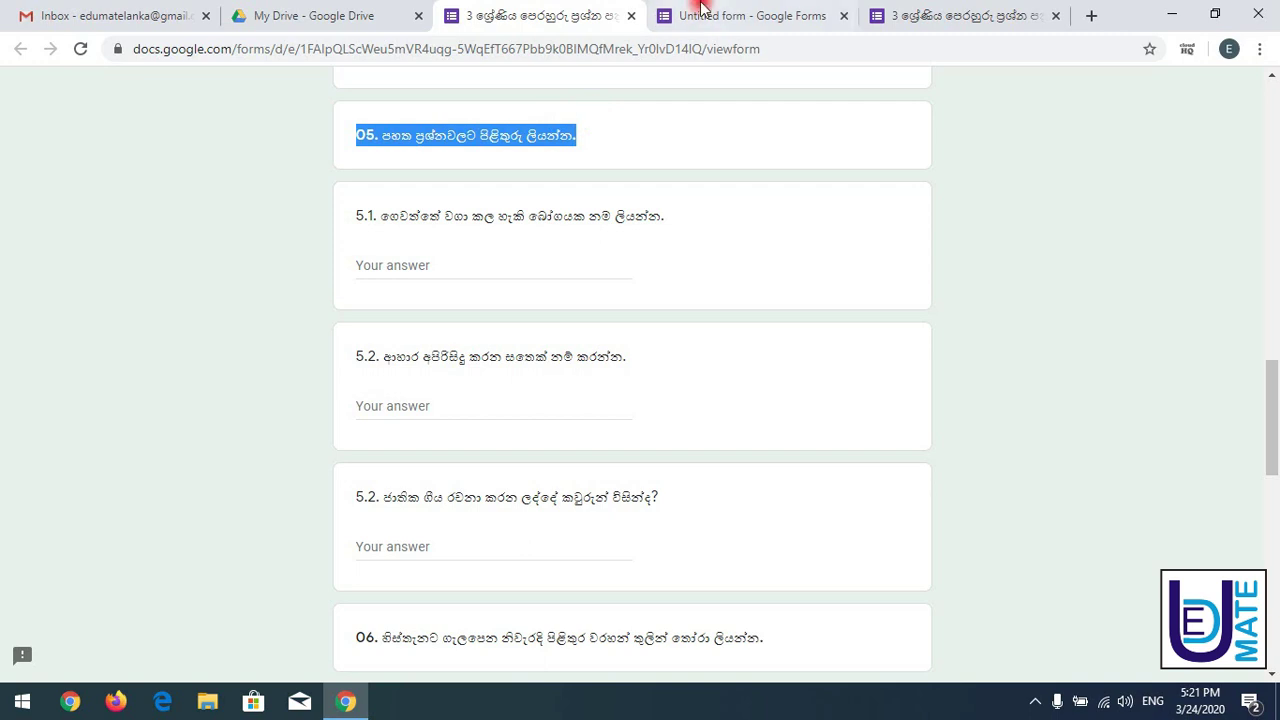
left_click(705, 16)
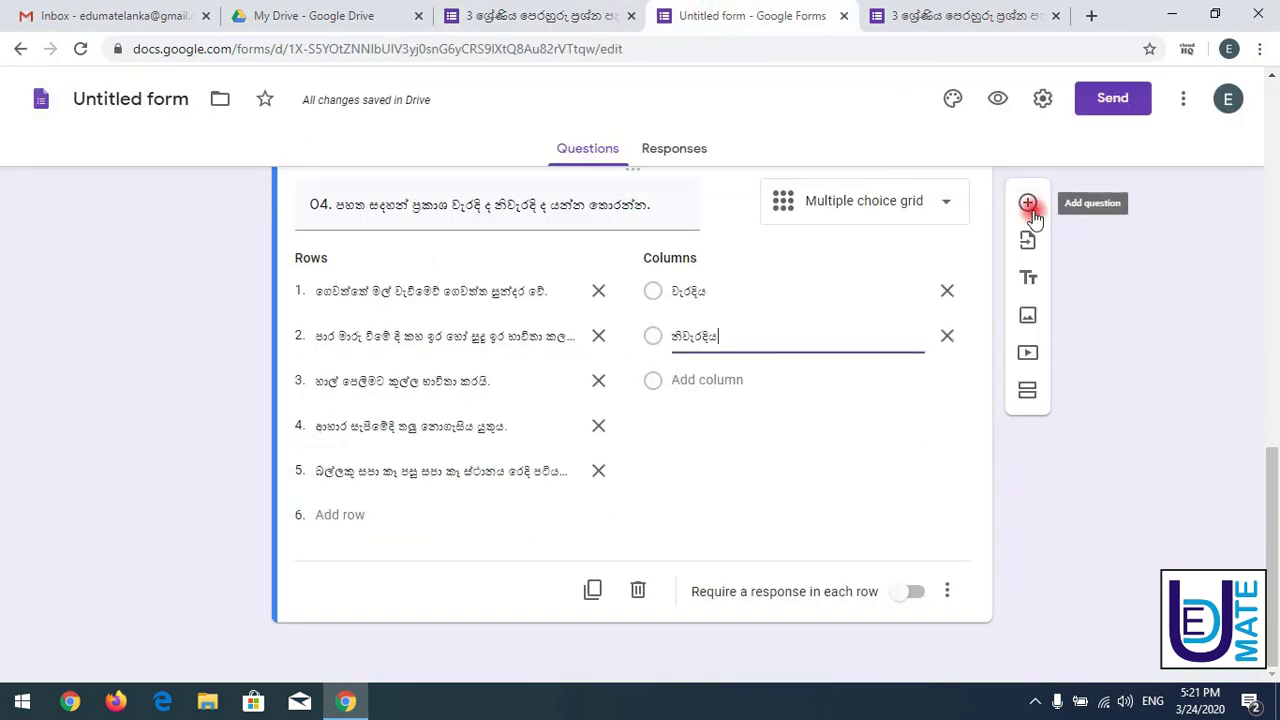
- Add a question titled with the pasted 05 heading and verify it in the reloaded preview
left_click(1028, 203)
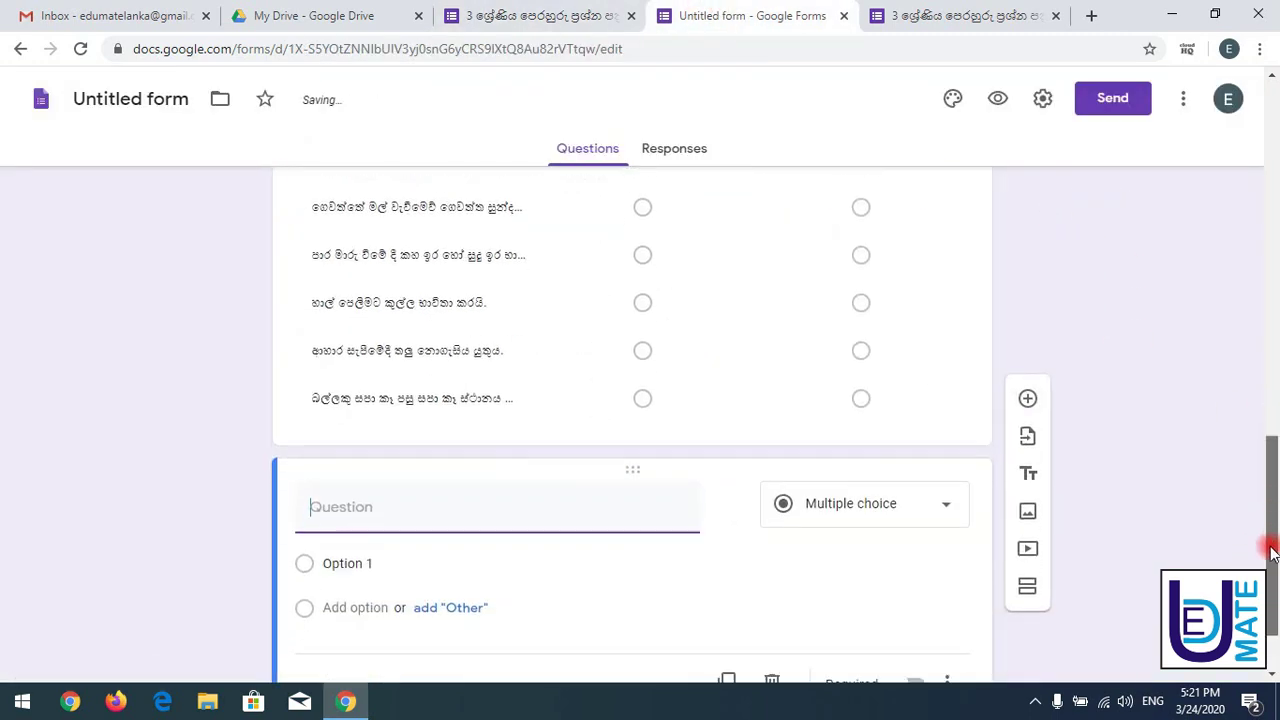
key("ctrl+v")
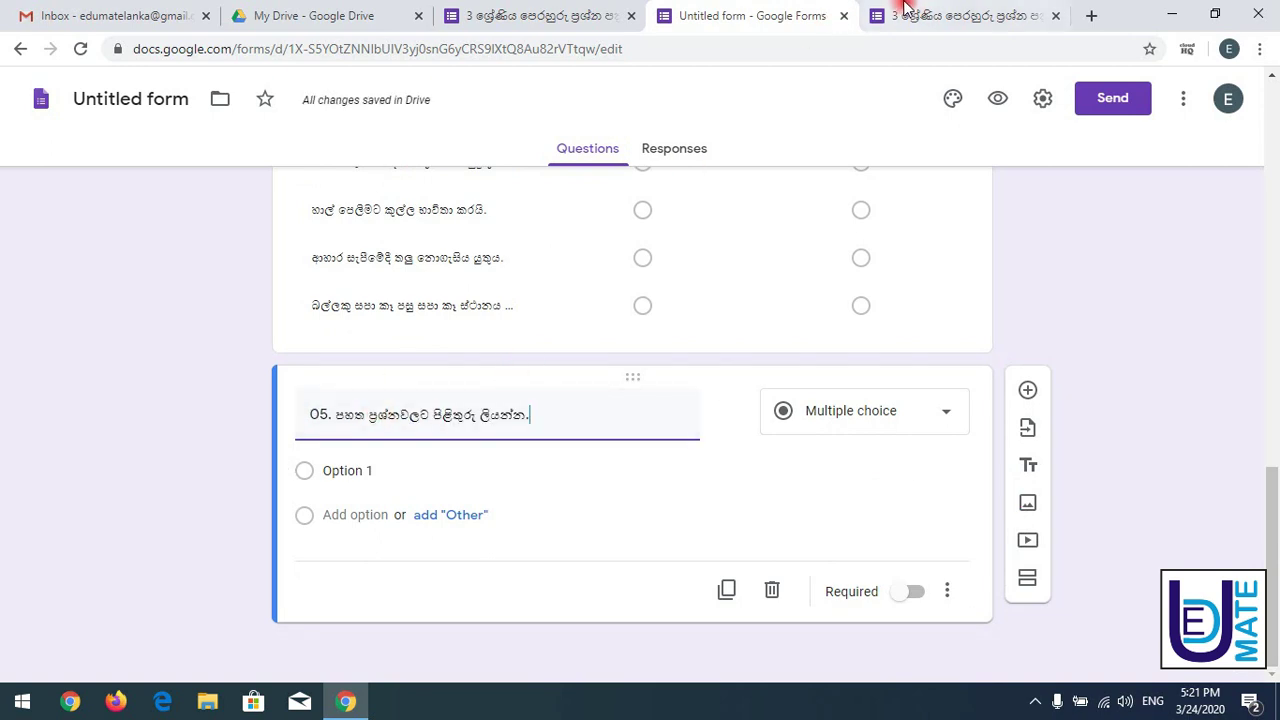
left_click(905, 12)
left_click(80, 55)
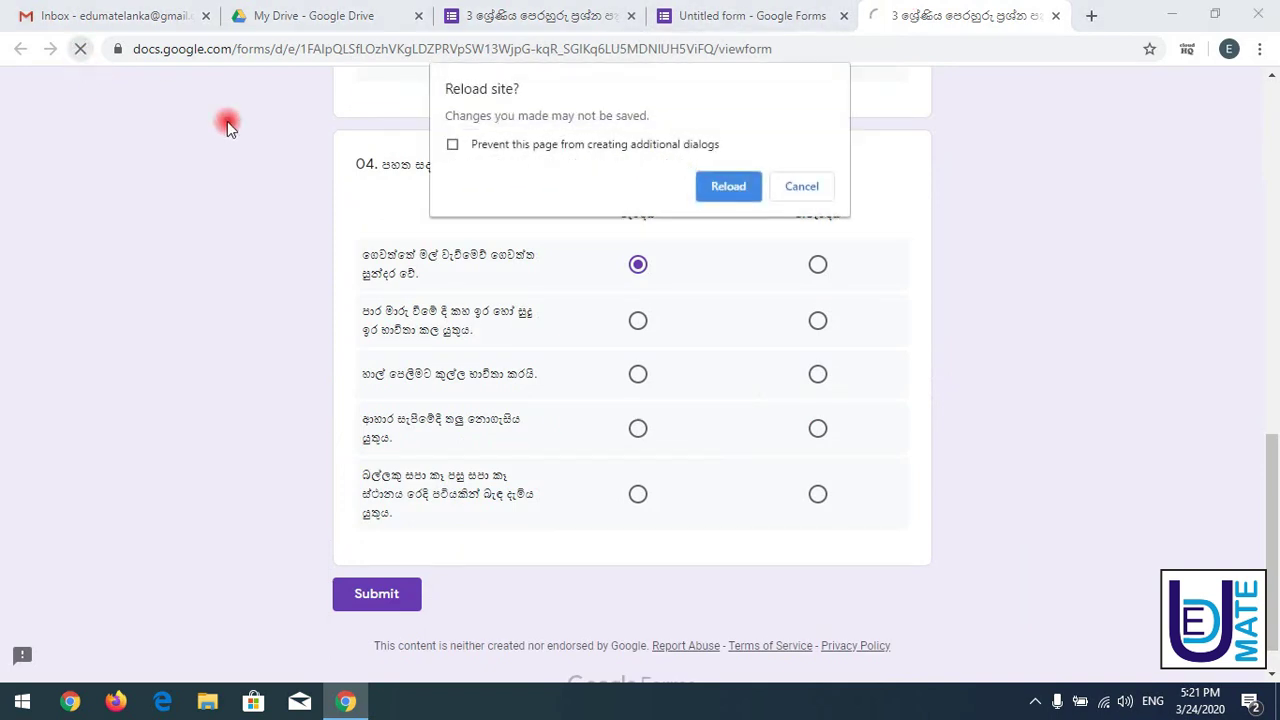
left_click(719, 180)
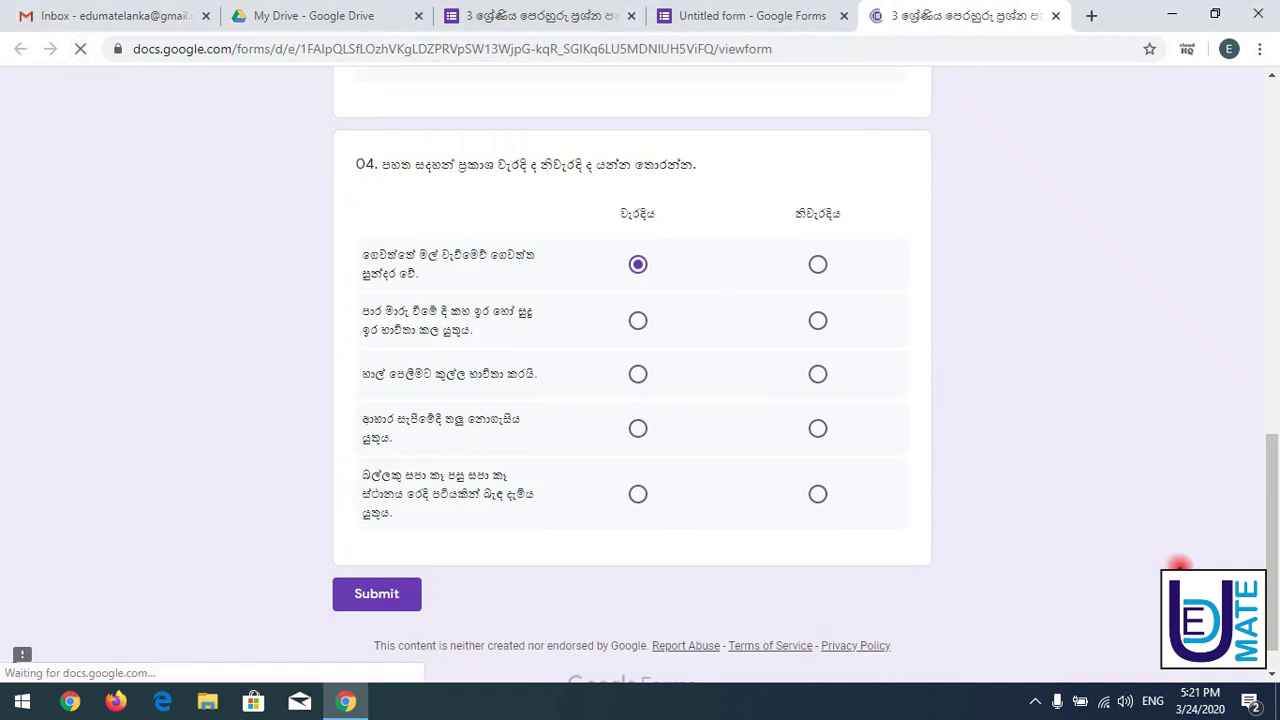
left_click_drag(1265, 443, 1270, 510)
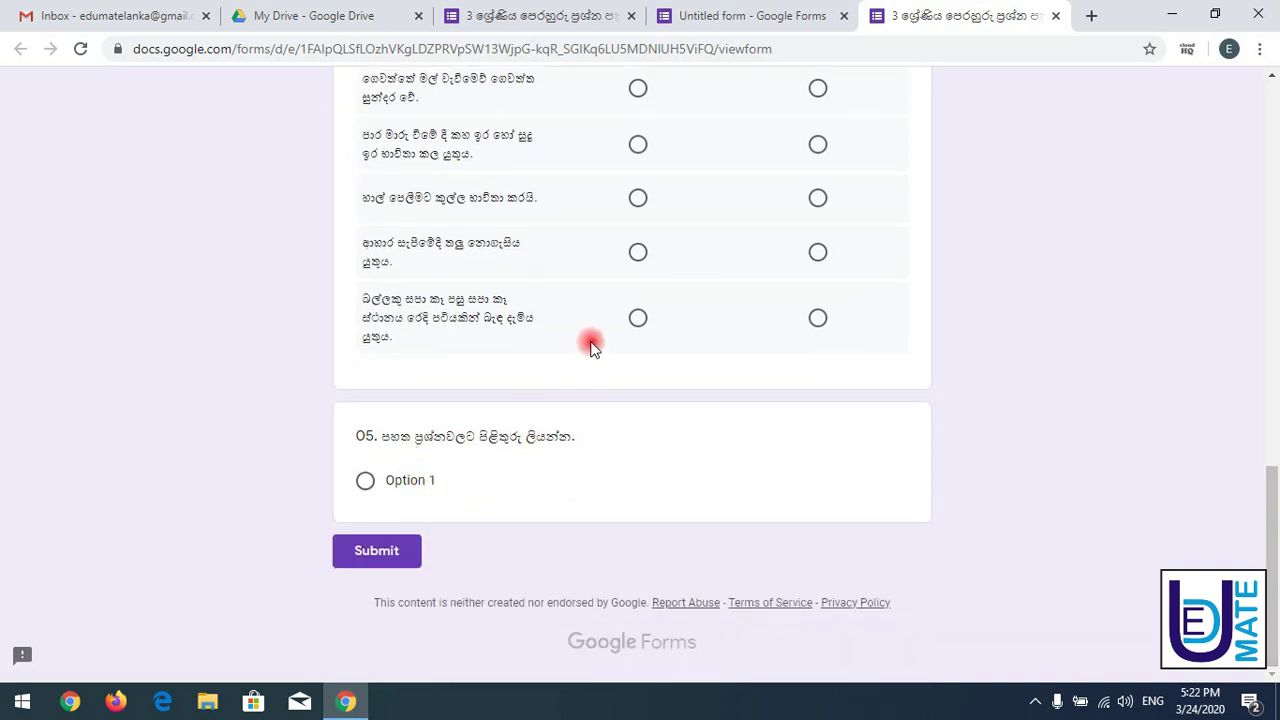
left_click(493, 12)
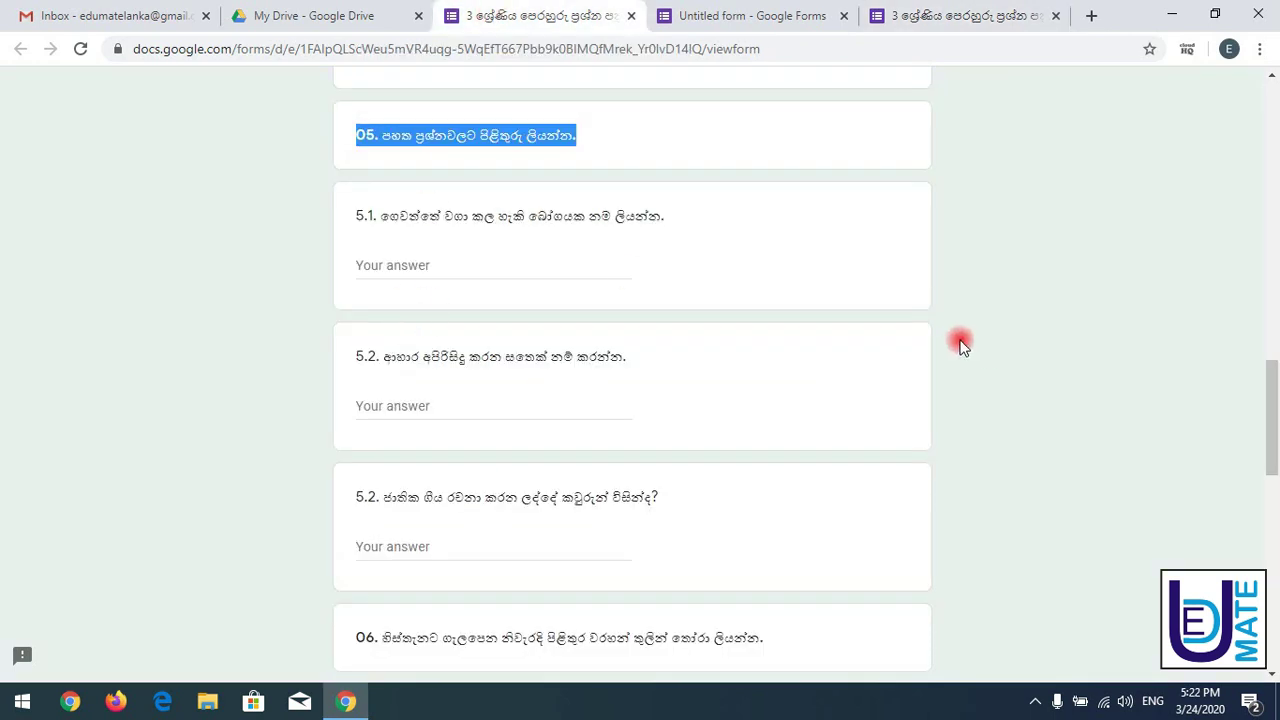
left_click(710, 132)
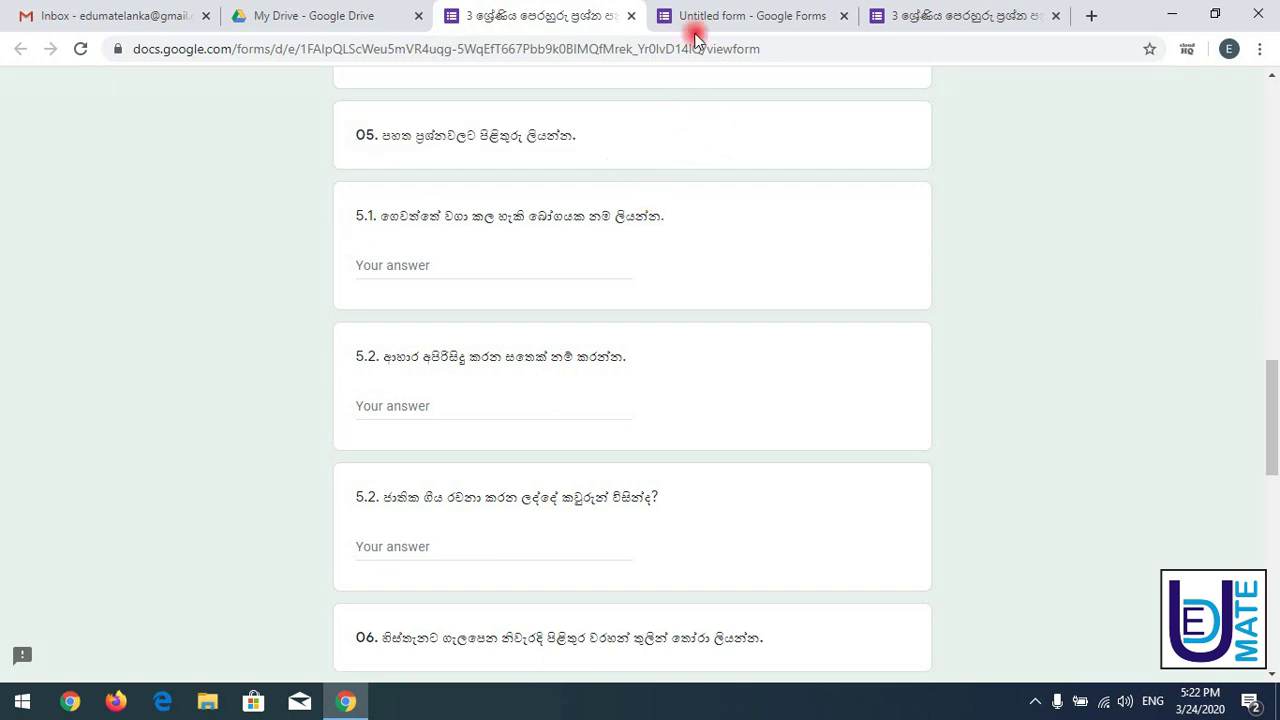
left_click(720, 16)
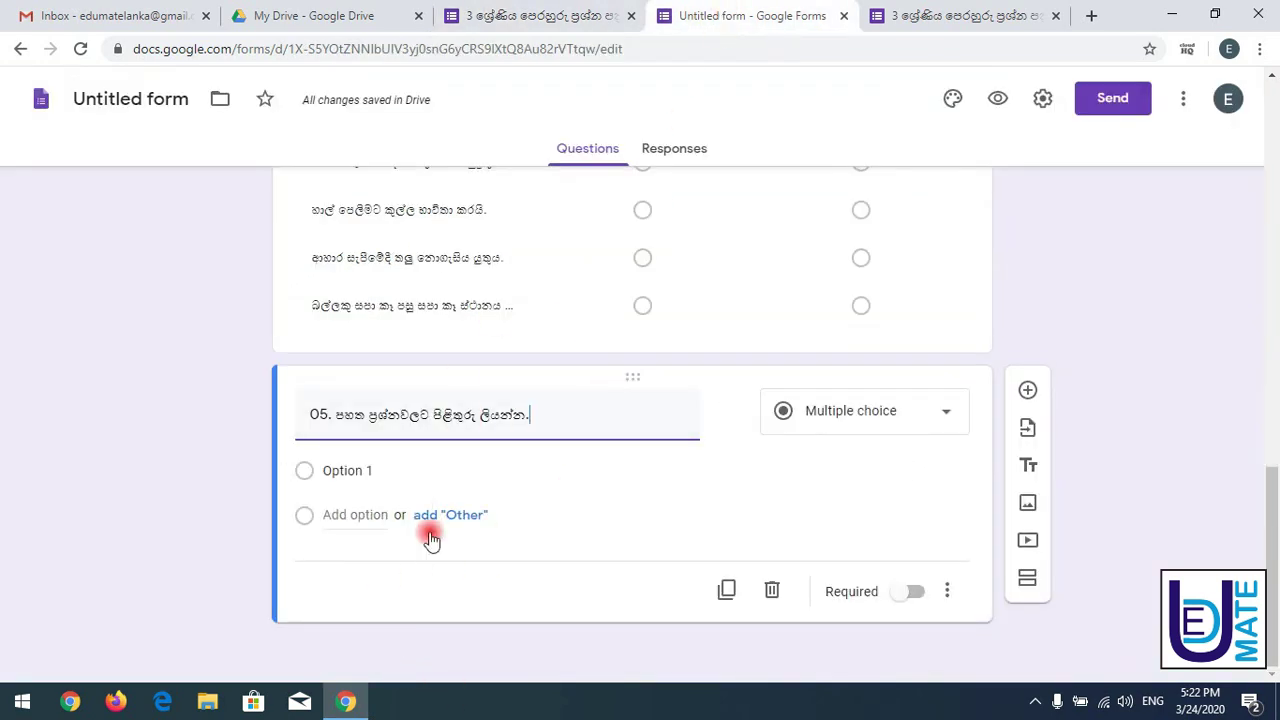
- Add a title-and-description block holding the pasted 05 heading with an empty description
left_click(1030, 467)
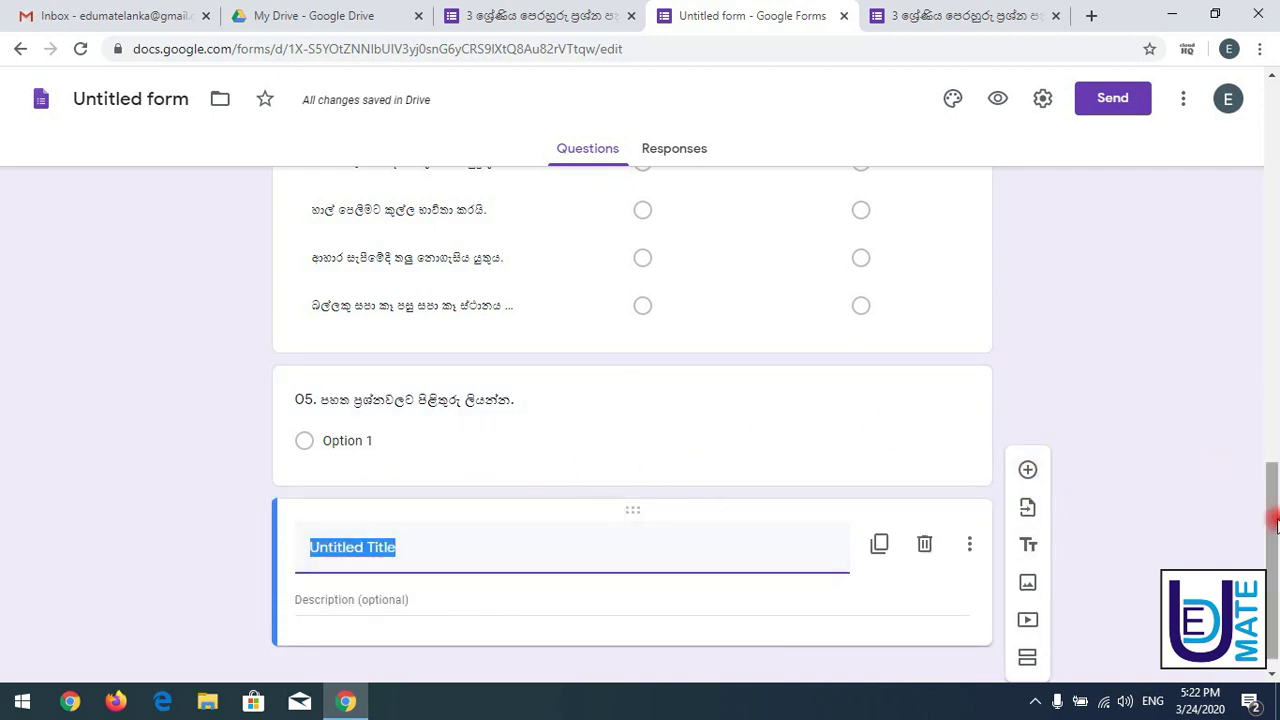
left_click_drag(1269, 517, 1274, 90)
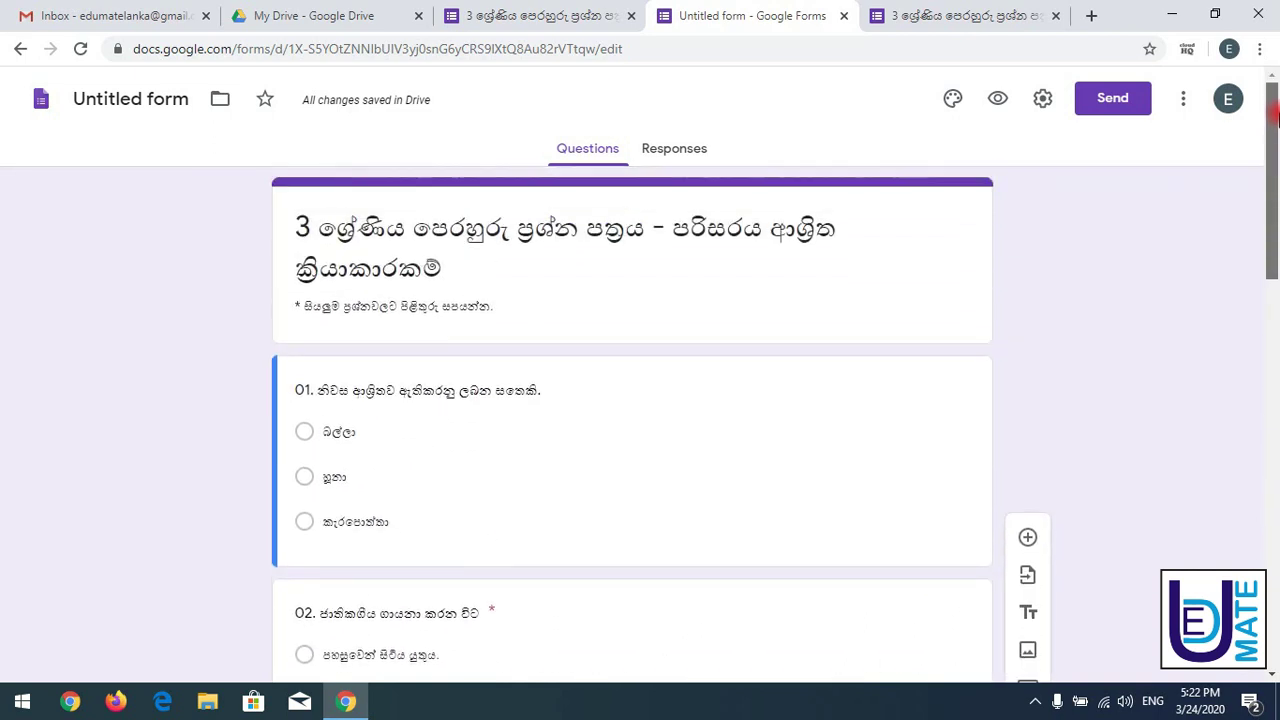
triple_click(549, 240)
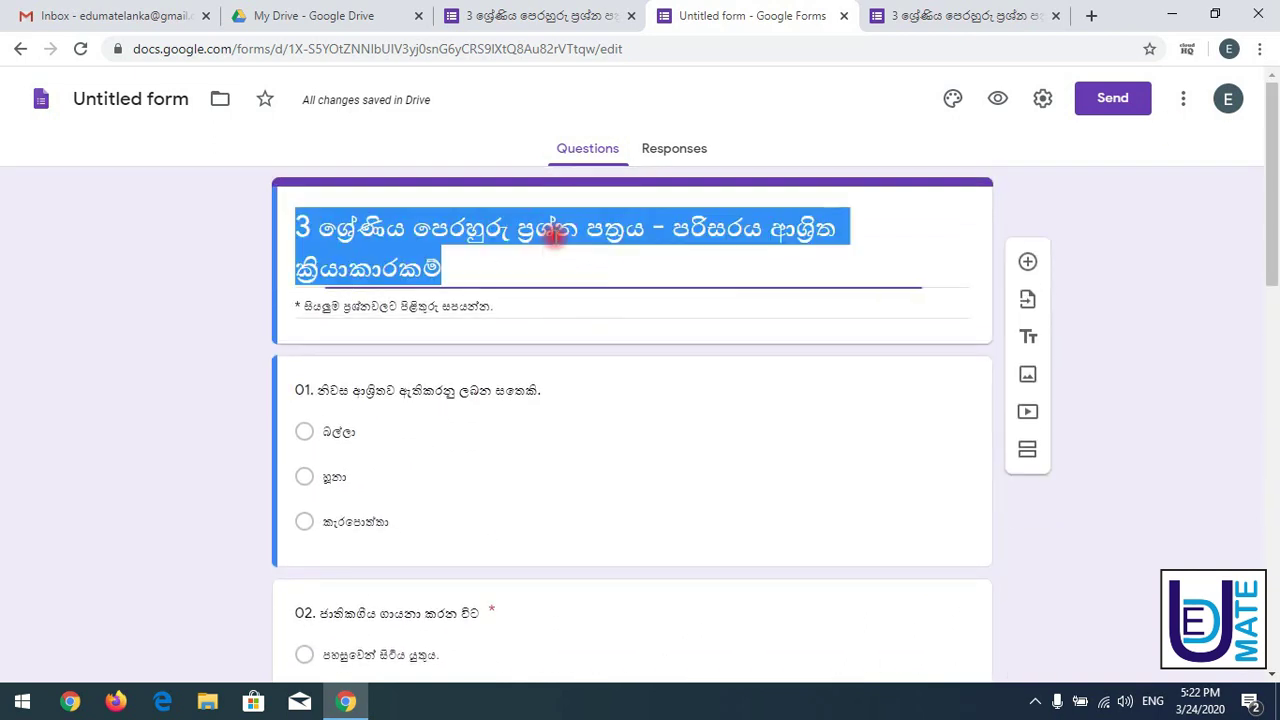
triple_click(490, 307)
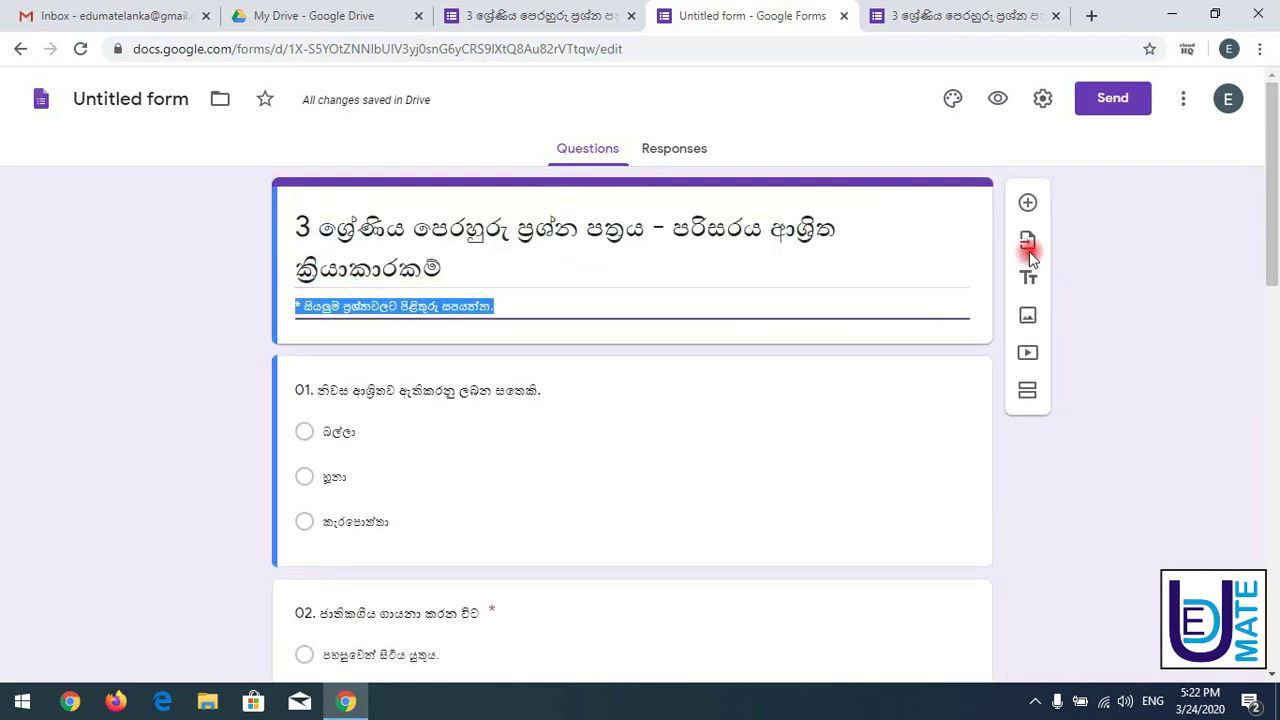
left_click_drag(1268, 266, 1270, 600)
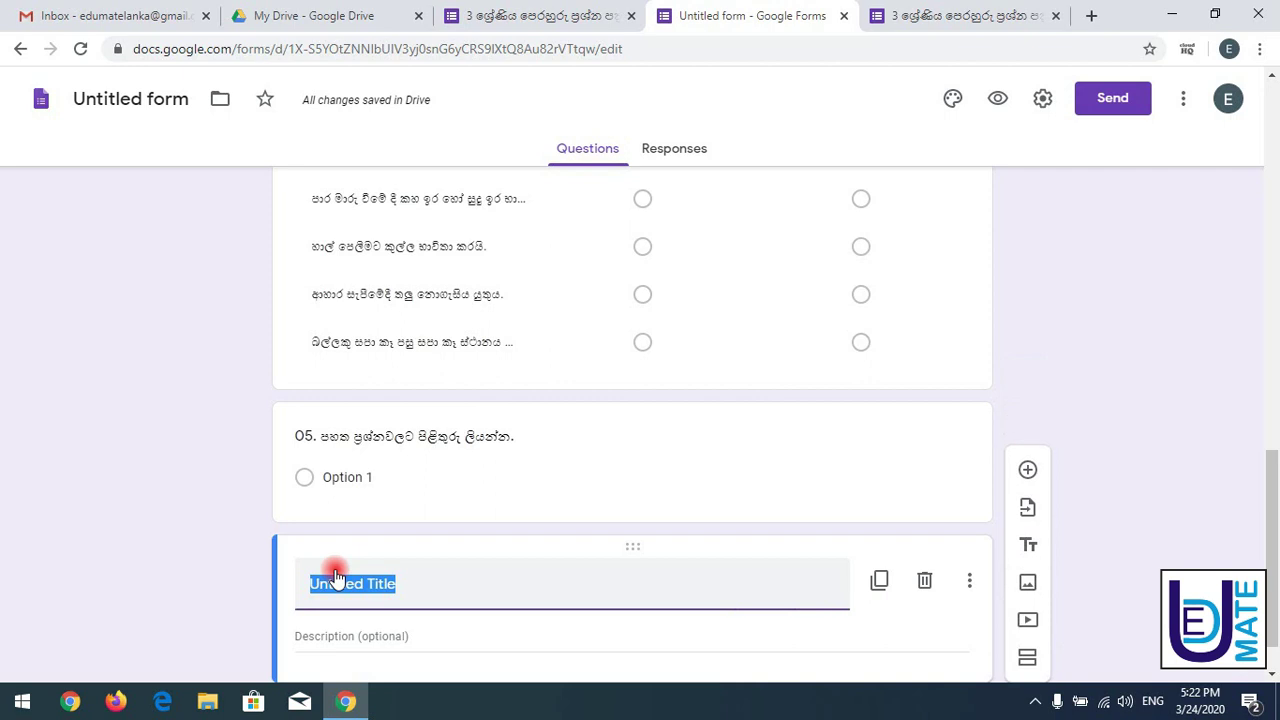
type("05. පහත ප්‍රශ්නවලට පිළිතුරු ලියන්න.")
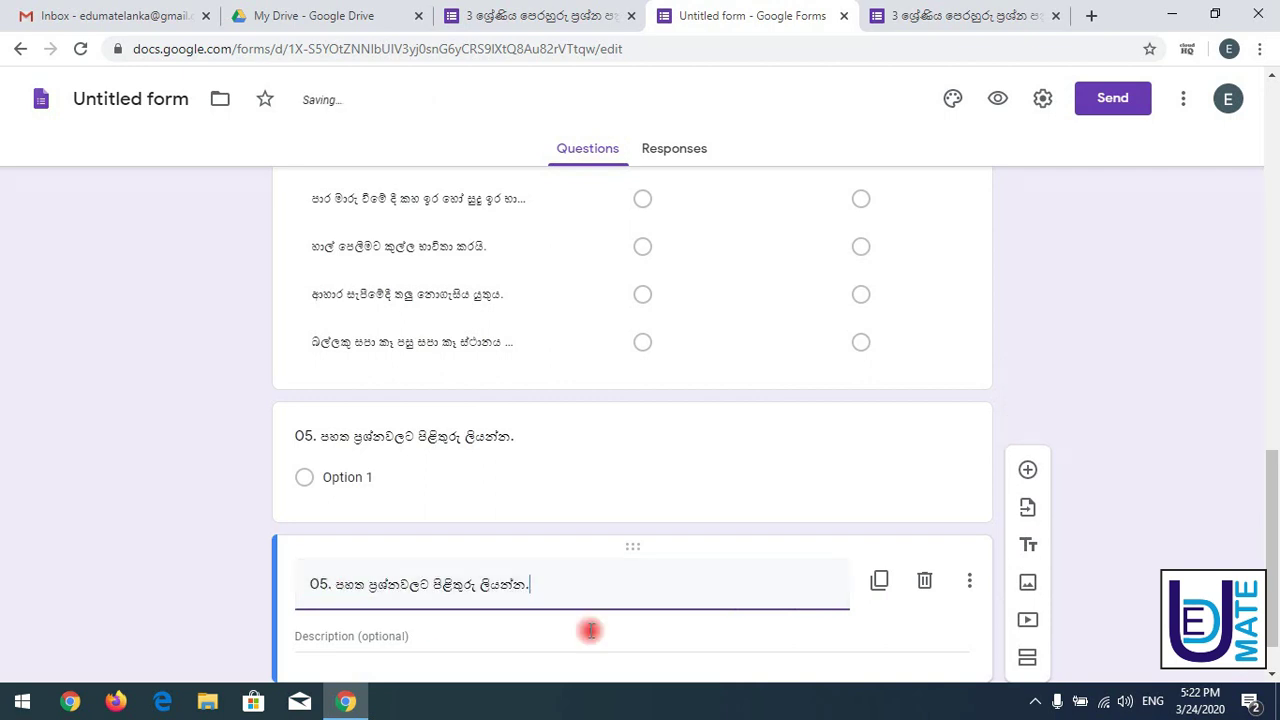
scroll(1271, 488, "down", 1)
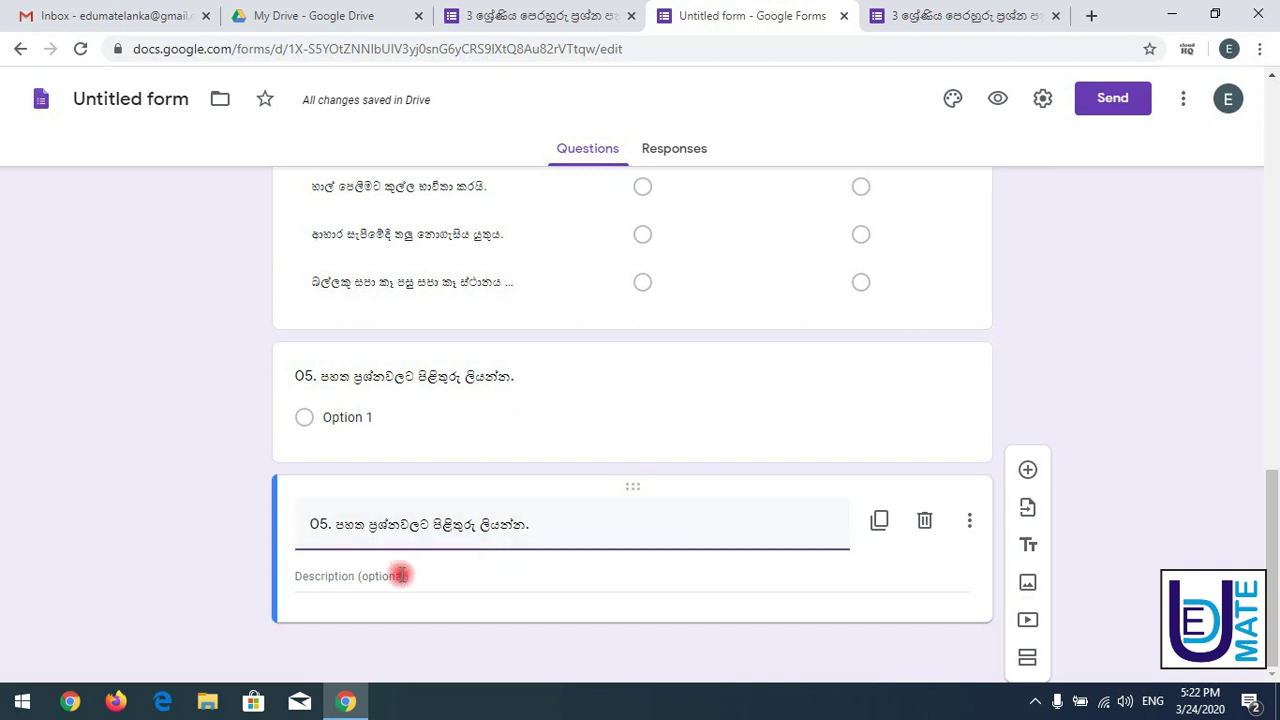
left_click(390, 576)
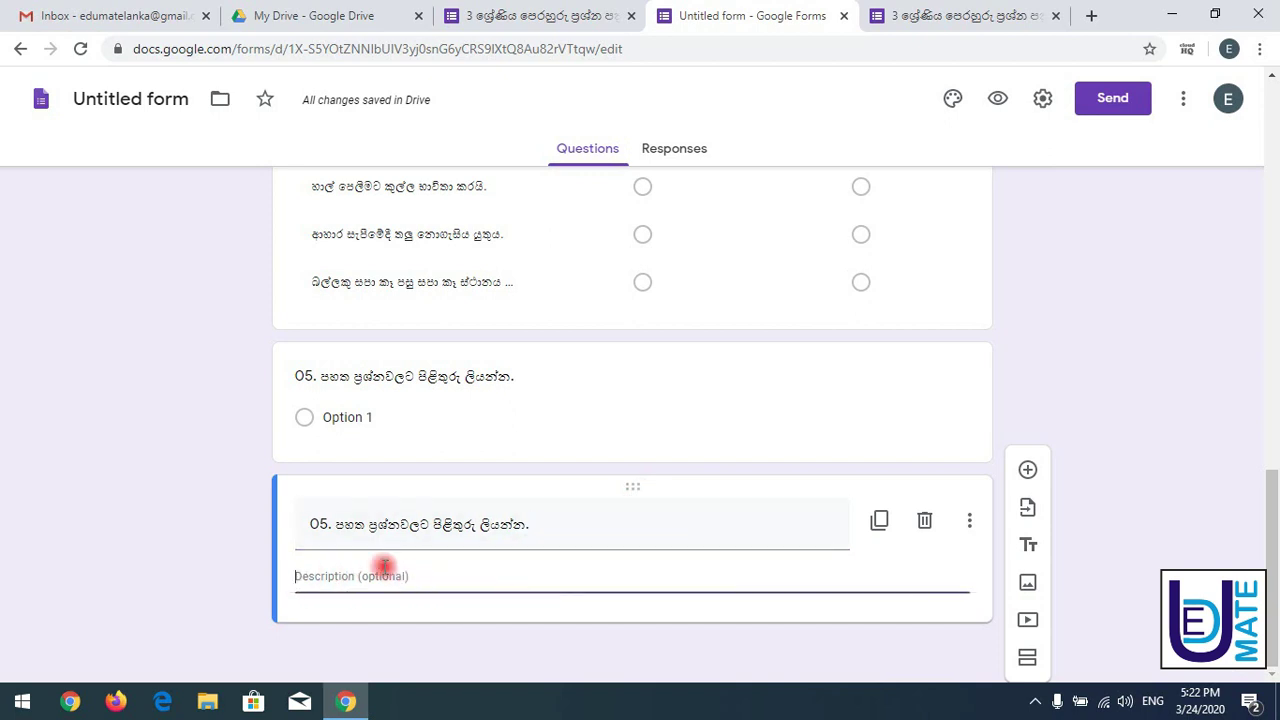
left_click(138, 499)
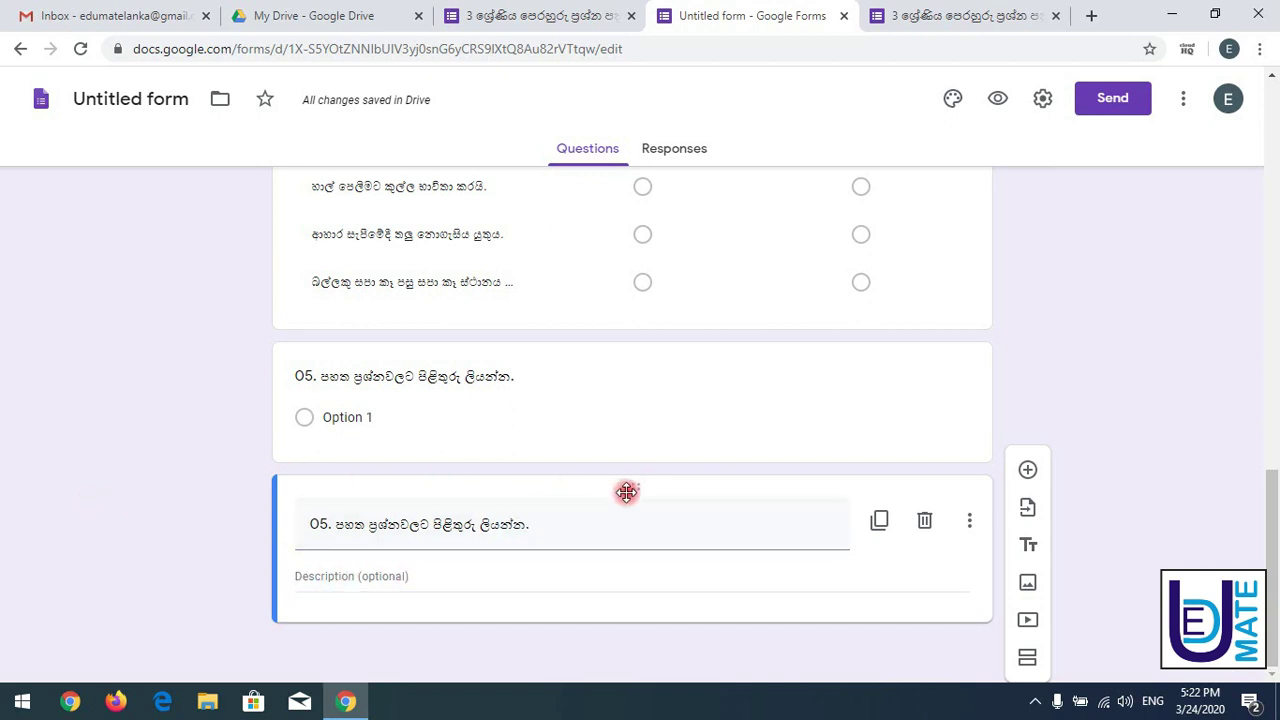
- Move the Q05 heading above the 05 question and check it in the reloaded live form
left_click_drag(629, 486, 605, 335)
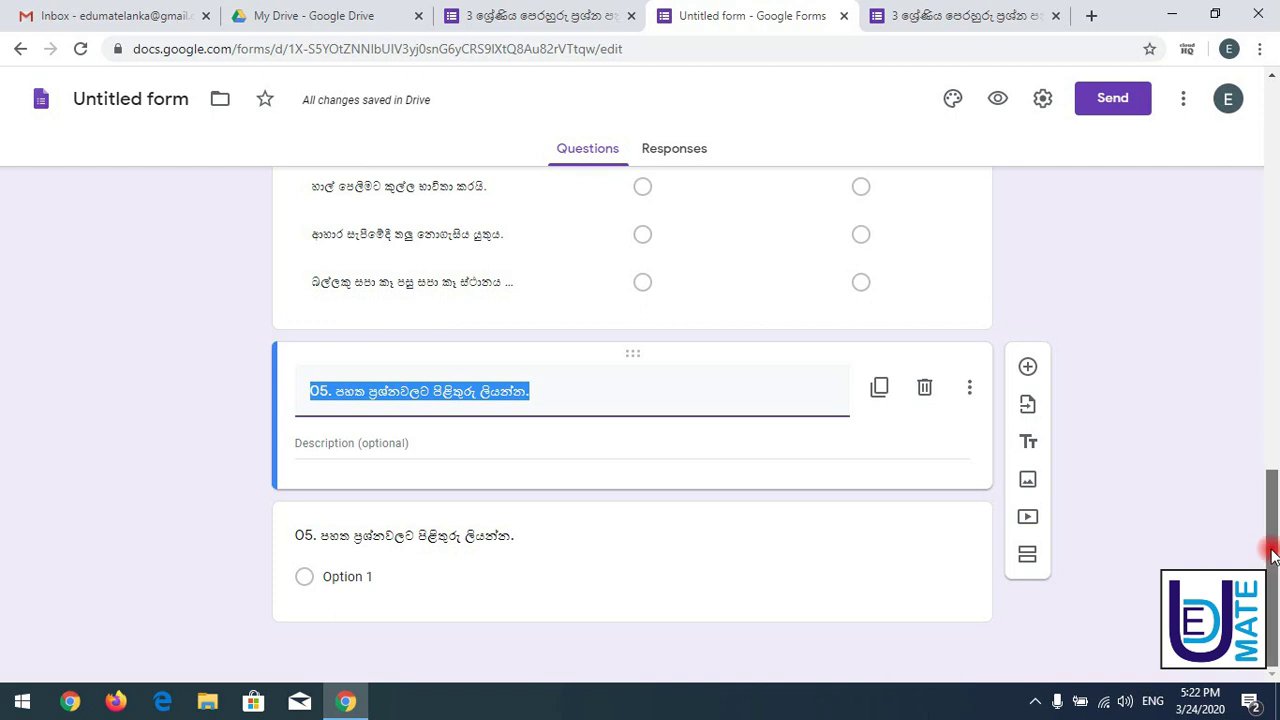
left_click_drag(1271, 551, 1268, 472)
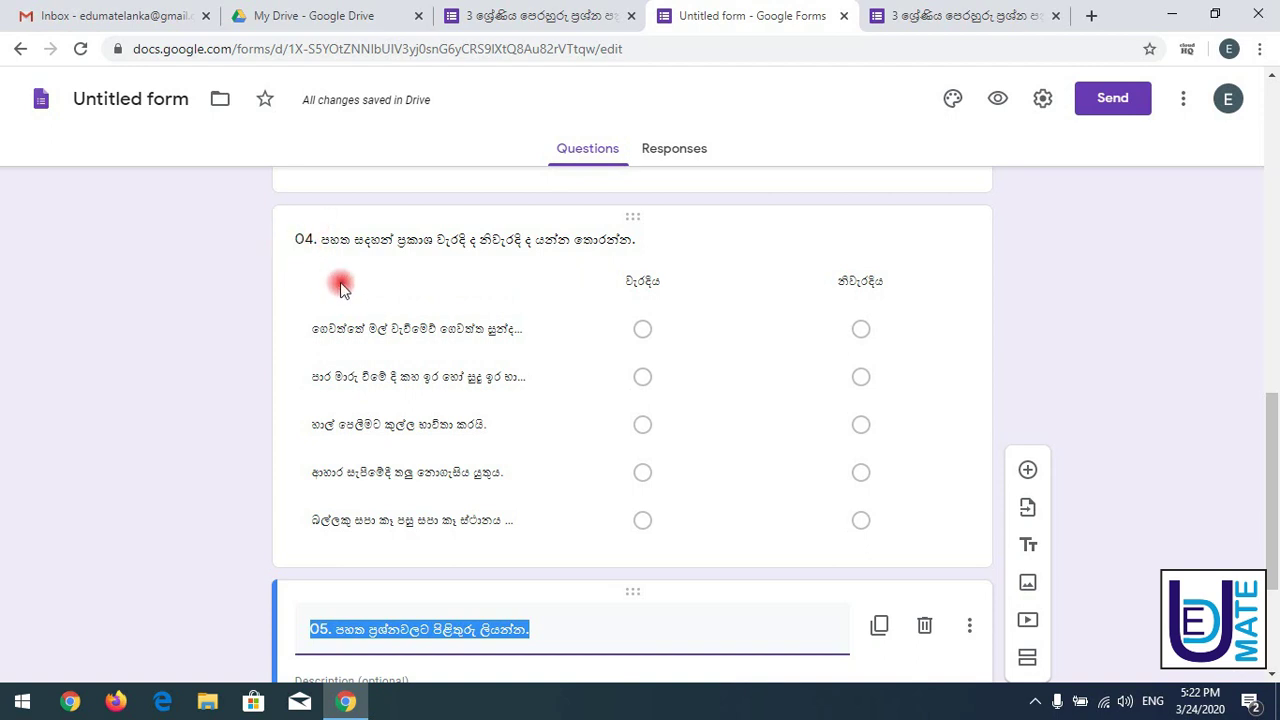
left_click_drag(1265, 443, 1275, 512)
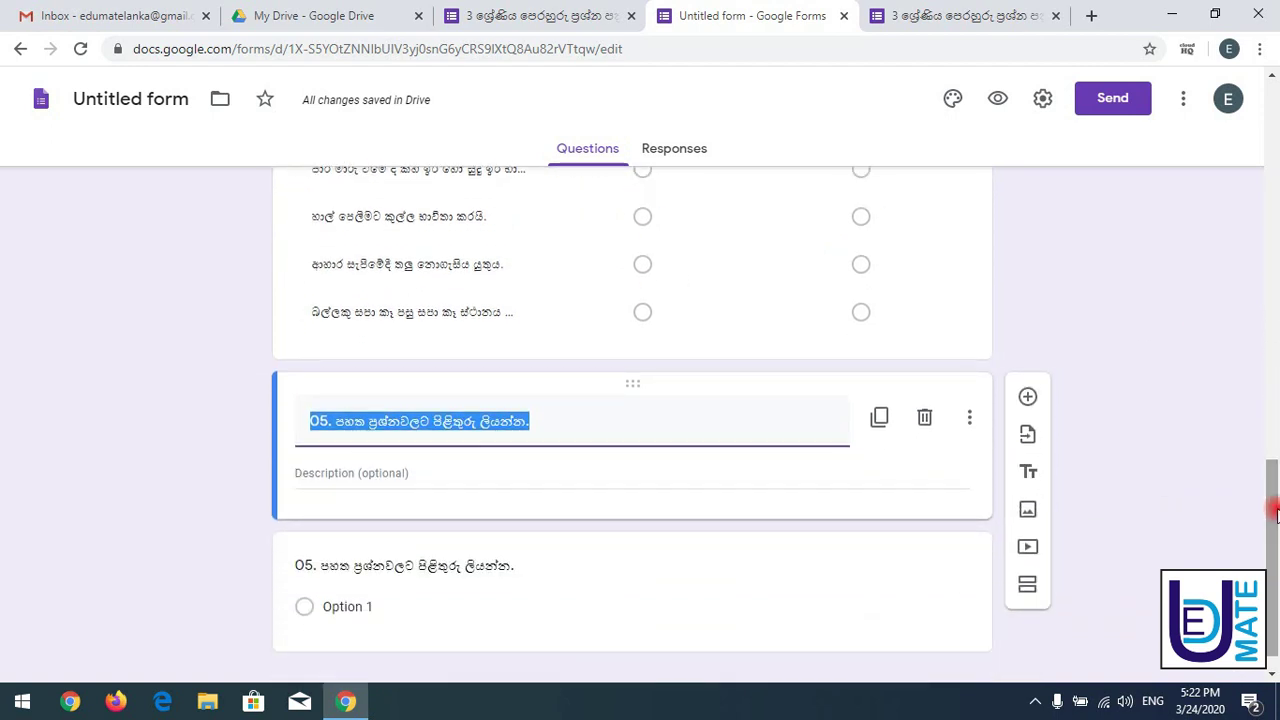
left_click(940, 12)
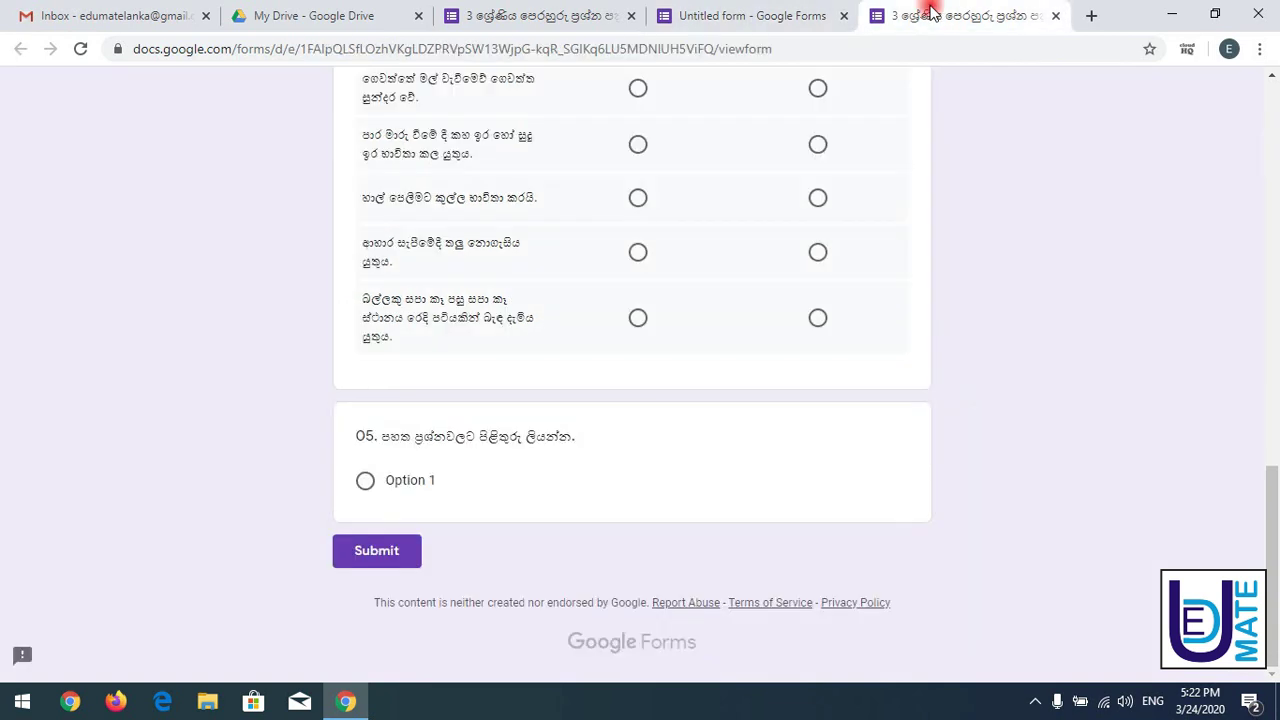
left_click(80, 50)
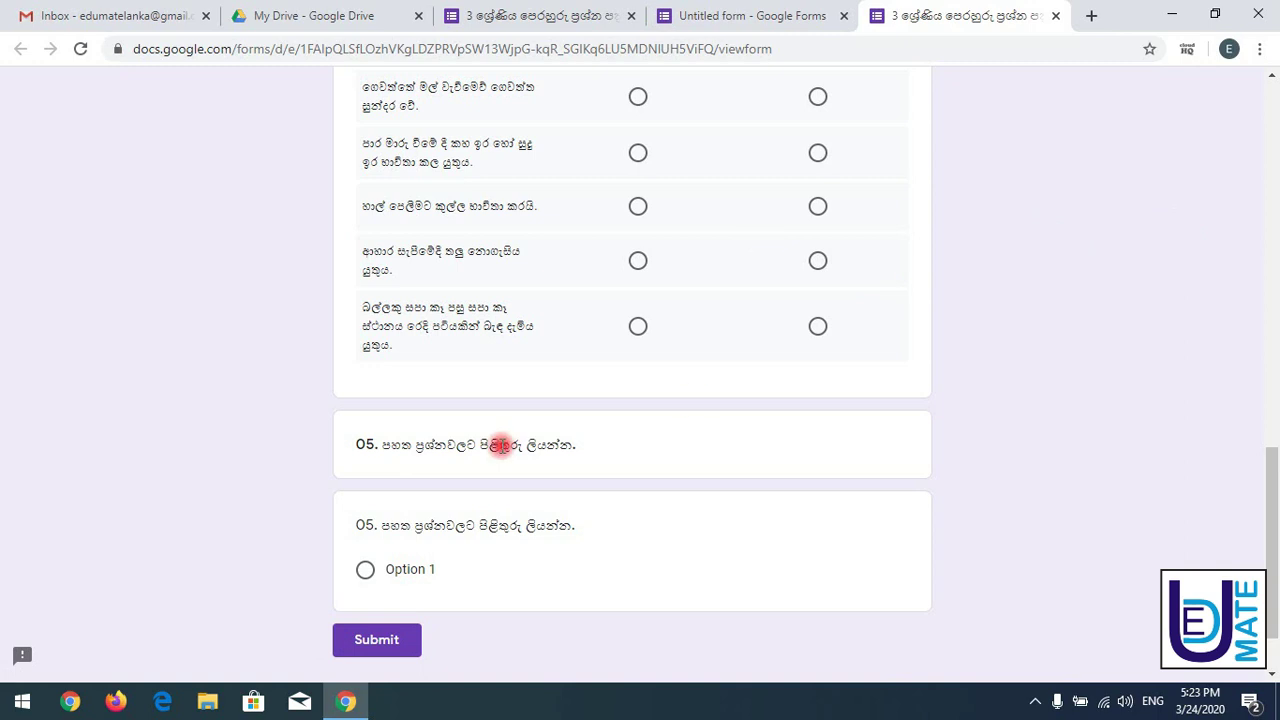
left_click_drag(354, 446, 610, 447)
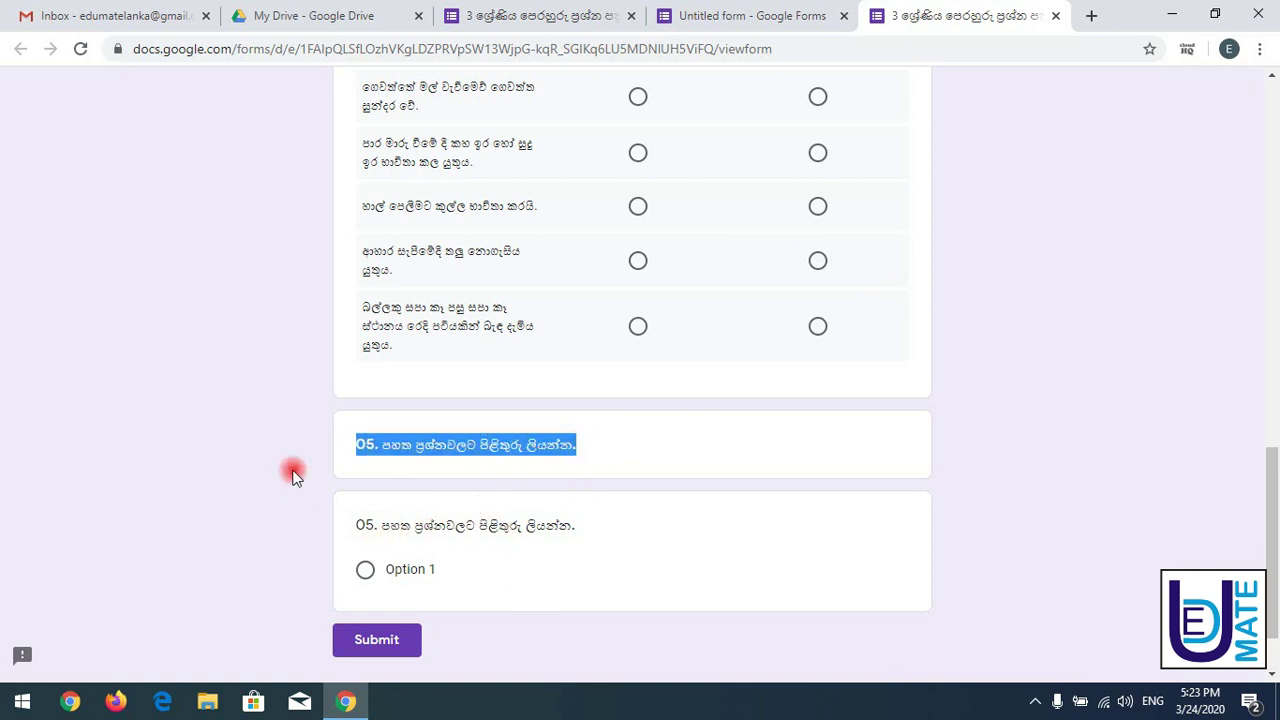
left_click(545, 8)
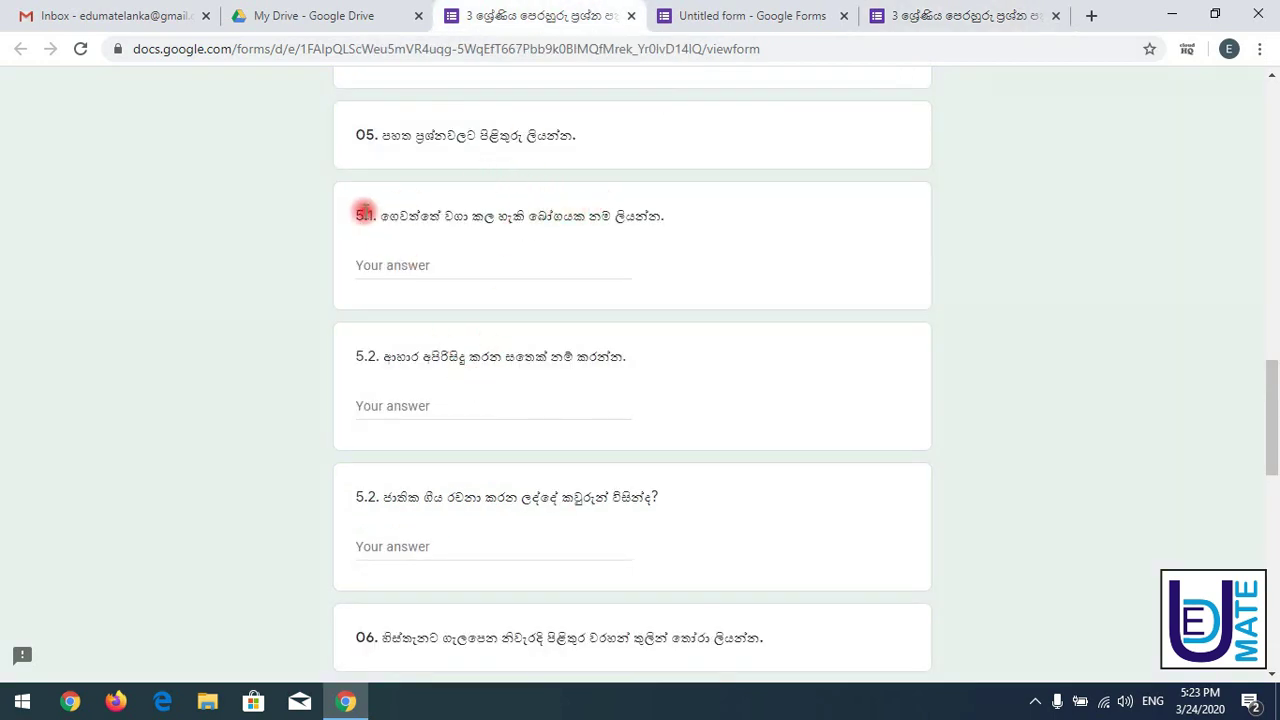
- Replace the title of the question below the 05 heading with the reference's 5.1 text
triple_click(530, 215)
key("ctrl+c")
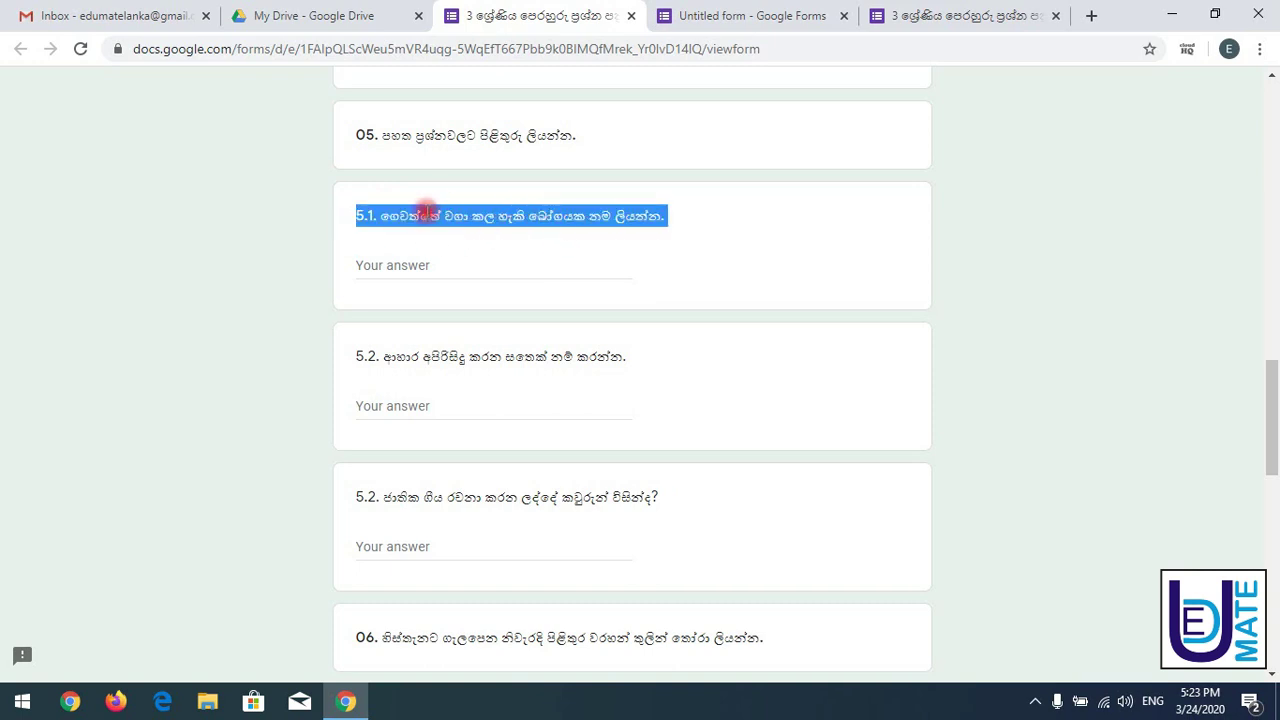
left_click(718, 10)
type("05. පහත ප්‍රශ්නවලට පිළිතුරු ලියන්න.")
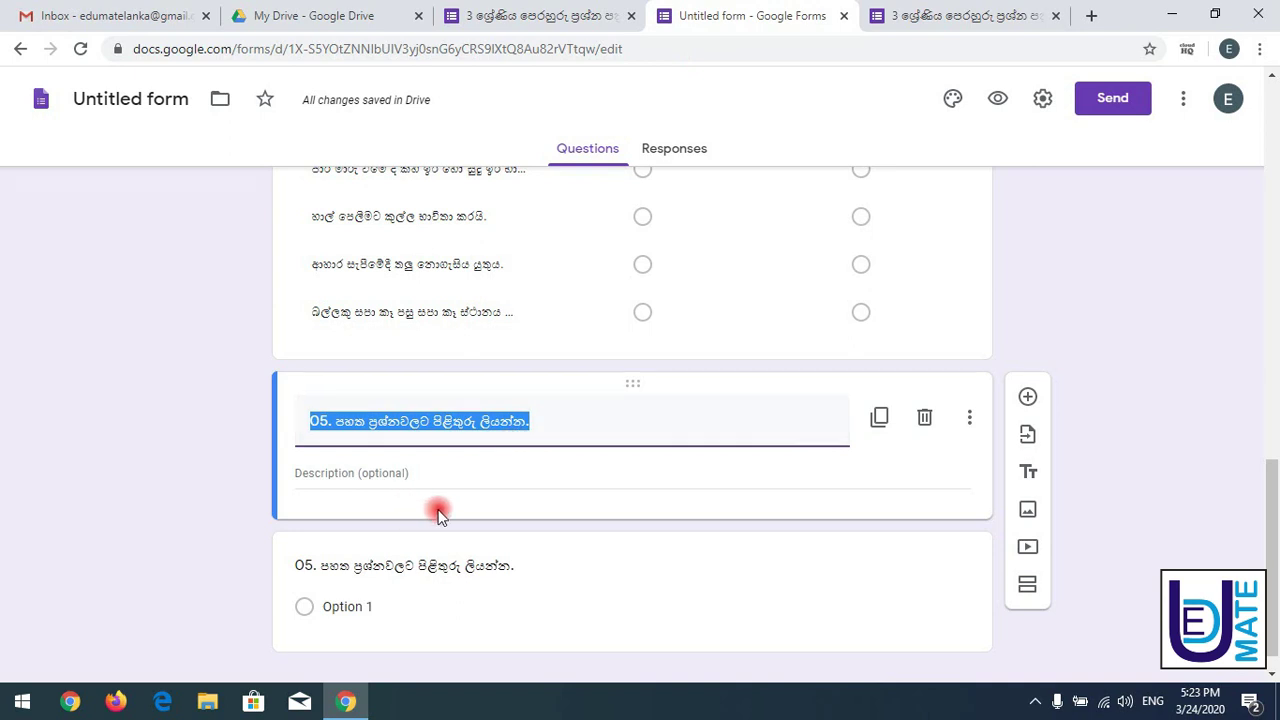
left_click(368, 567)
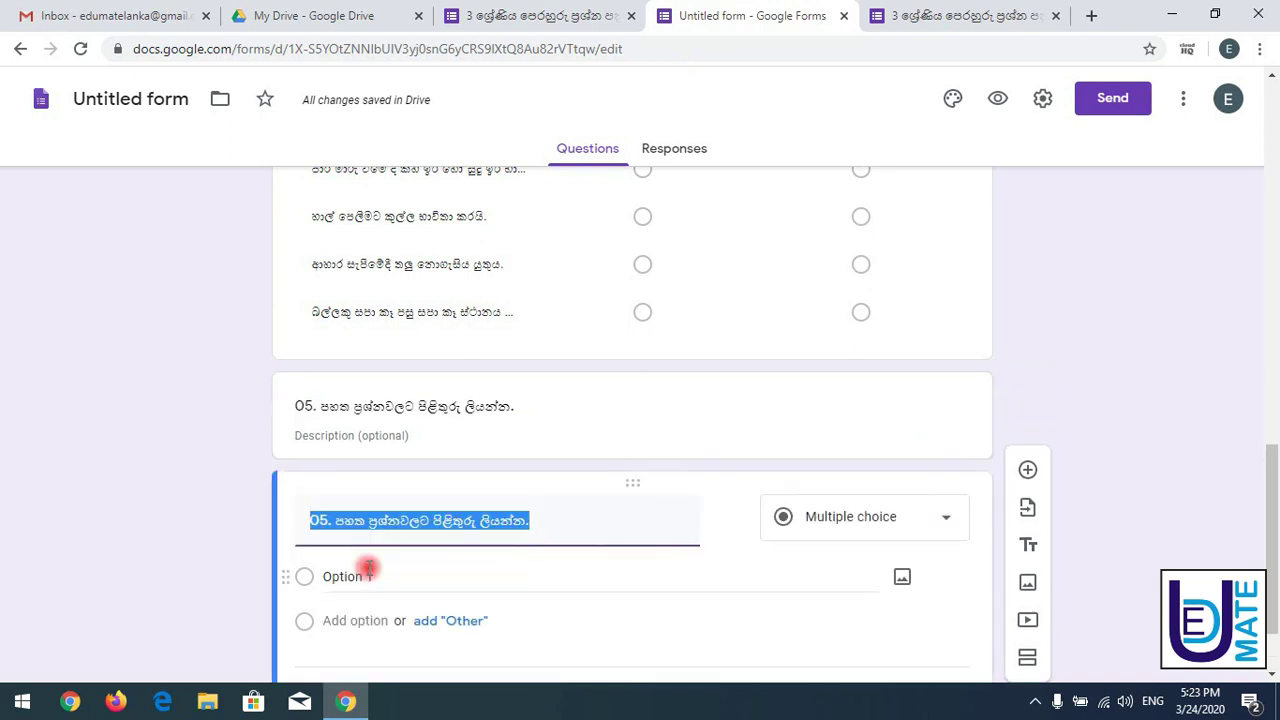
key("ctrl+v")
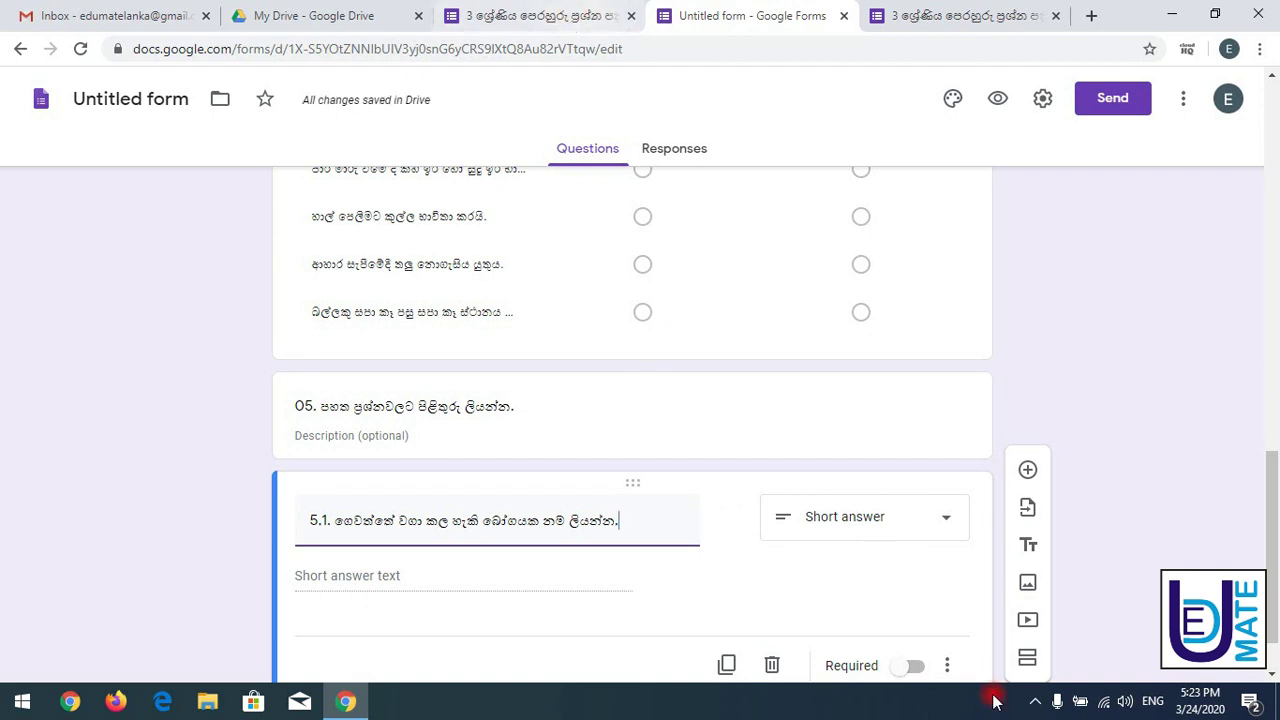
- Make 5.1 a Short answer question and reload the live form to view it
left_click(884, 517)
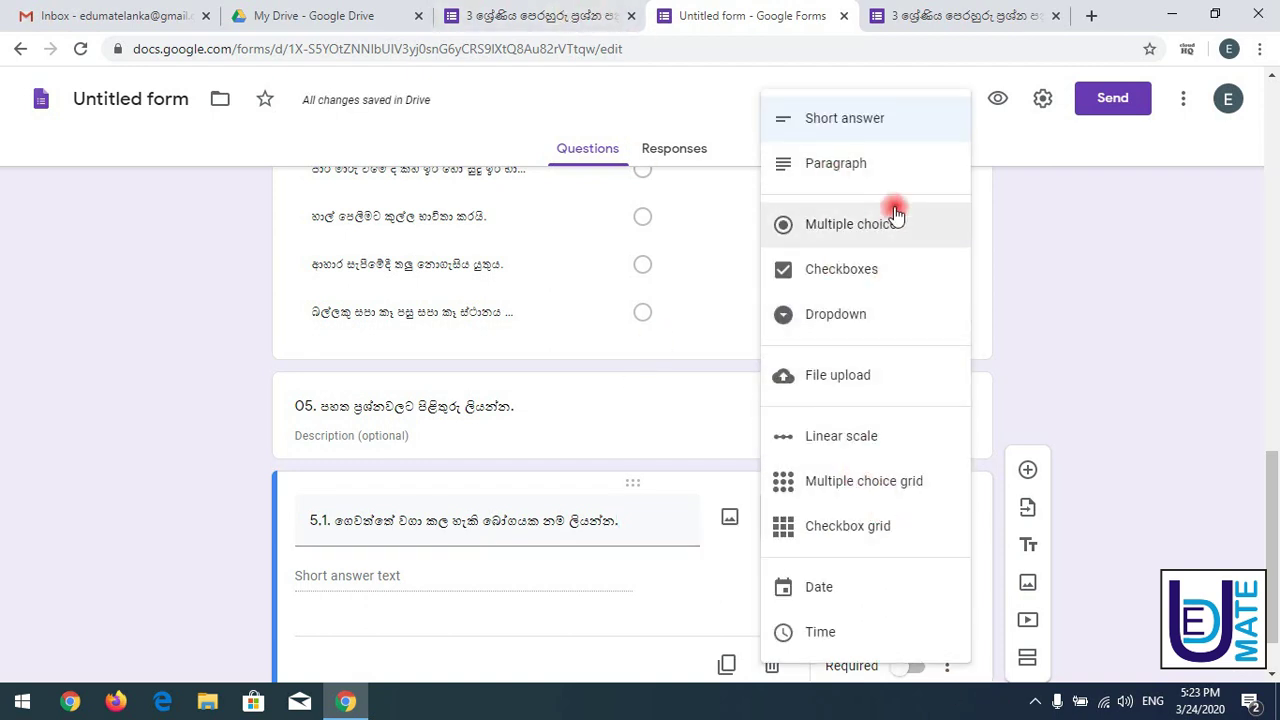
left_click(858, 125)
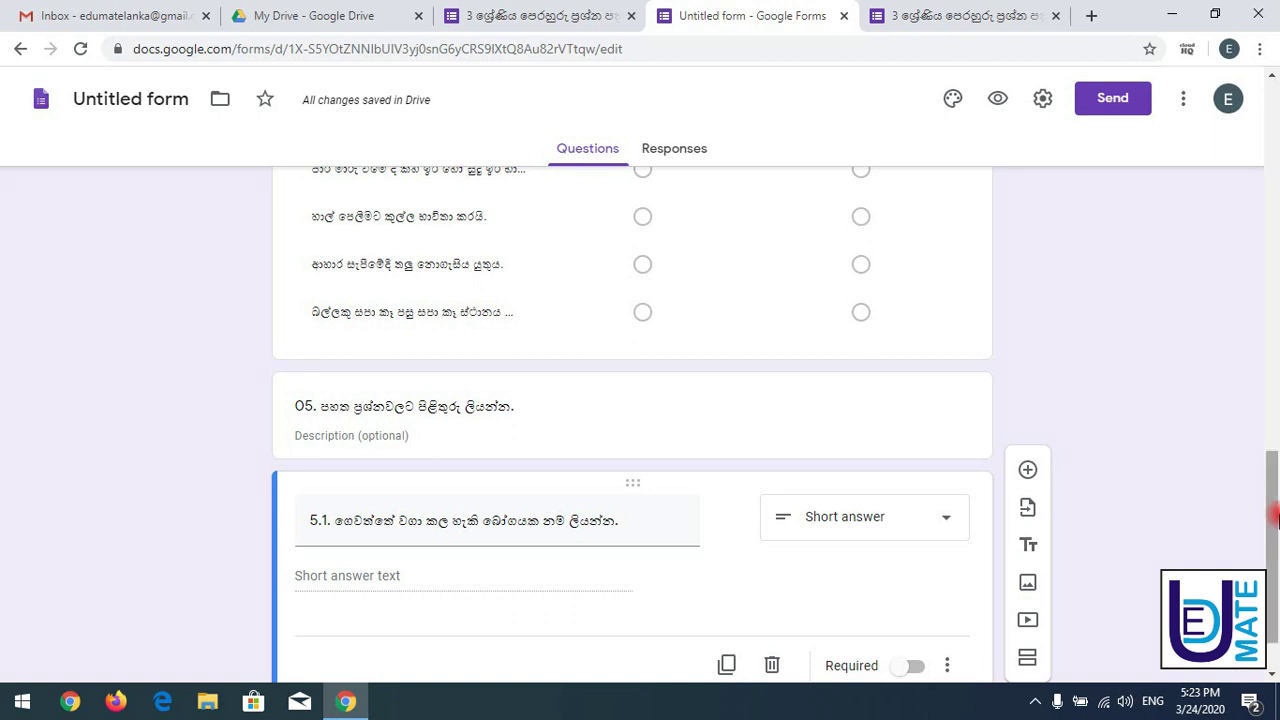
left_click(915, 10)
left_click(82, 49)
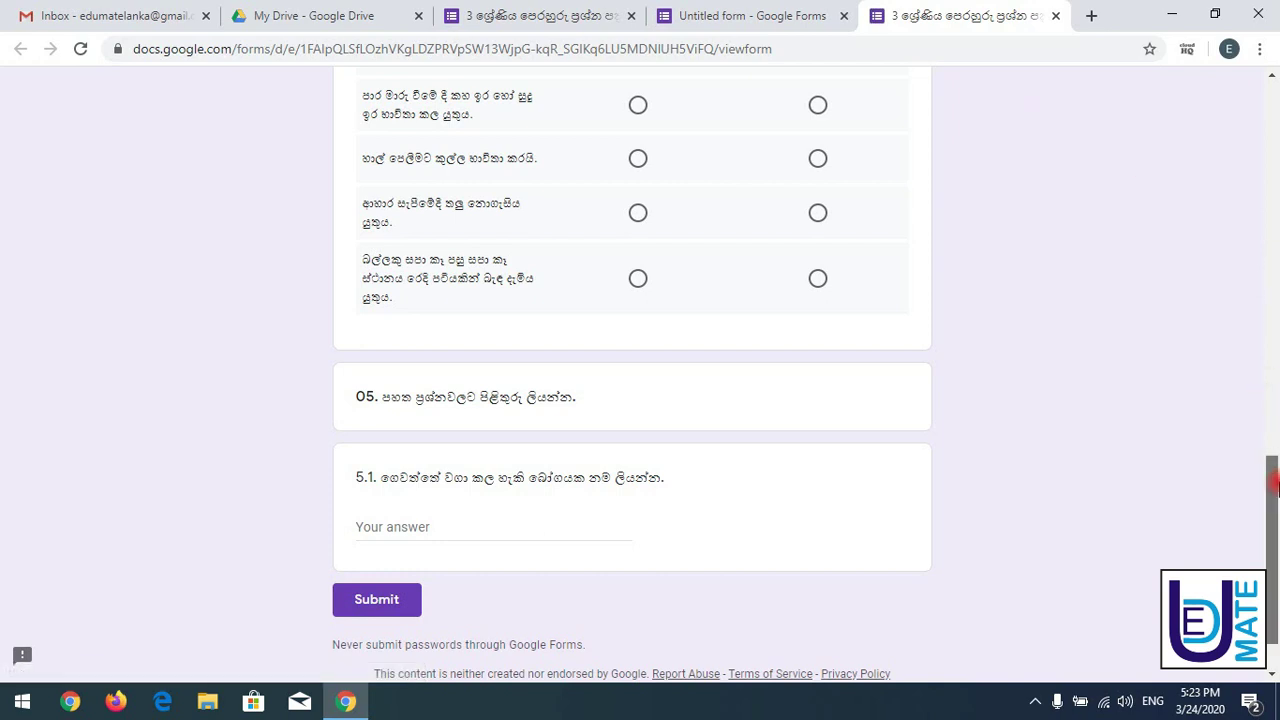
- Type test answer 'hjh' into 5.1, then select the reference's 5.2 text and return to the editor
left_click_drag(1273, 485, 1273, 507)
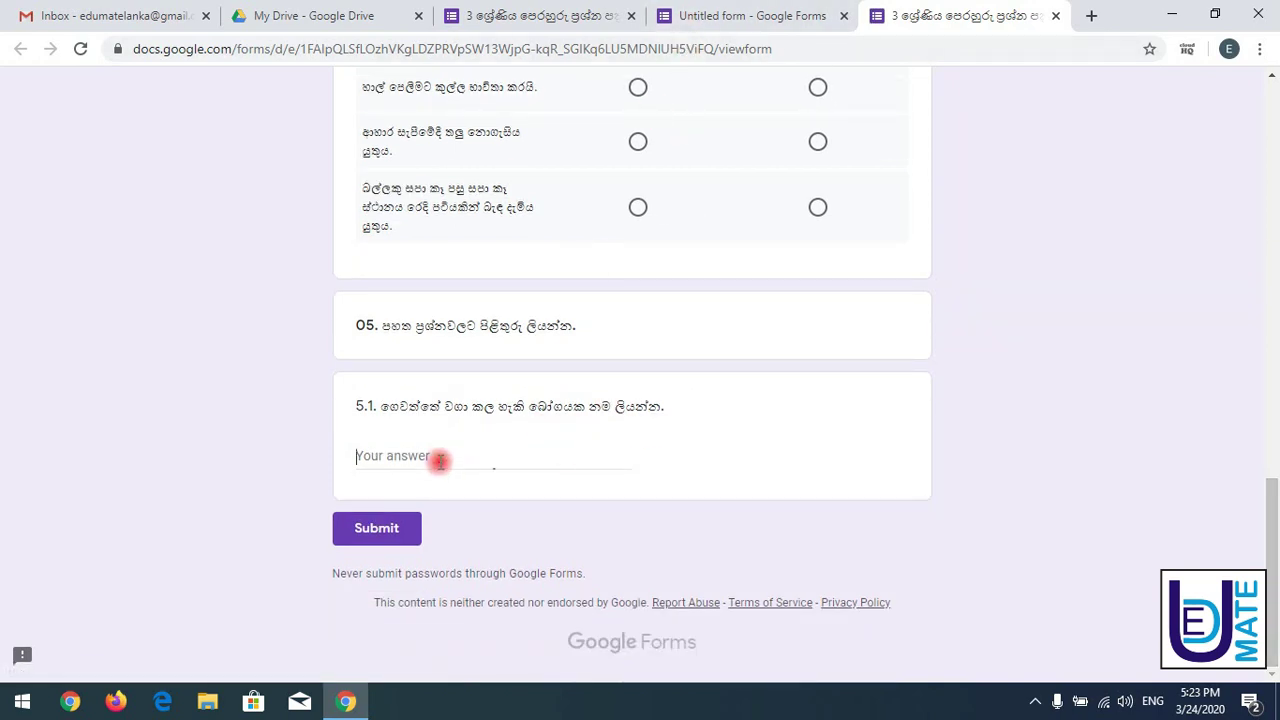
type("hjh")
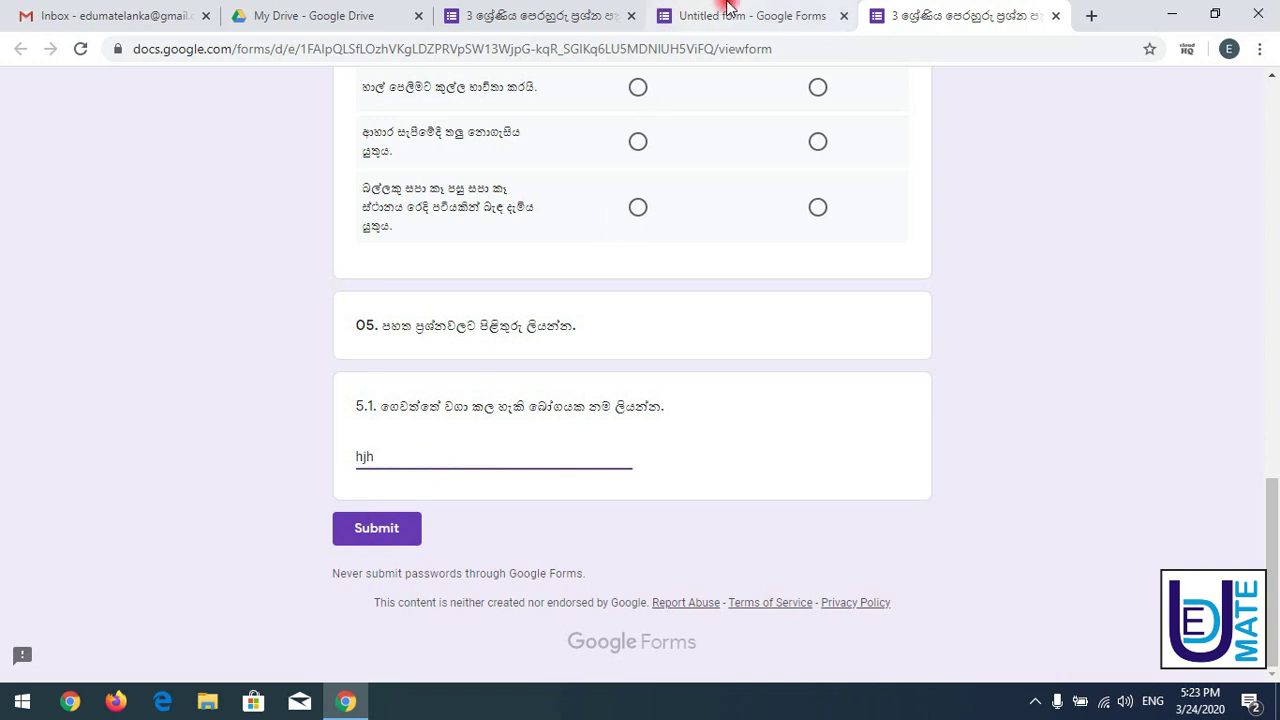
left_click(728, 14)
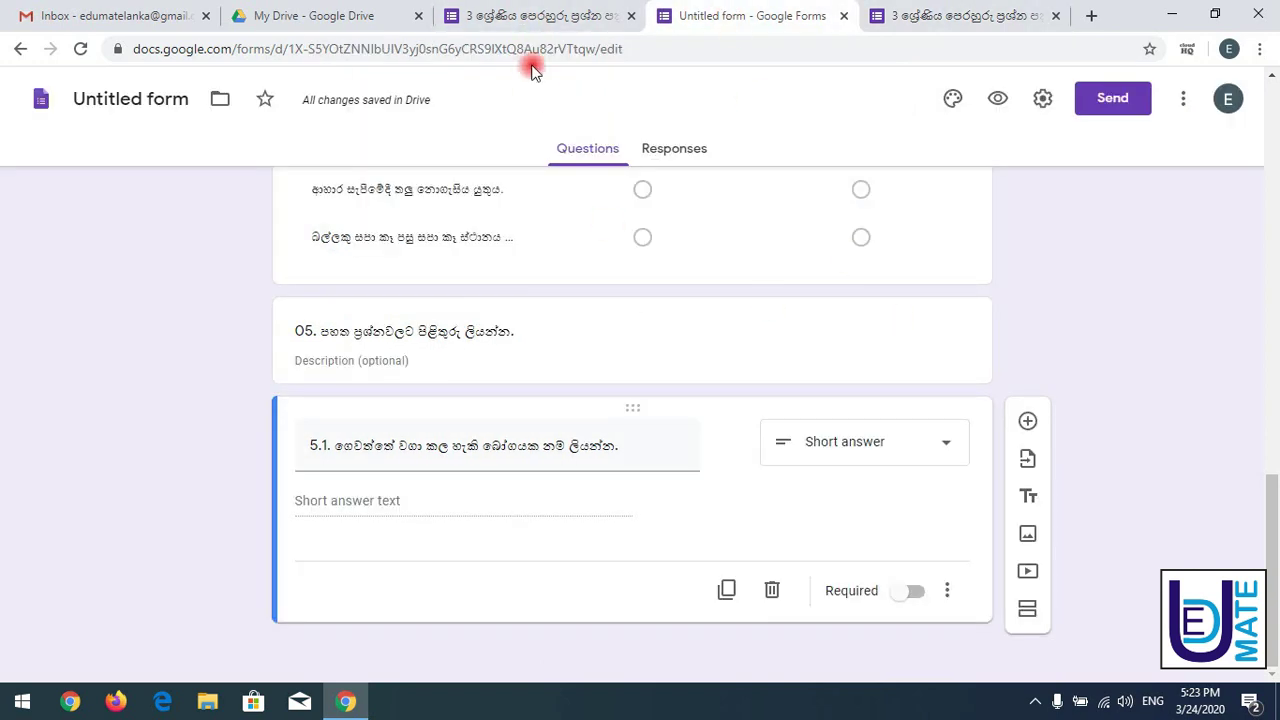
left_click(541, 18)
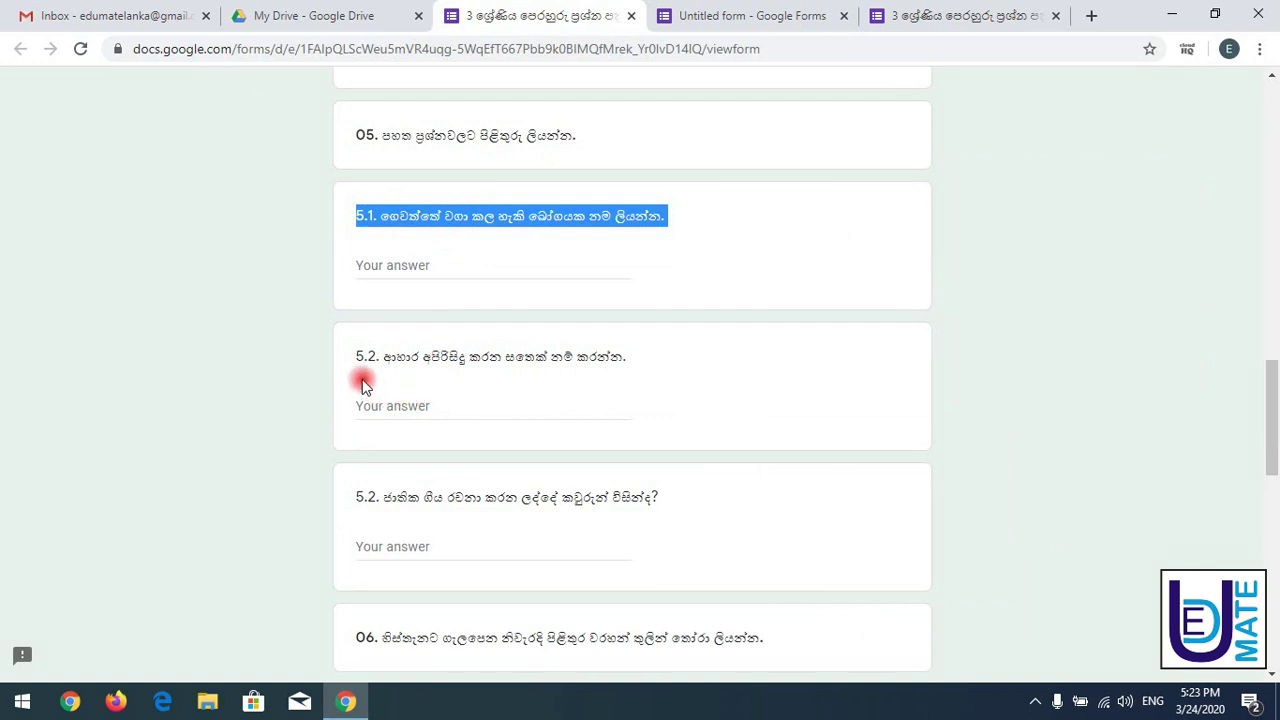
left_click(425, 357)
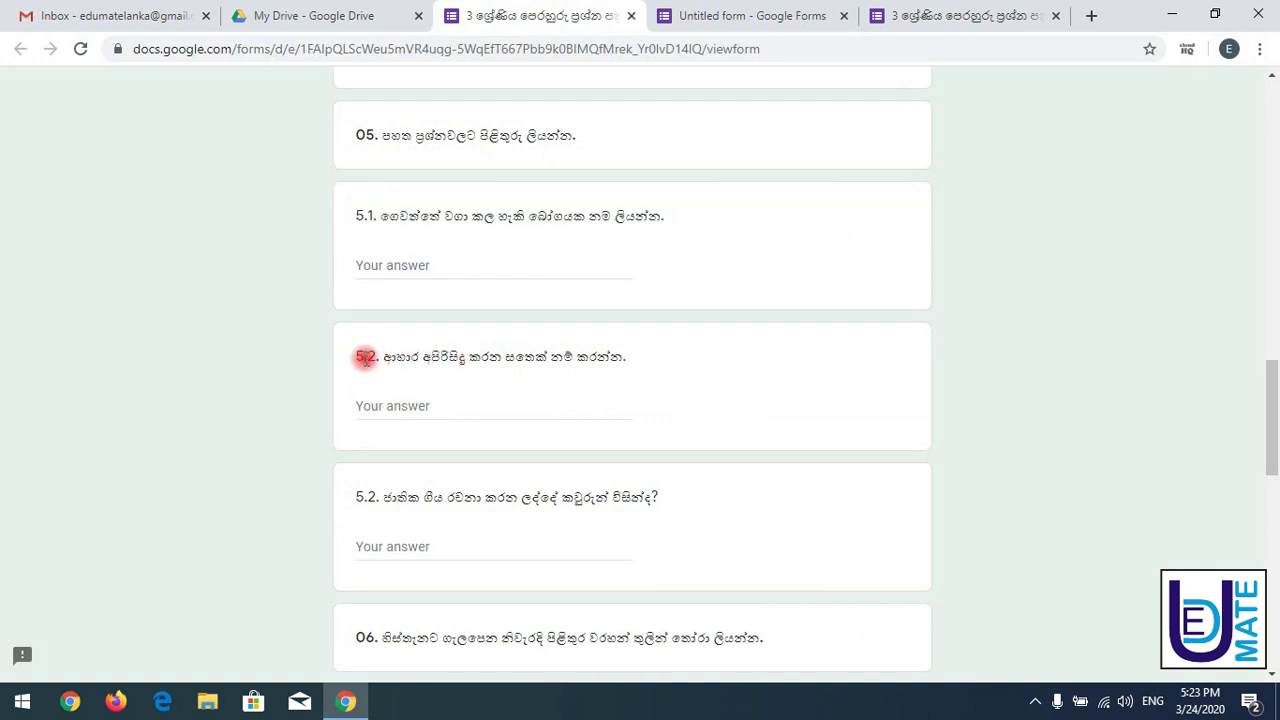
left_click_drag(363, 359, 632, 362)
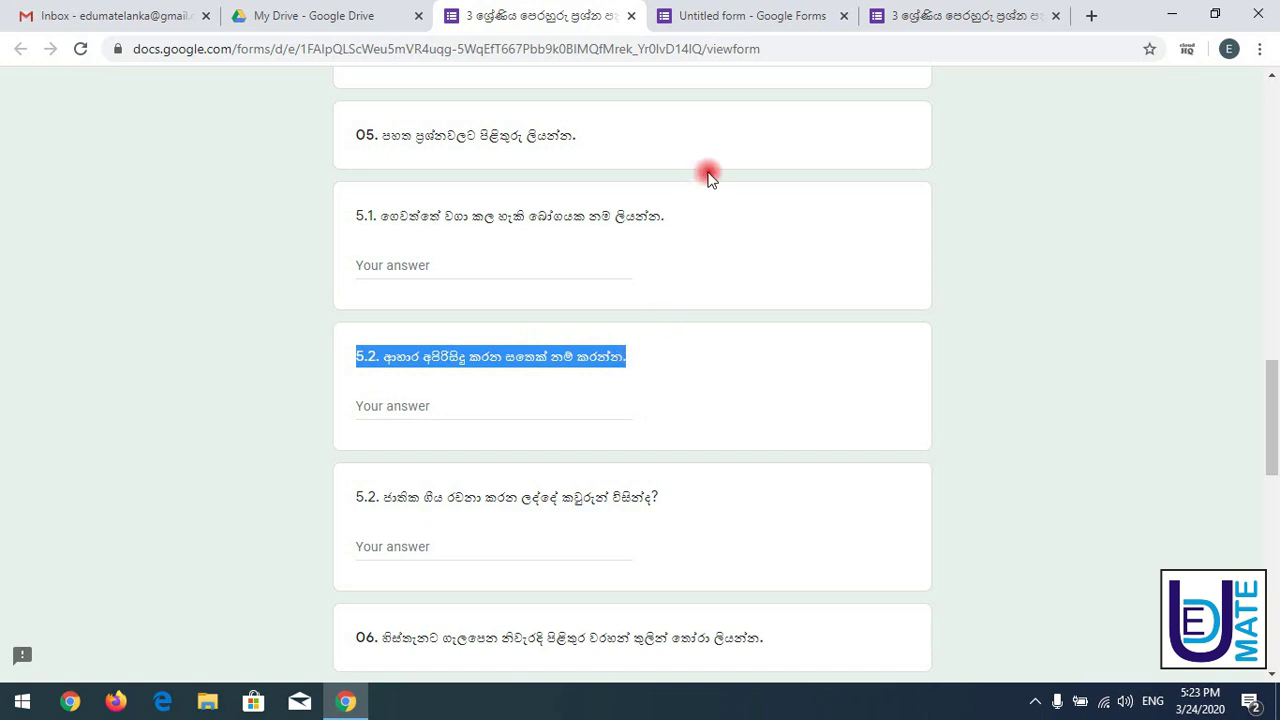
left_click(731, 16)
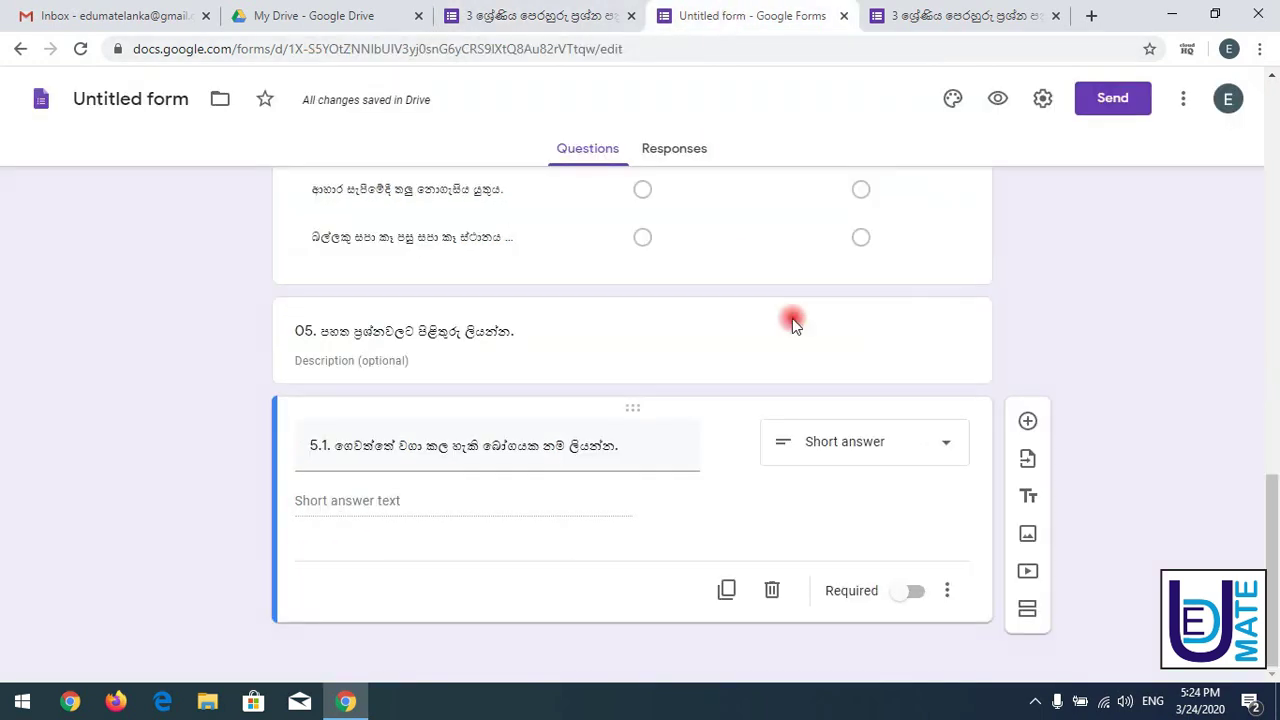
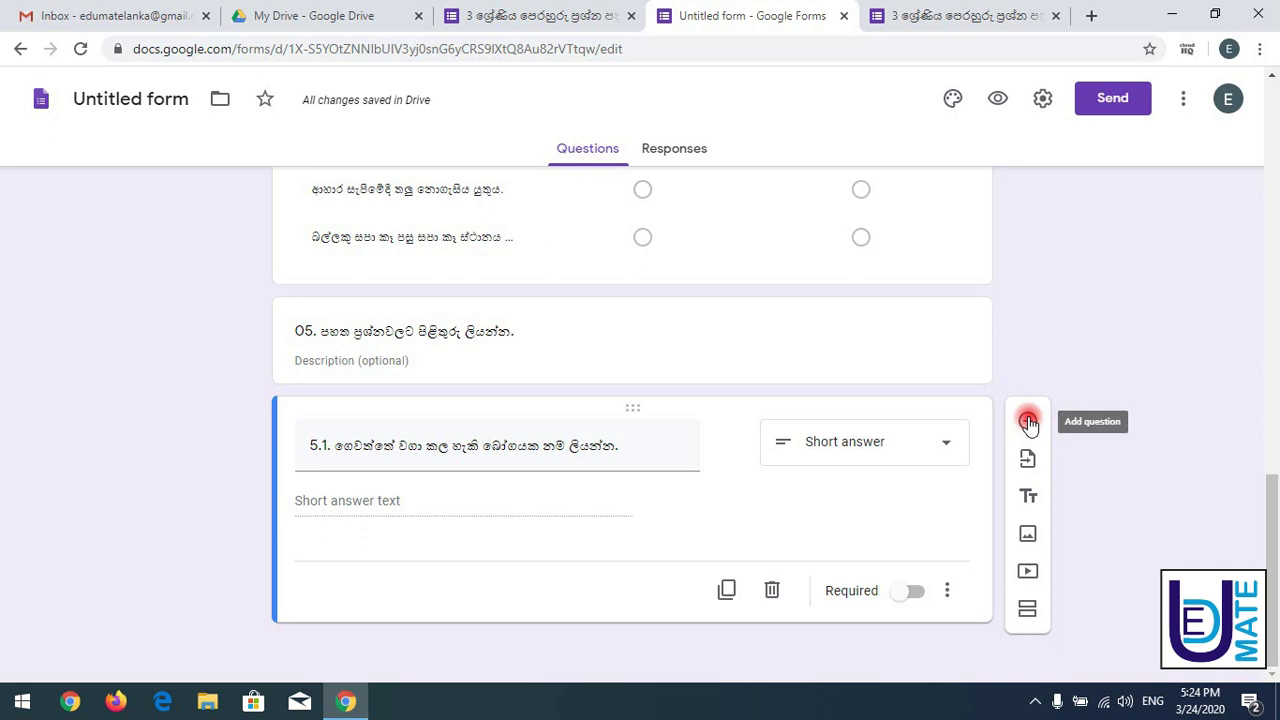
- Duplicate question 5.1 and paste the question 5.2 wording into the copy
left_click(728, 590)
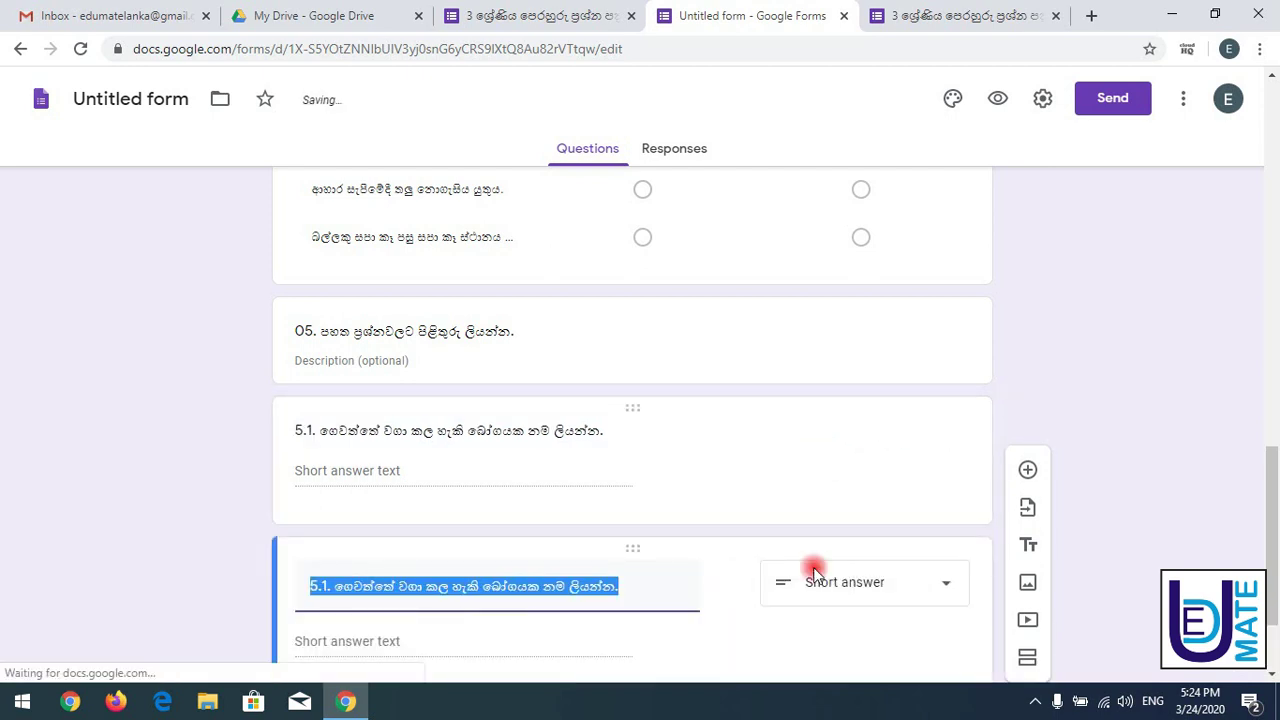
left_click_drag(1271, 447, 1268, 508)
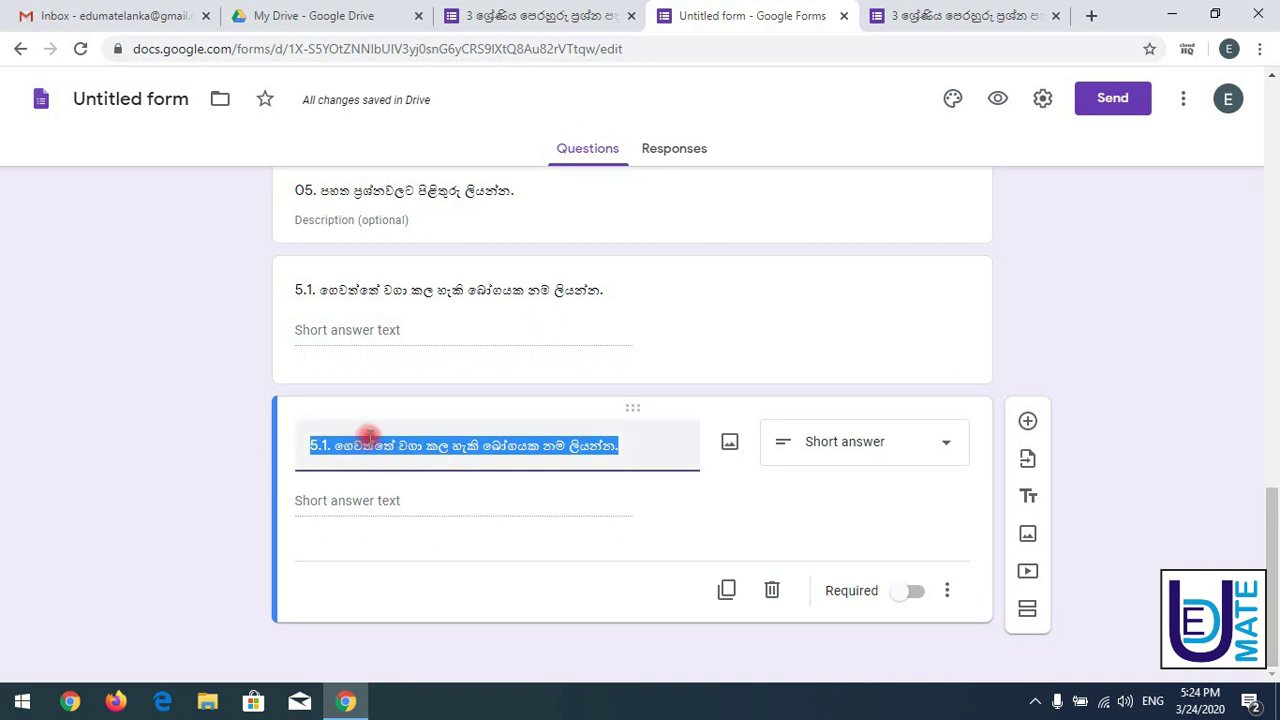
type("5.2. ආහාර අපිරිසිදු කරන සතෙක් නම් කරන්න.")
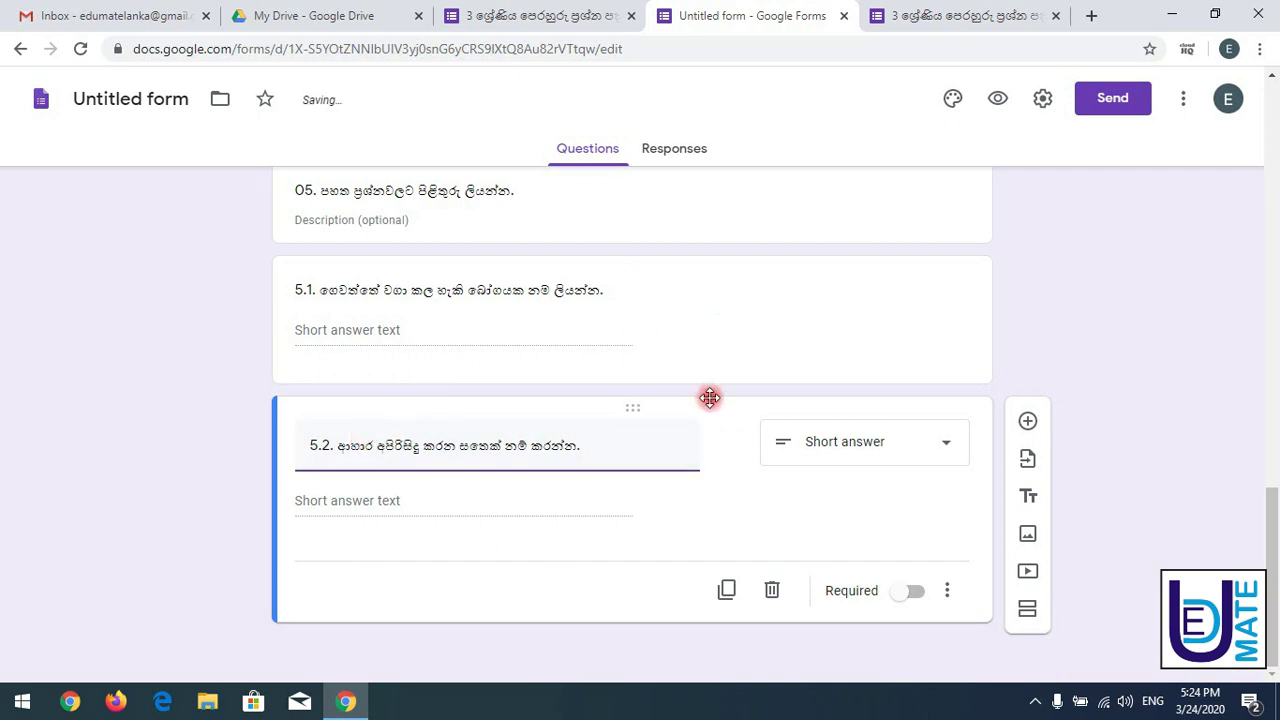
- Copy the next question from the original paper into a new duplicate and renumber it 5.3
left_click(503, 8)
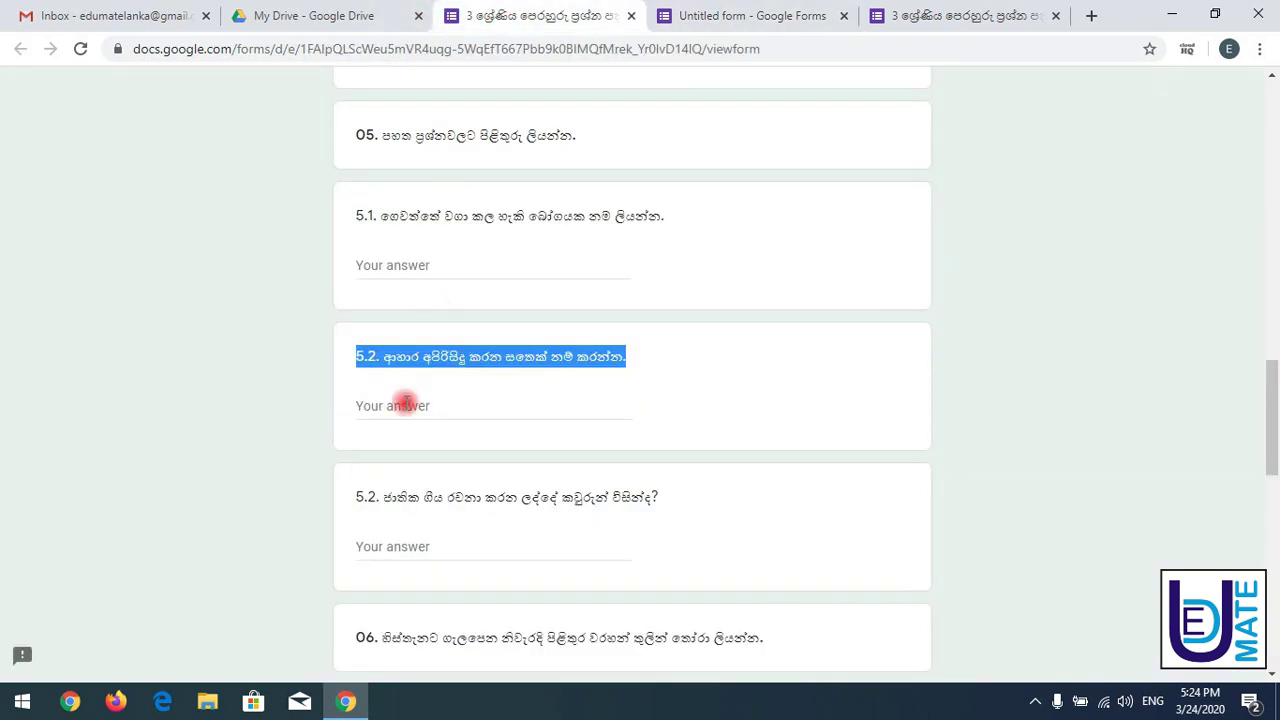
left_click_drag(357, 496, 750, 507)
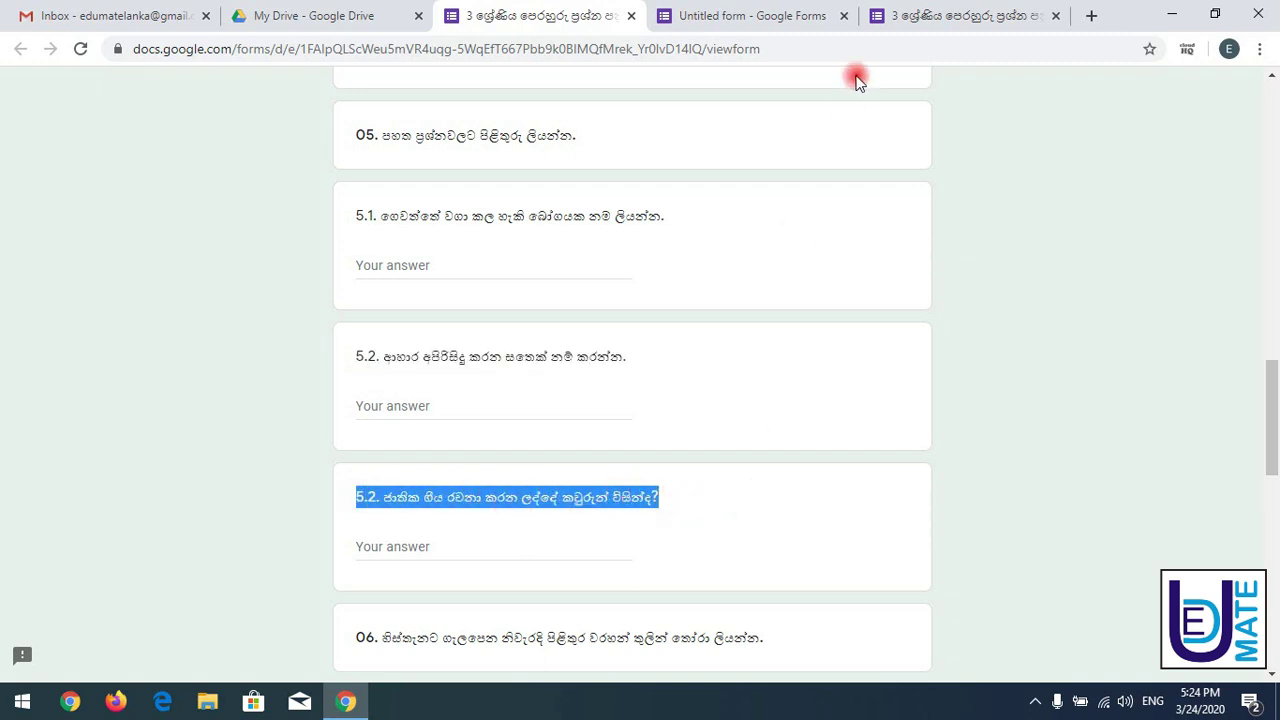
left_click(762, 18)
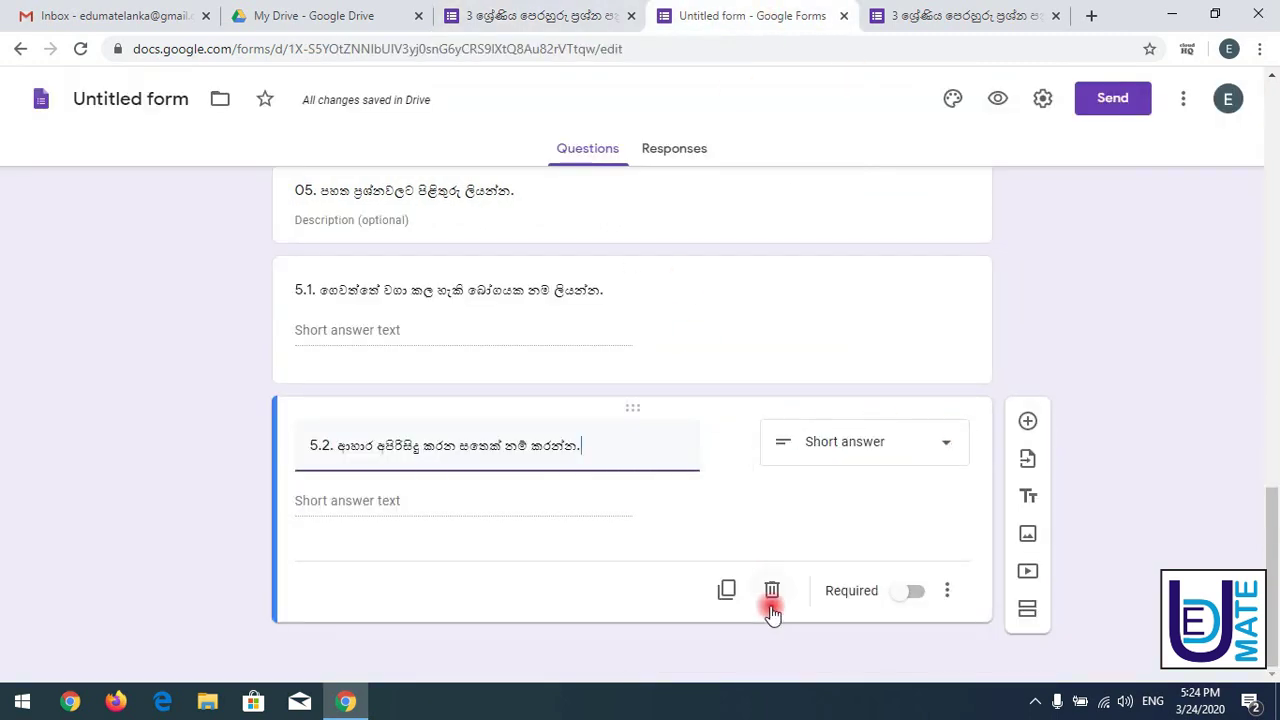
left_click(727, 590)
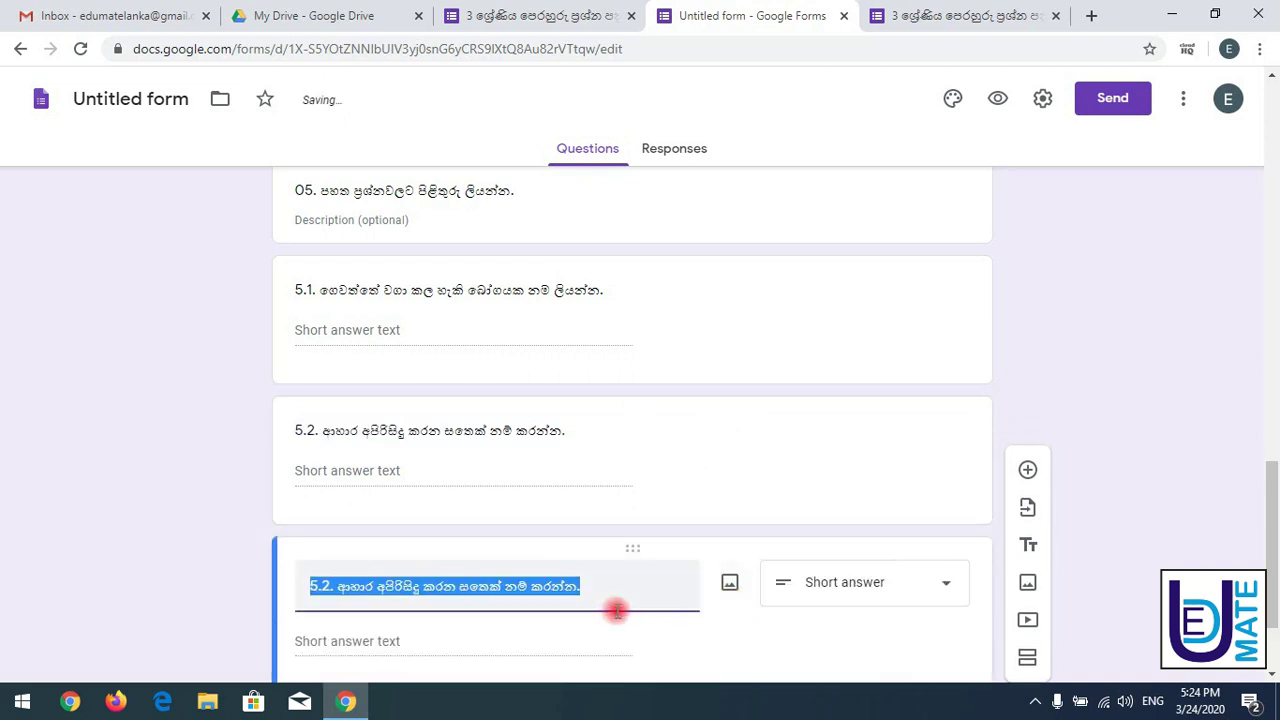
type("5.2. ජාතික ගීය රචනා කරන ලද්දේ කවුරුන් විසින්ද?")
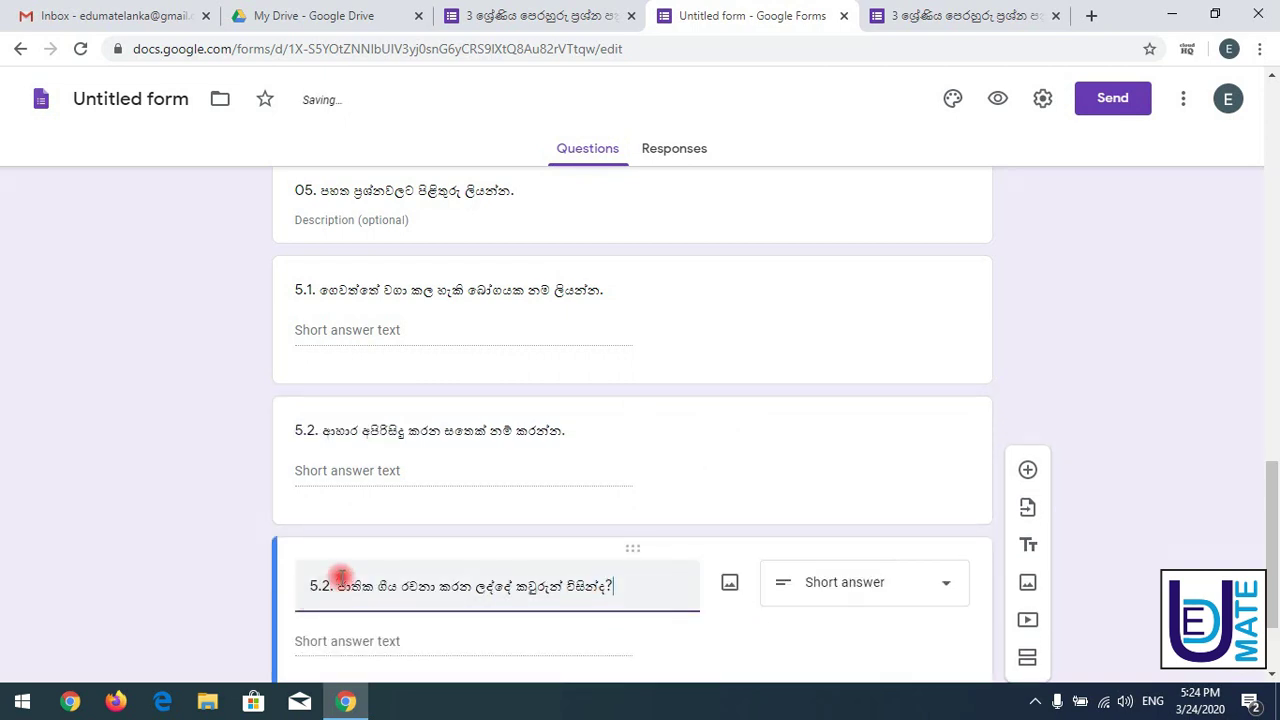
left_click(328, 582)
key("BackSpace")
type("3")
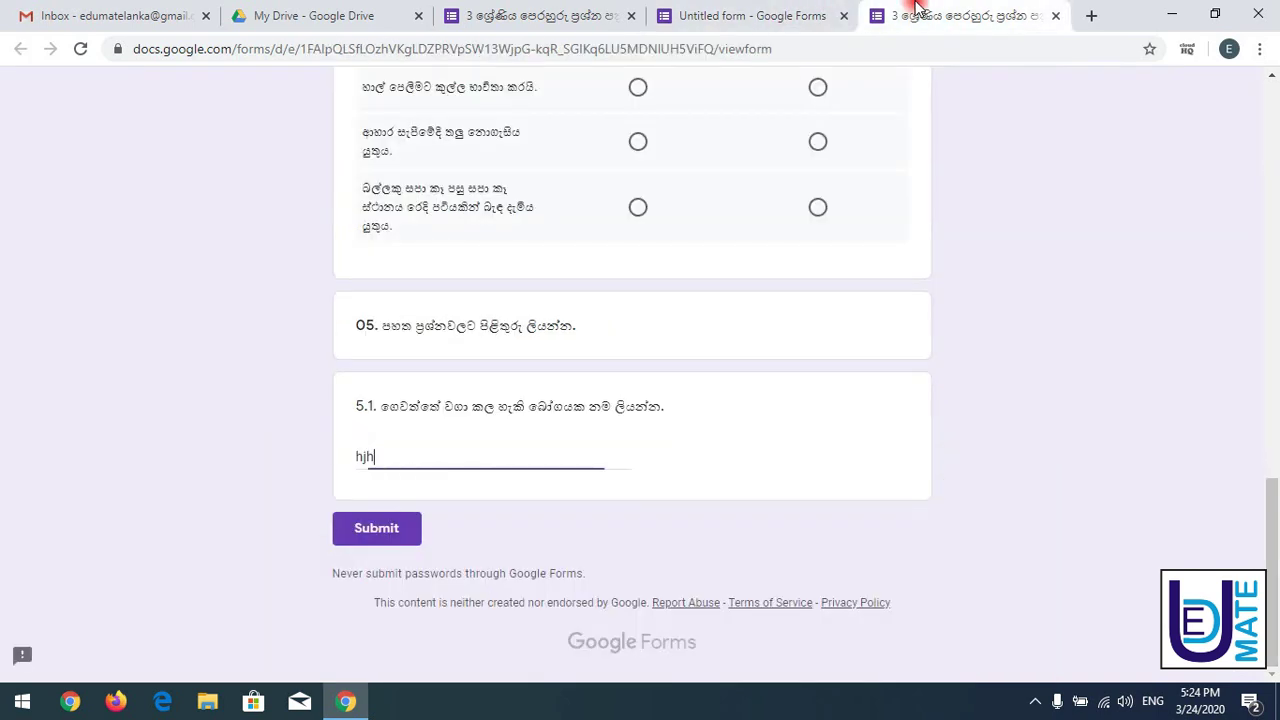
- Reload the live form preview to check questions 5.2 and 5.3, then return to the original paper
left_click(908, 14)
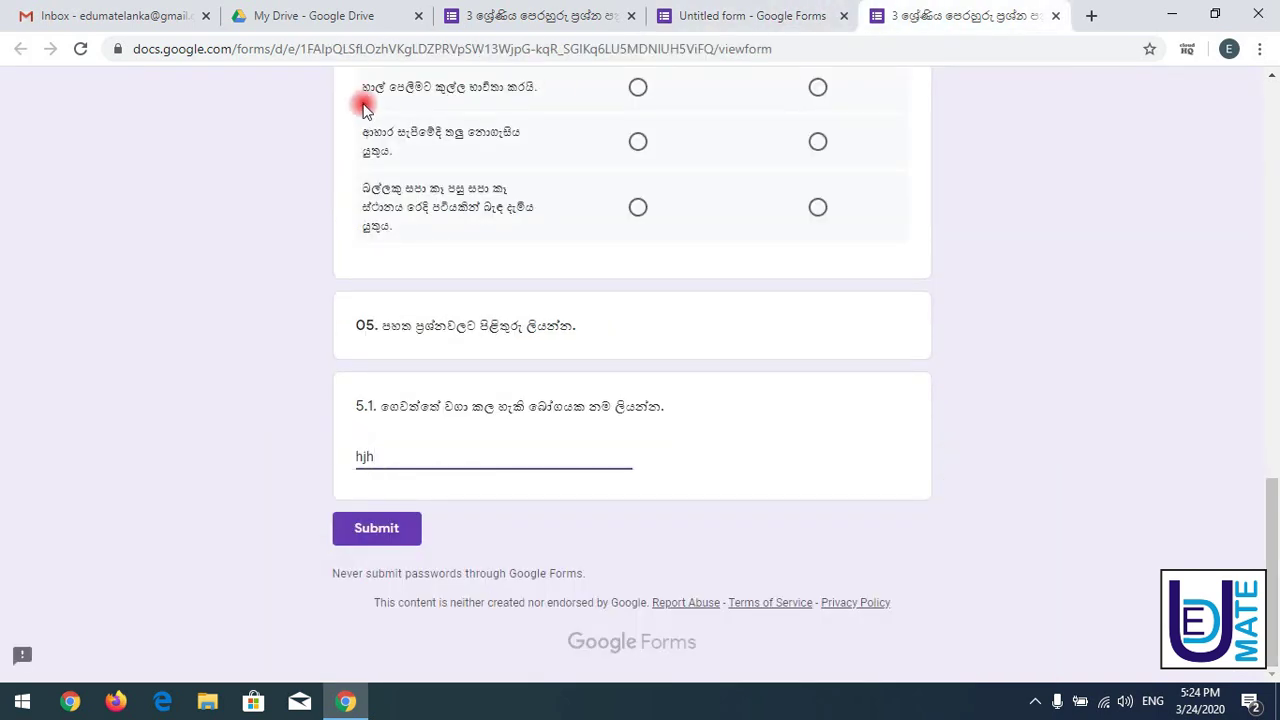
left_click(81, 52)
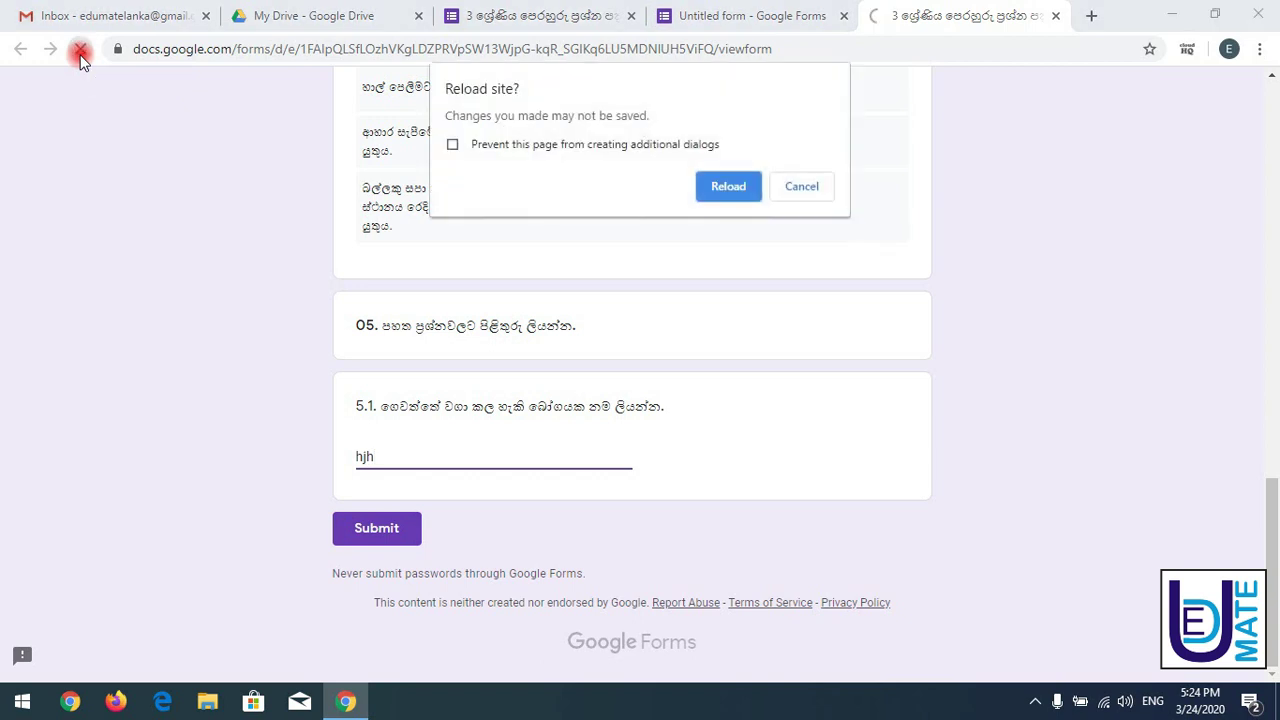
left_click(703, 185)
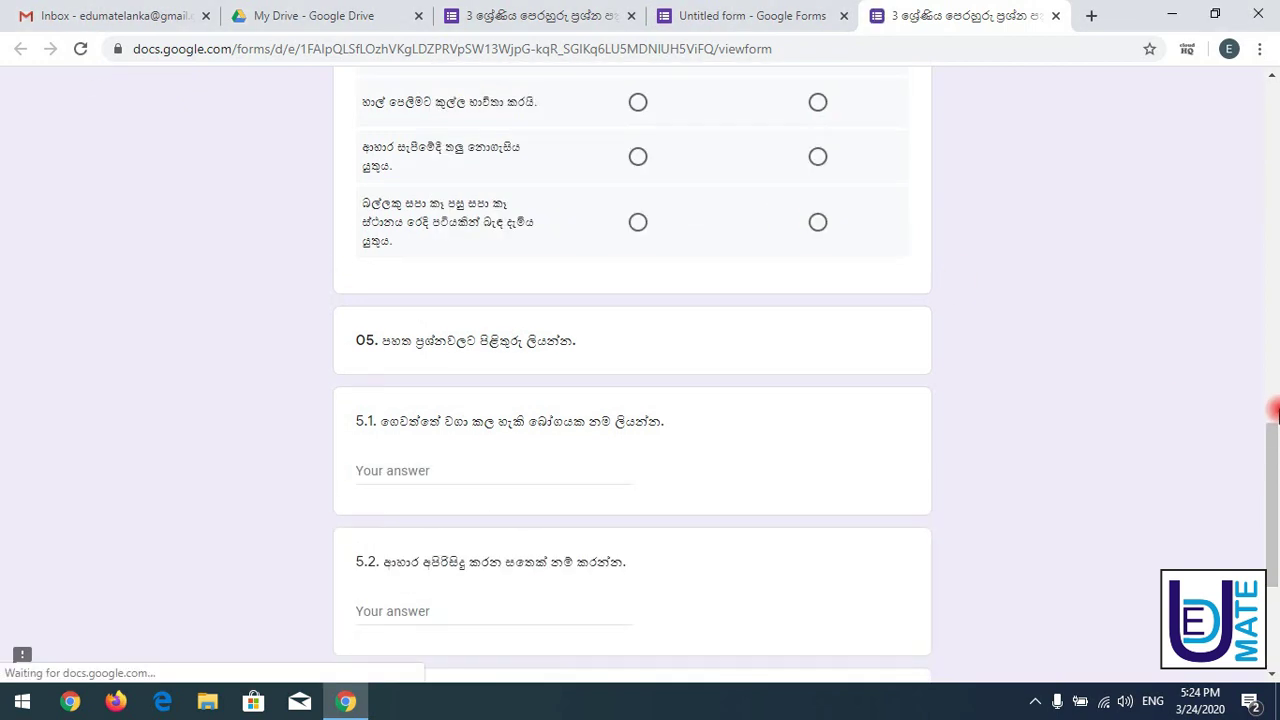
left_click_drag(1272, 465, 1272, 521)
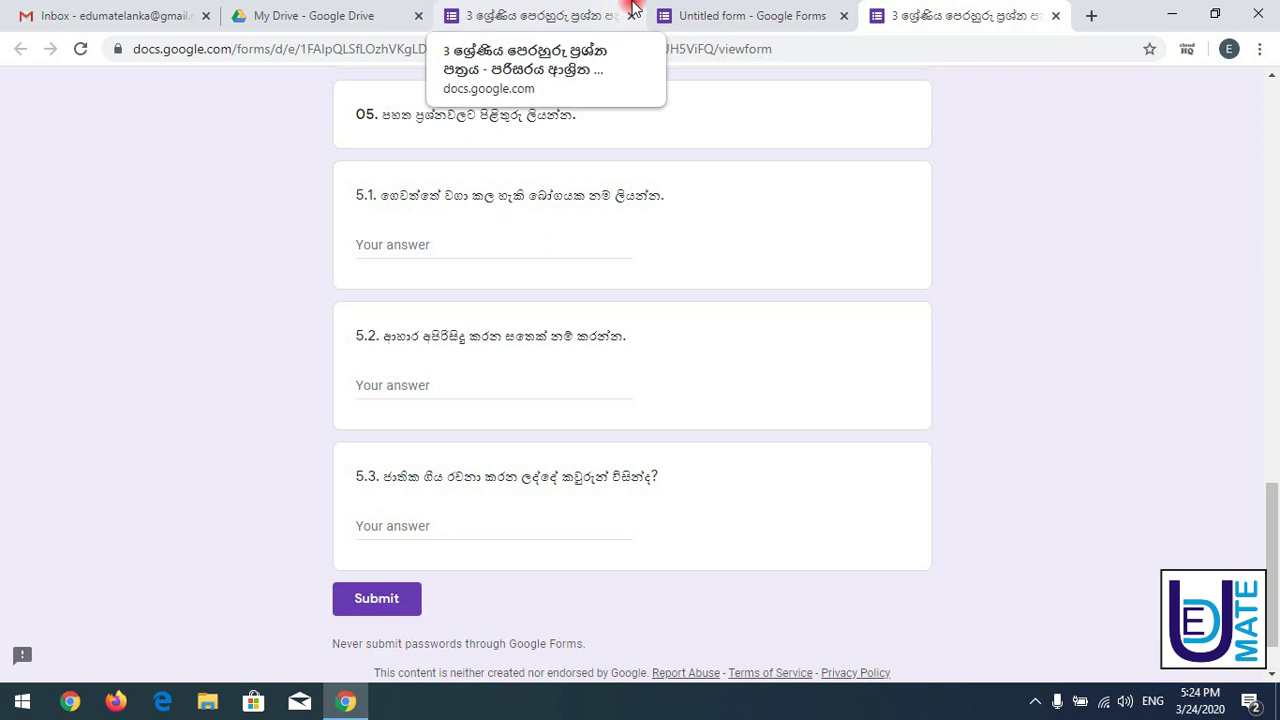
left_click(615, 12)
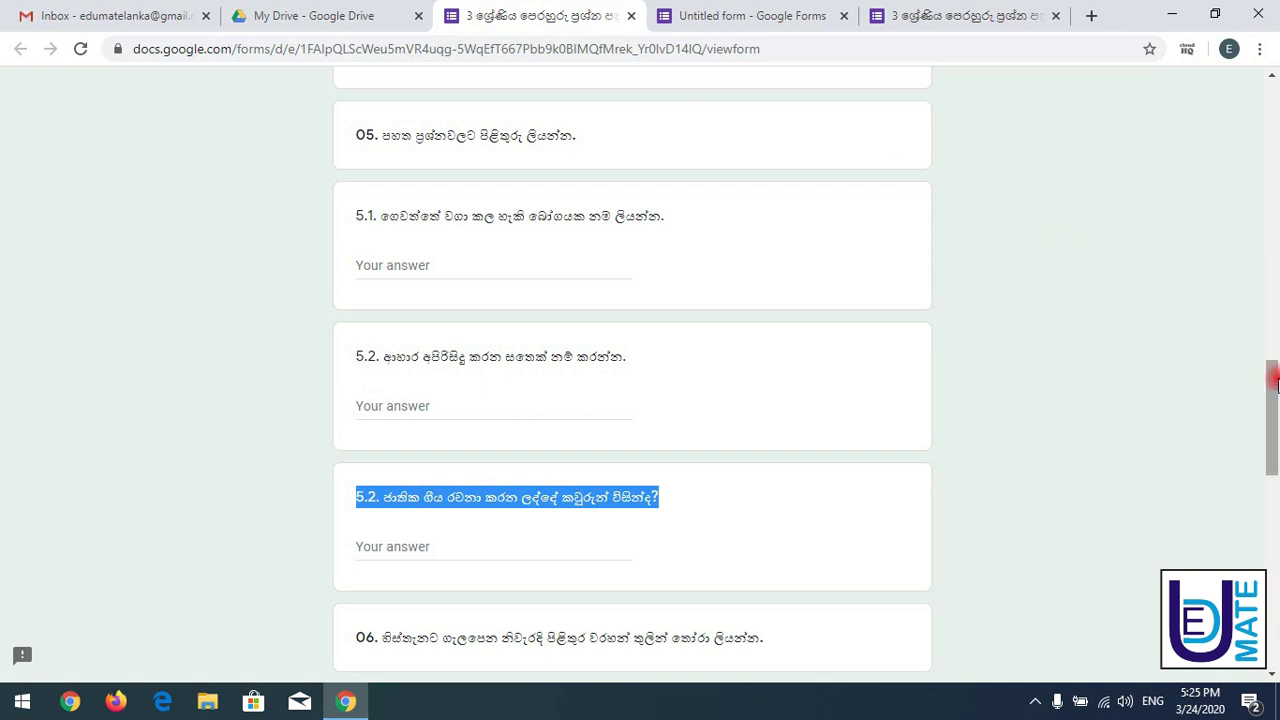
- Paste the 06 heading into a new title block after 5.3 and add a blank question below
left_click_drag(1271, 378, 1272, 448)
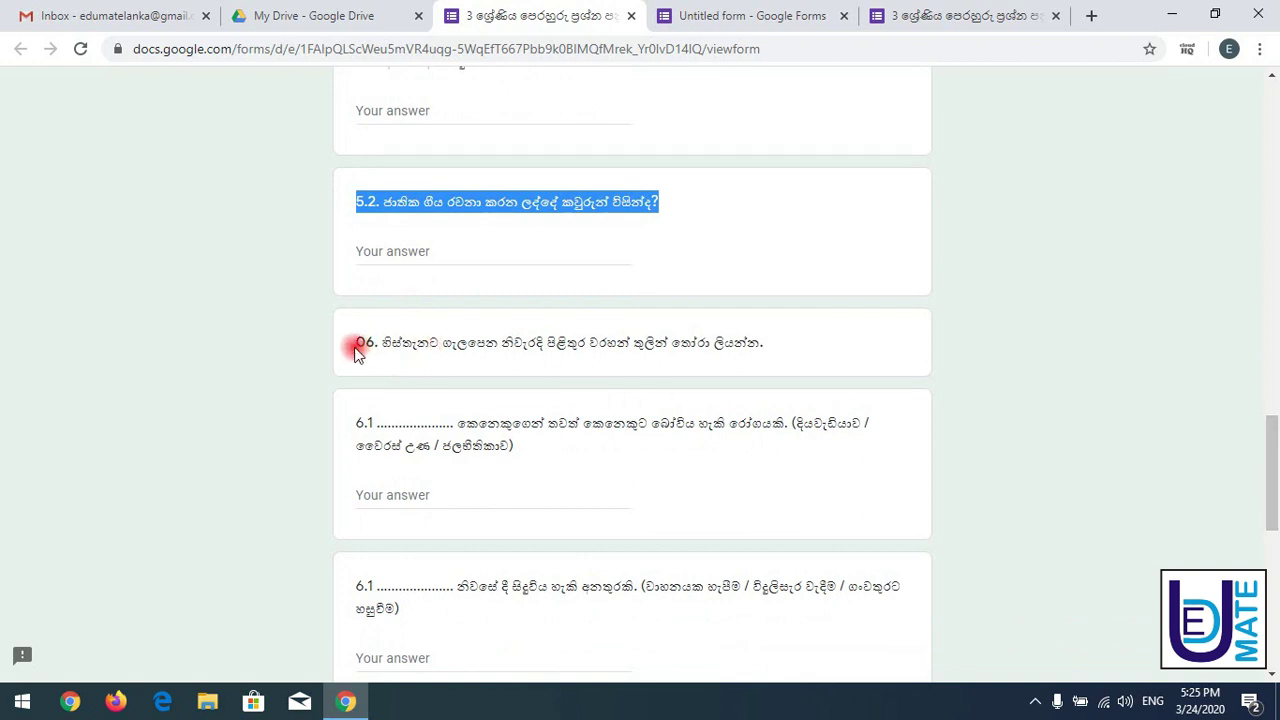
left_click_drag(358, 352, 855, 334)
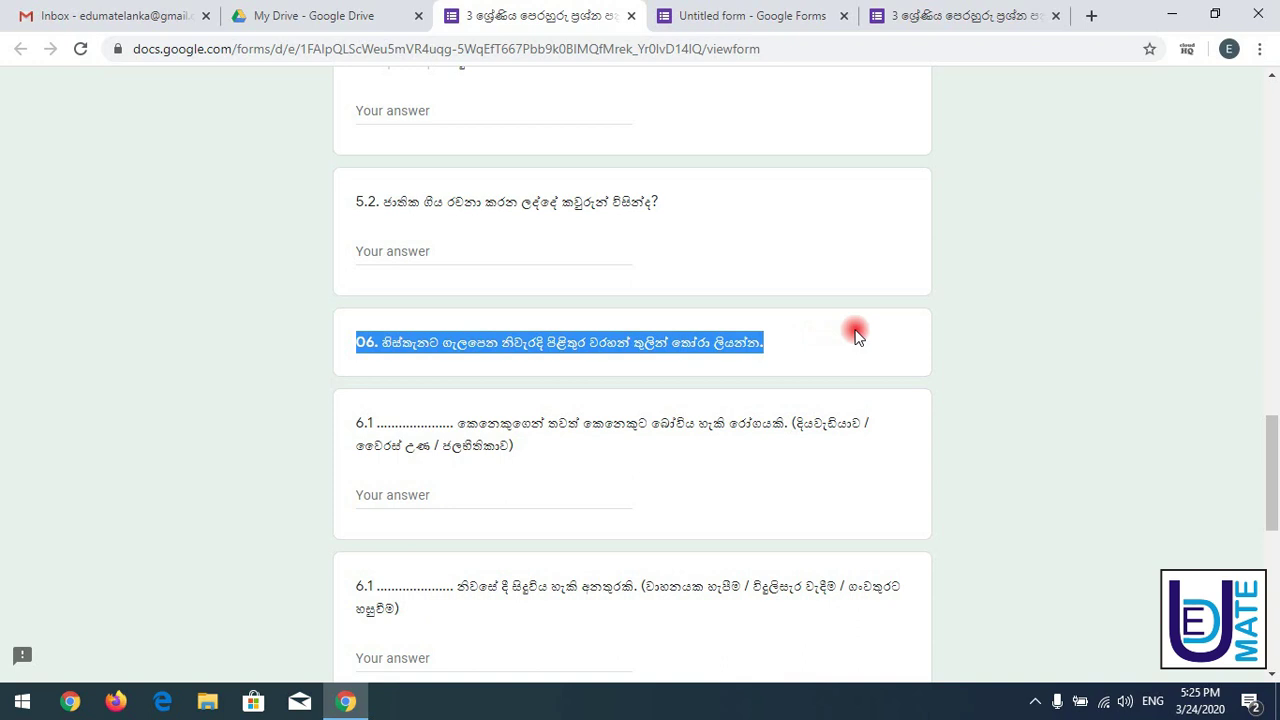
left_click(785, 16)
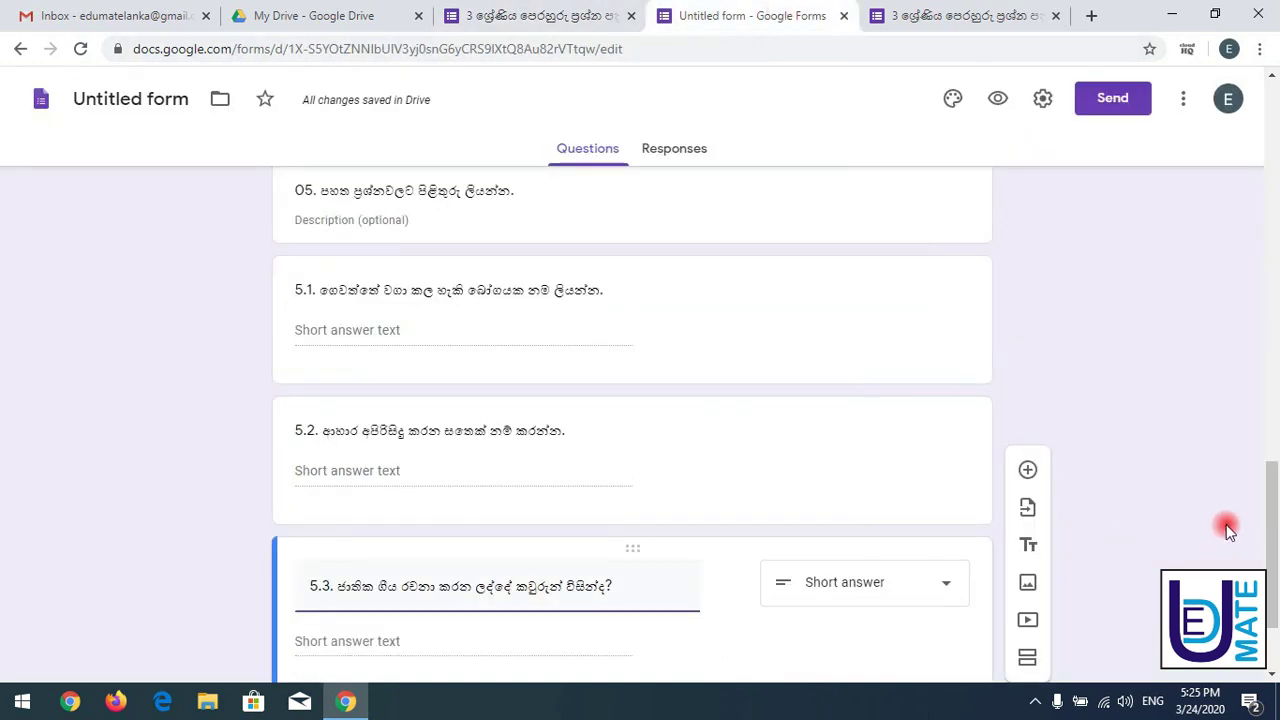
scroll(1266, 508, "down", 2)
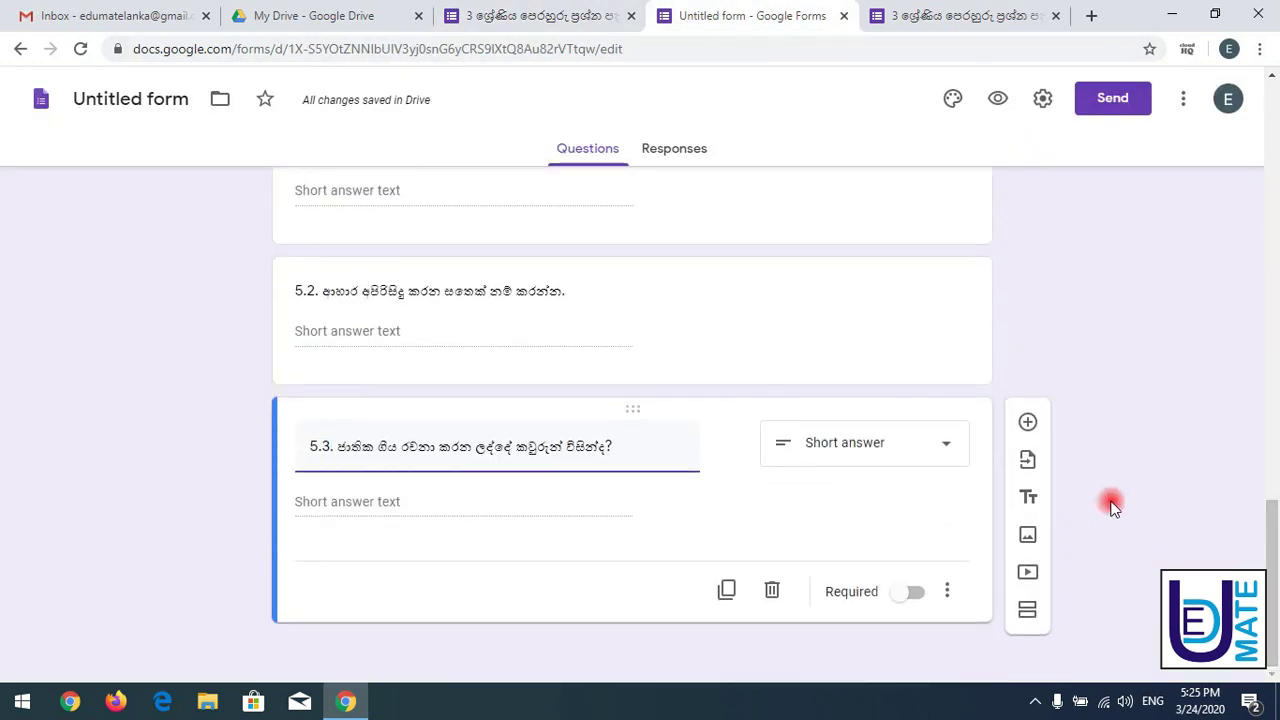
left_click(1027, 500)
type("06. හිස්තැනට ගැලපෙන නිවැරදි පිළිතුර වරහන් තුලින් තෝරා ලියන්න")
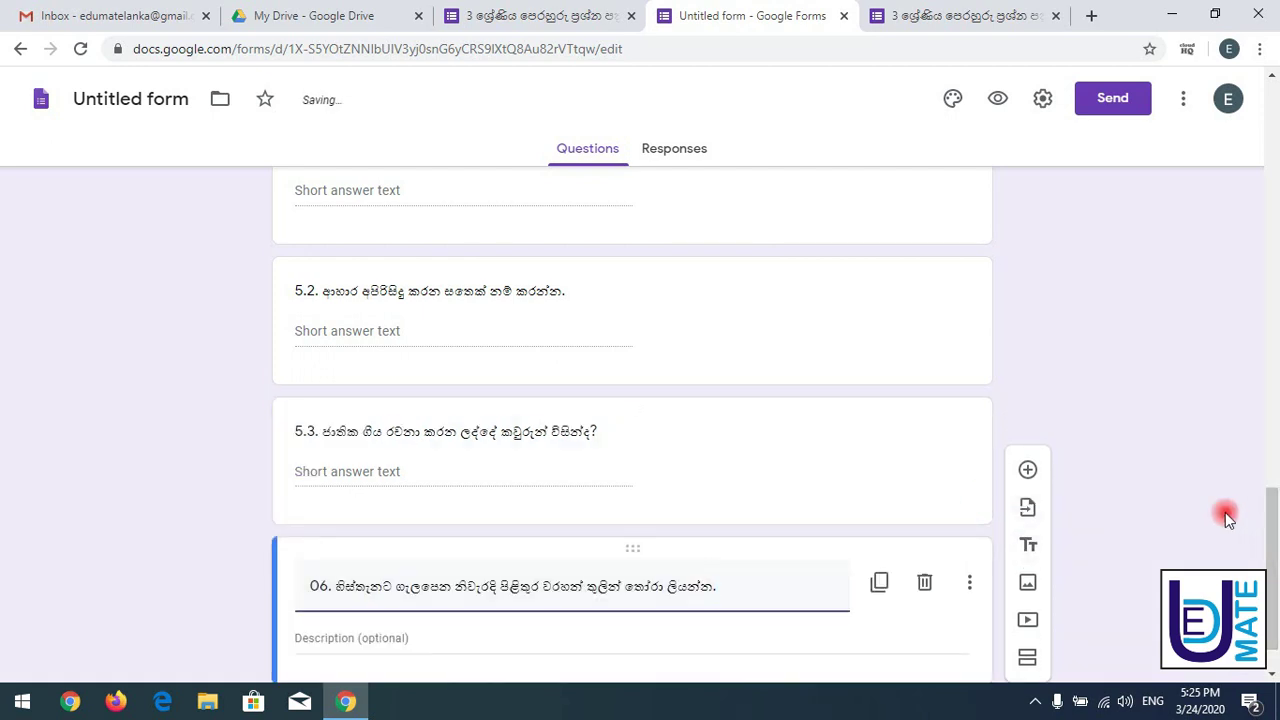
left_click(1038, 470)
left_click_drag(1271, 491, 1272, 562)
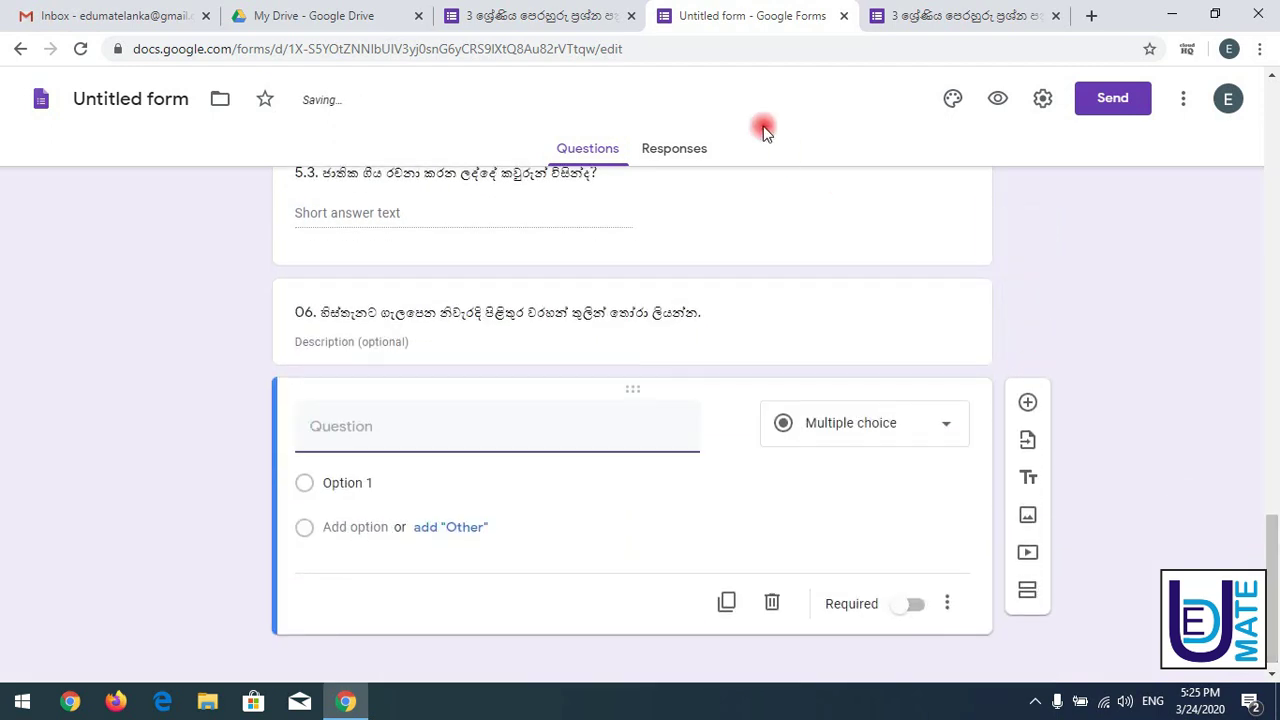
left_click(486, 14)
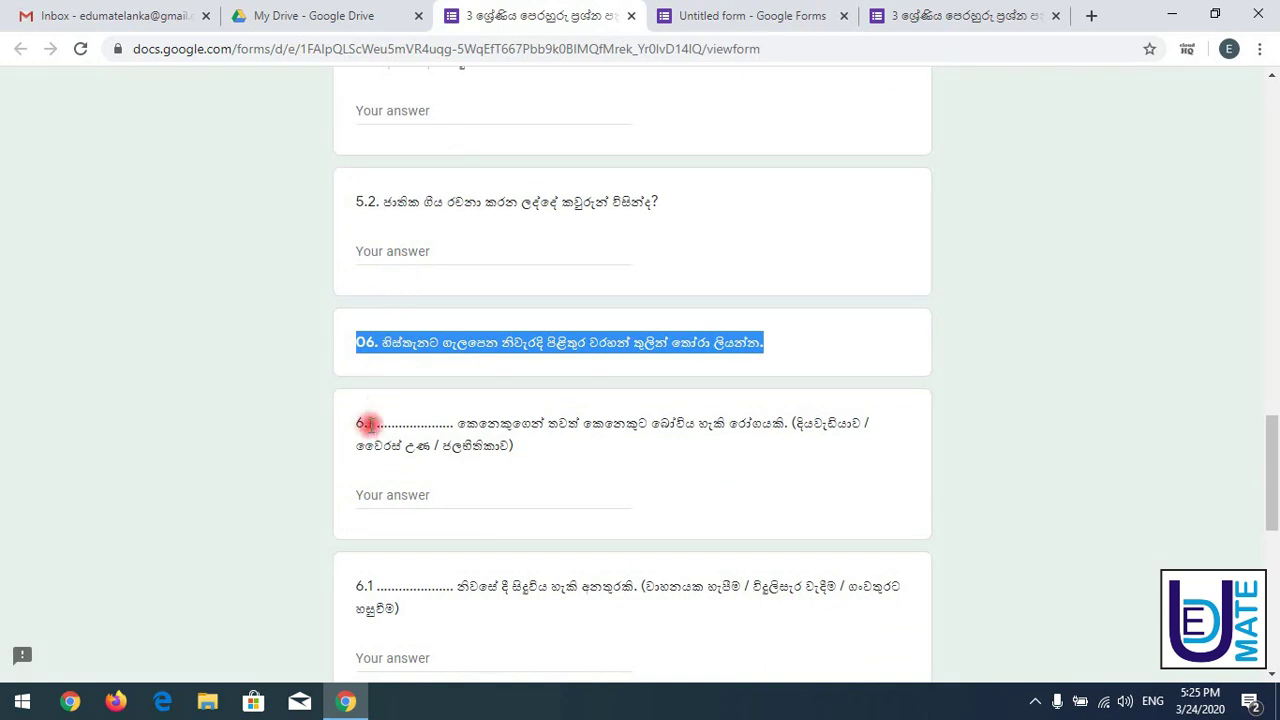
- Paste question 6.1's Sinhala text into the new question and set its type to Short answer
left_click_drag(355, 428, 530, 445)
key("ctrl+c")
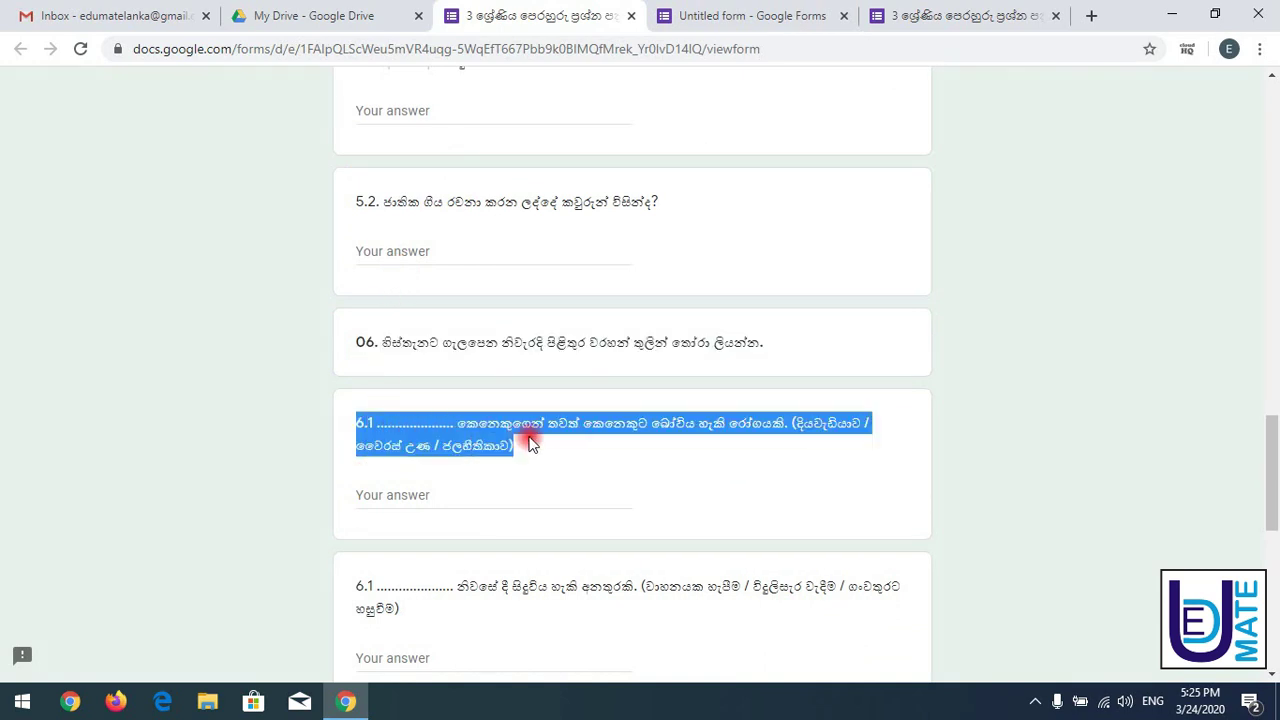
left_click(680, 15)
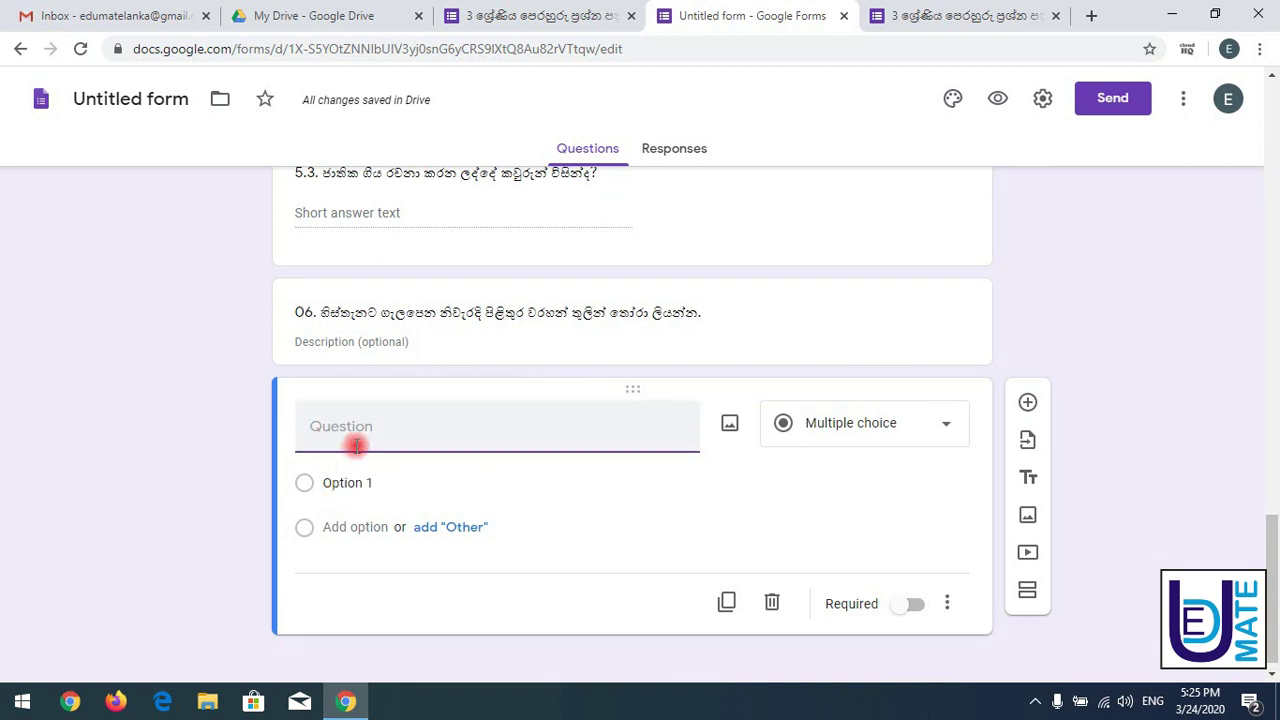
key("ctrl+v")
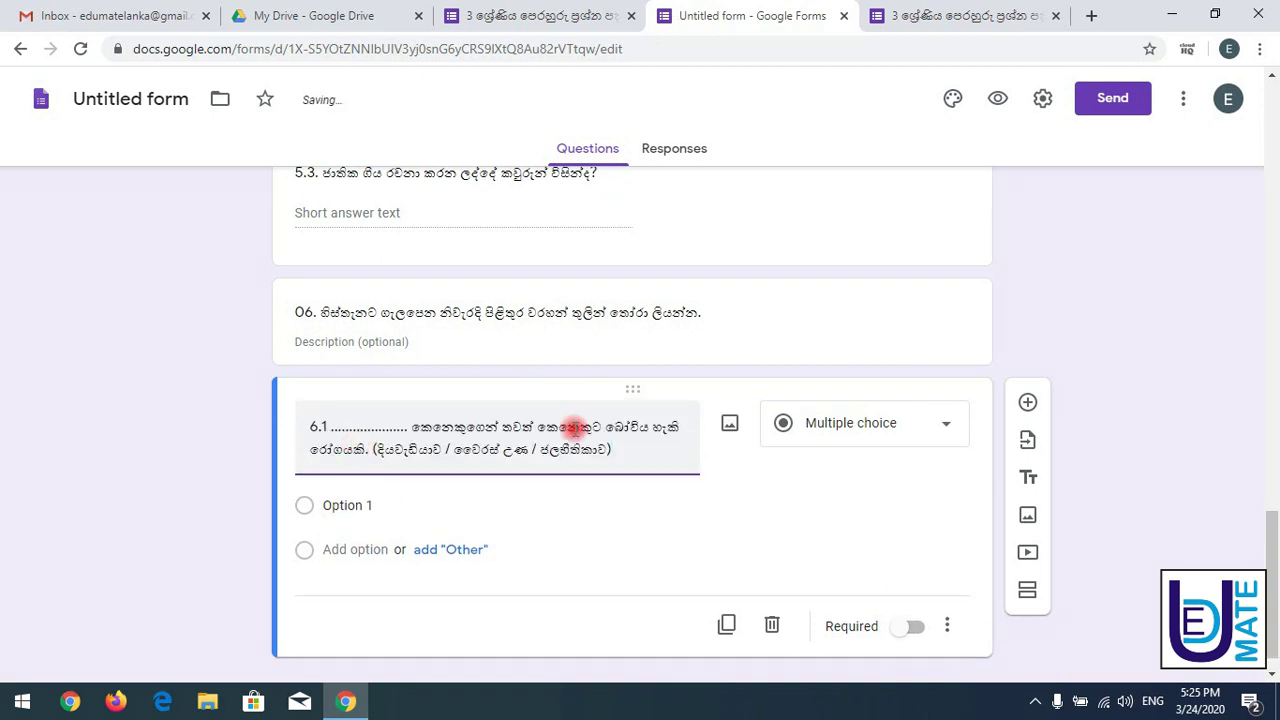
left_click(889, 432)
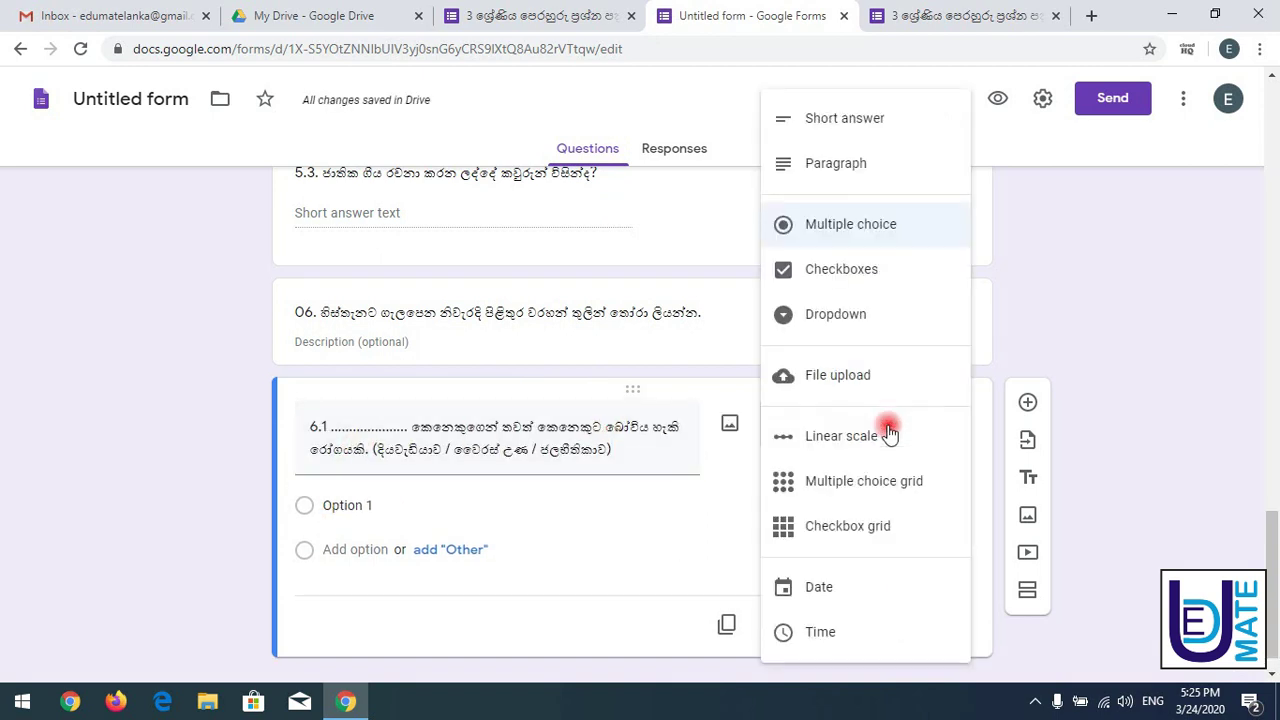
left_click(879, 118)
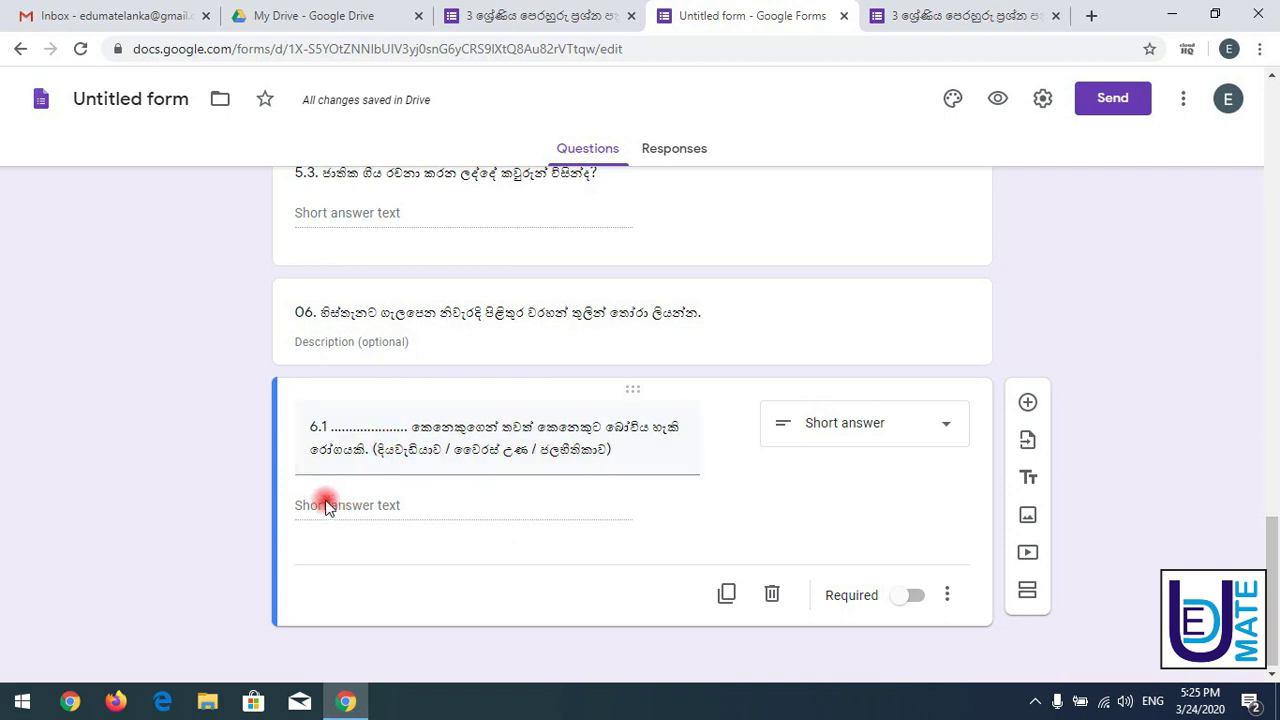
- Duplicate question 6.1, paste the home-accidents question text and renumber it 6.2
left_click(726, 593)
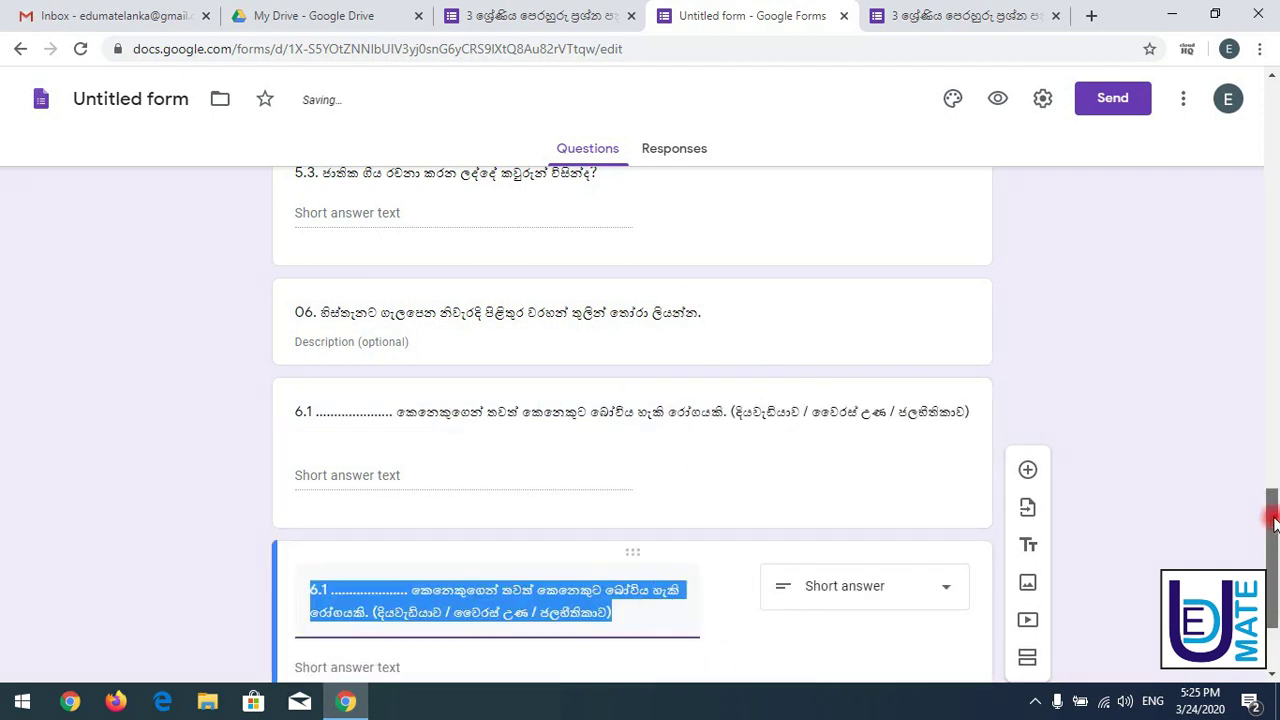
left_click_drag(1268, 514, 1268, 550)
left_click(540, 12)
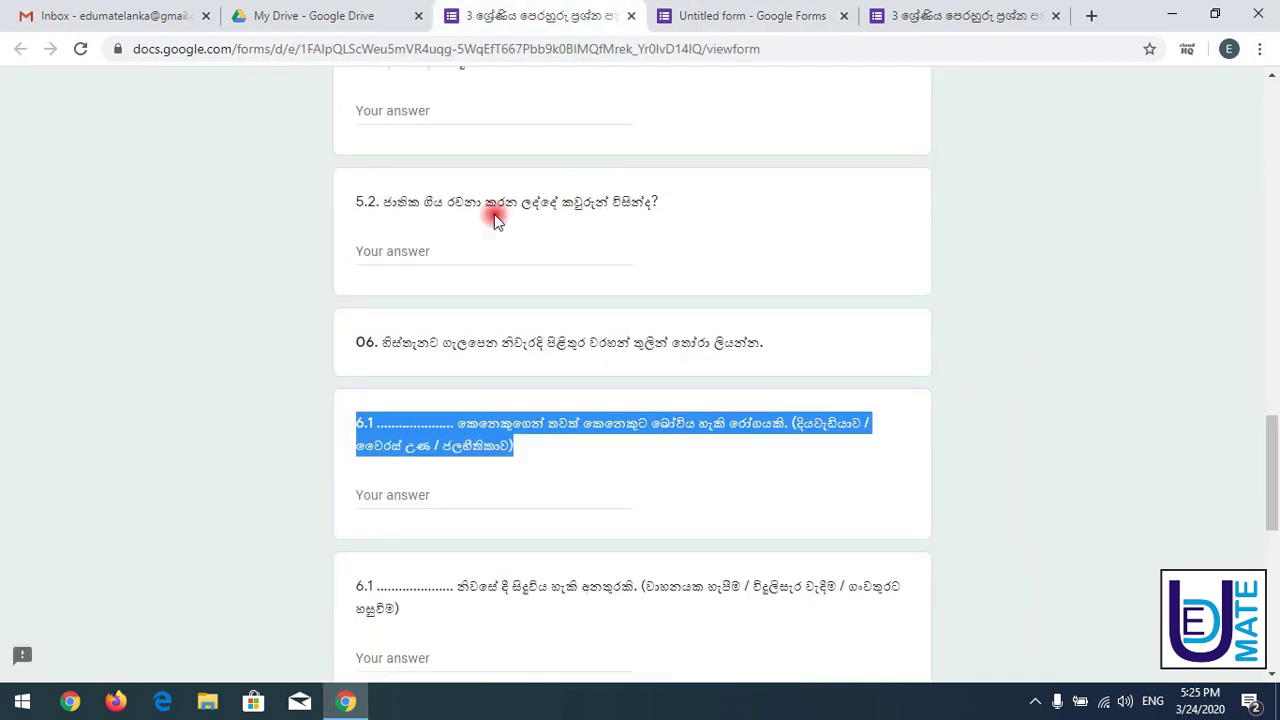
left_click_drag(355, 587, 395, 607)
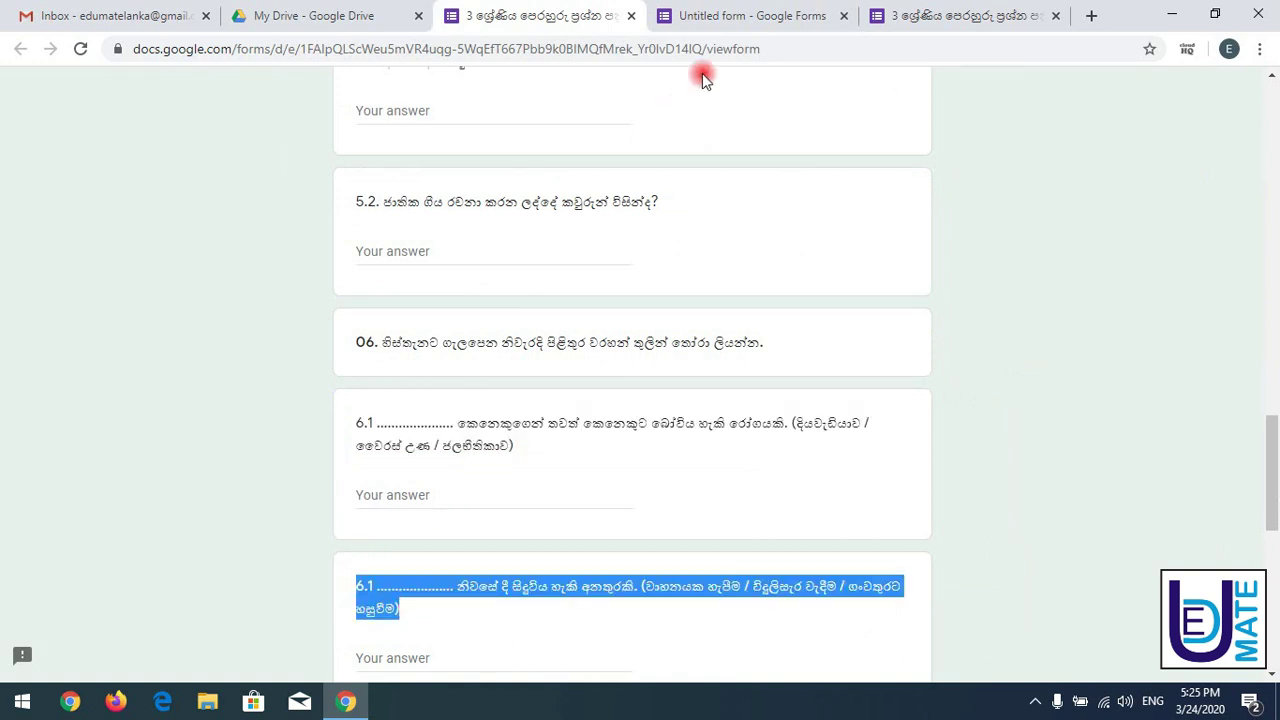
left_click(750, 15)
key("ctrl+v")
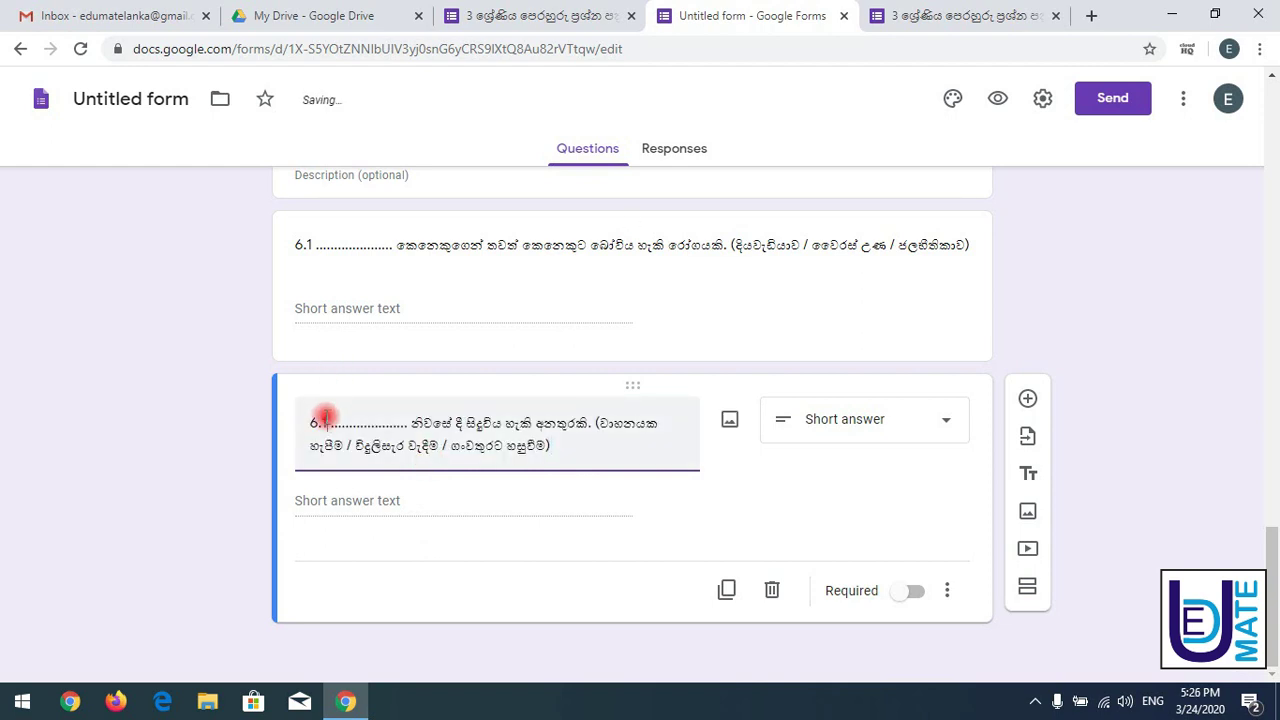
key("BackSpace")
type("2")
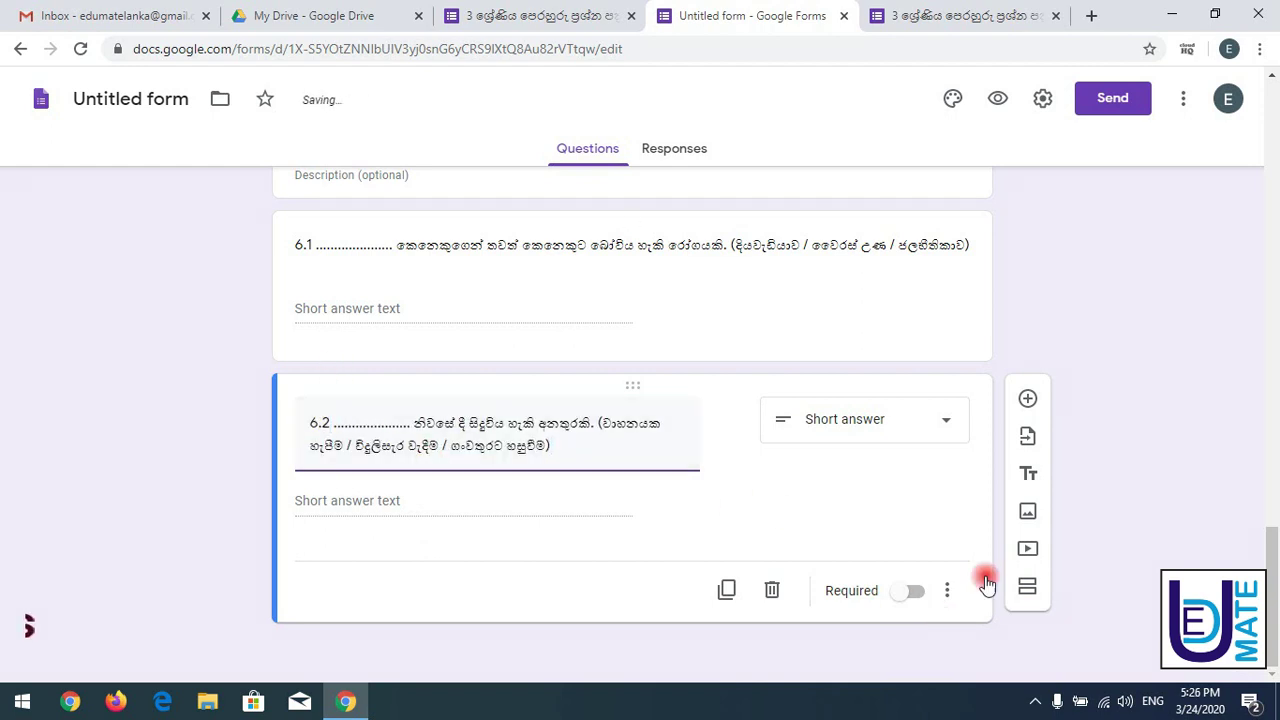
- Reload the live preview to check the new questions, then mark question 6.2 as required
left_click(474, 15)
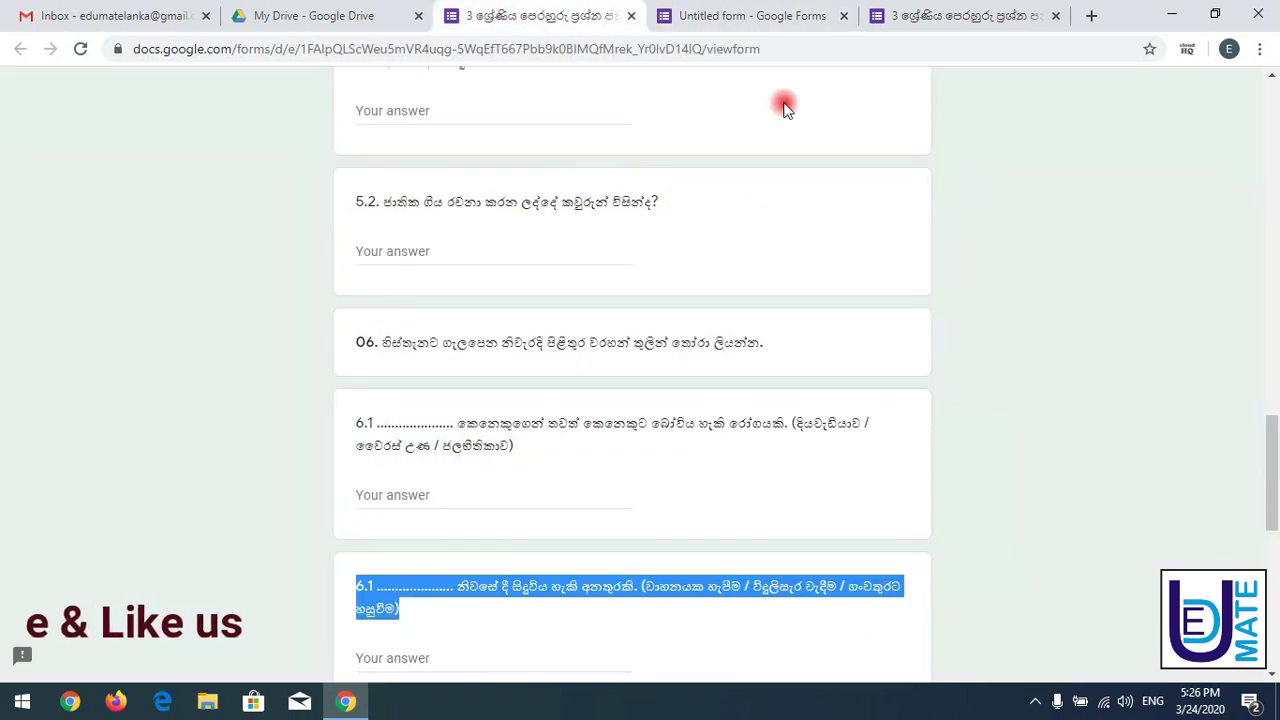
left_click_drag(1271, 443, 1269, 495)
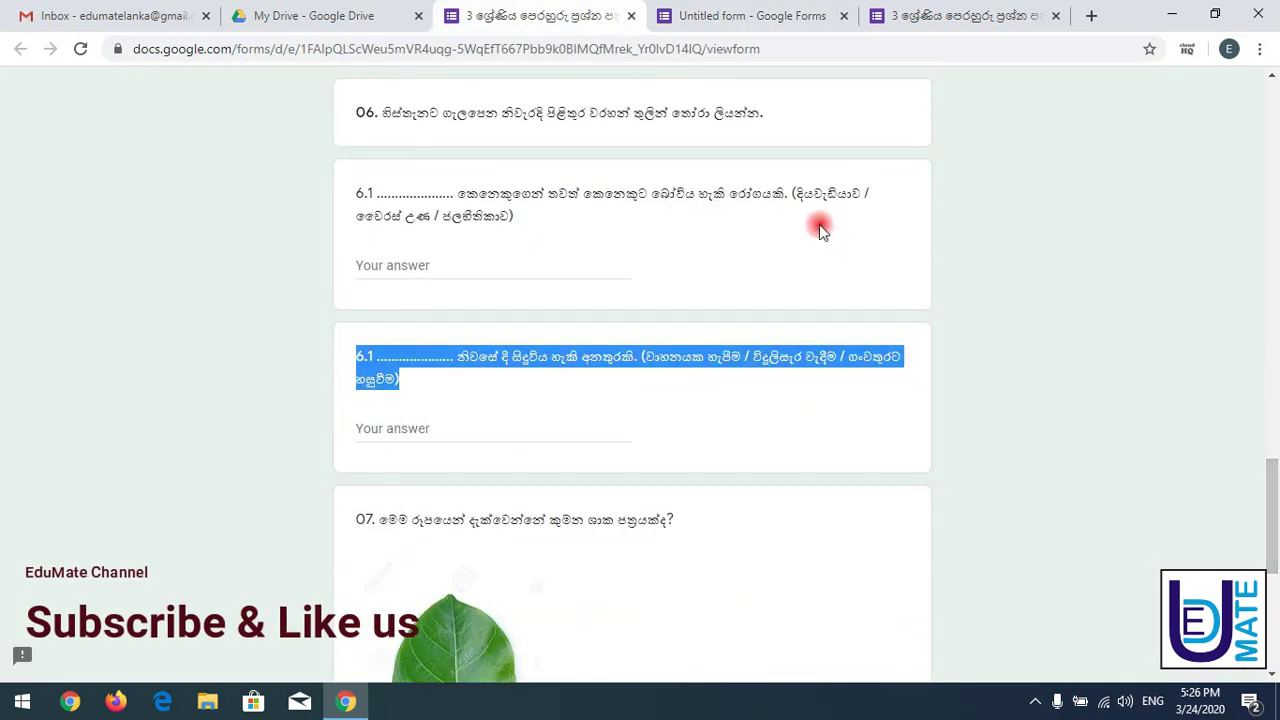
left_click(773, 10)
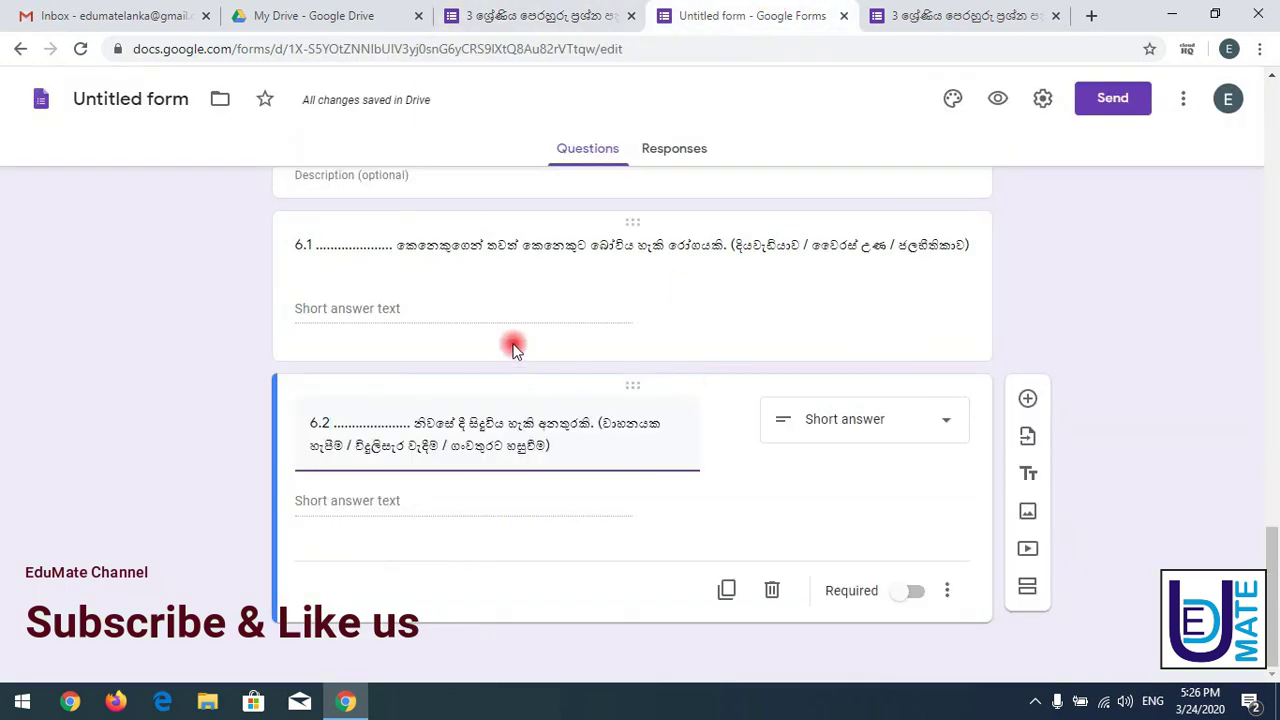
left_click(975, 12)
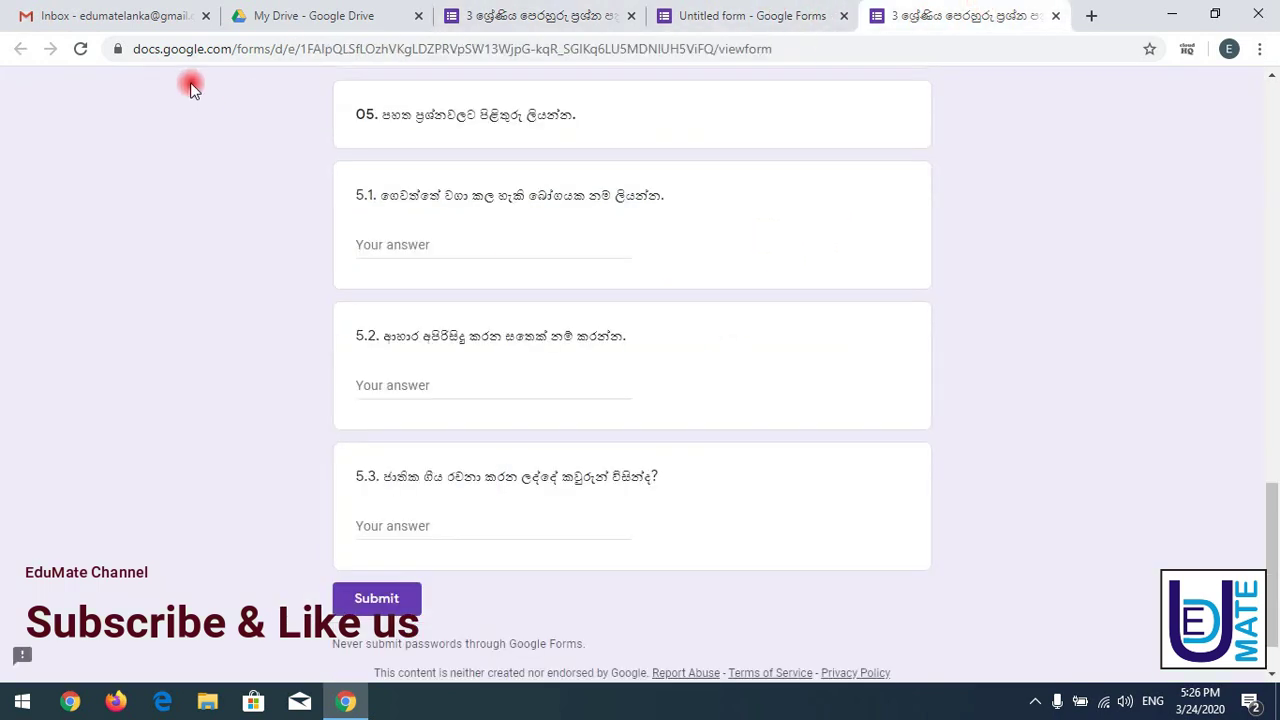
left_click(81, 49)
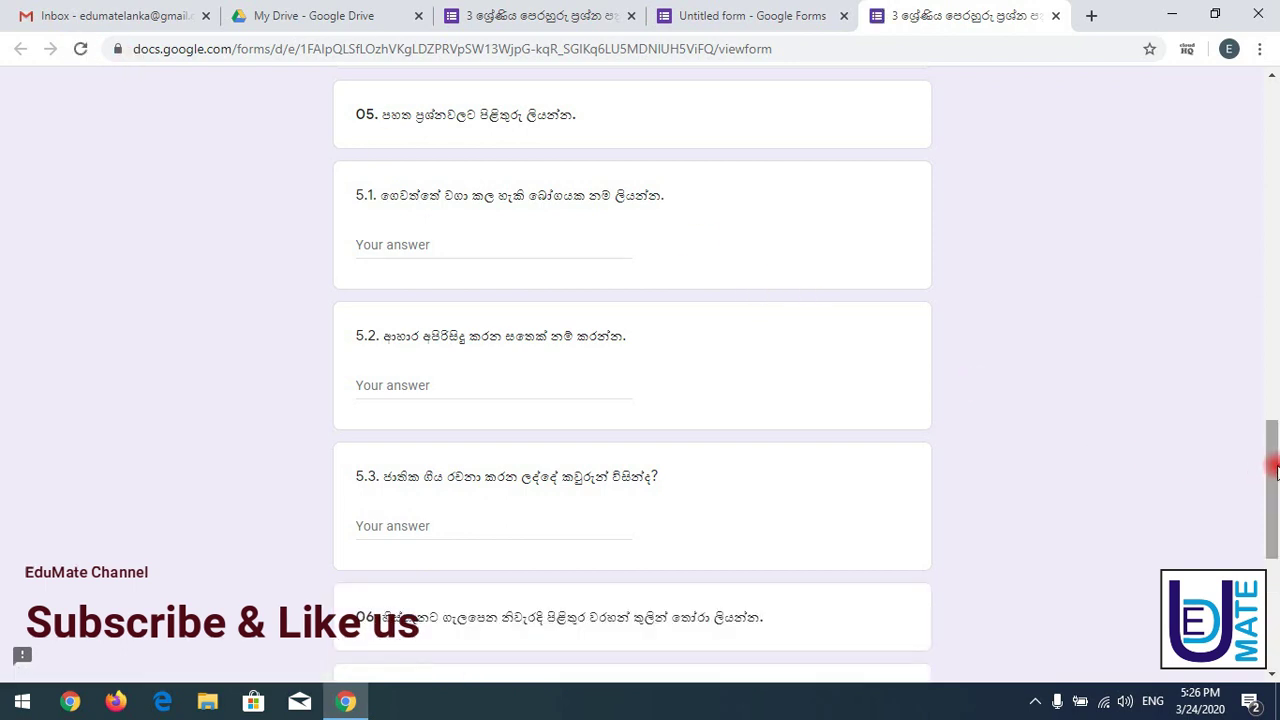
left_click_drag(1271, 457, 1270, 575)
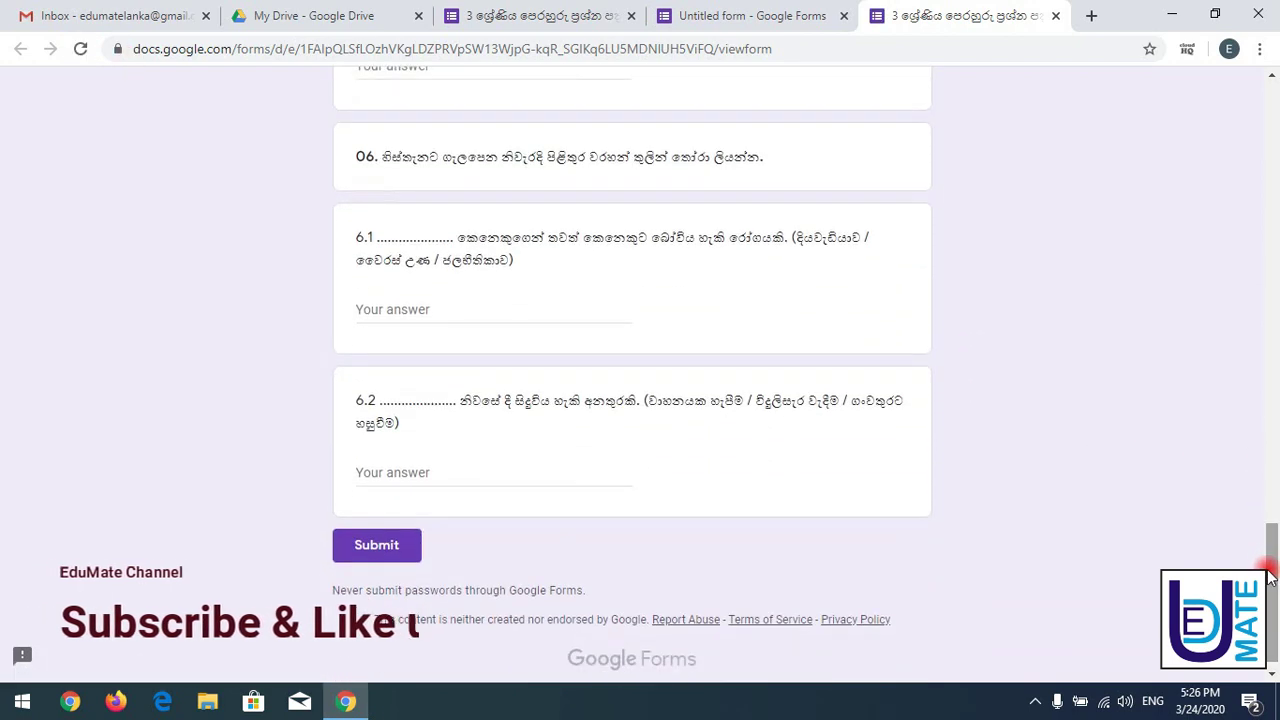
left_click(760, 15)
left_click(922, 591)
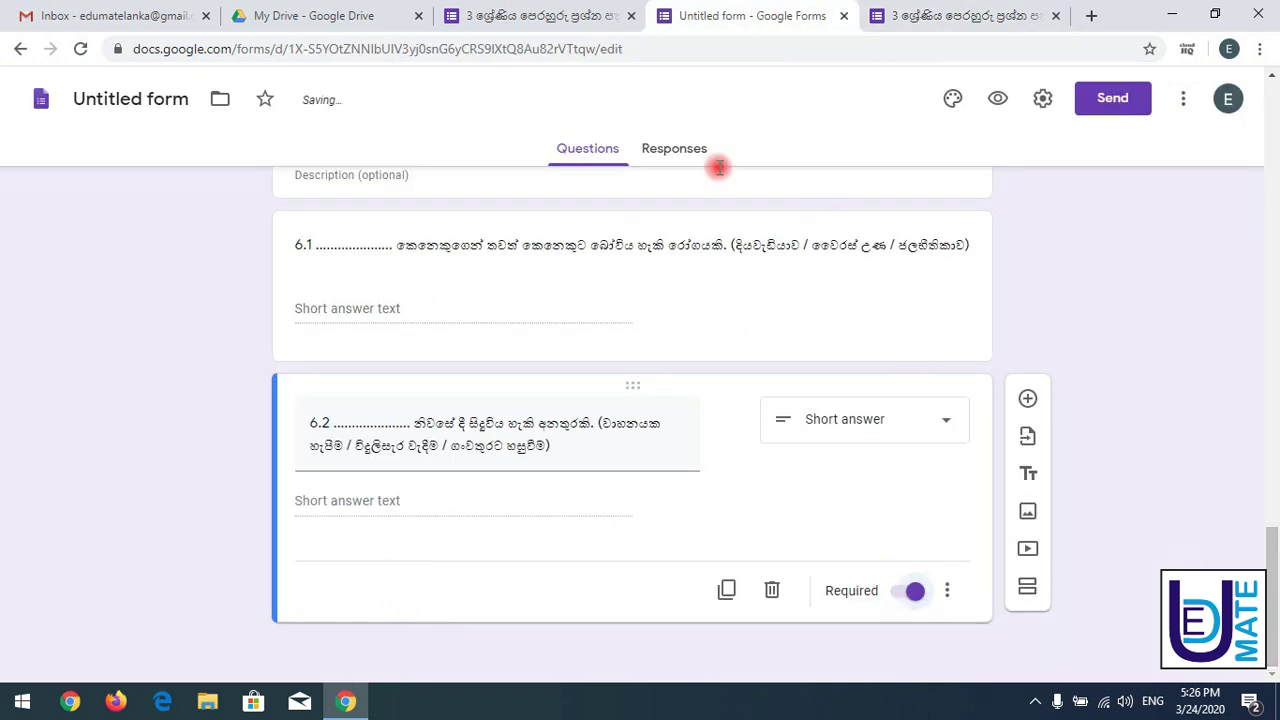
left_click(517, 20)
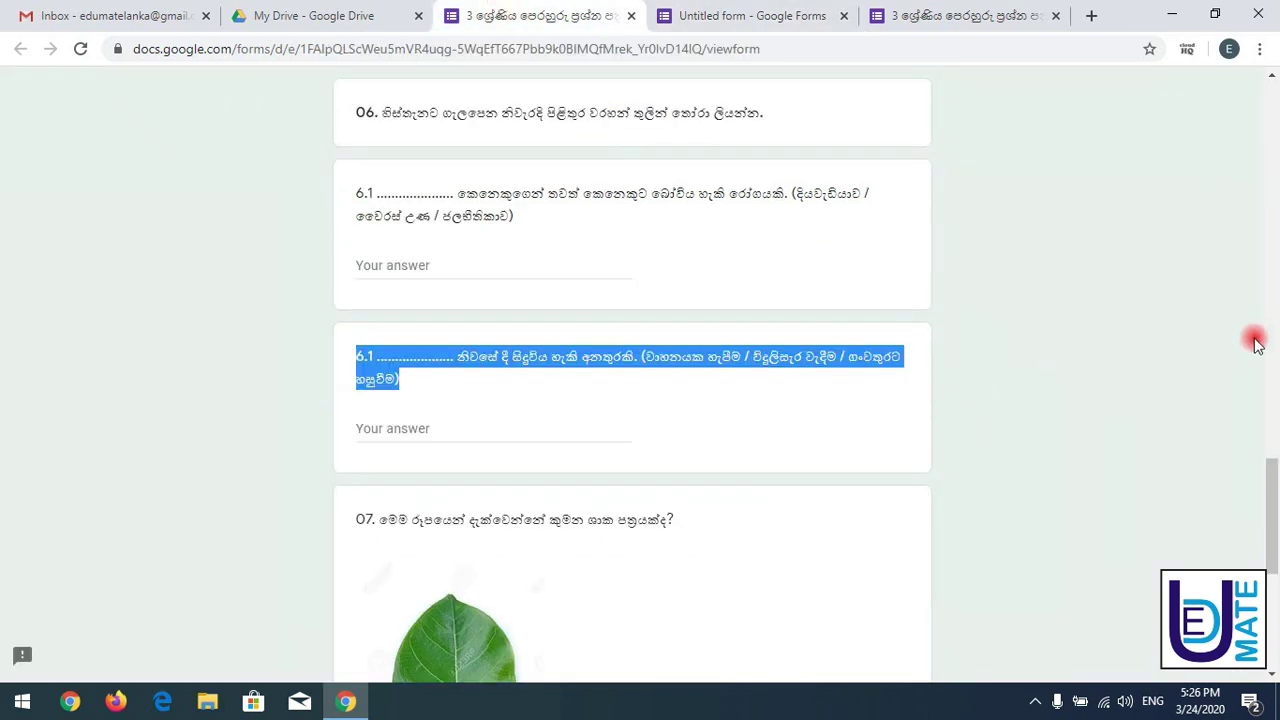
- Add a question below 6.2 titled with question 07's wording and start inserting an image
left_click_drag(1269, 485, 1268, 540)
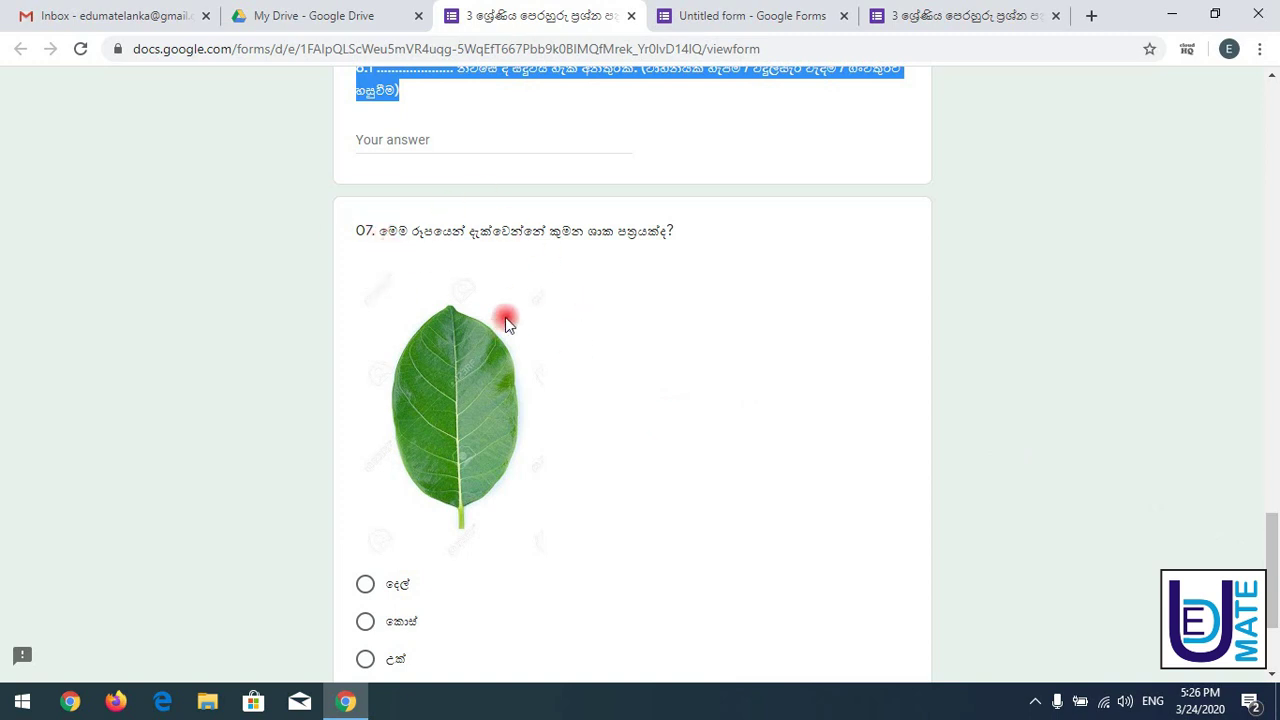
left_click_drag(356, 234, 688, 235)
key("ctrl+c")
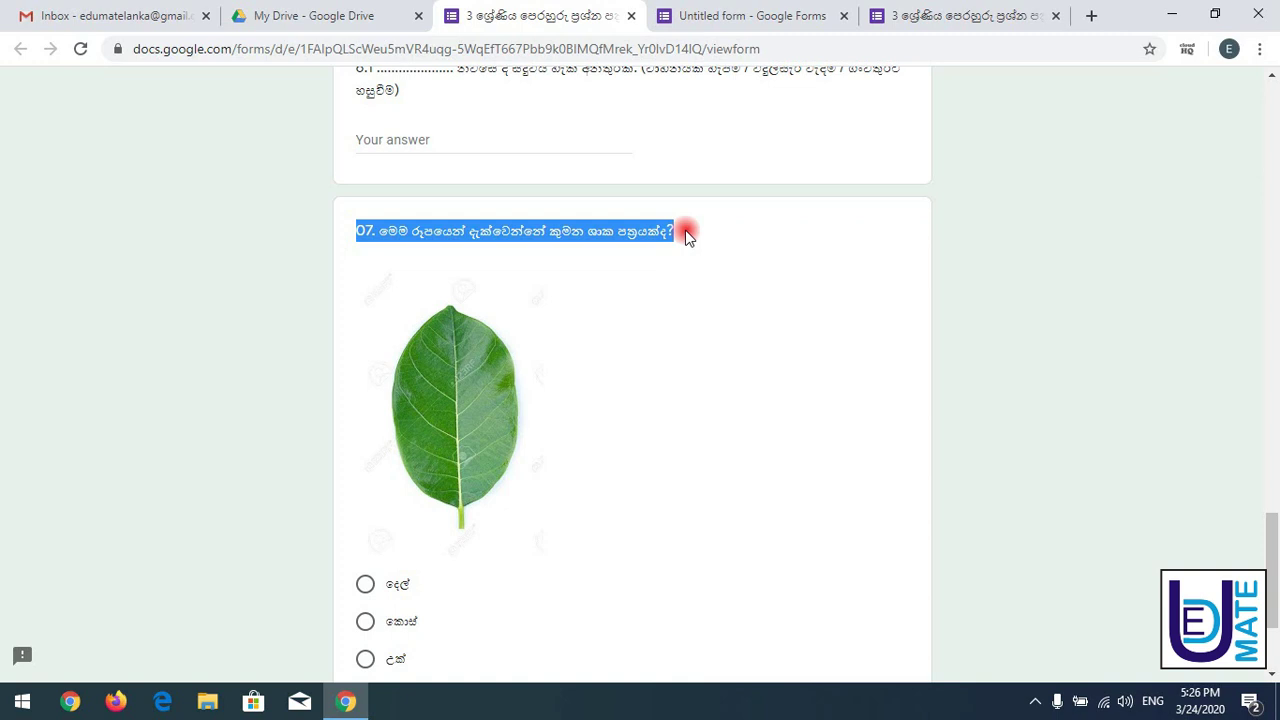
left_click(784, 18)
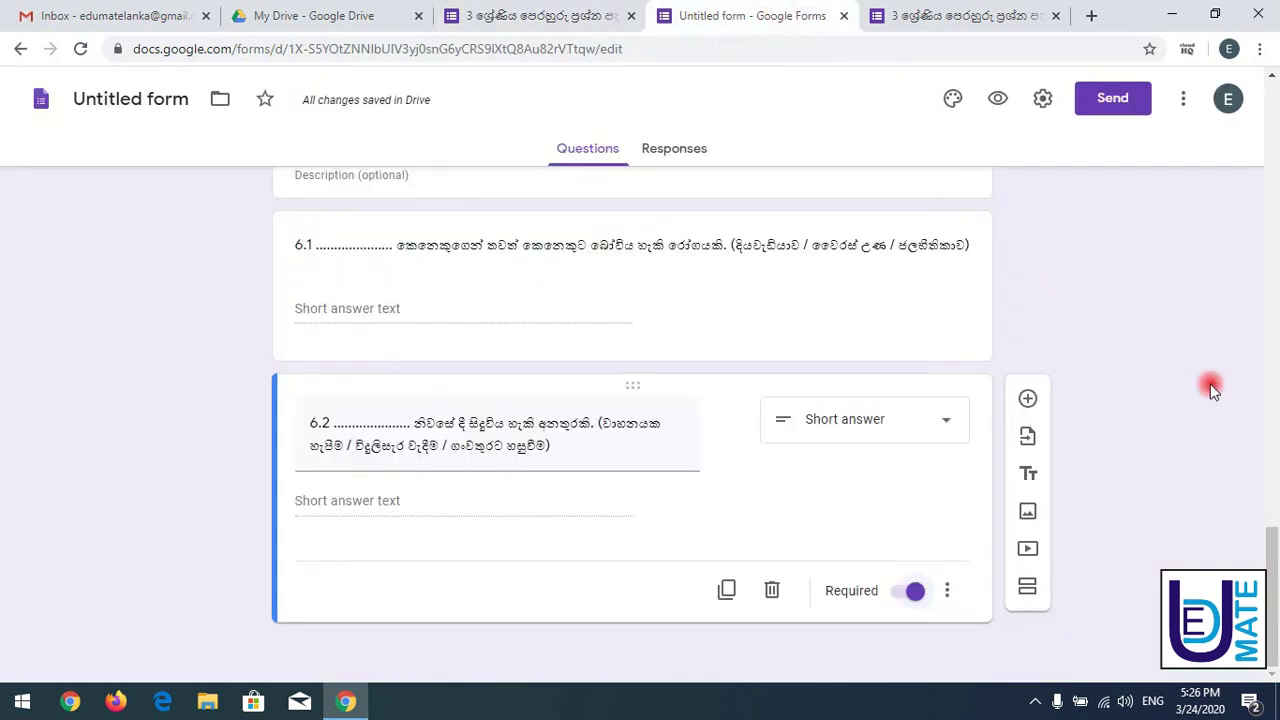
left_click(1028, 399)
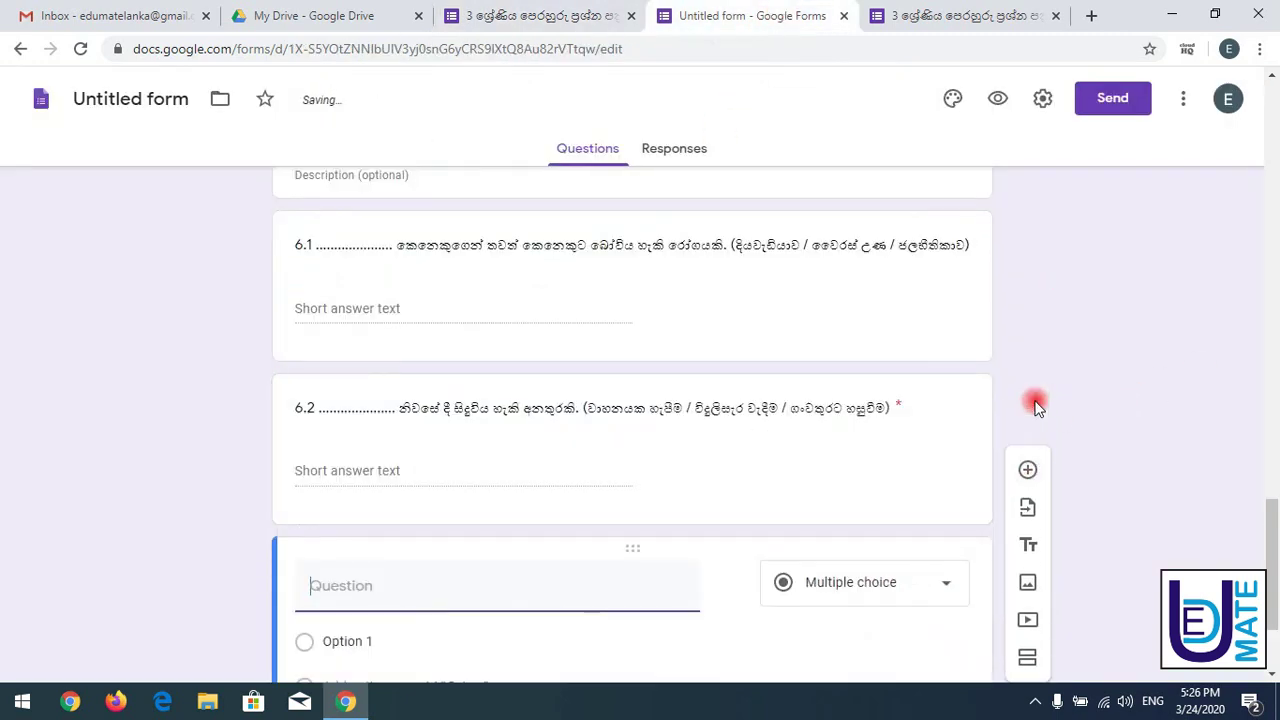
key("ctrl+v")
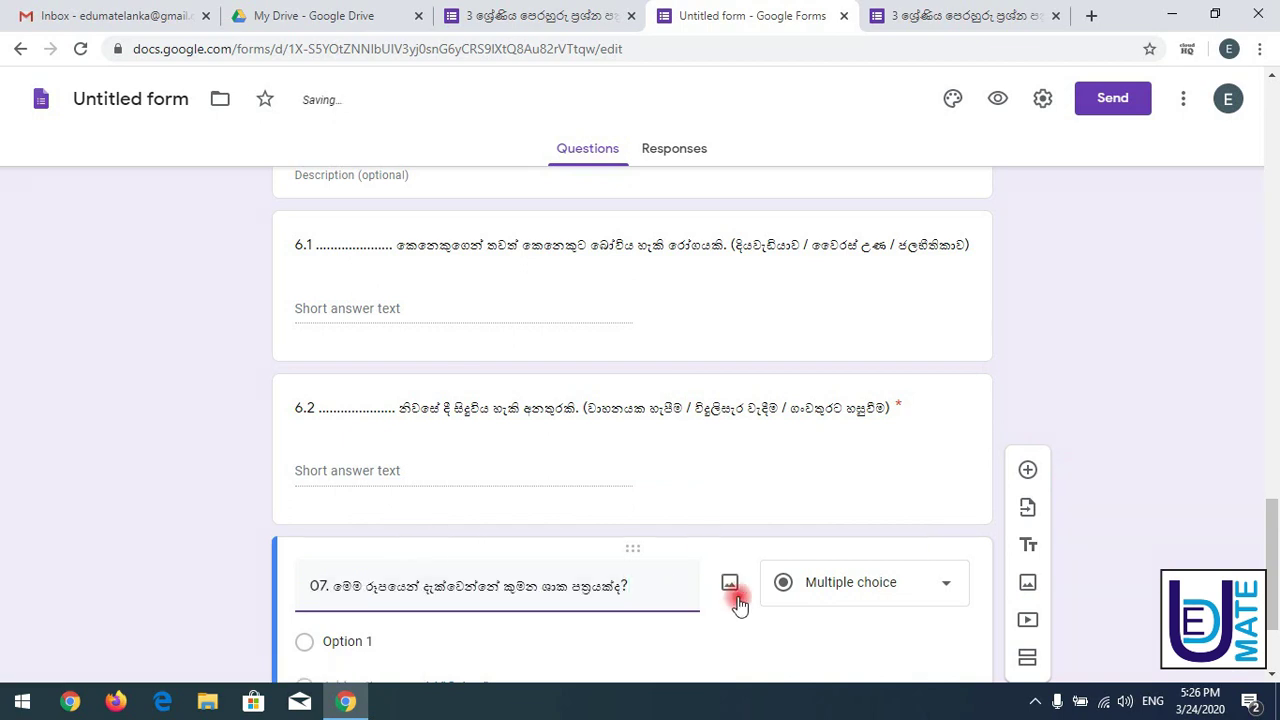
scroll(1268, 590, "down", 2)
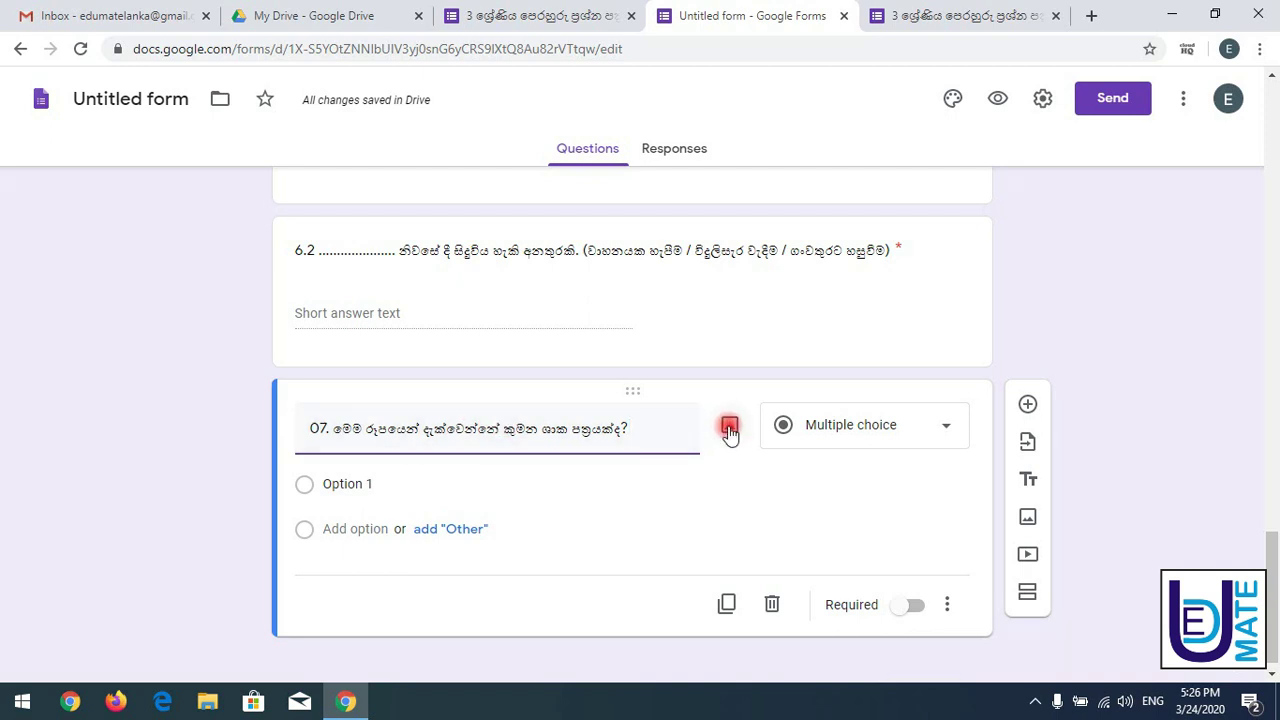
left_click(730, 427)
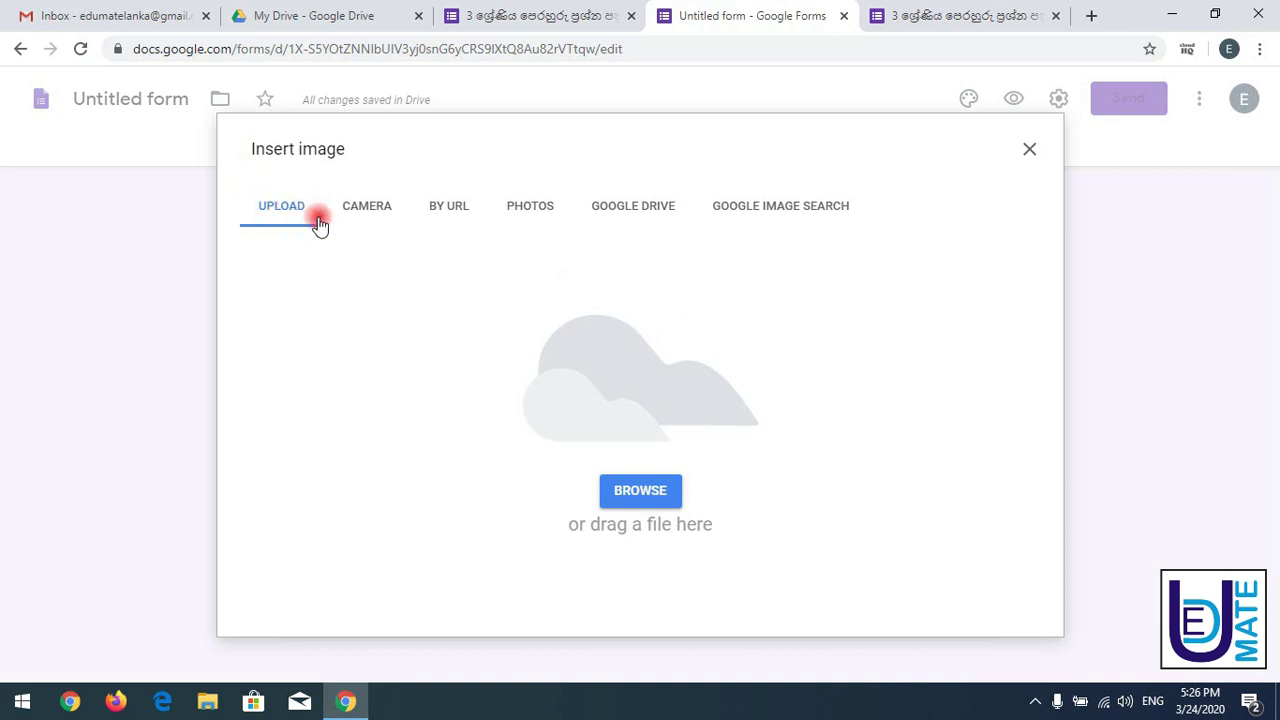
- Upload the jack fruit leaves JPG from Downloads as question 07's image
left_click(623, 510)
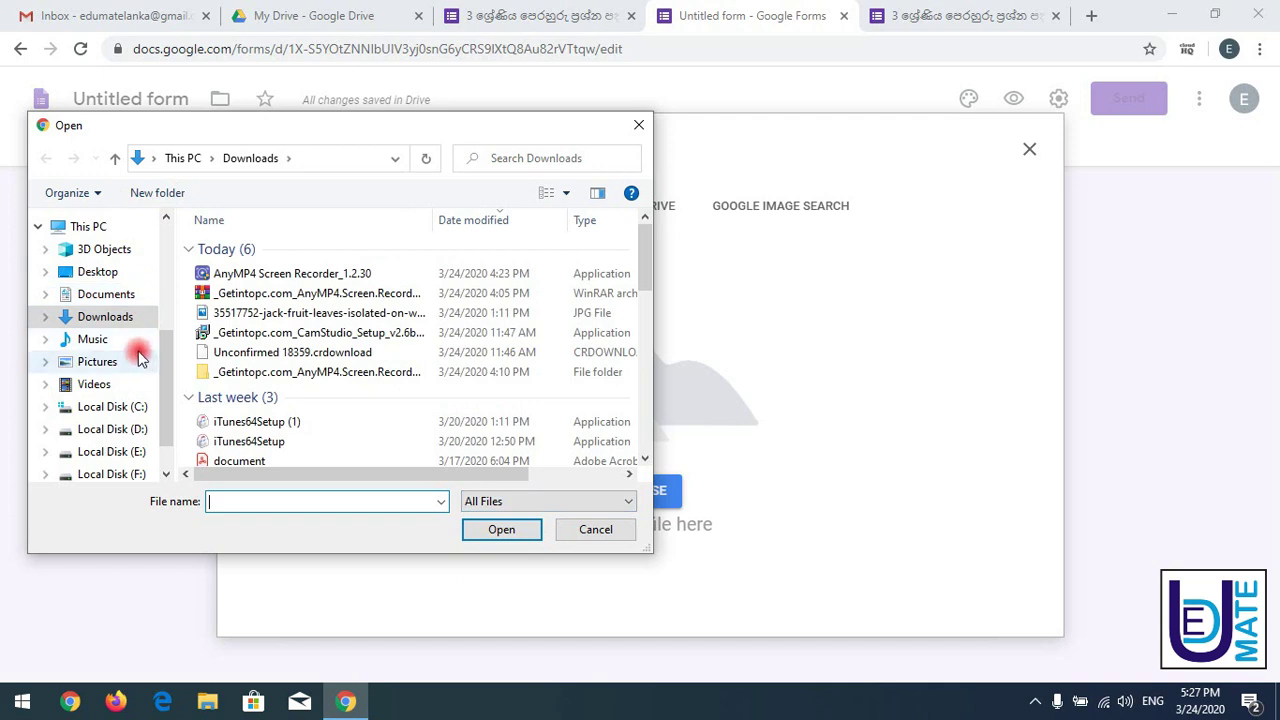
left_click(222, 314)
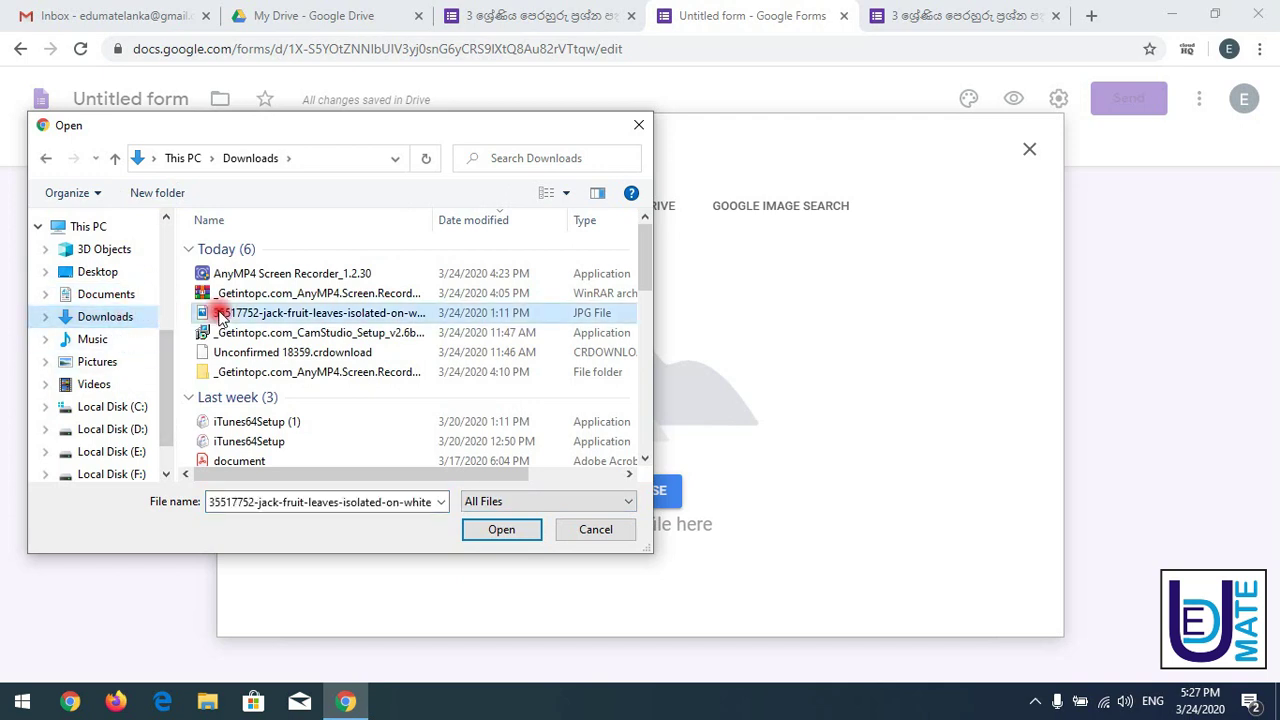
left_click(477, 527)
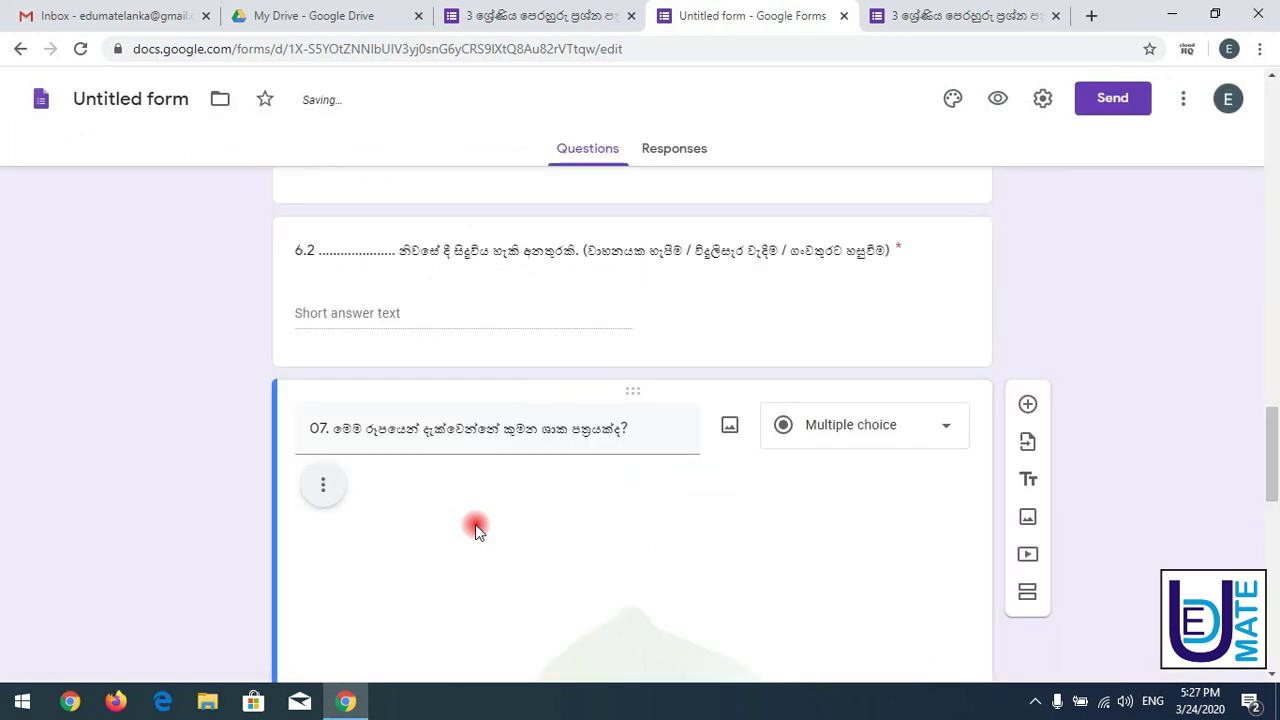
left_click_drag(1269, 420, 1274, 457)
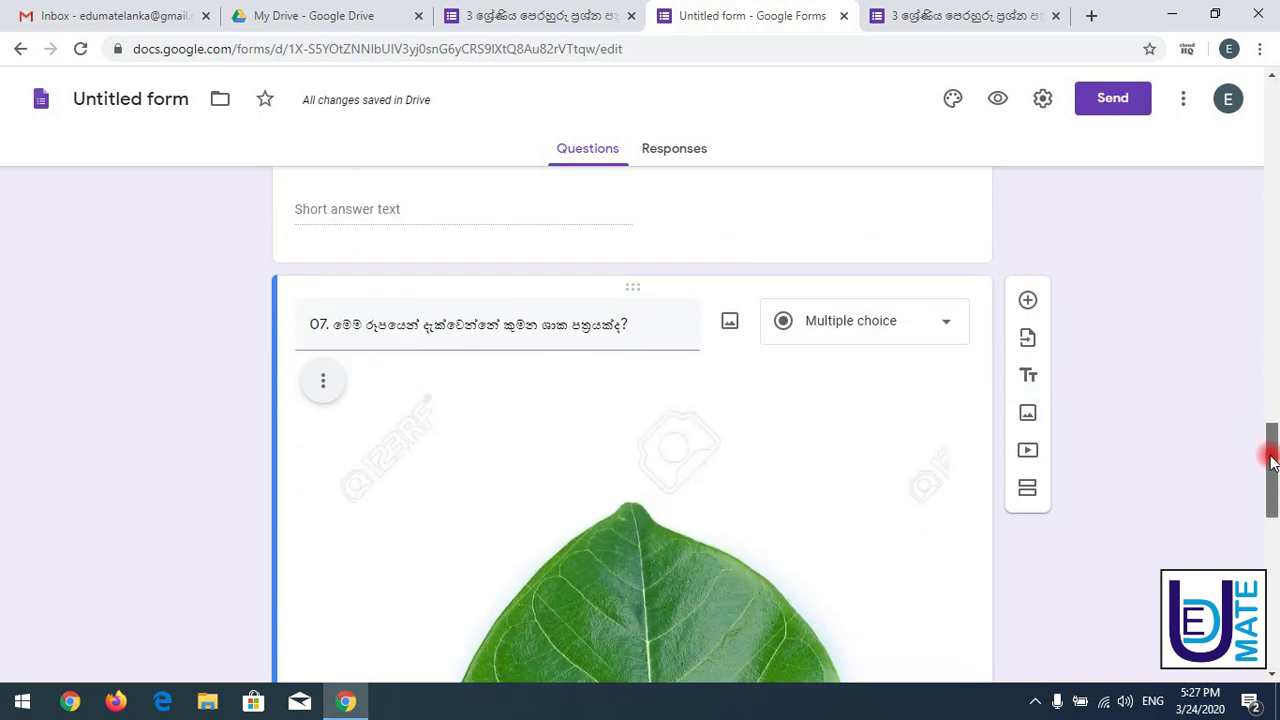
- Shrink the leaf image under question 07 by dragging its corner handle inward
left_click(794, 566)
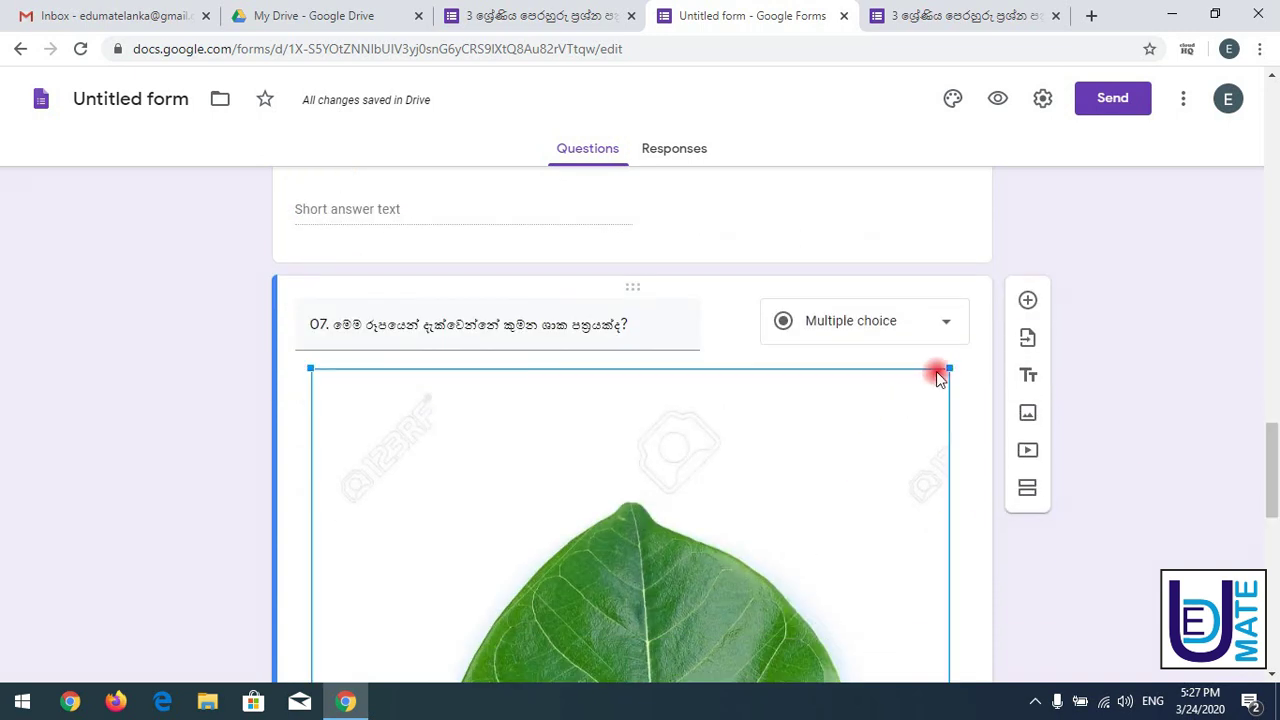
left_click_drag(949, 372, 811, 549)
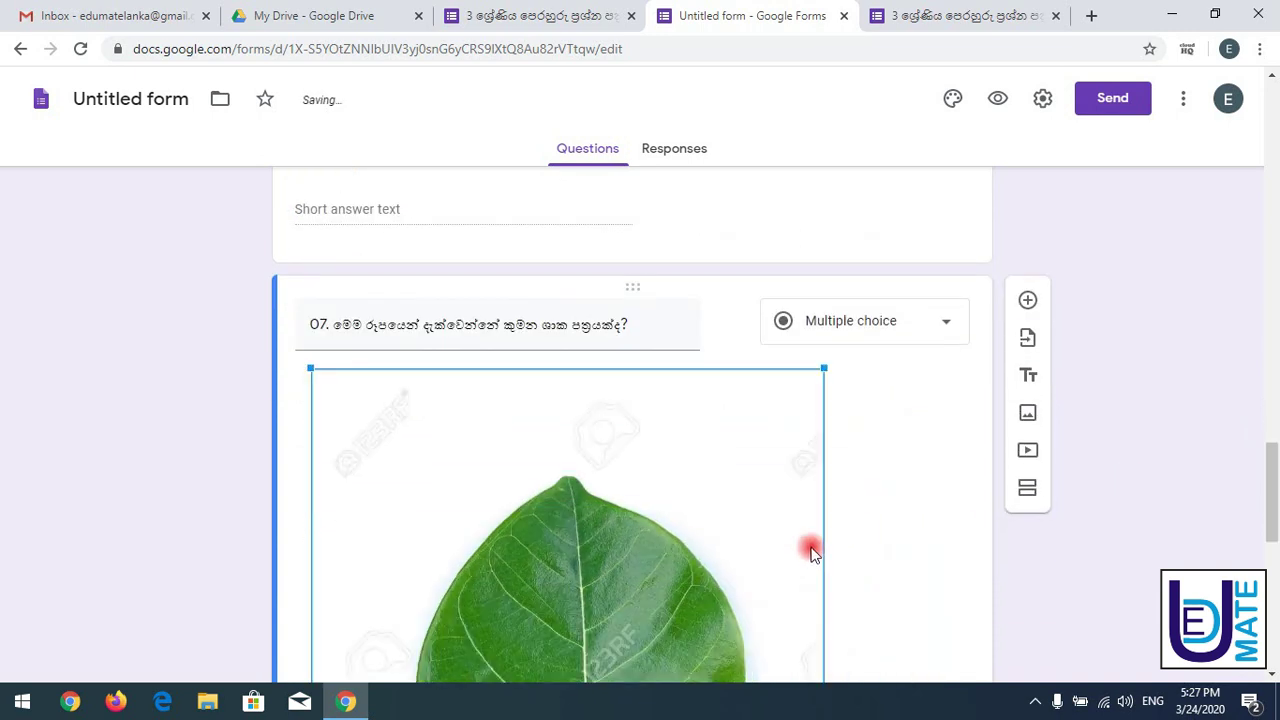
left_click_drag(824, 371, 729, 560)
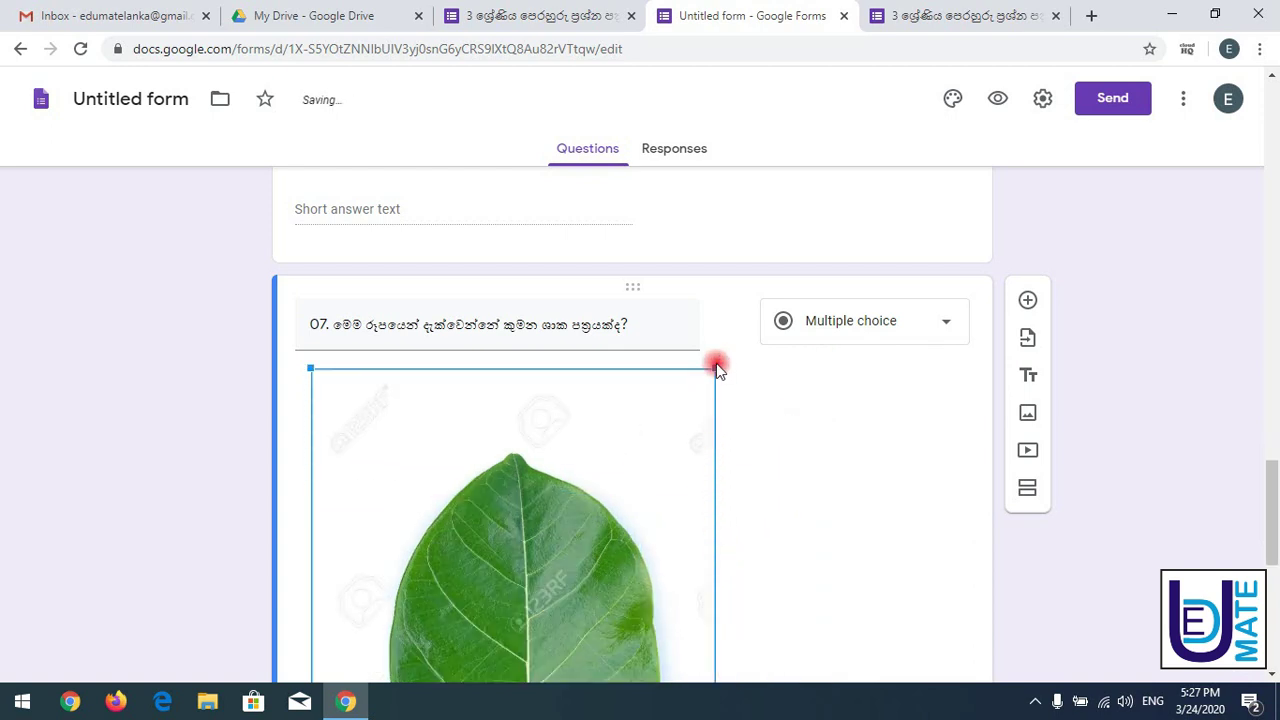
left_click_drag(718, 372, 577, 600)
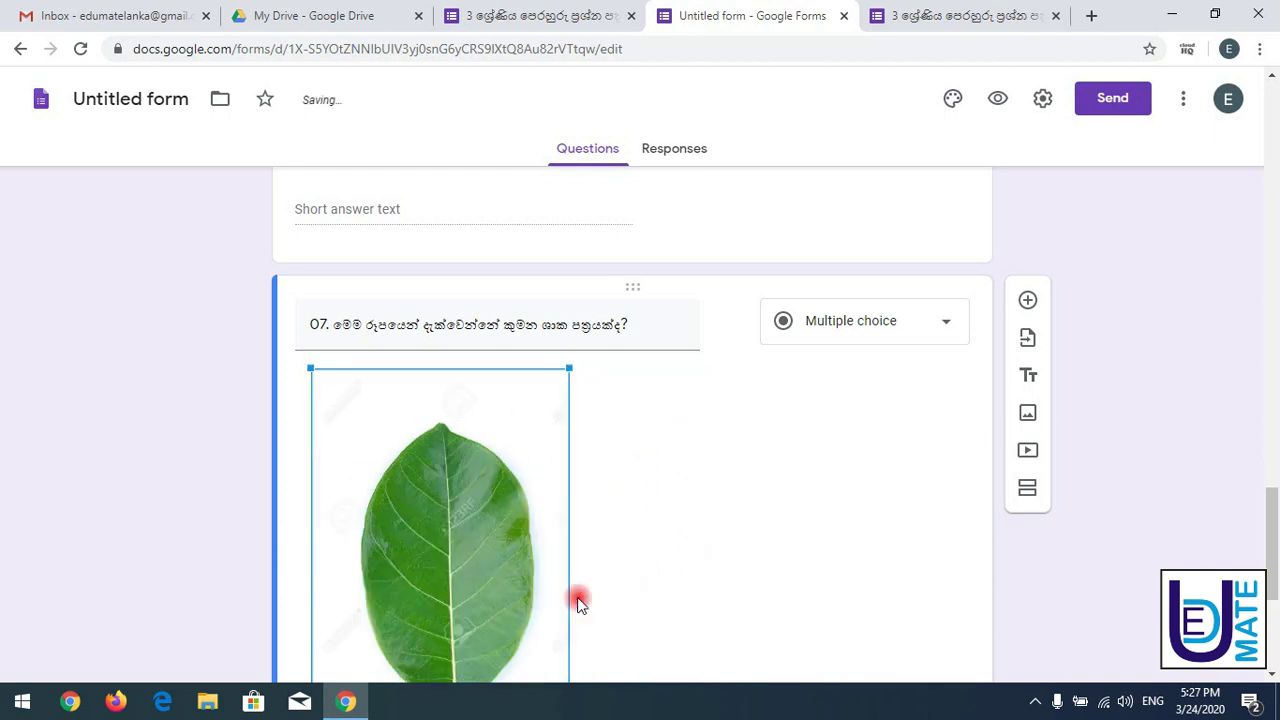
left_click_drag(566, 369, 474, 574)
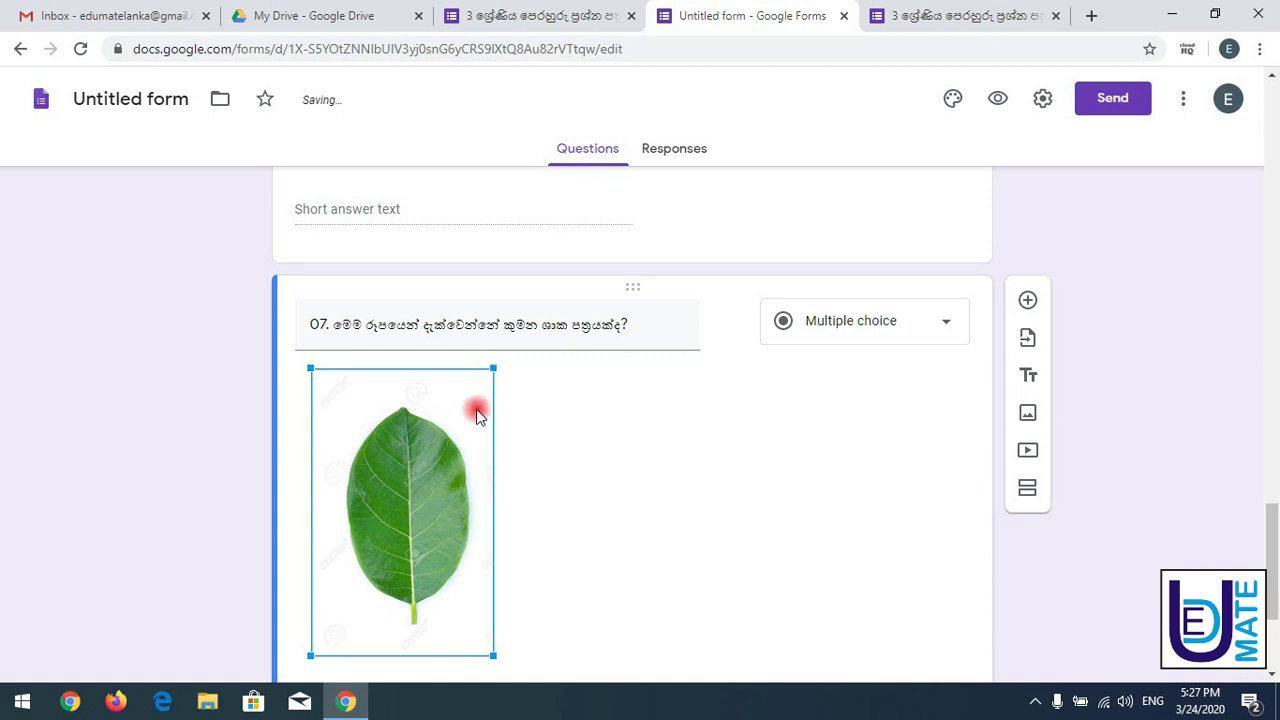
left_click_drag(1271, 531, 1268, 563)
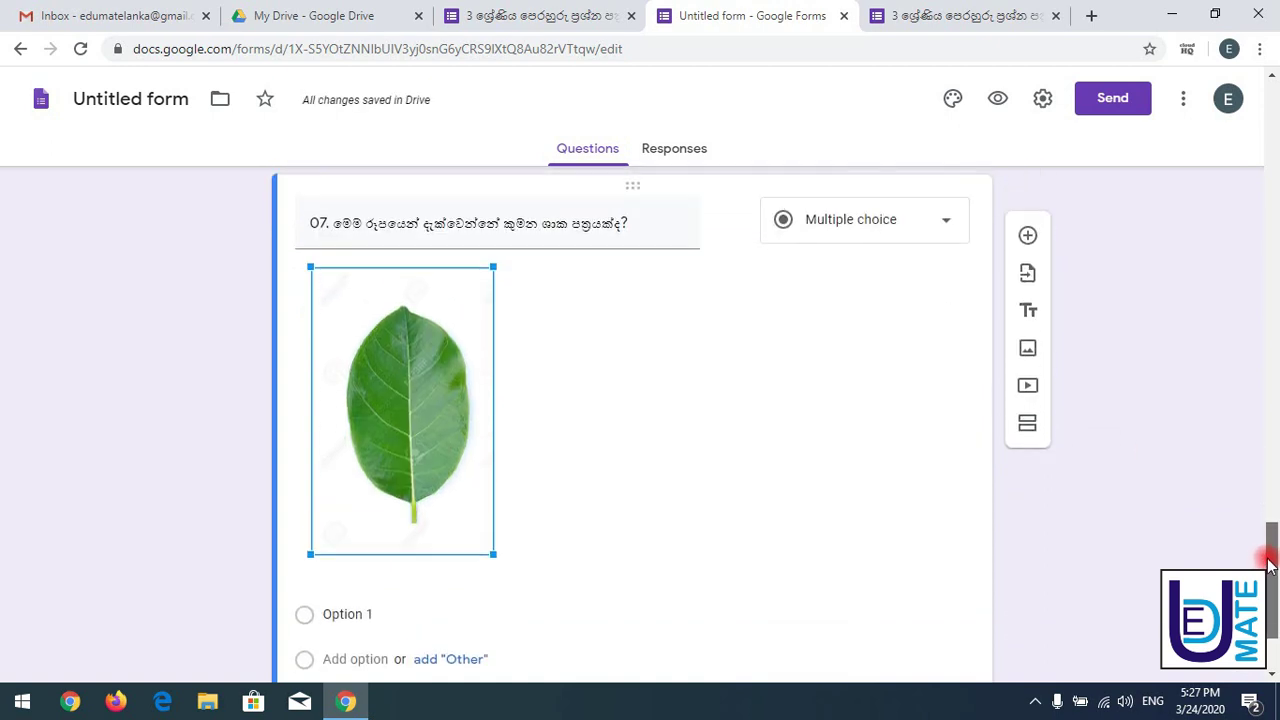
- Center-align the leaf image using its options menu
left_click(865, 468)
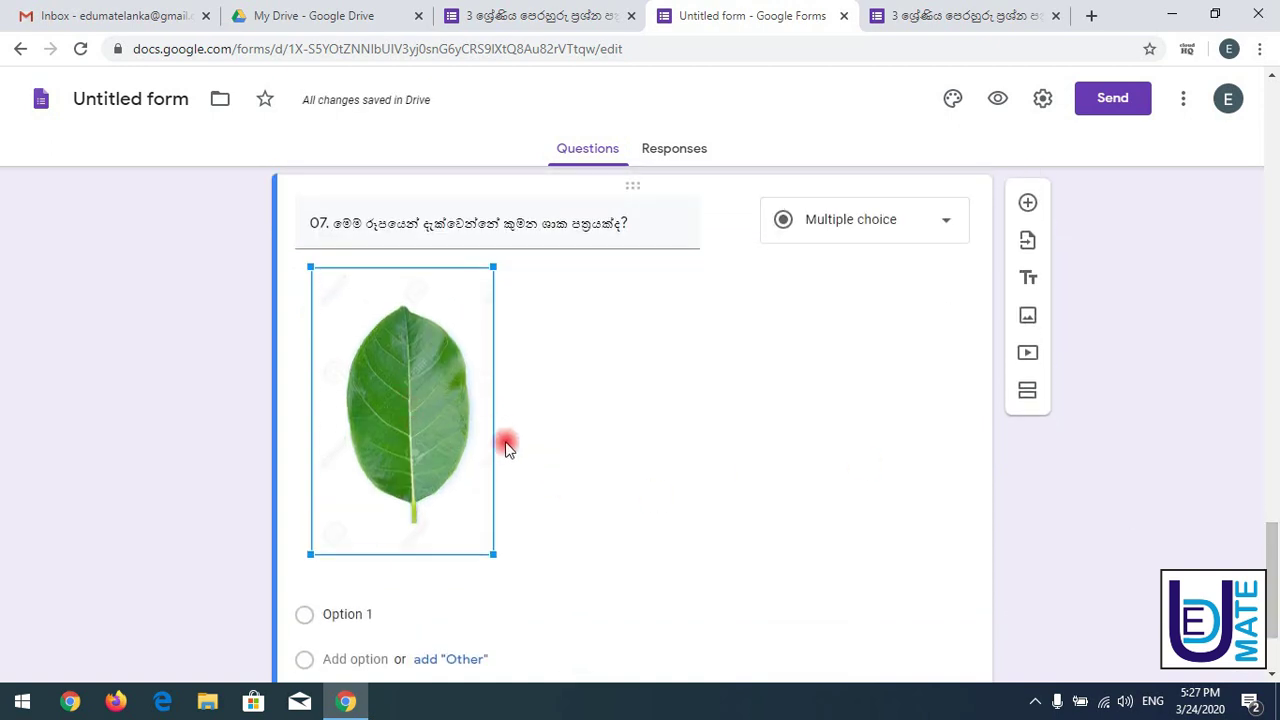
left_click(563, 381)
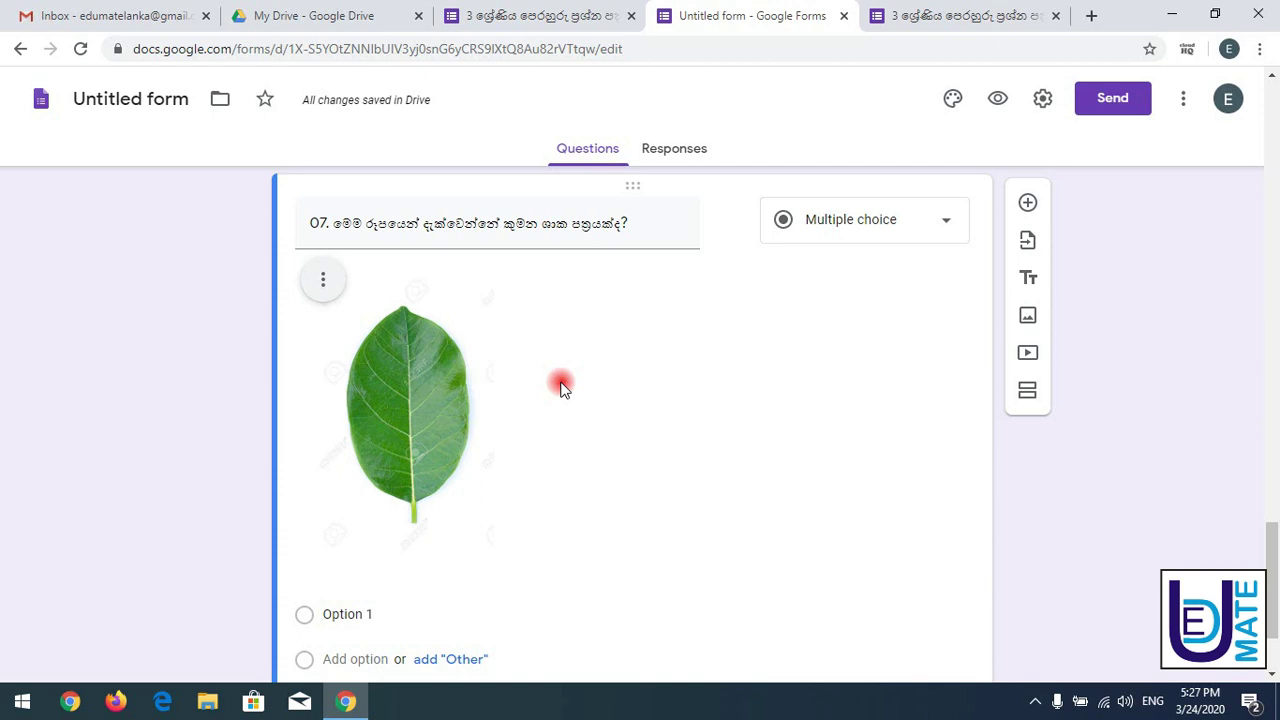
left_click(320, 284)
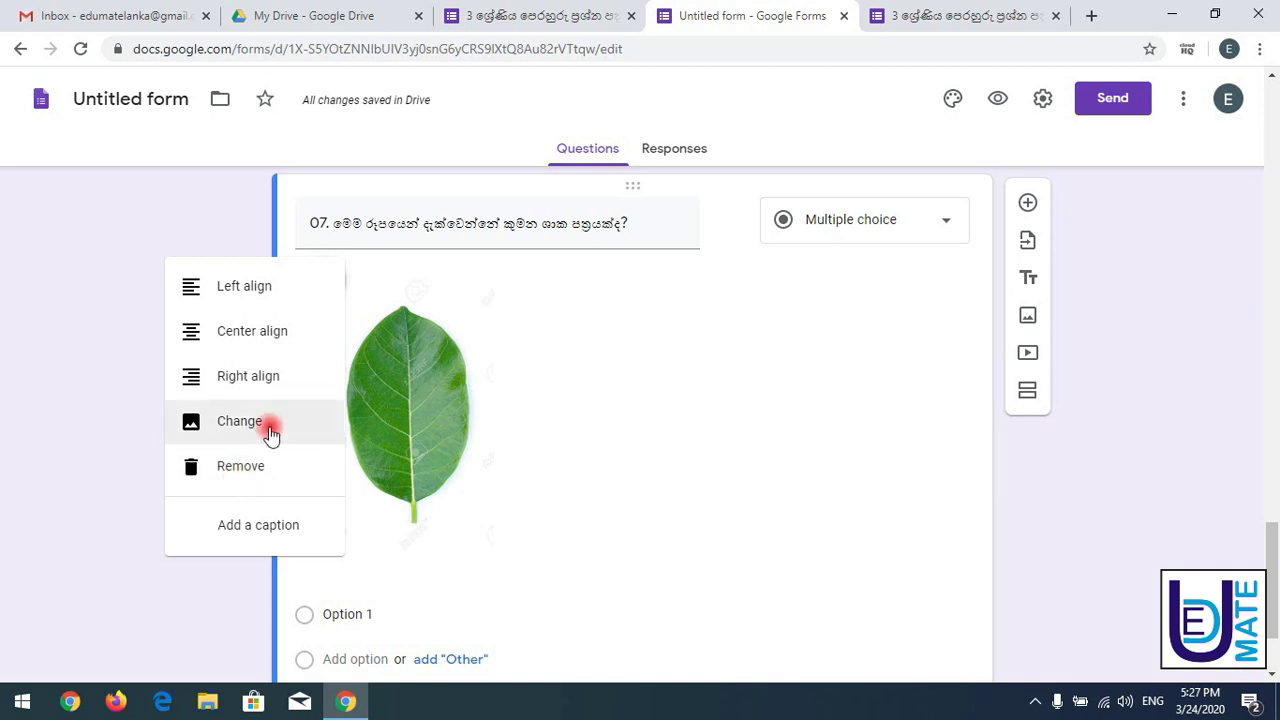
left_click(259, 340)
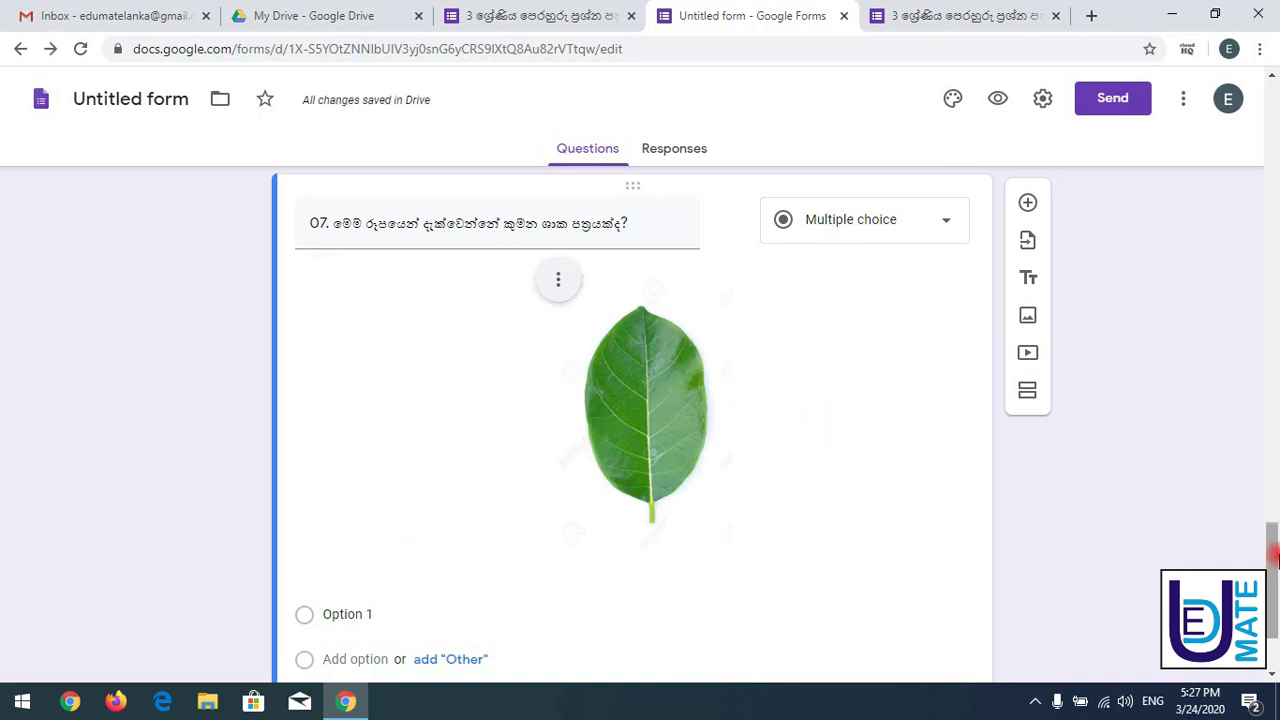
left_click_drag(1274, 537, 1275, 595)
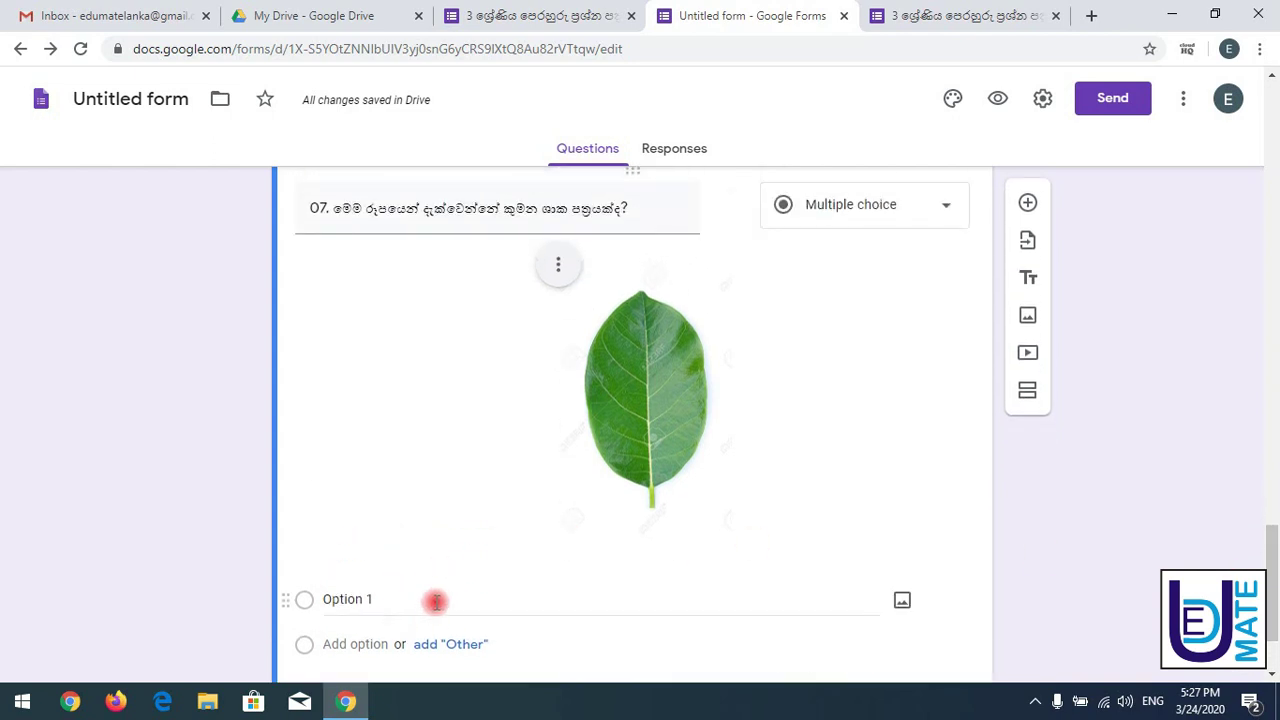
- Change question 07's type to Dropdown, leaving an Option 1 placeholder under the image
left_click(920, 203)
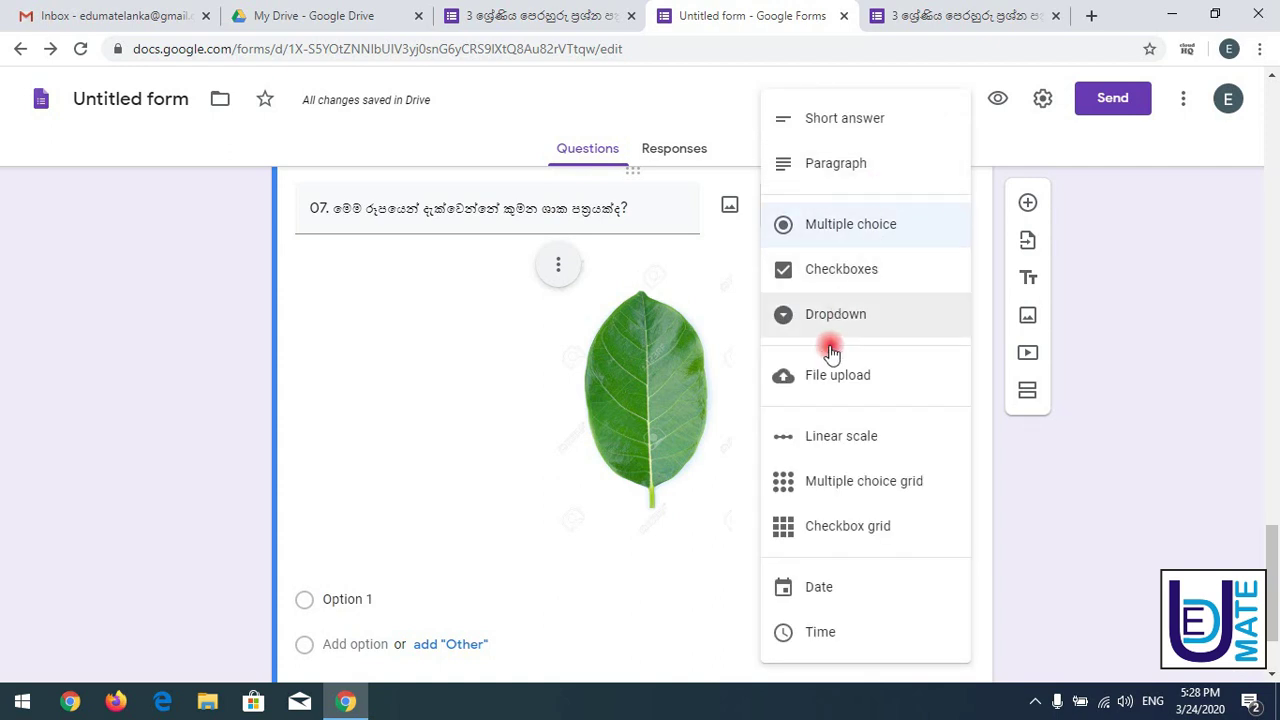
left_click(850, 132)
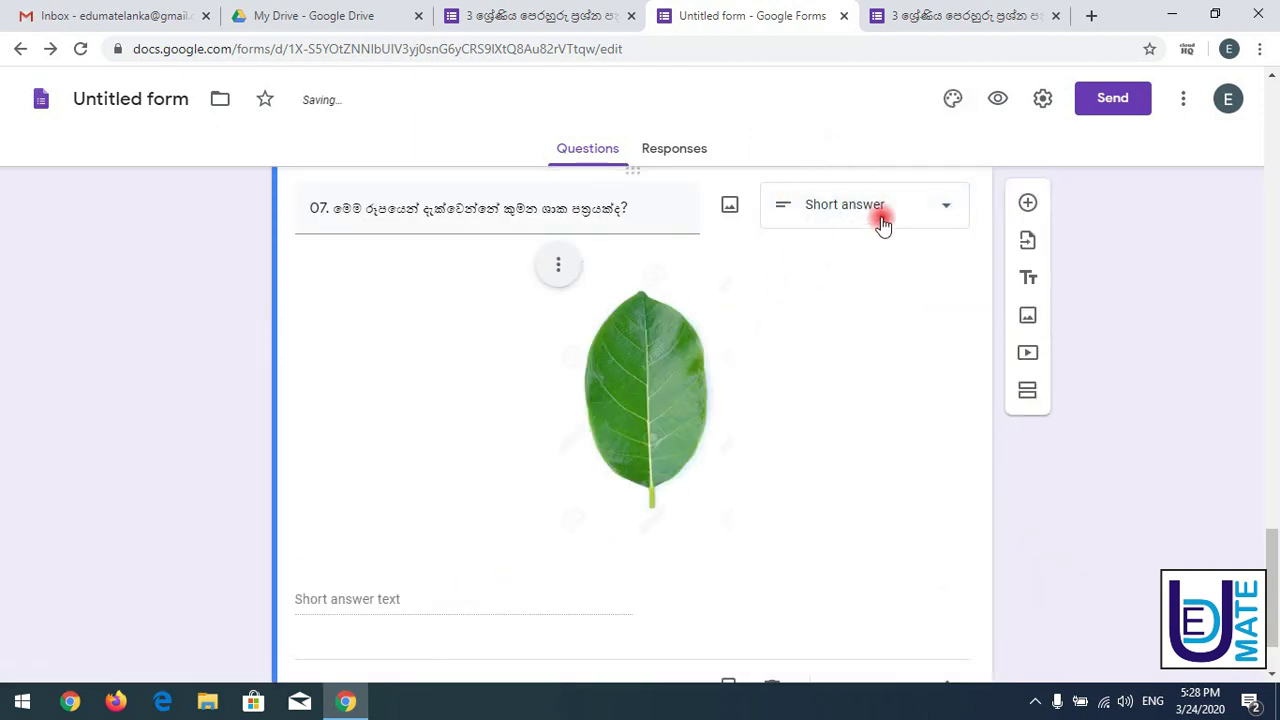
left_click(909, 206)
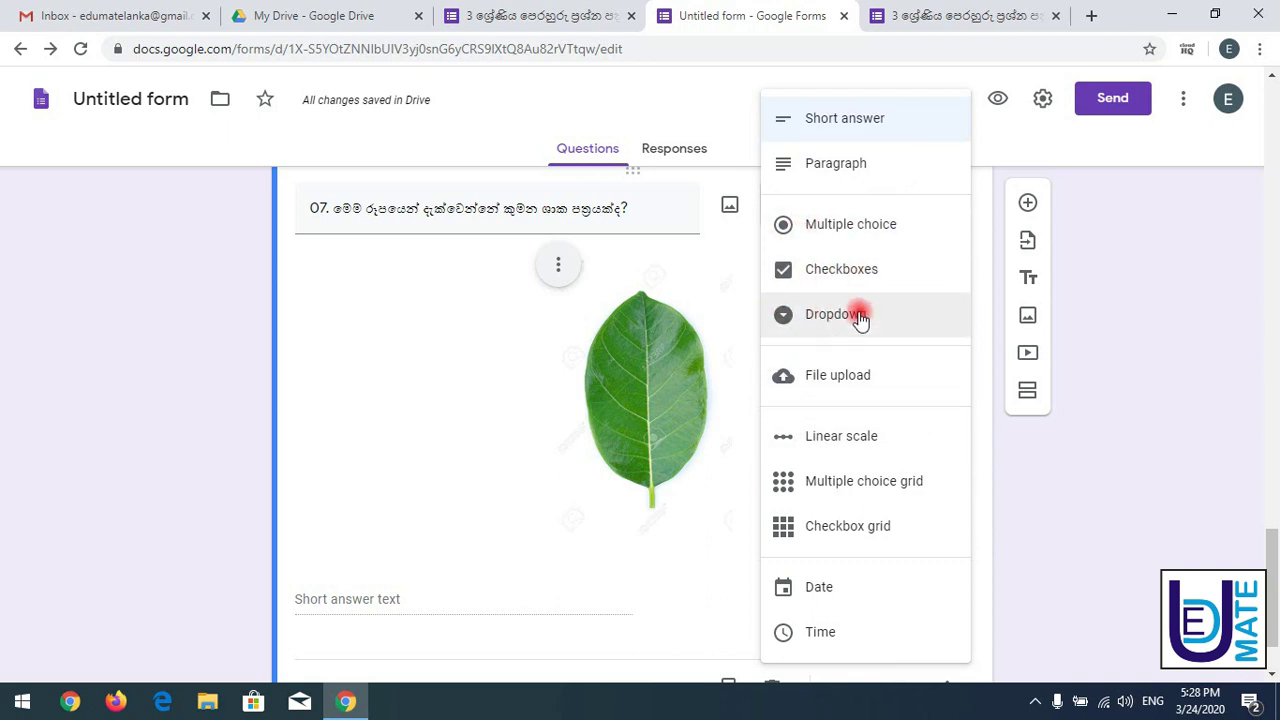
left_click(860, 317)
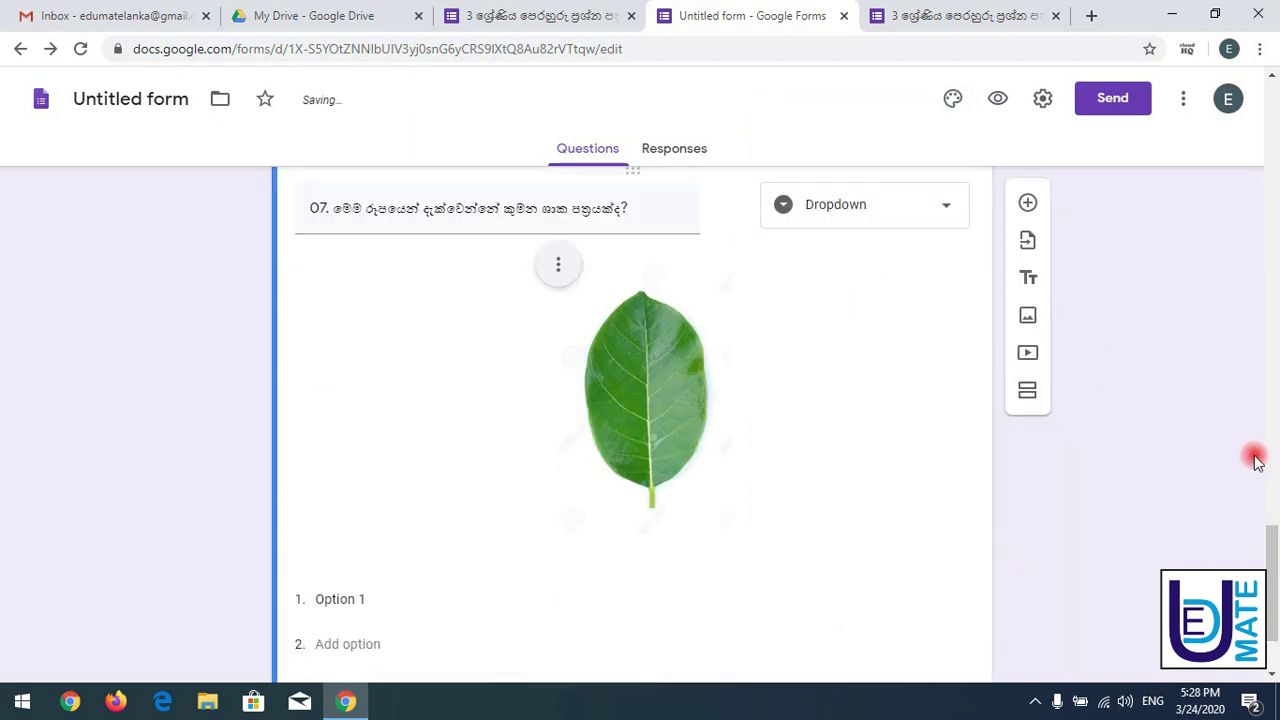
left_click_drag(1266, 529, 1272, 530)
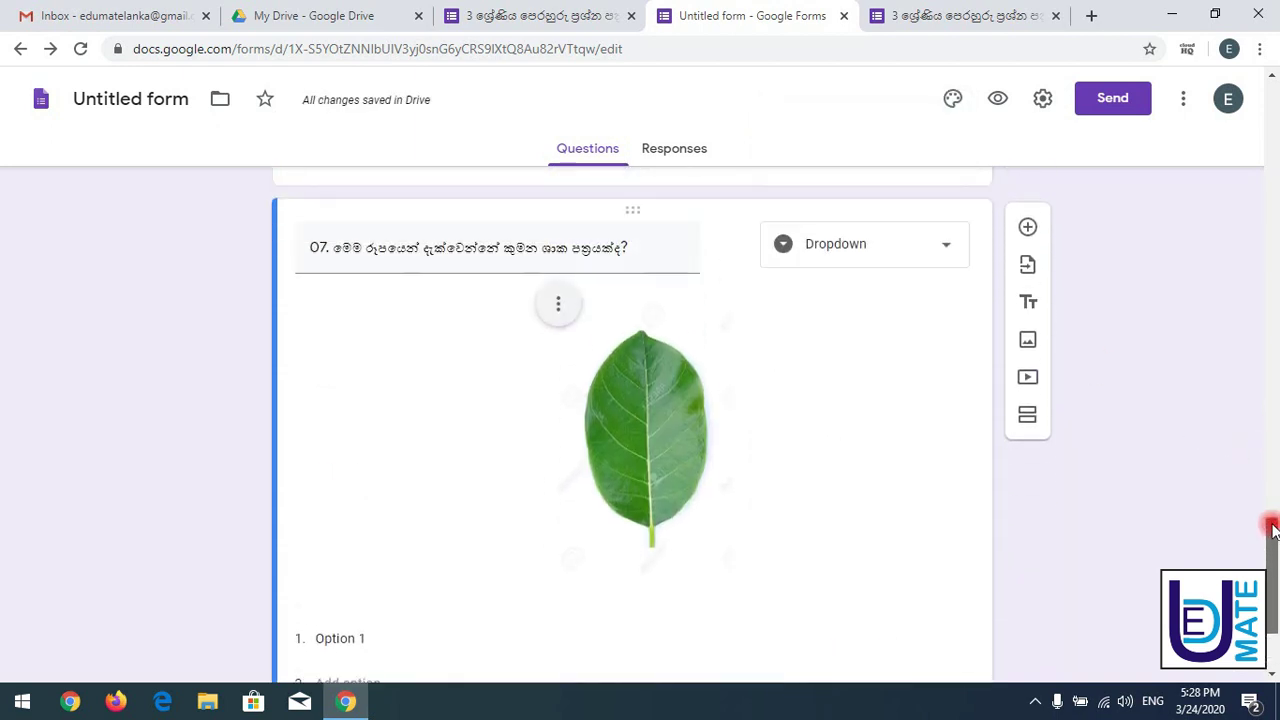
left_click(950, 250)
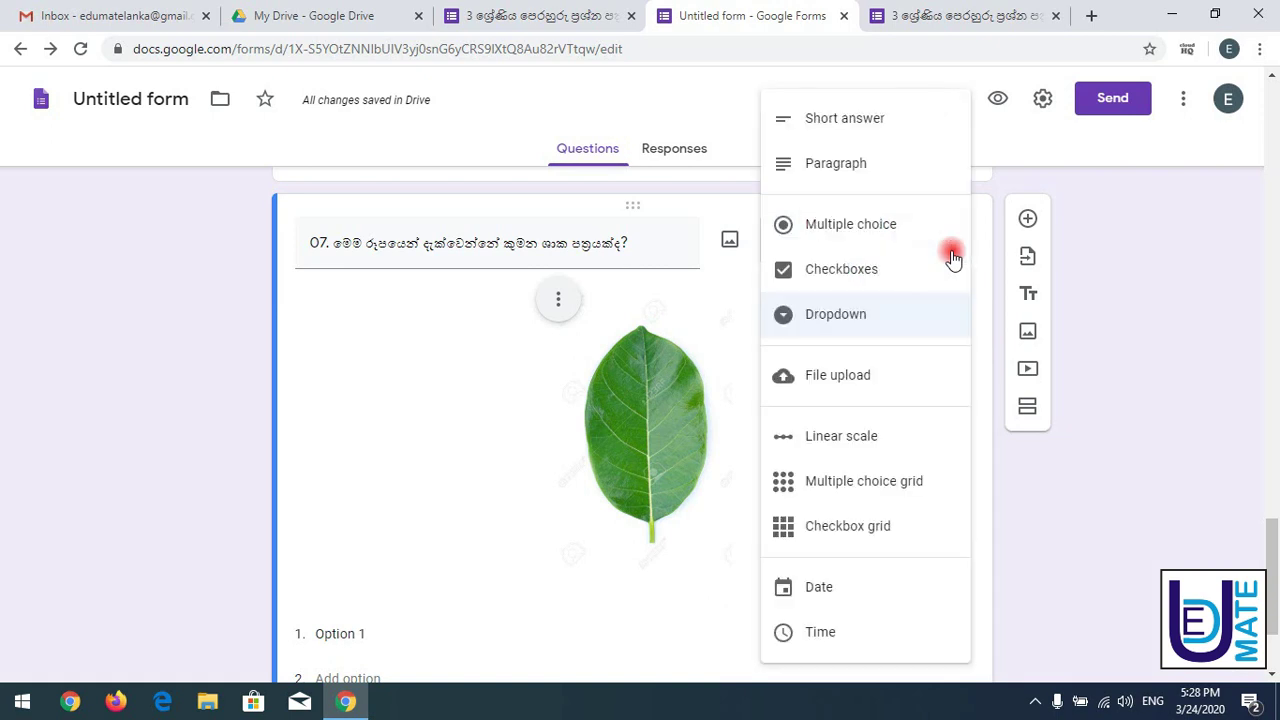
left_click(910, 336)
scroll(1275, 595, "down", 2)
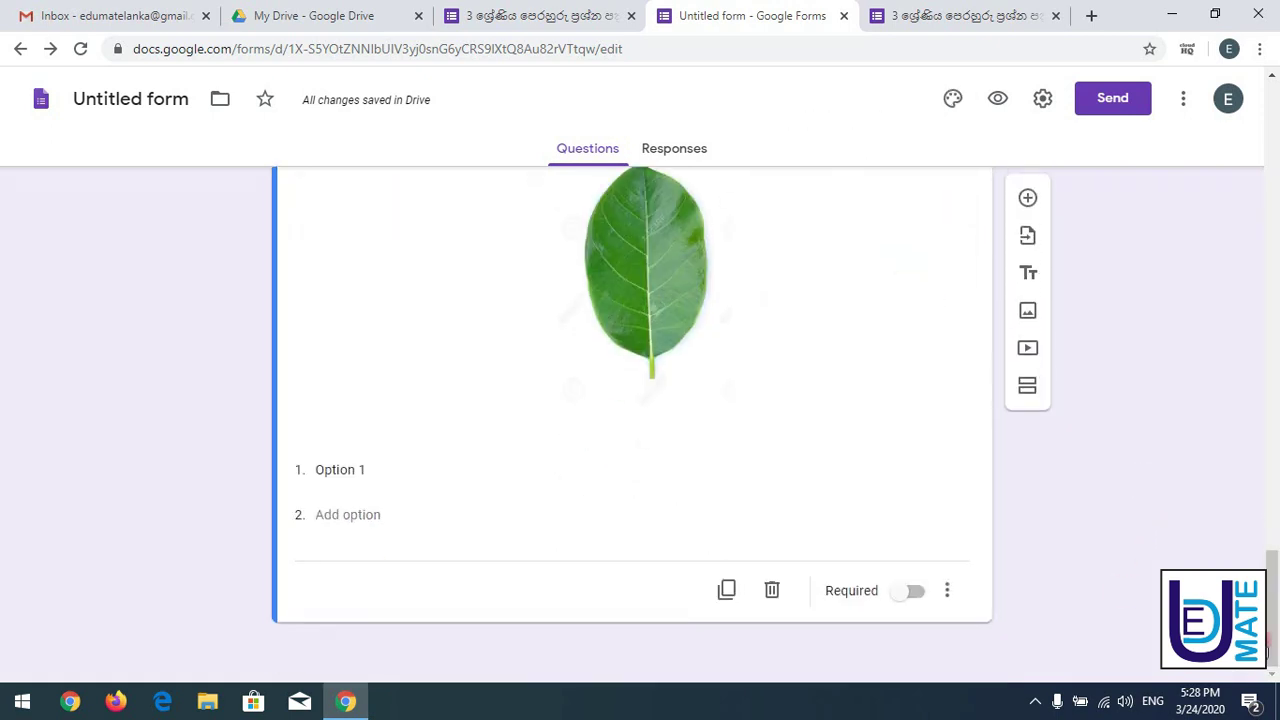
- Fill the first two dropdown options with දෙල් and කොස් copied from the original paper
left_click(330, 476)
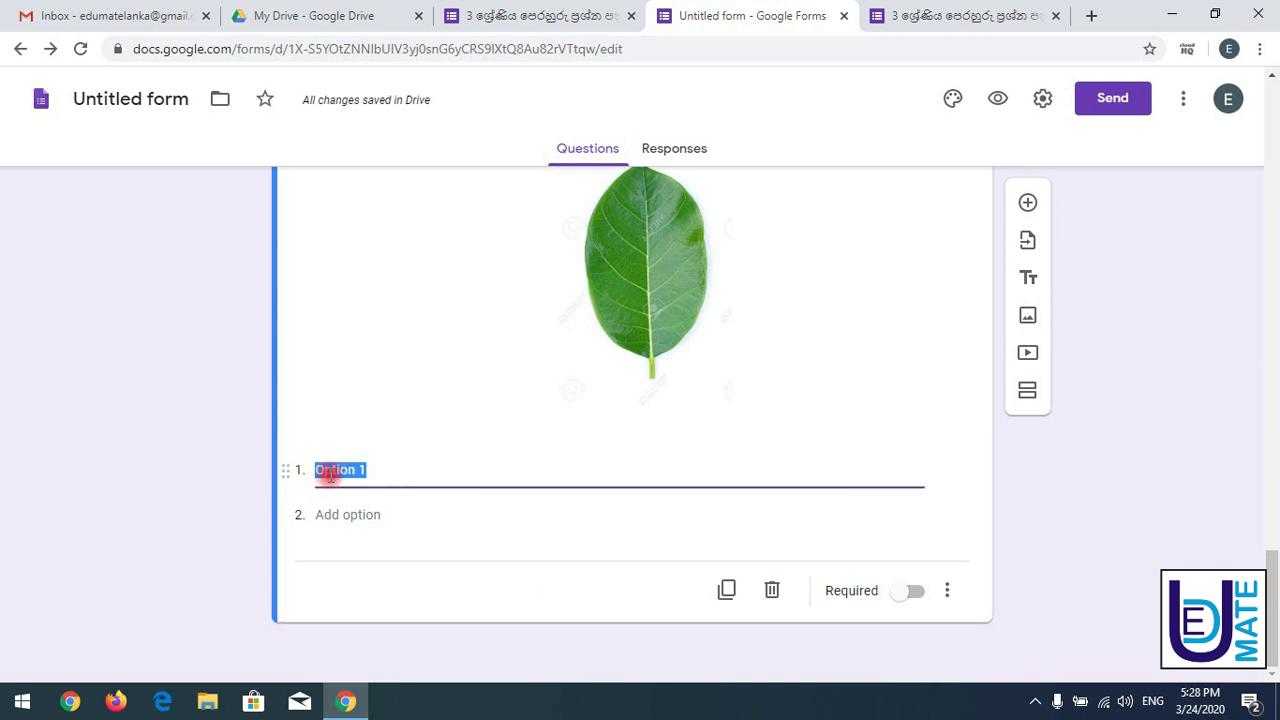
left_click(556, 18)
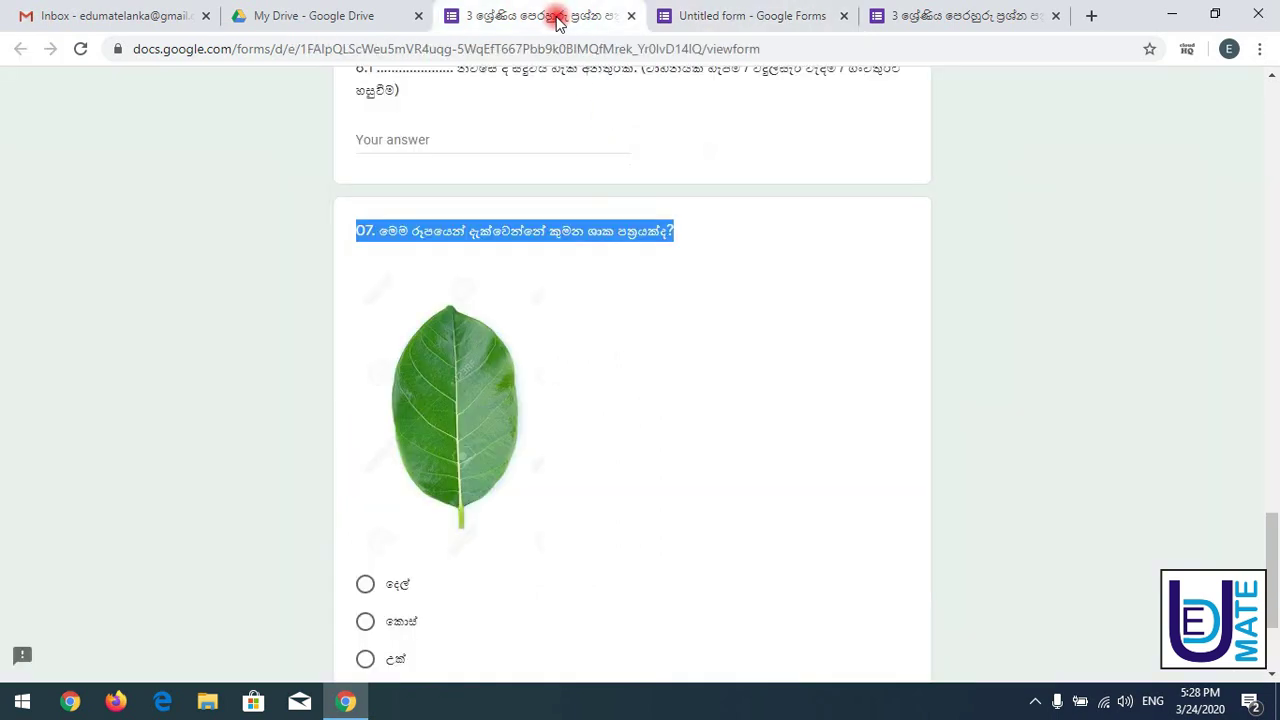
left_click(385, 586)
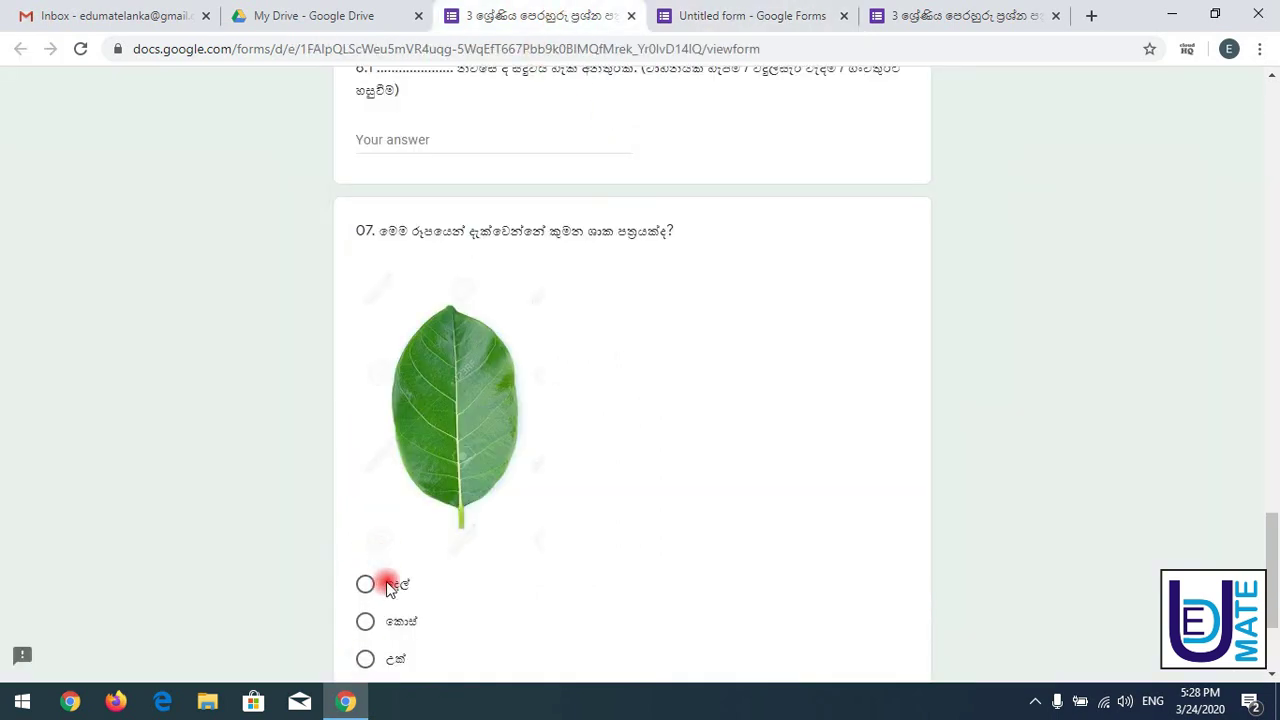
left_click(419, 587)
left_click(713, 20)
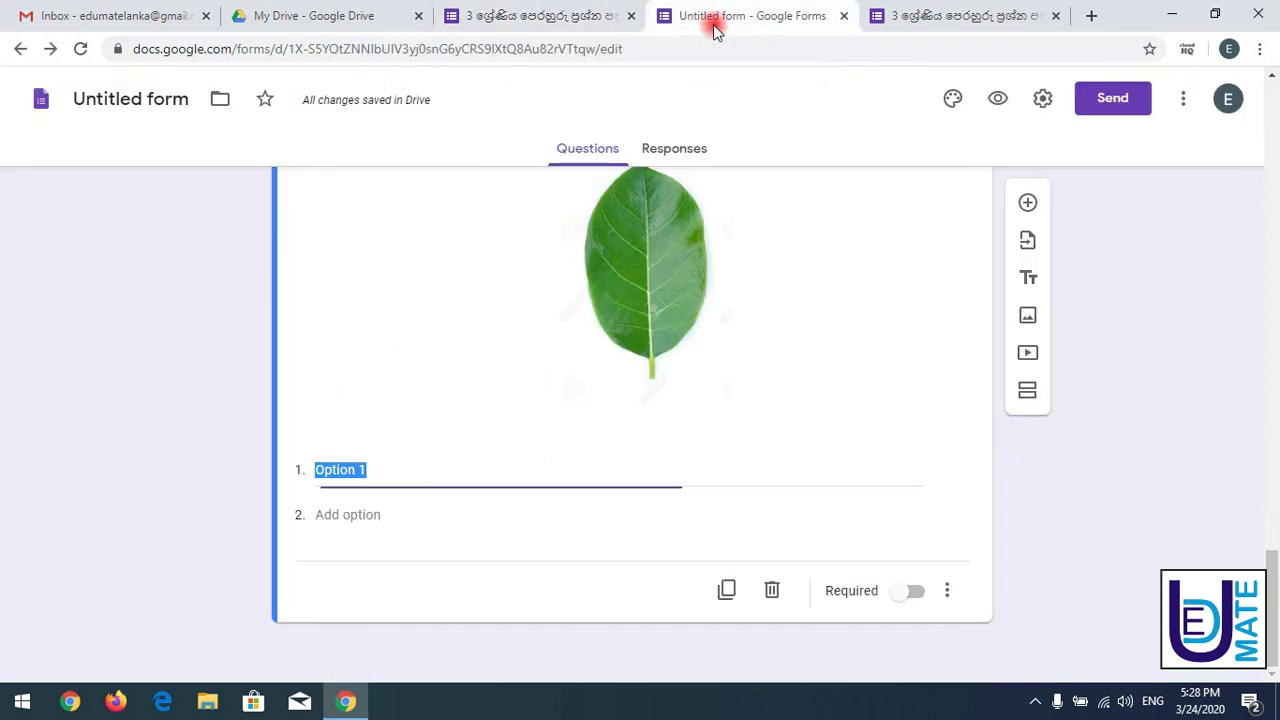
type("දෙල්")
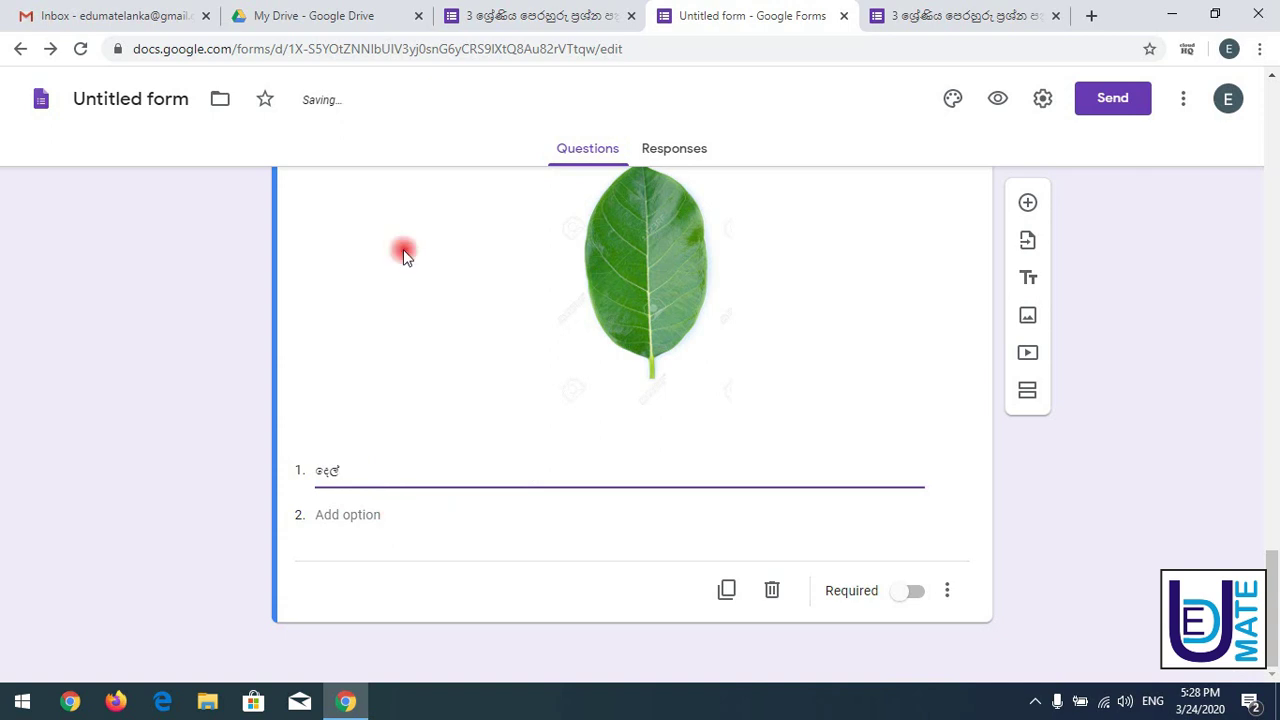
left_click(530, 15)
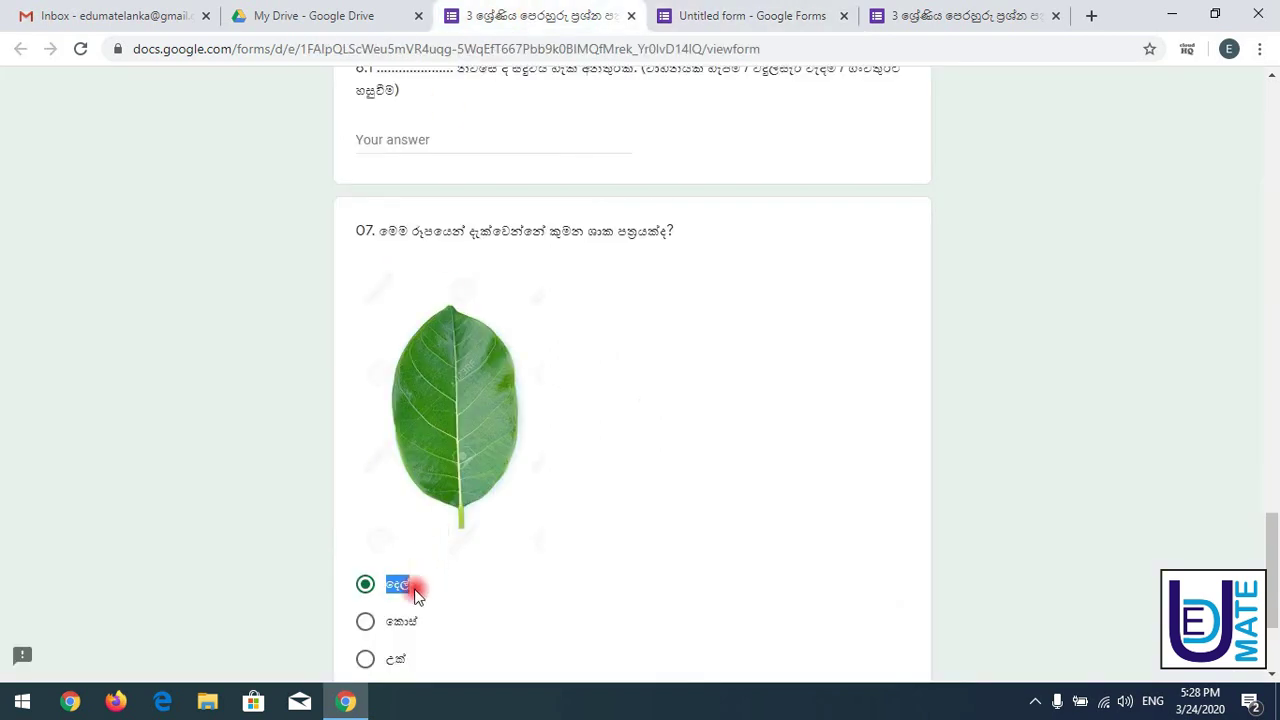
left_click_drag(390, 627, 435, 627)
key("ctrl+c")
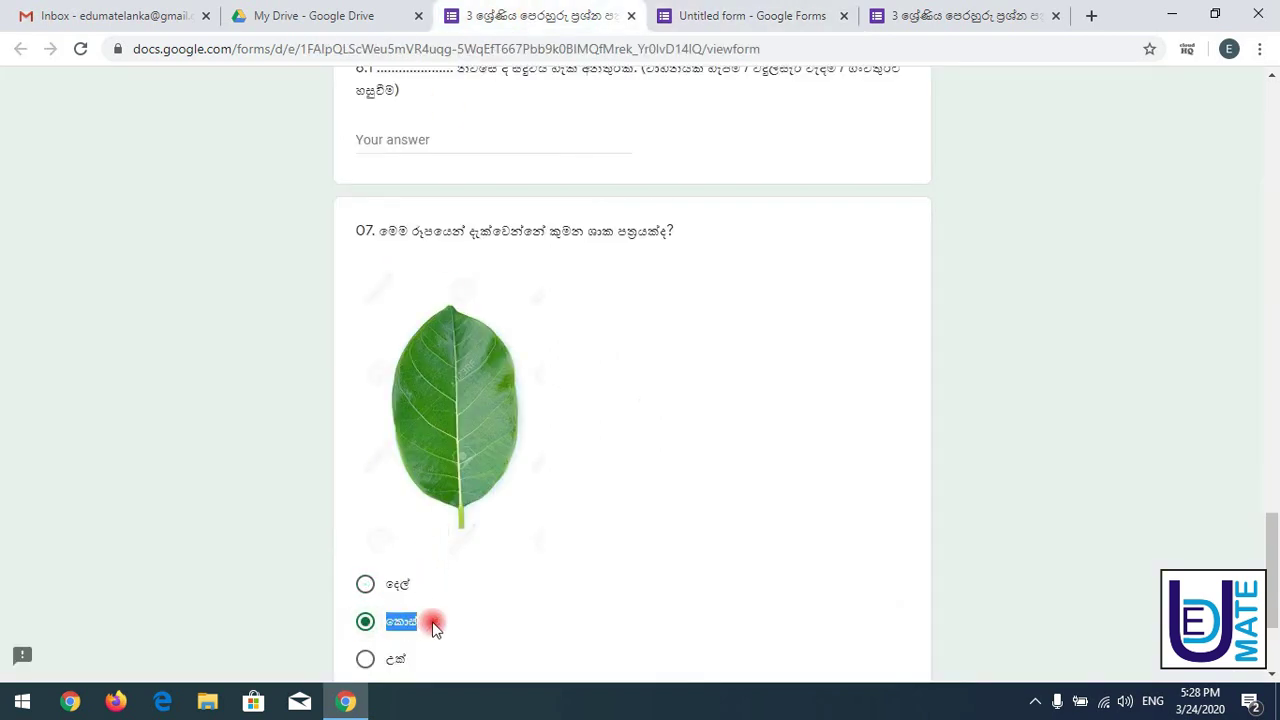
left_click(680, 10)
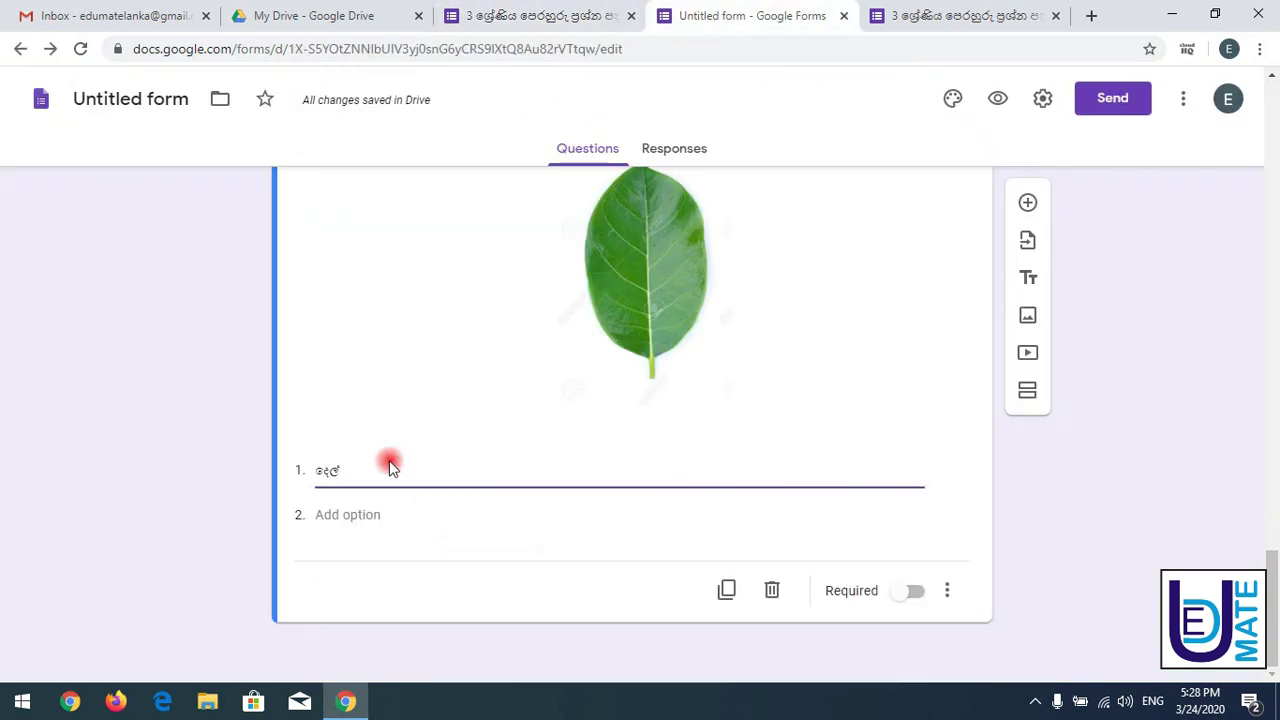
left_click(341, 518)
key("ctrl+v")
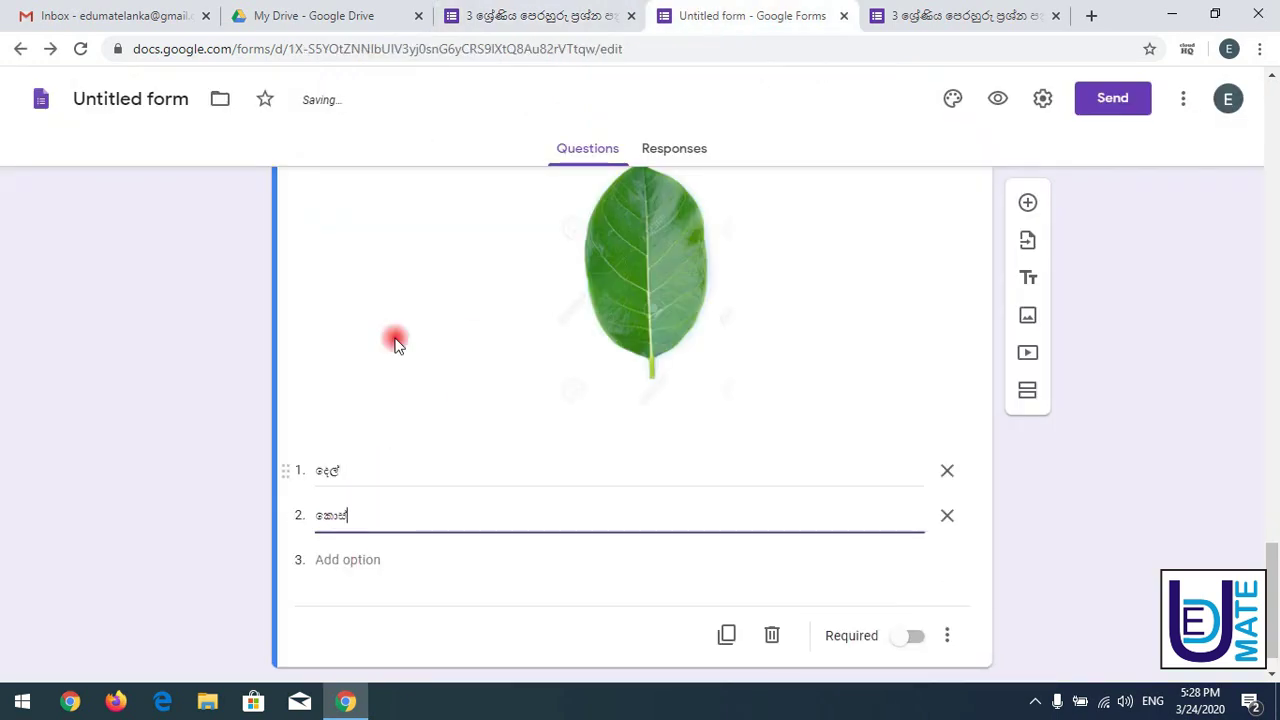
- Add a third dropdown option උක් from the paper, then view the live form
left_click(500, 16)
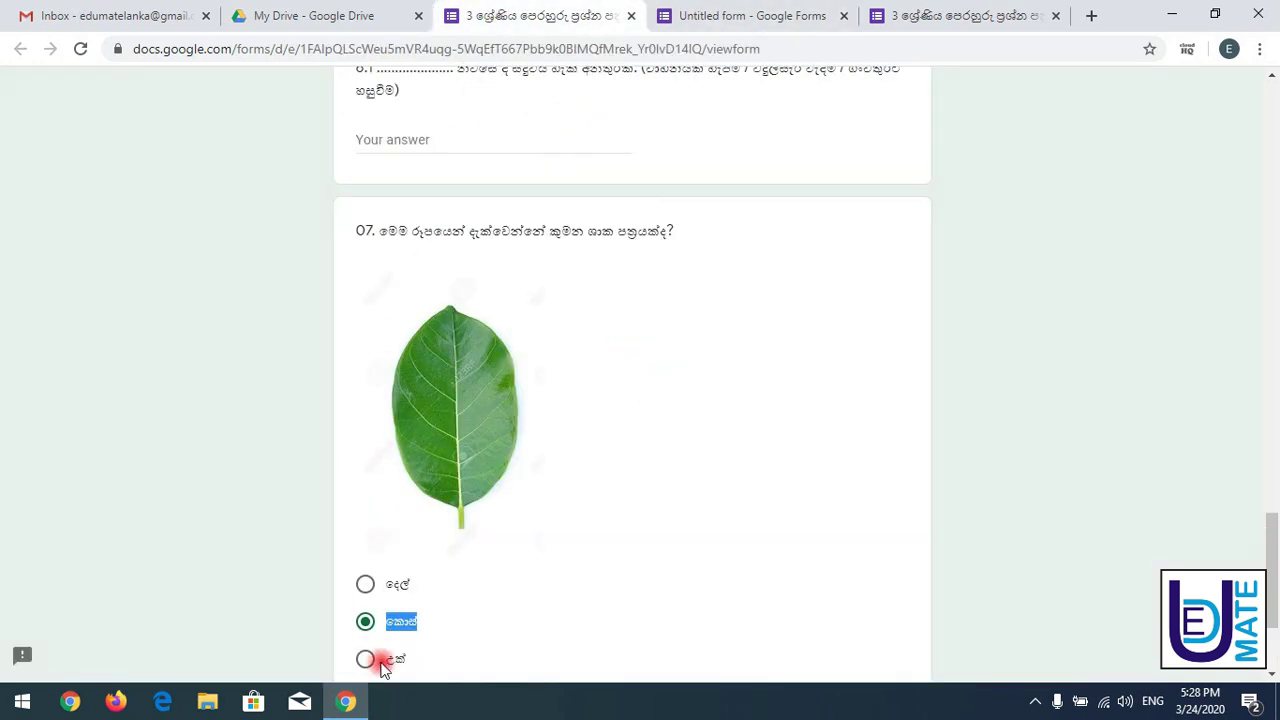
left_click_drag(388, 668, 440, 670)
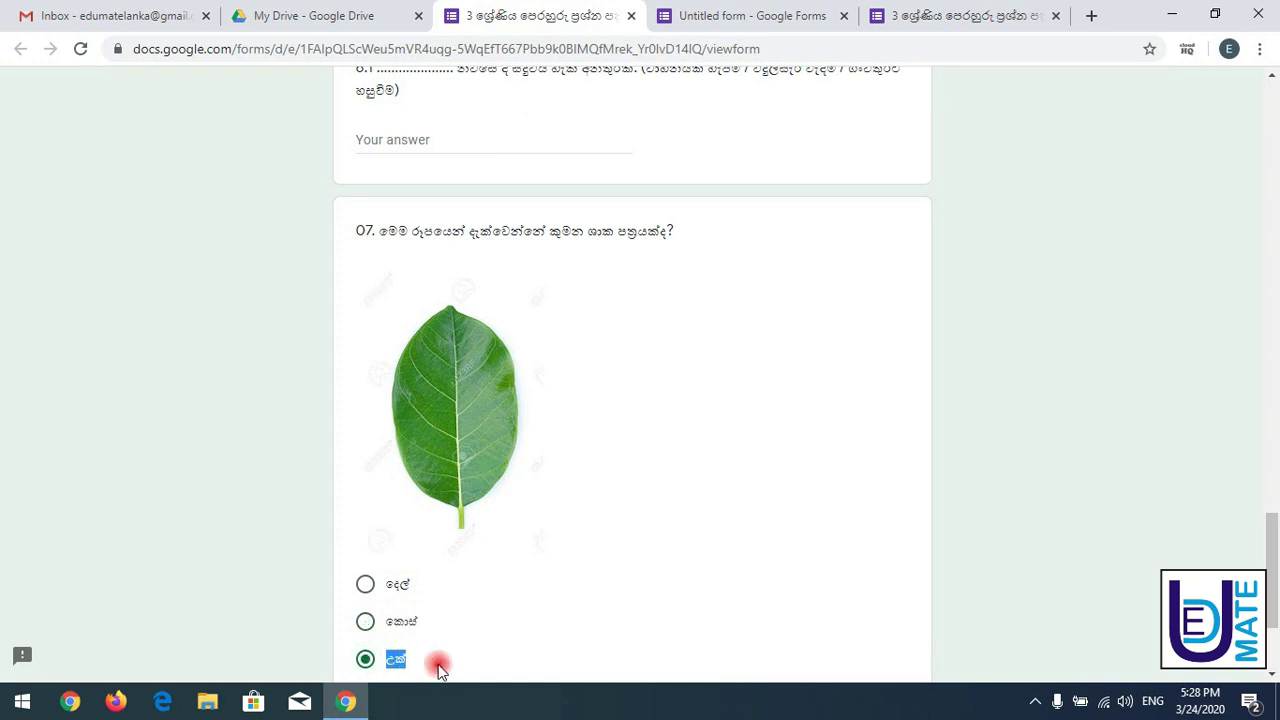
left_click(723, 14)
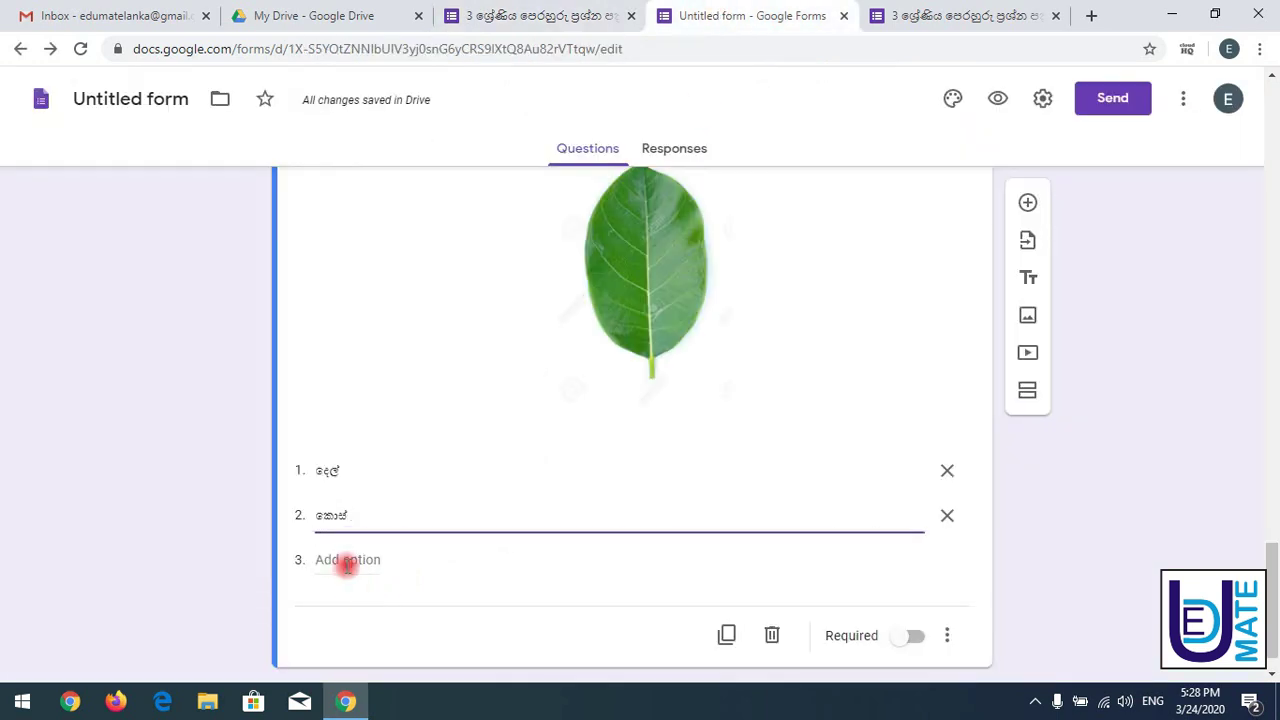
left_click(347, 560)
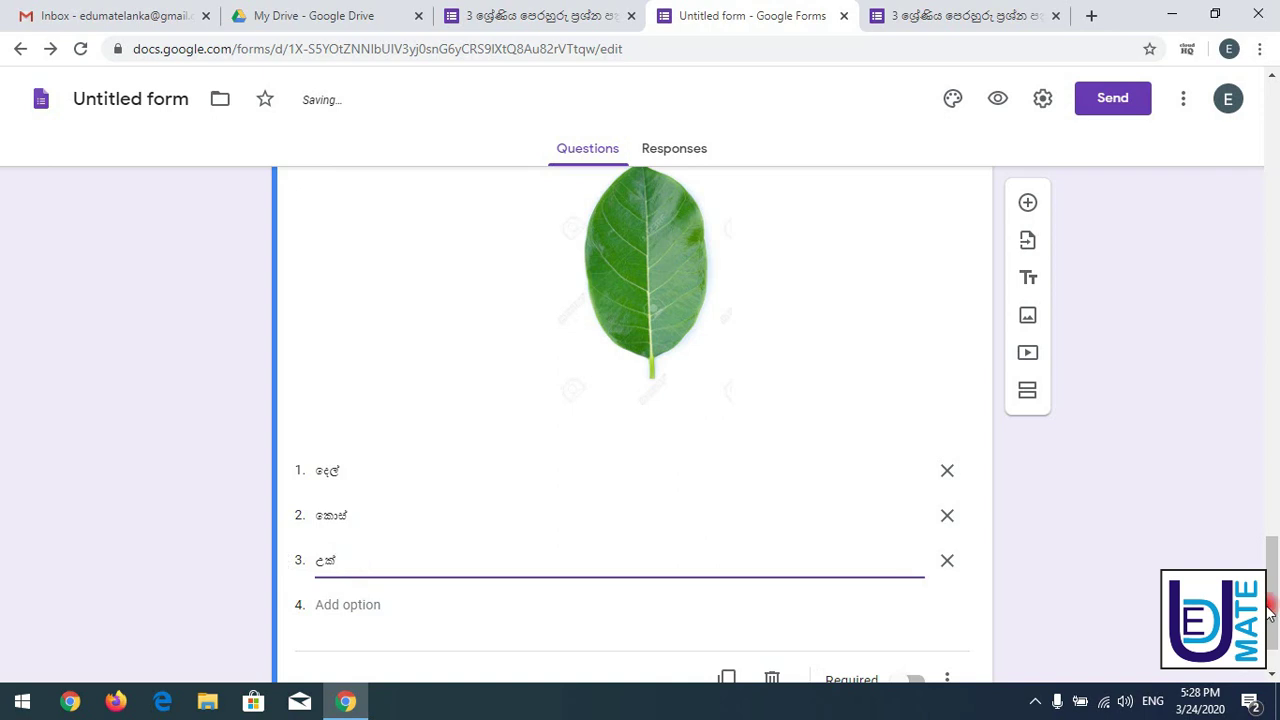
left_click_drag(1270, 551, 1272, 478)
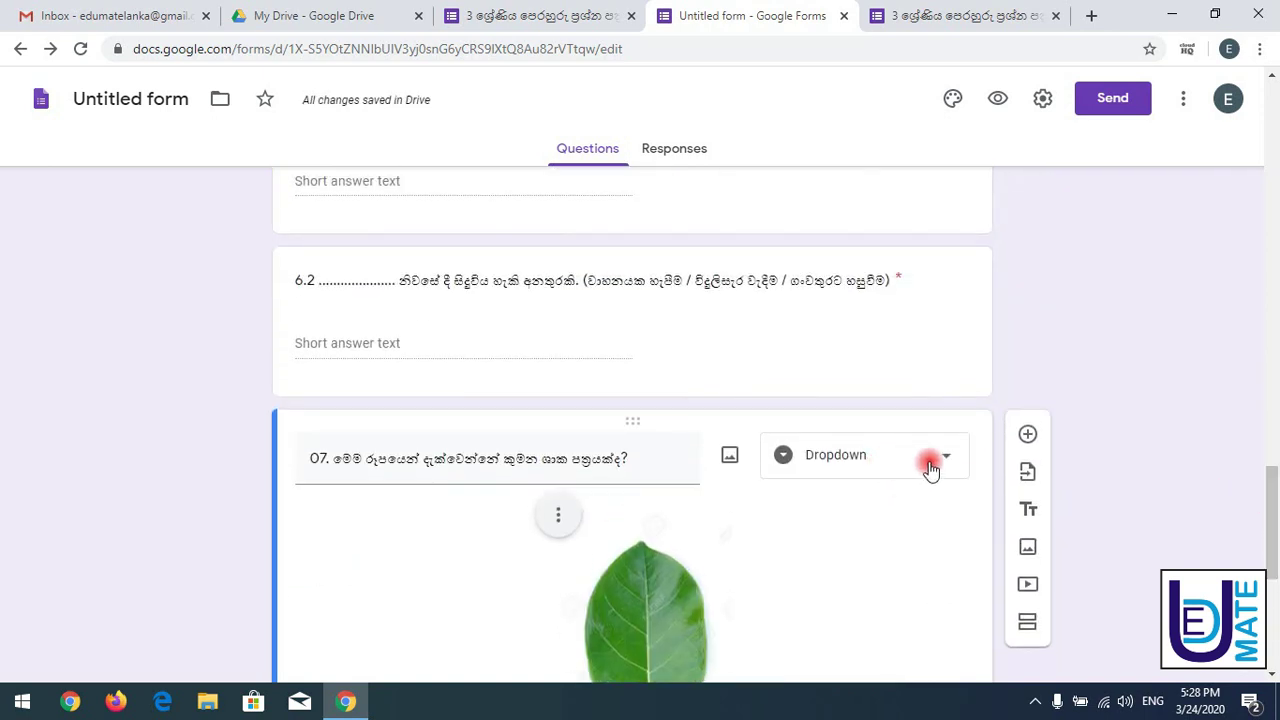
left_click_drag(1266, 509, 1272, 610)
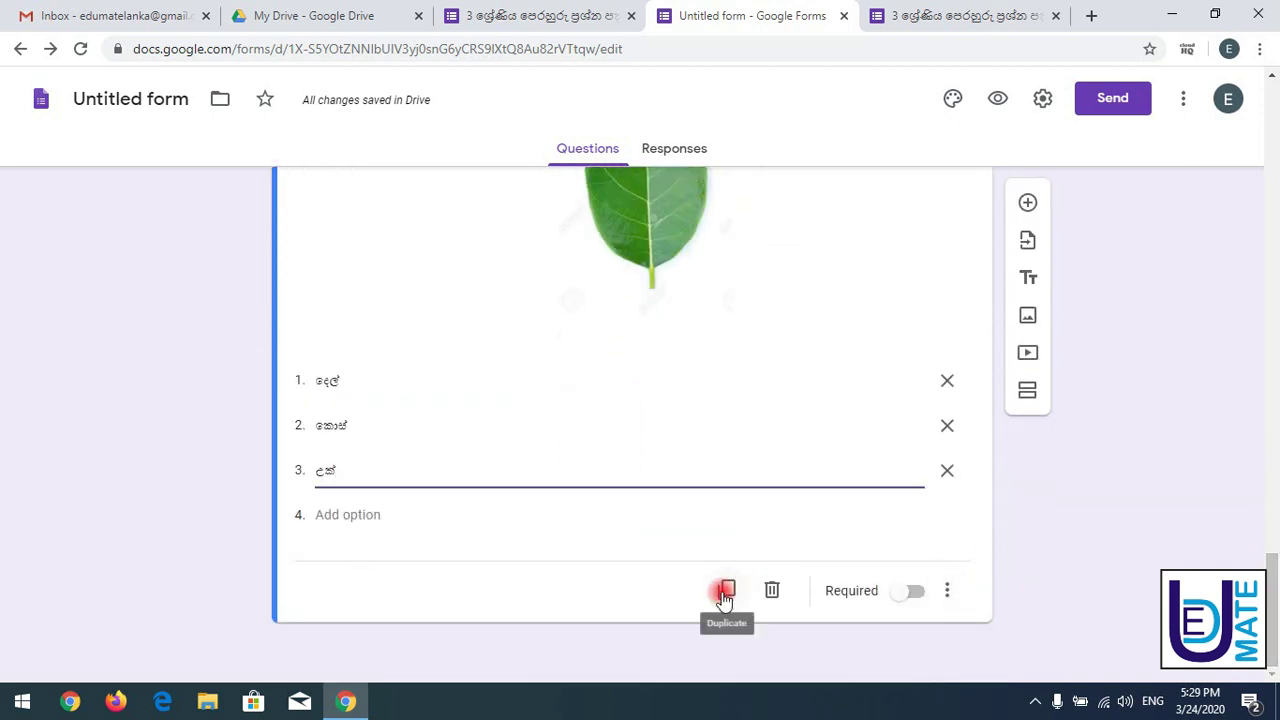
left_click(925, 10)
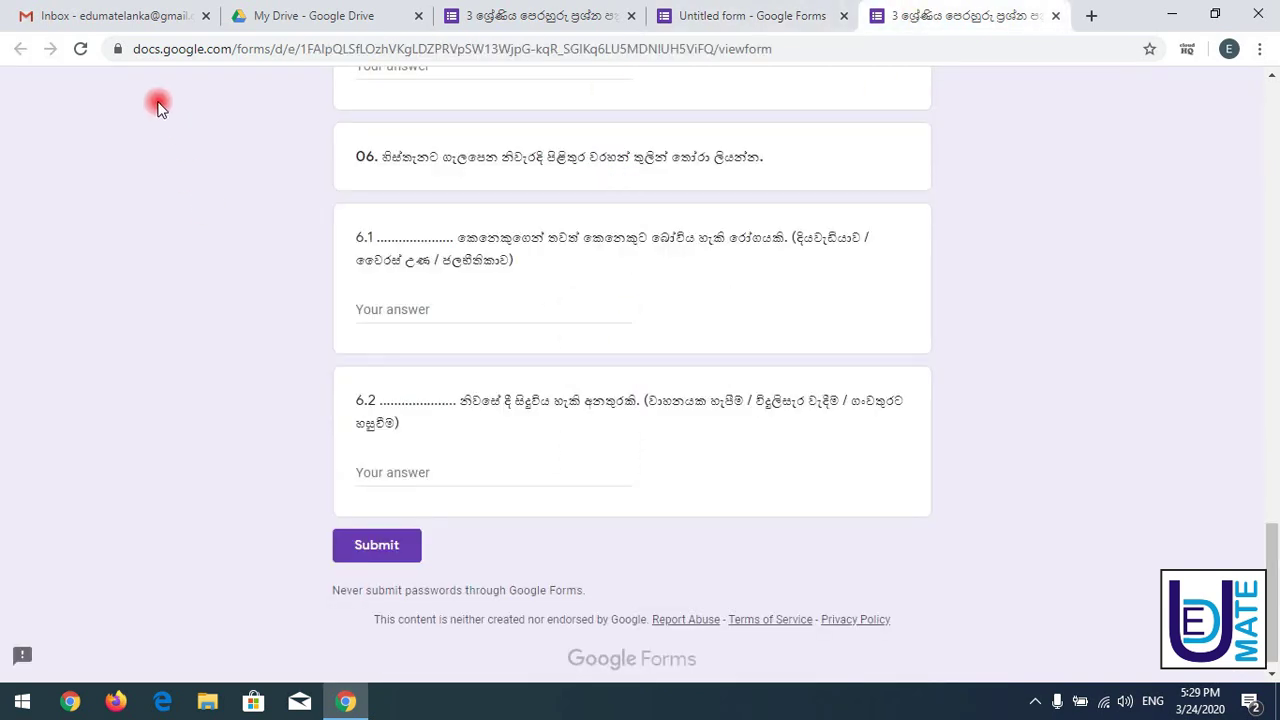
- Reload the live form, choose කොස් in question 07's dropdown, and reopen it to review the three answers
left_click(81, 55)
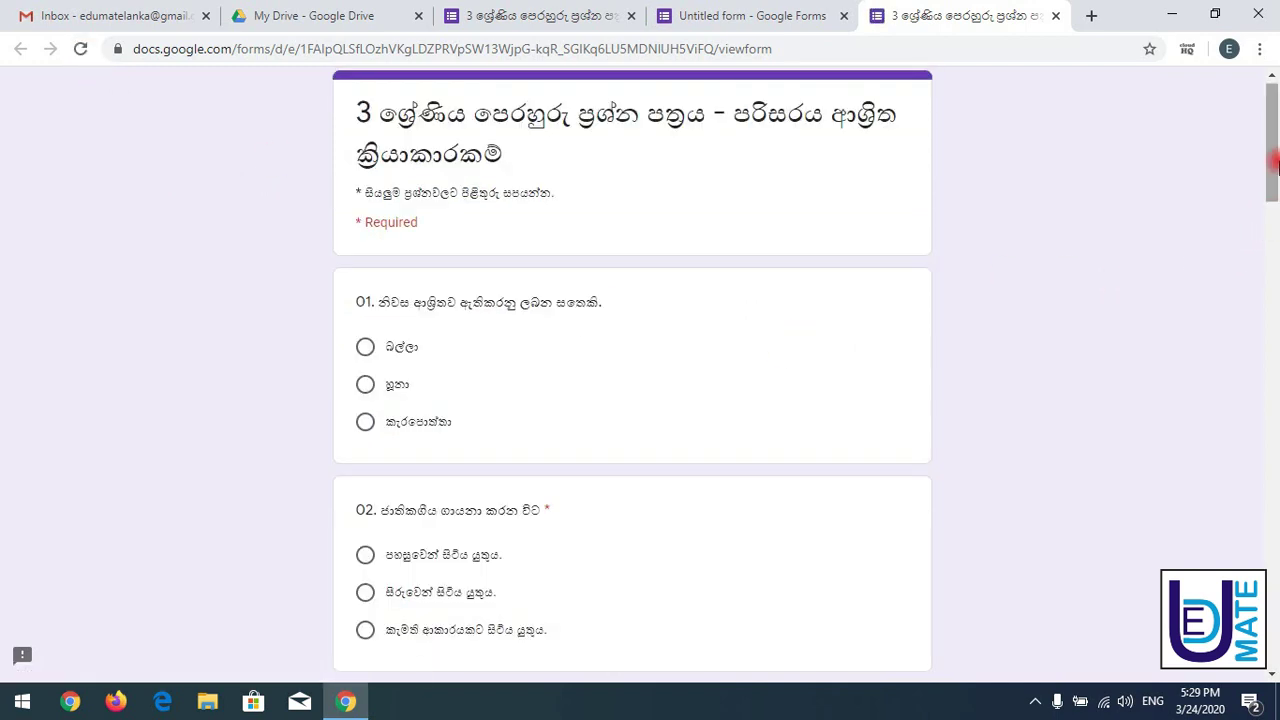
left_click_drag(1272, 157, 1276, 479)
left_click_drag(1278, 484, 1277, 617)
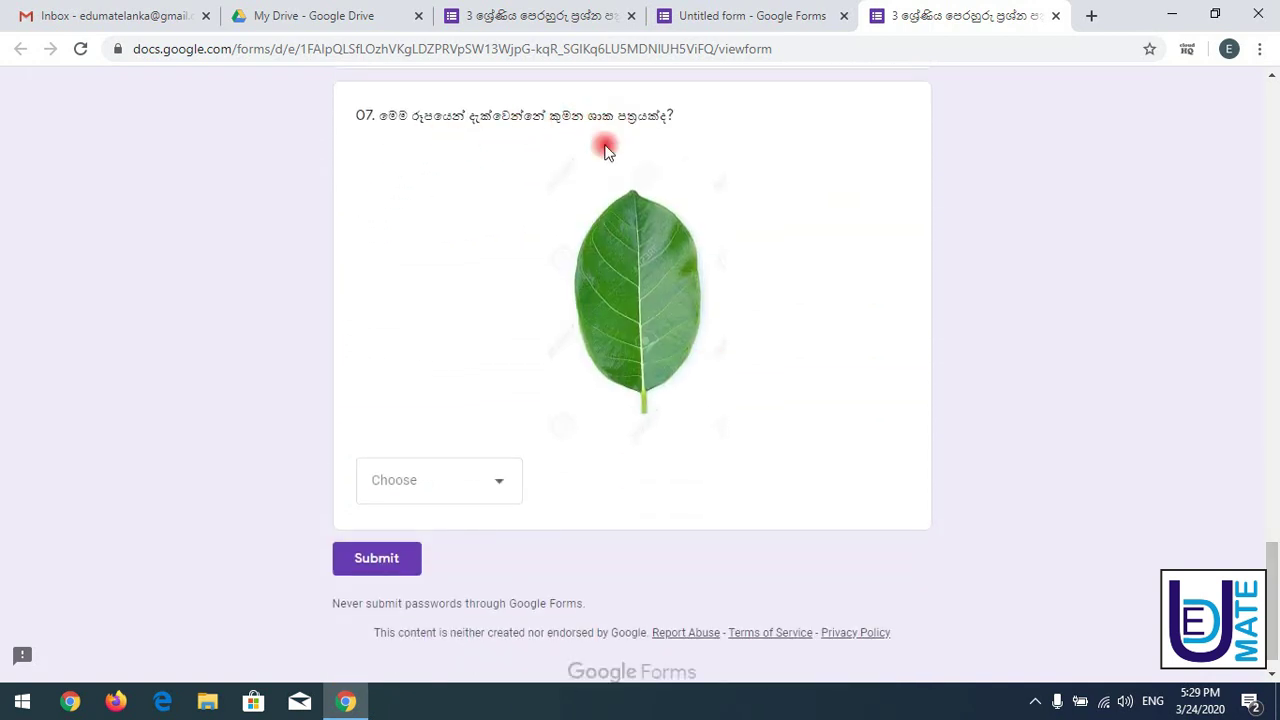
left_click(483, 483)
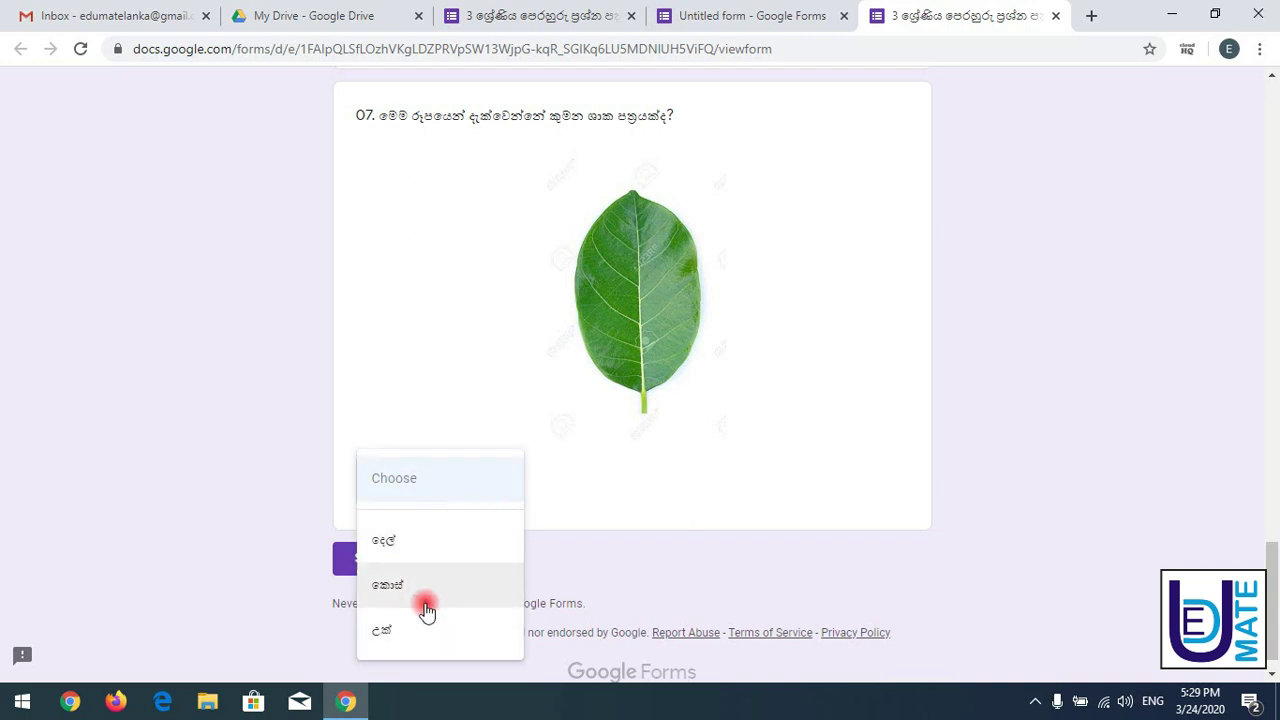
left_click(437, 586)
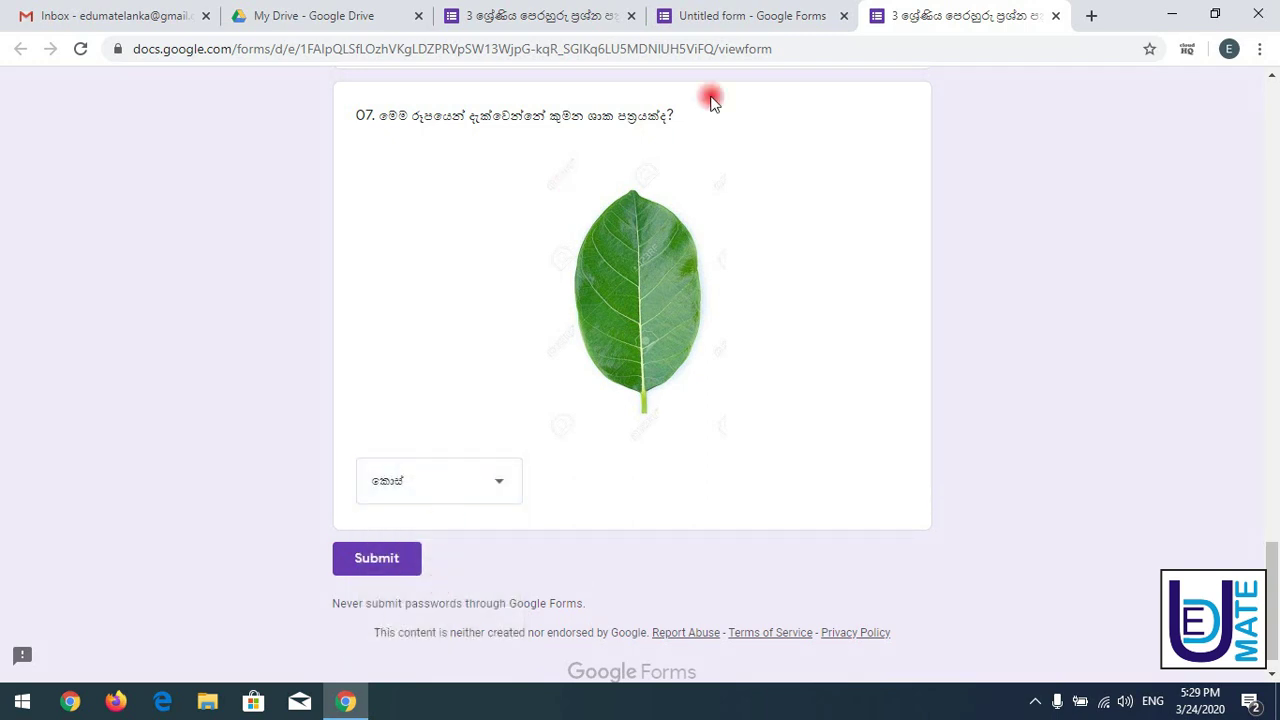
left_click(504, 482)
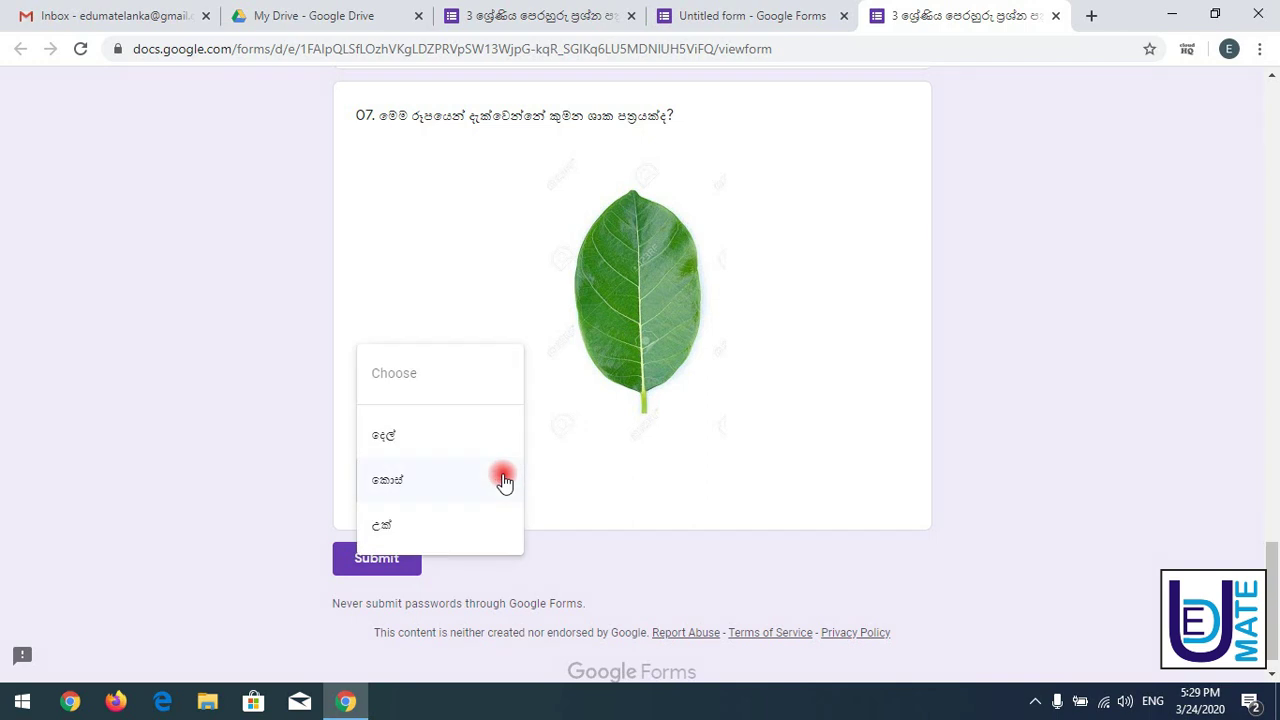
left_click(729, 12)
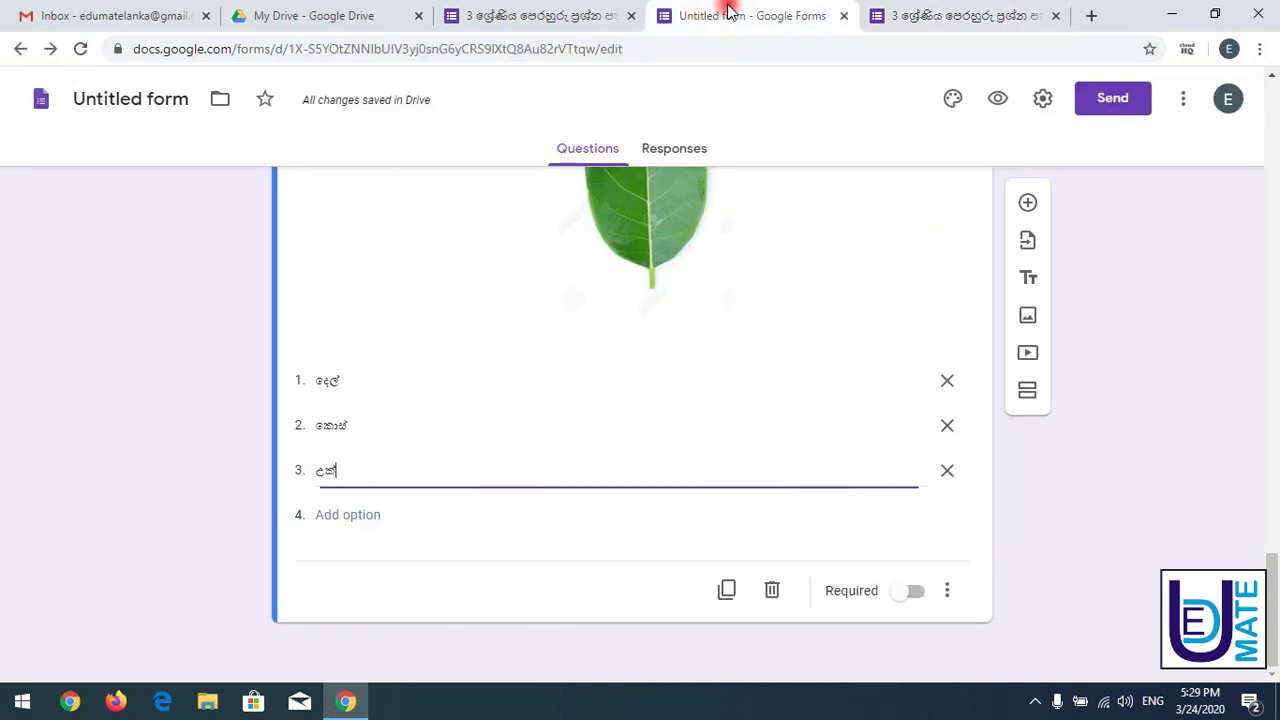
- Turn on Required for question 07, reload the live form discarding answers, and submit it empty
left_click(920, 591)
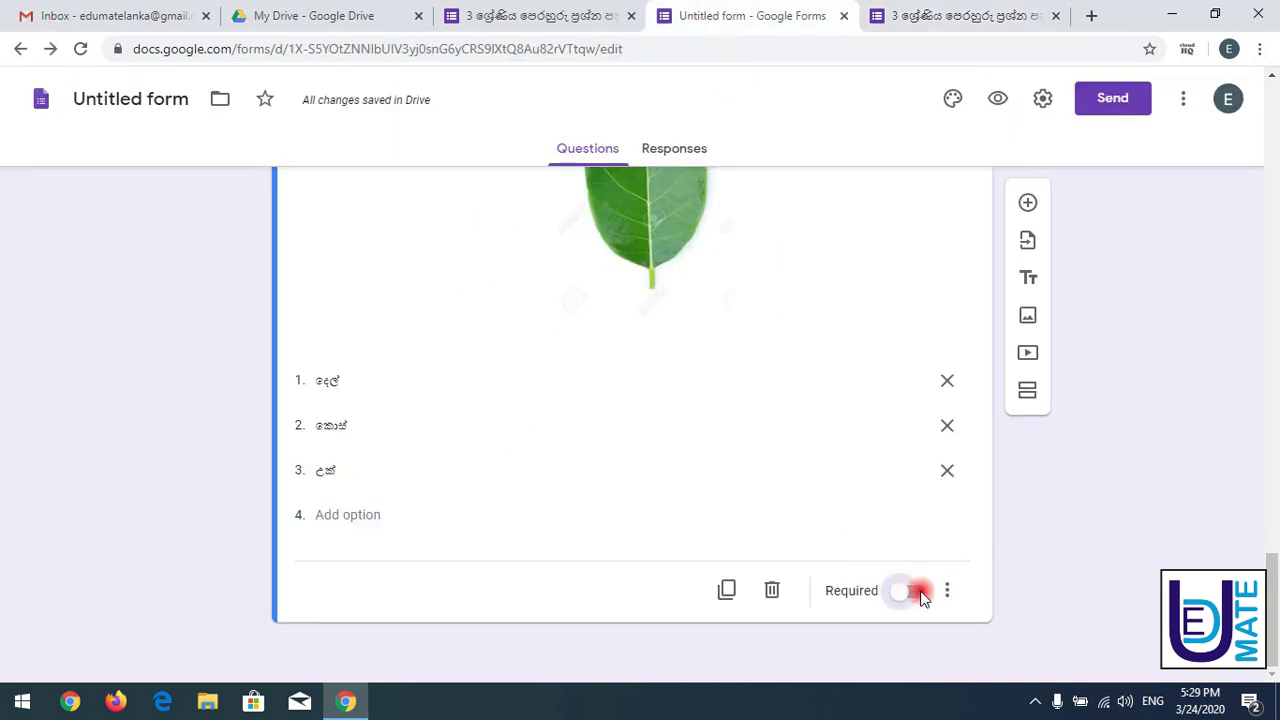
left_click(900, 30)
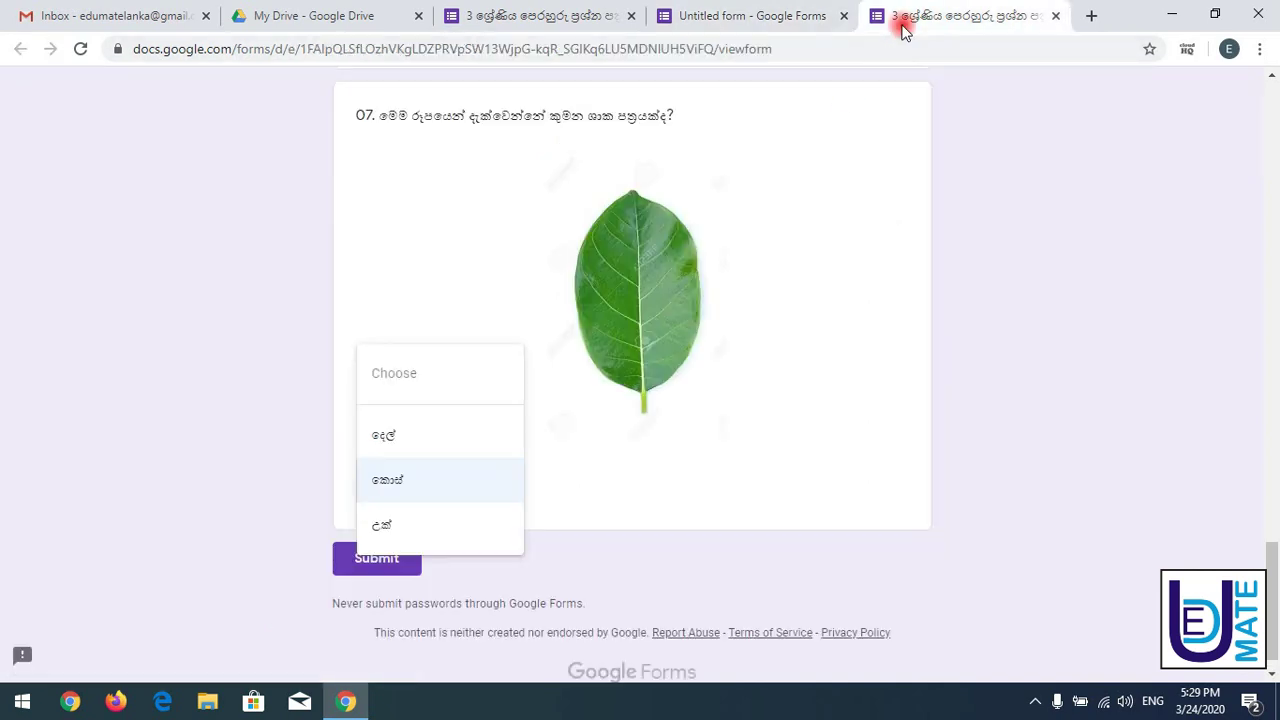
left_click(81, 57)
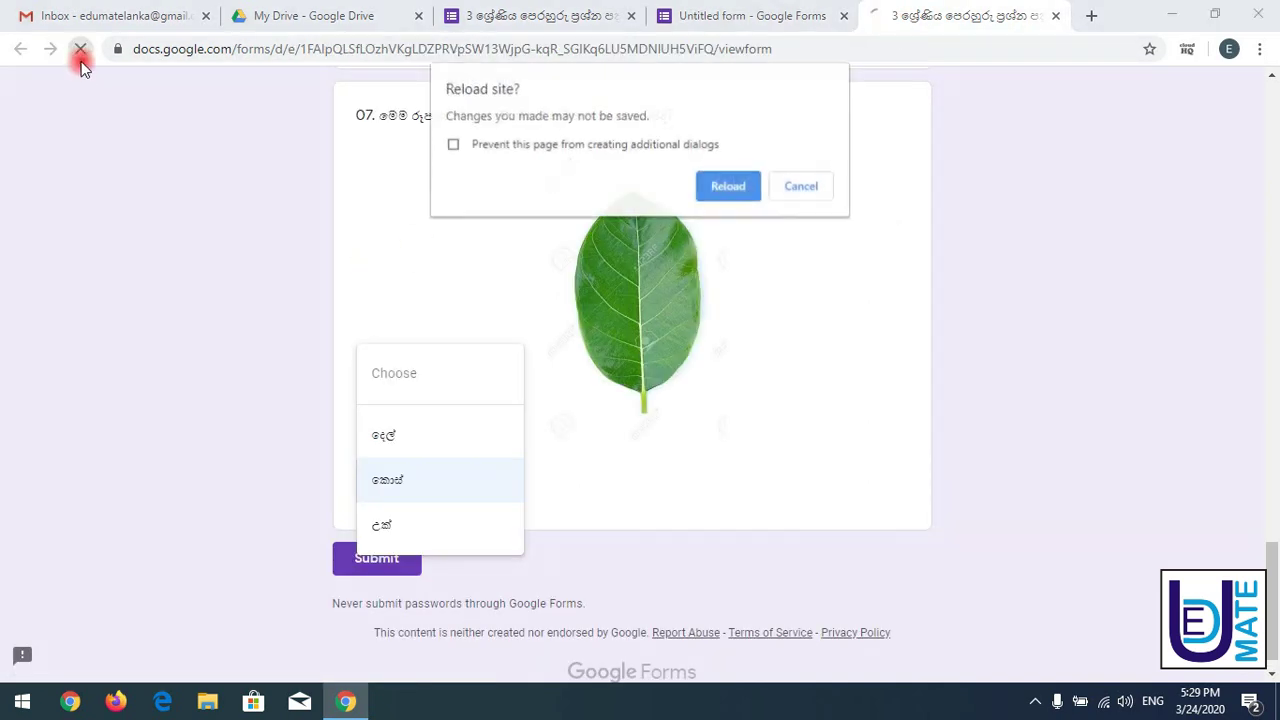
left_click(731, 192)
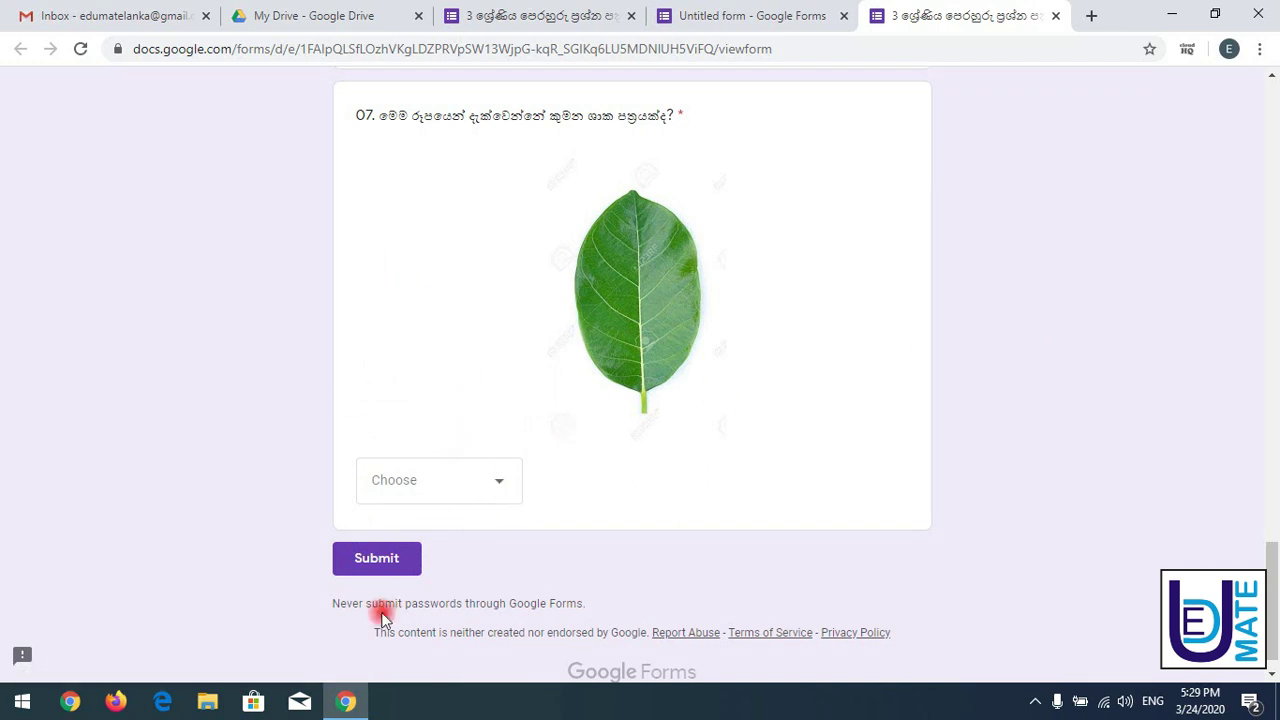
left_click(372, 558)
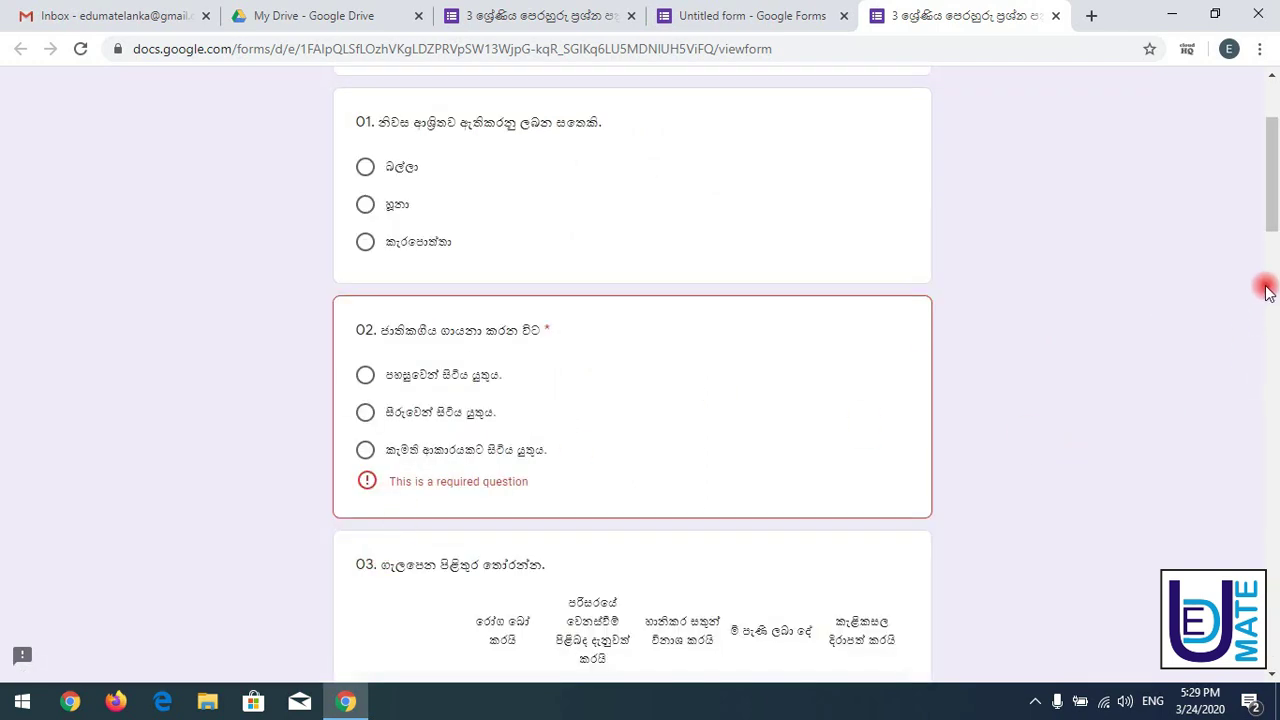
- Scroll to question 07's required-question warning, open its dropdown, then switch to the original question paper
left_click_drag(1270, 225, 1274, 591)
scroll(1275, 610, "up", 3)
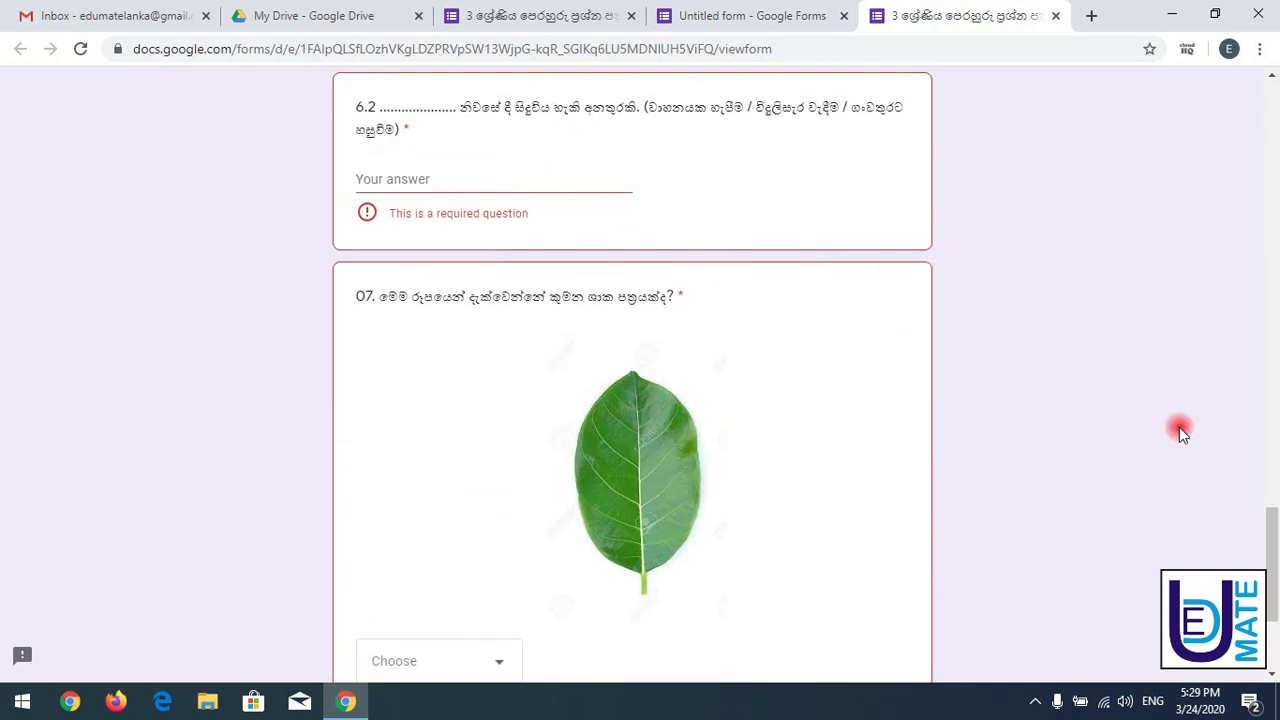
left_click_drag(1273, 527, 1272, 620)
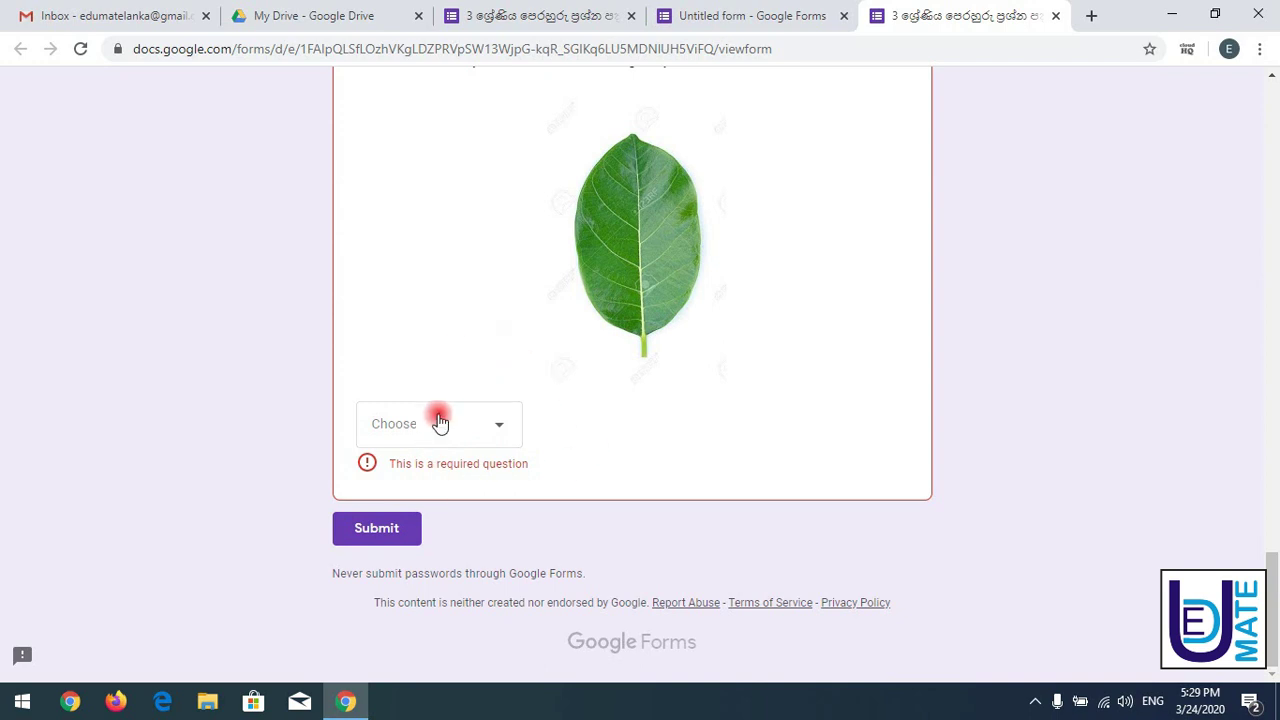
left_click(512, 436)
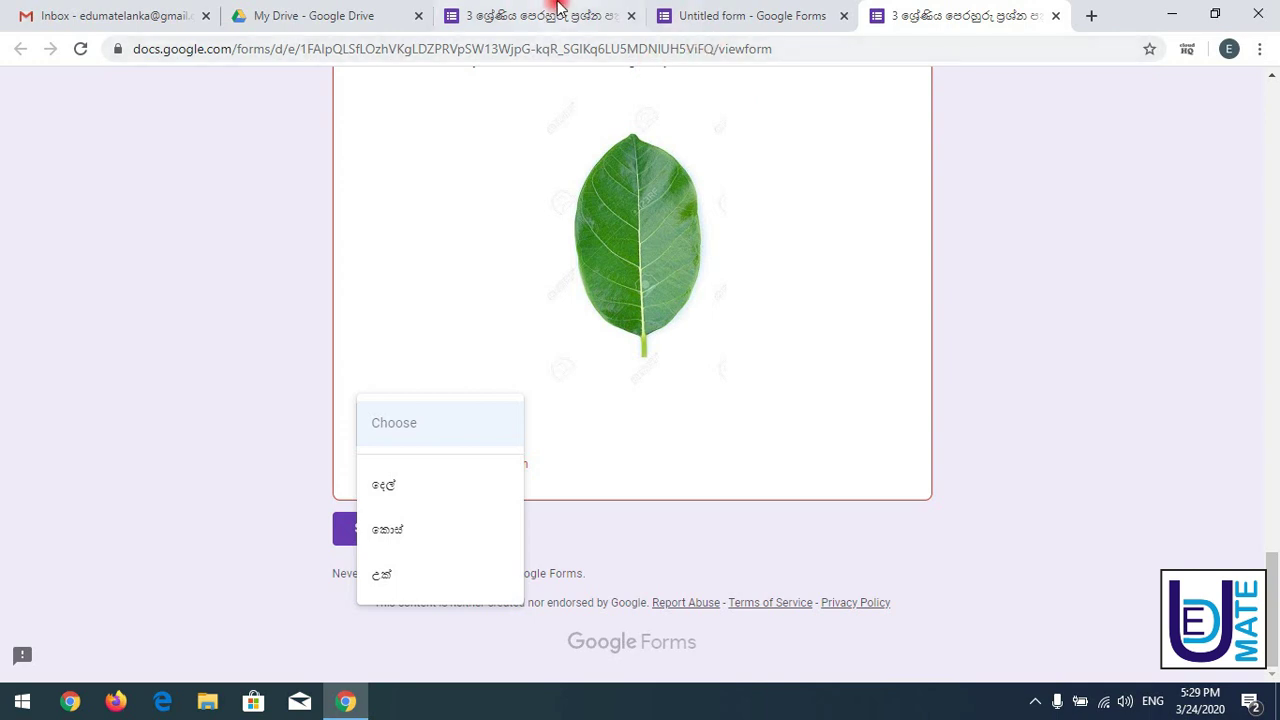
left_click(1268, 494)
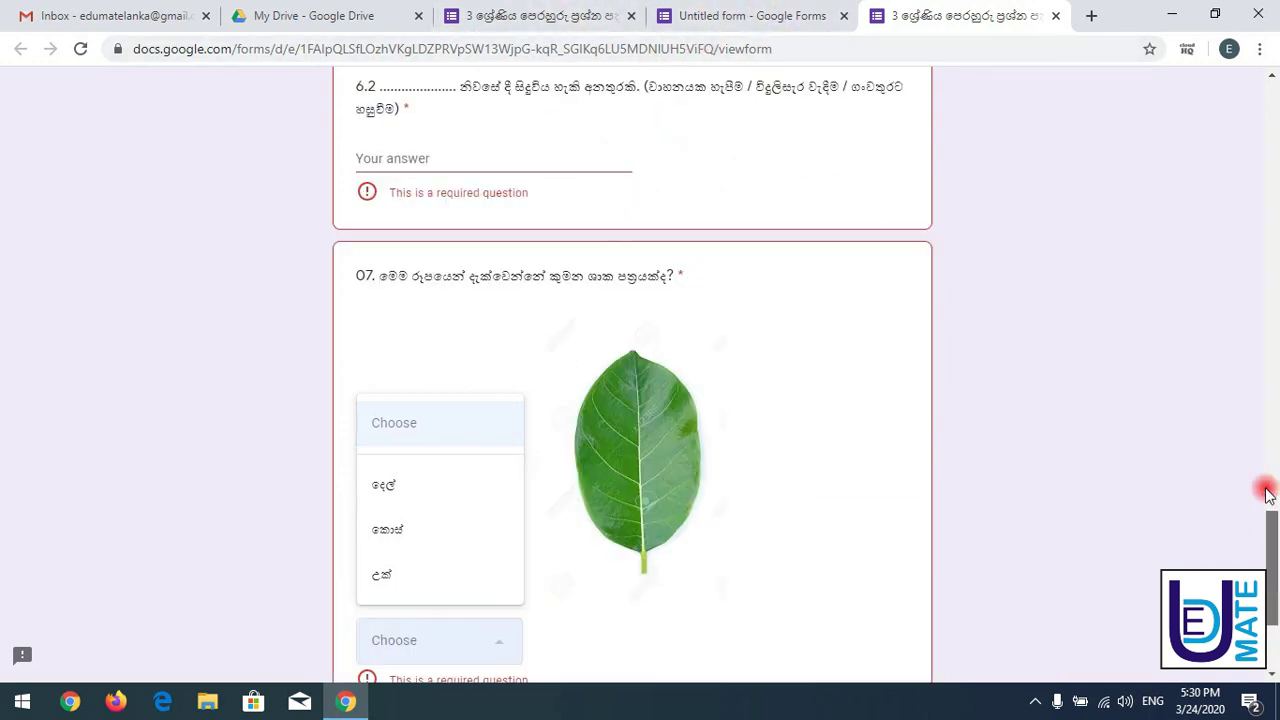
left_click(488, 14)
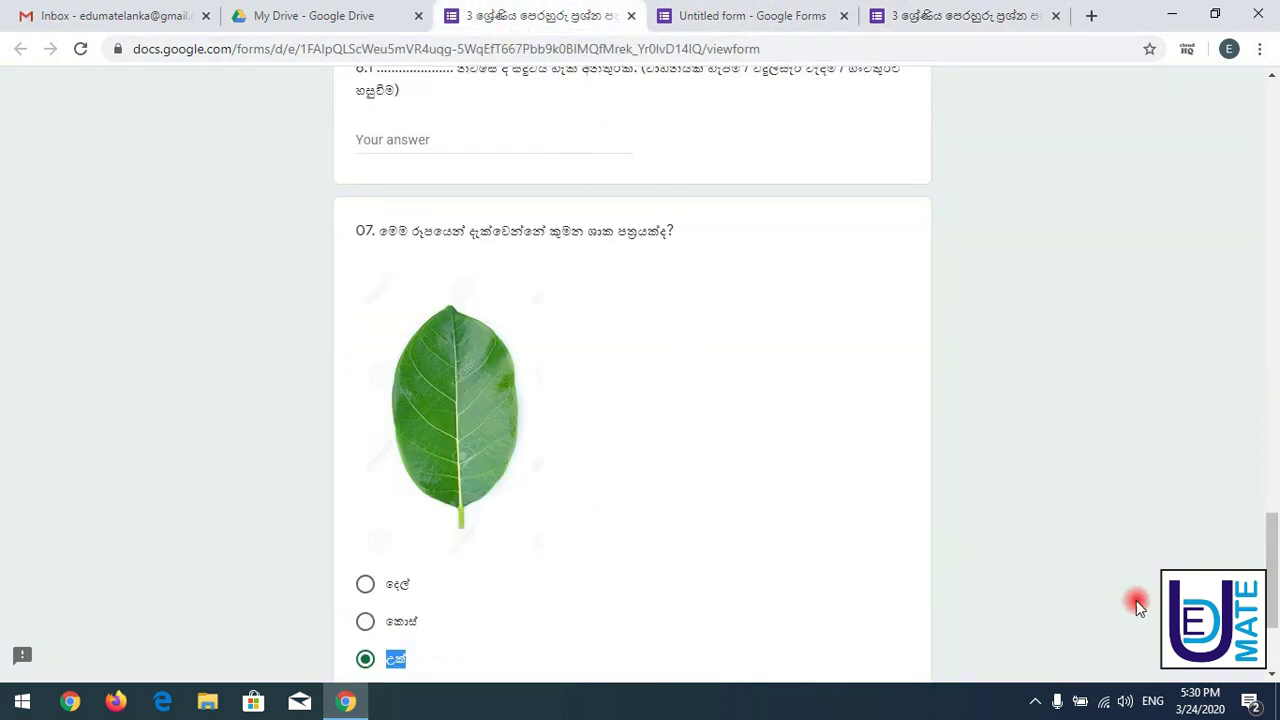
- Return to the untitled form's editor and scroll from question 05 up to the title and back
left_click(1274, 420)
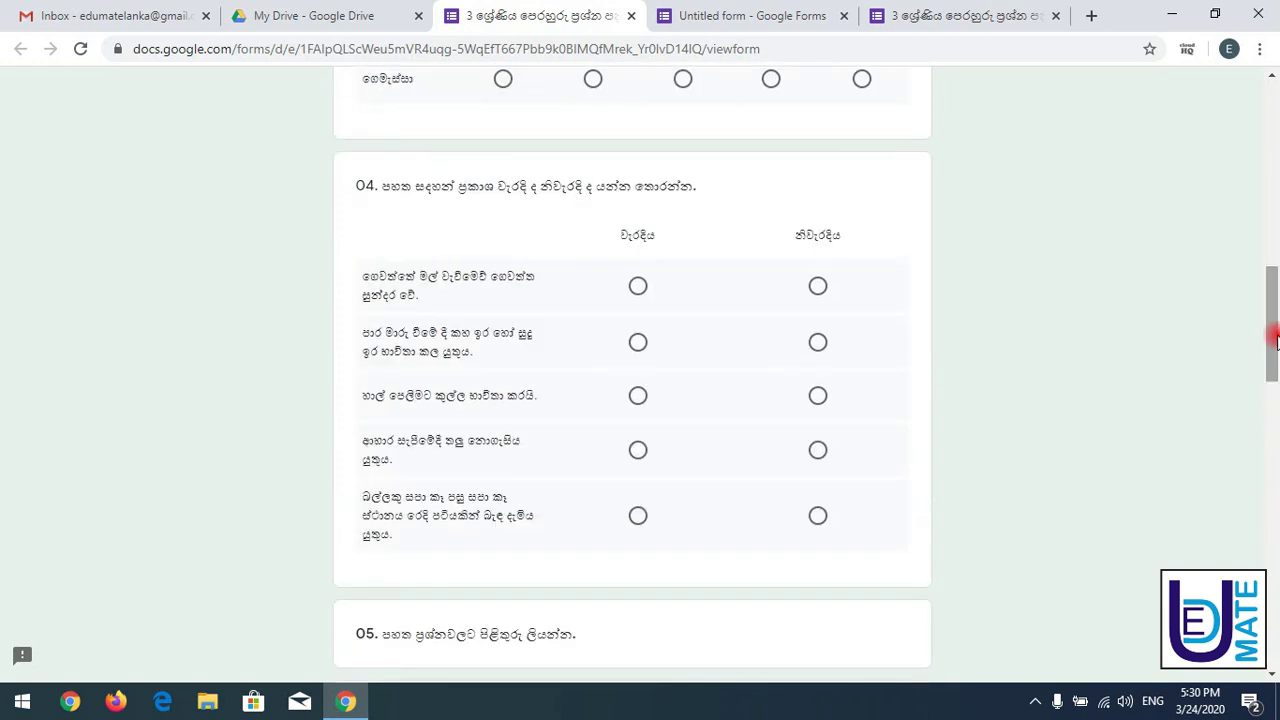
left_click(752, 15)
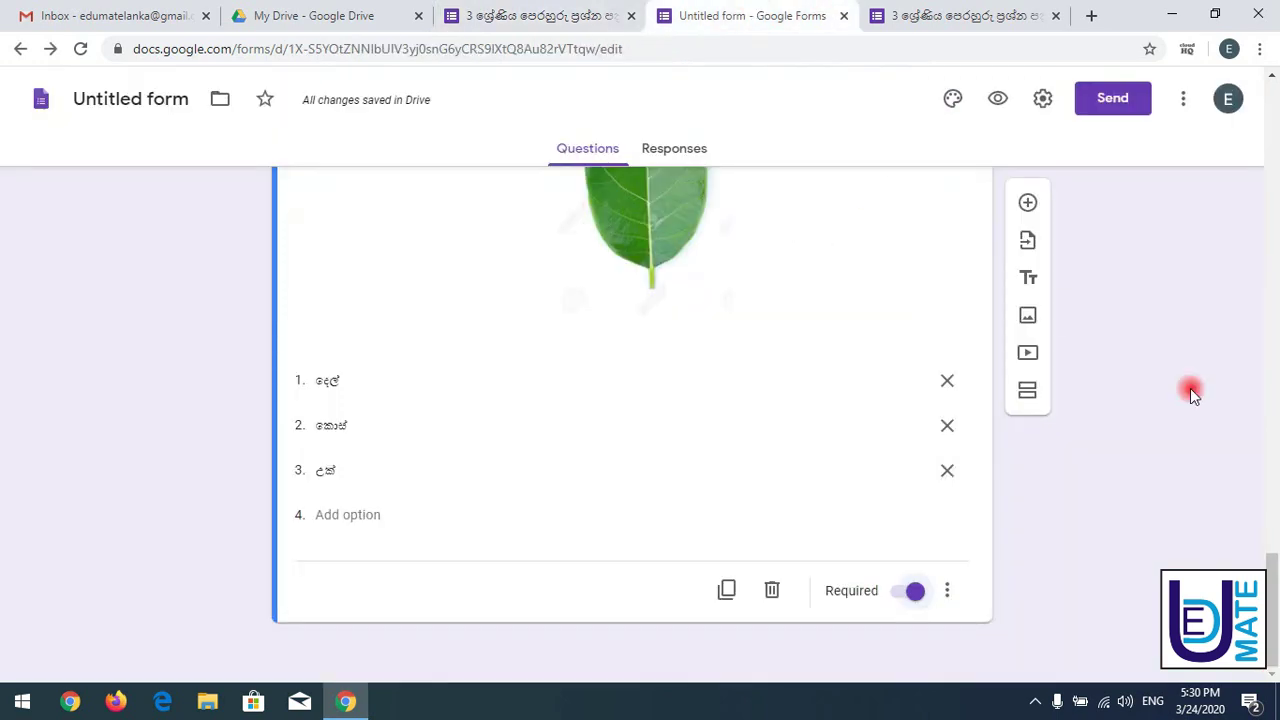
left_click_drag(1268, 580, 1270, 372)
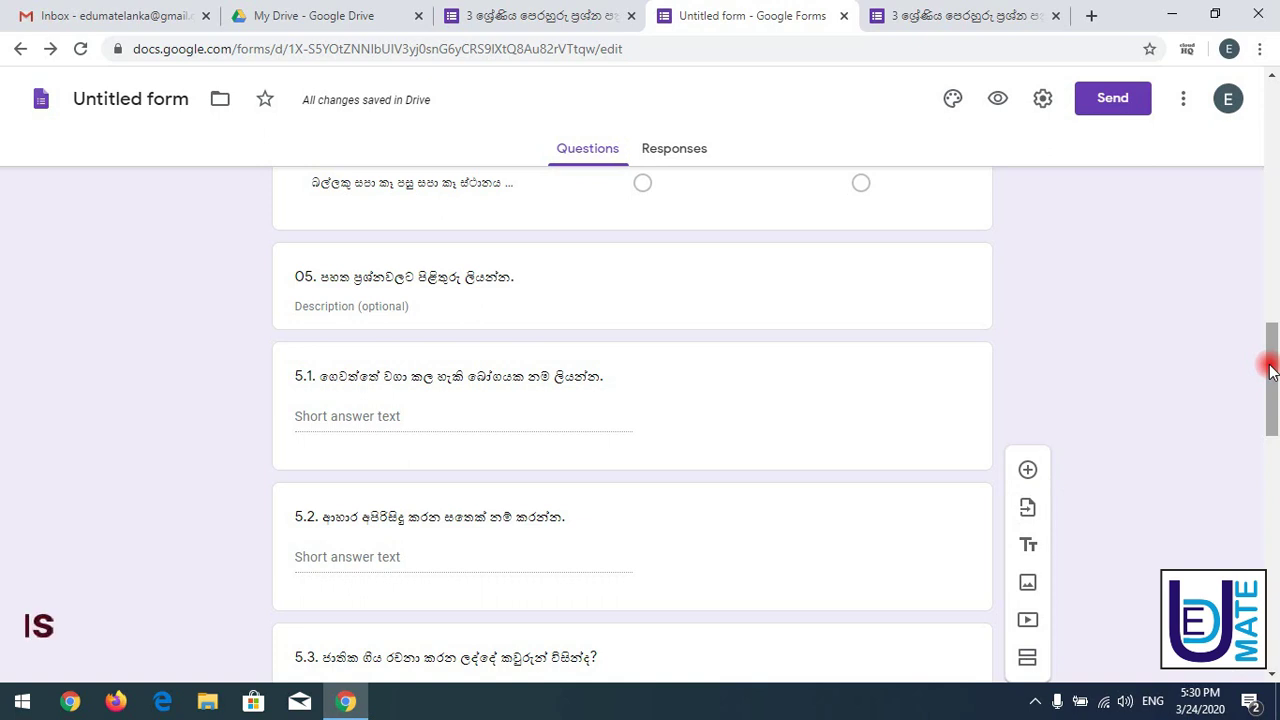
left_click_drag(1270, 372, 1276, 125)
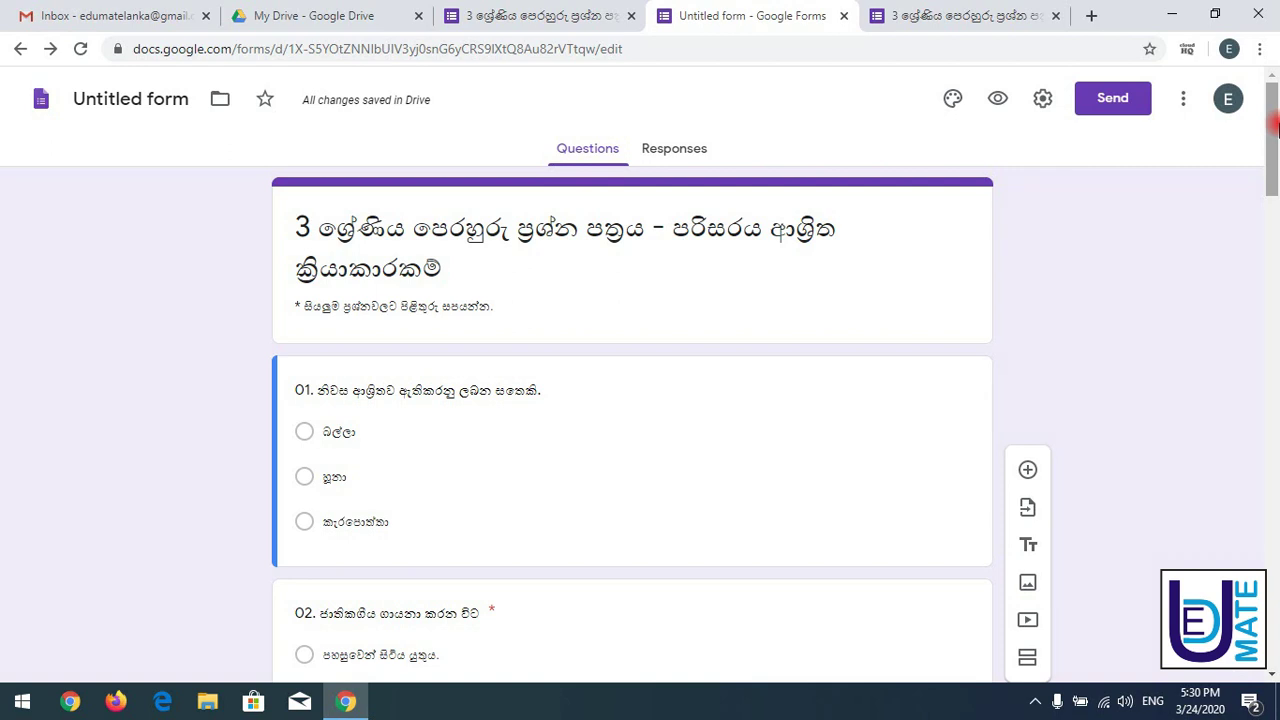
left_click_drag(1275, 122, 1275, 343)
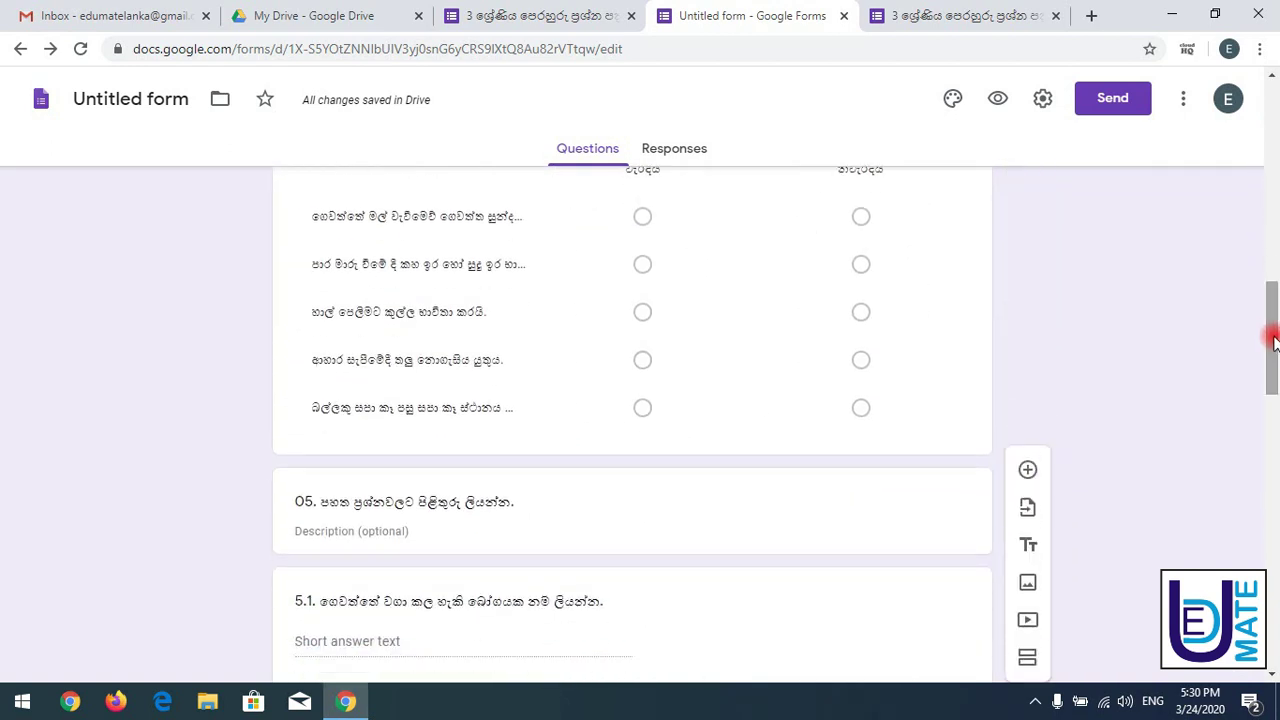